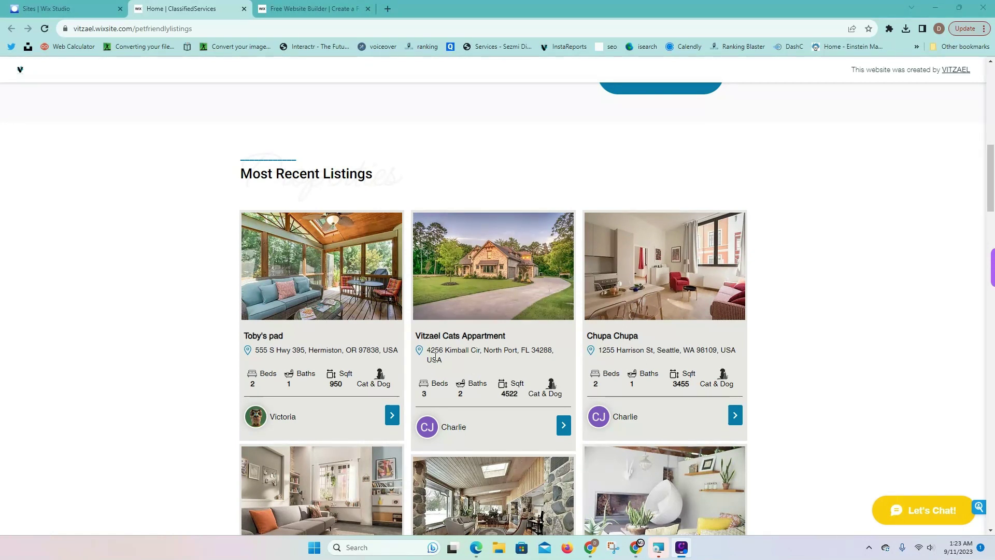
From the Wix Studio sites list, start a new site built with the Wix Editor
scroll(469, 363, up, 4)
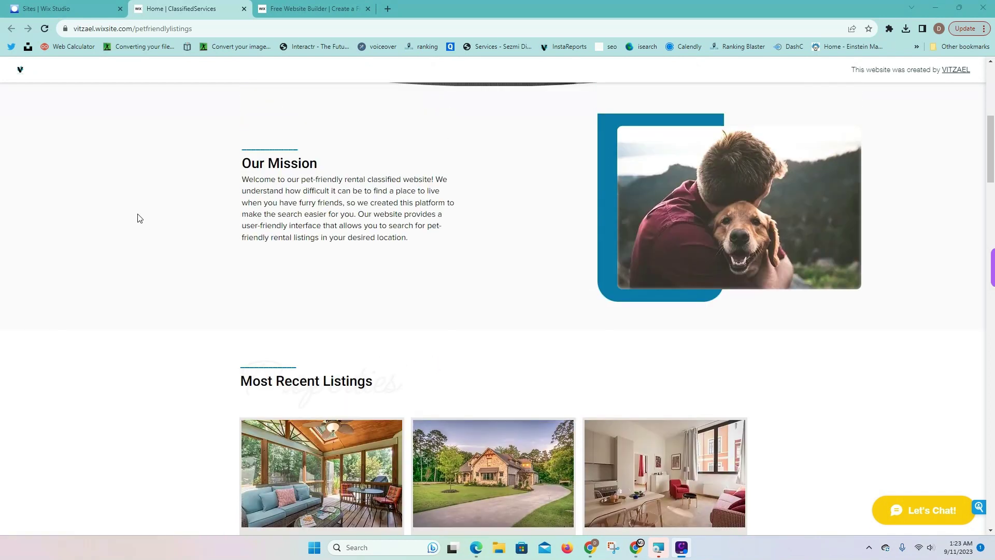
click(94, 13)
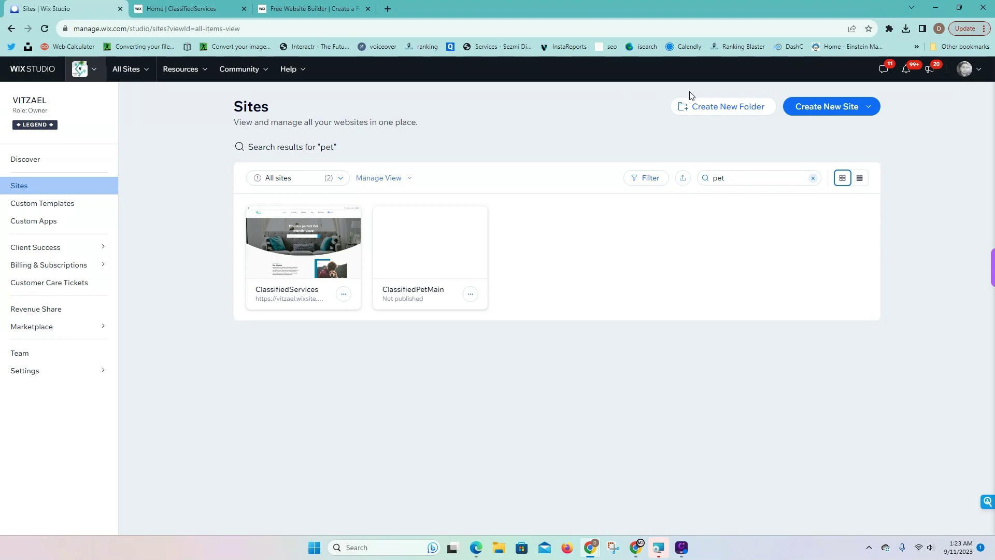
click(830, 114)
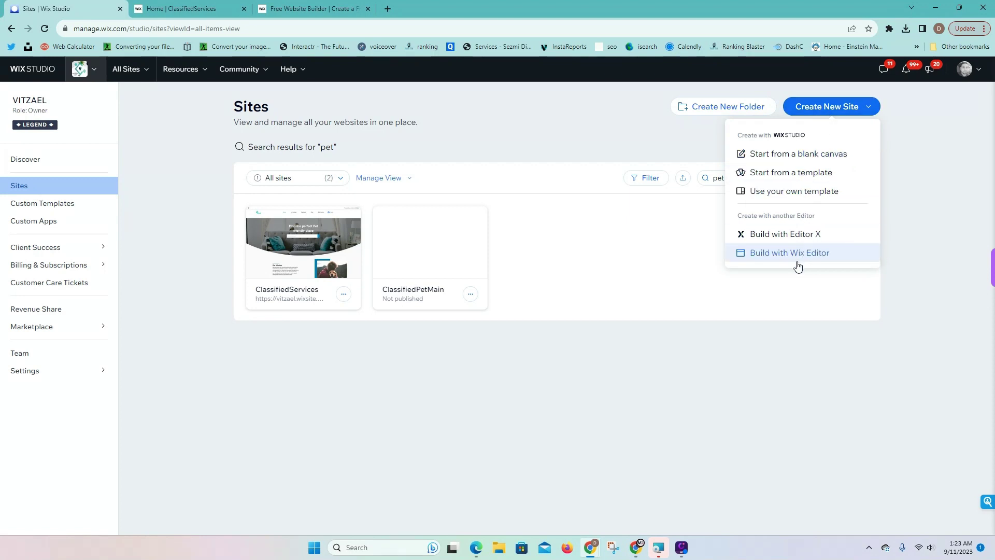
click(768, 254)
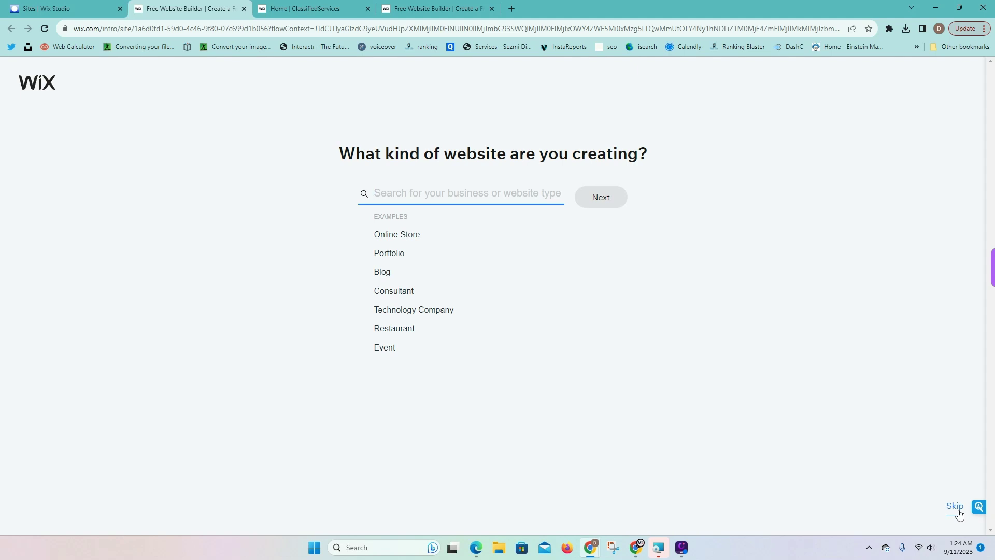
Skip the site-type question, name the site demolisting, and skip feature selection
click(958, 513)
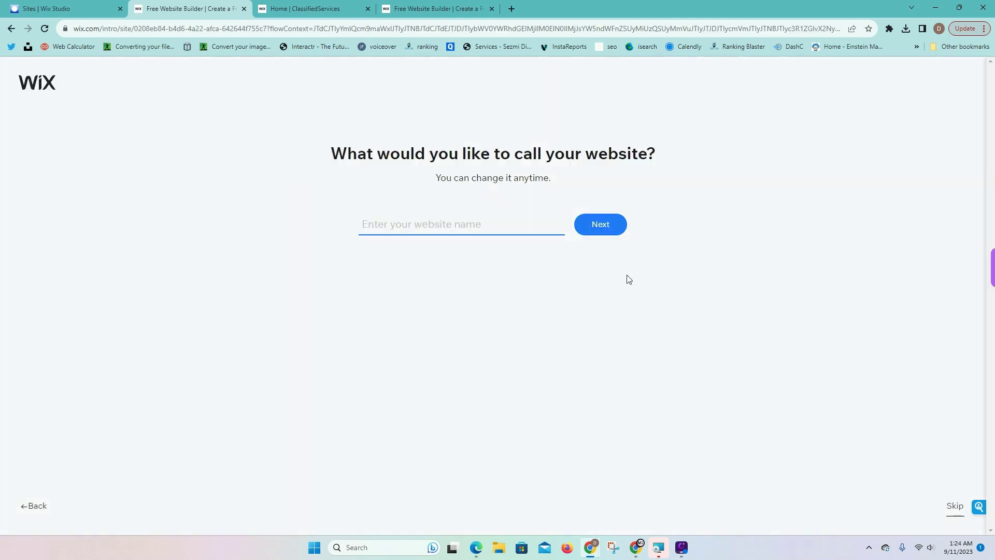
text(demo)
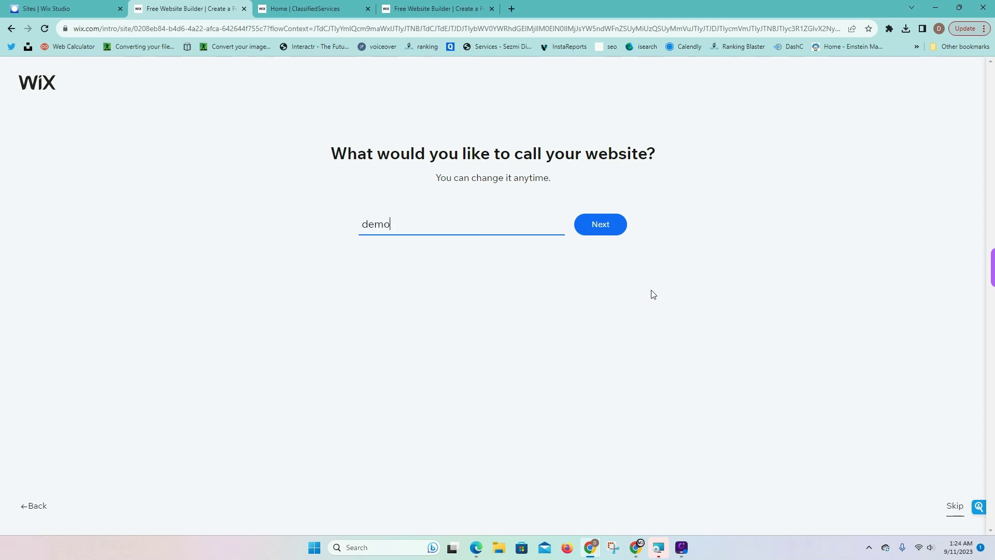
text(listing)
click(616, 231)
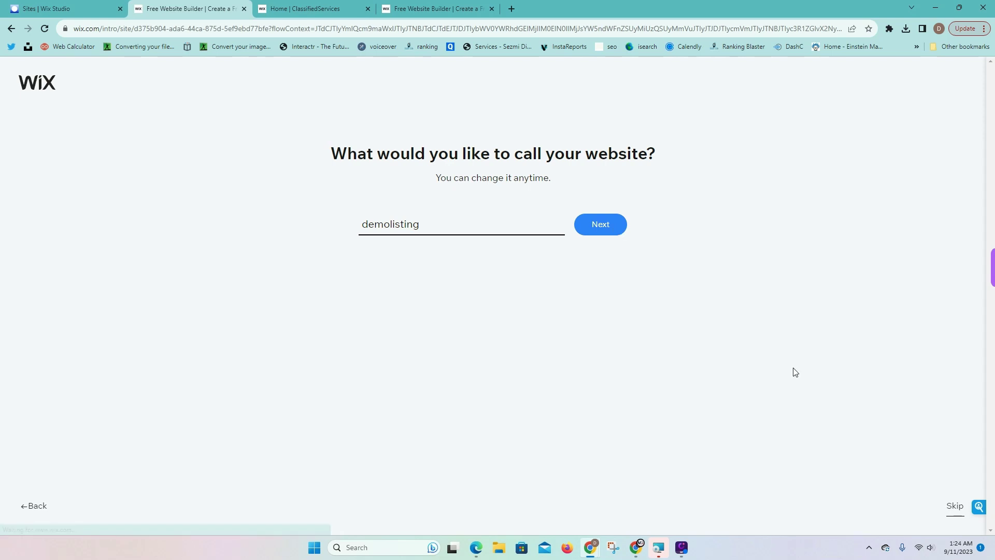
click(952, 505)
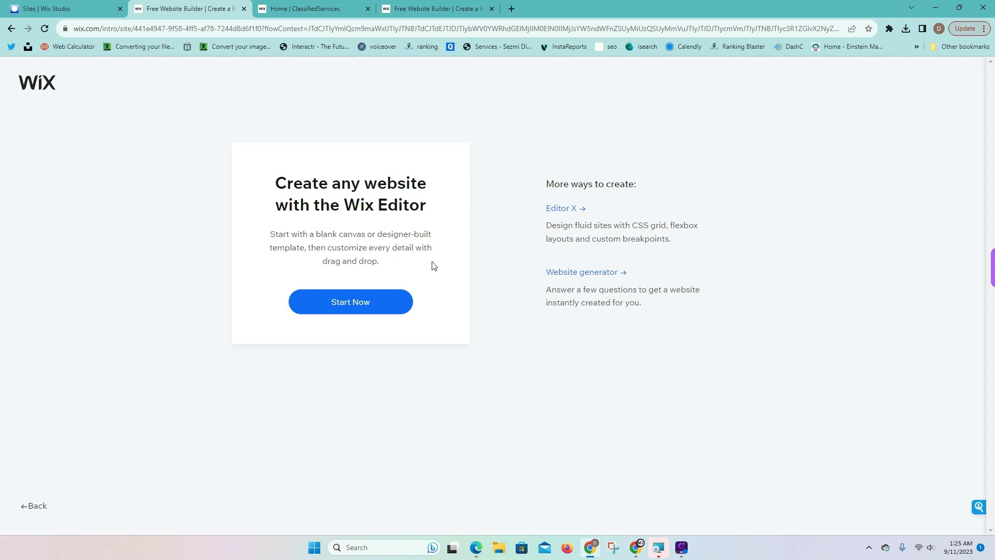
drag(427, 204, 276, 190)
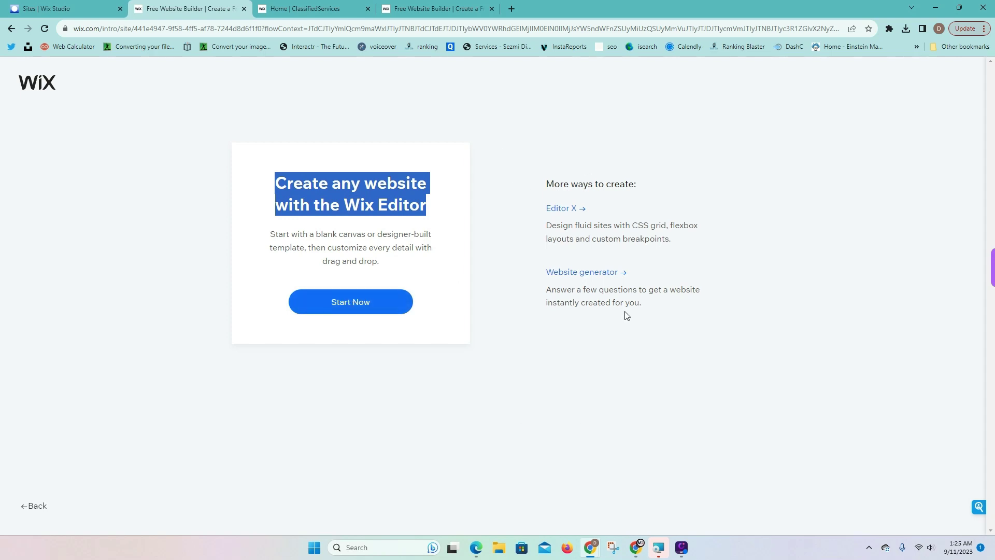
click(484, 255)
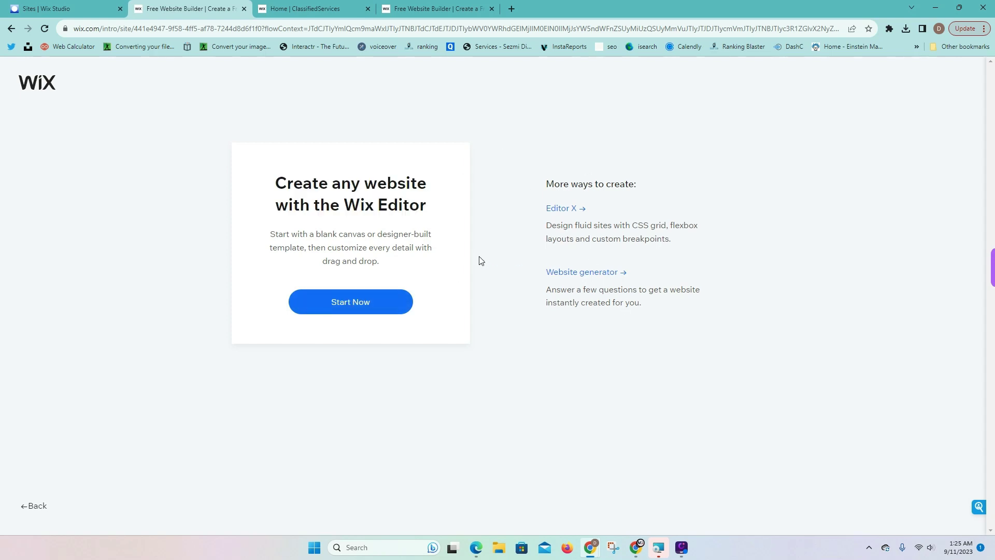
Filter to blank templates and open Start from Scratch in the Wix Editor
click(372, 309)
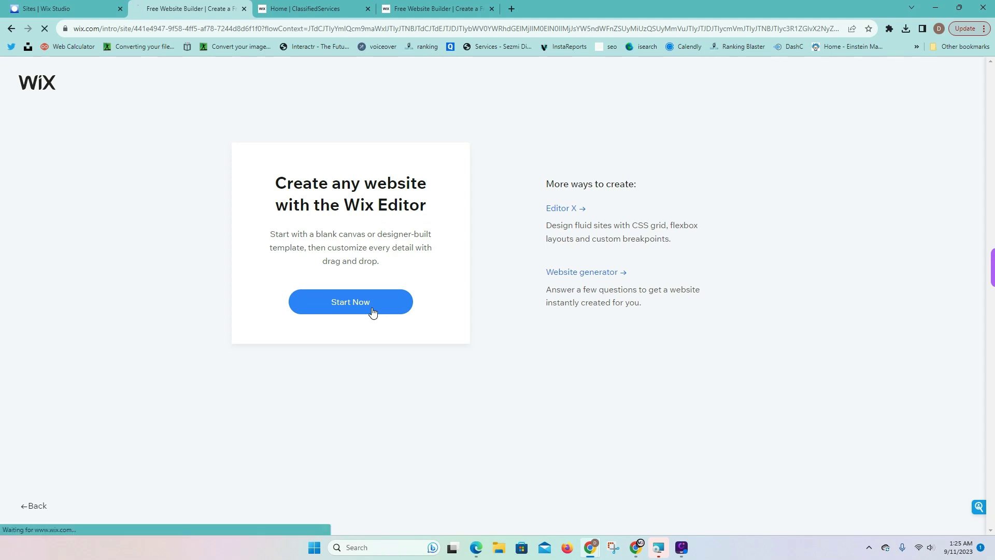
scroll(762, 264, down, 17)
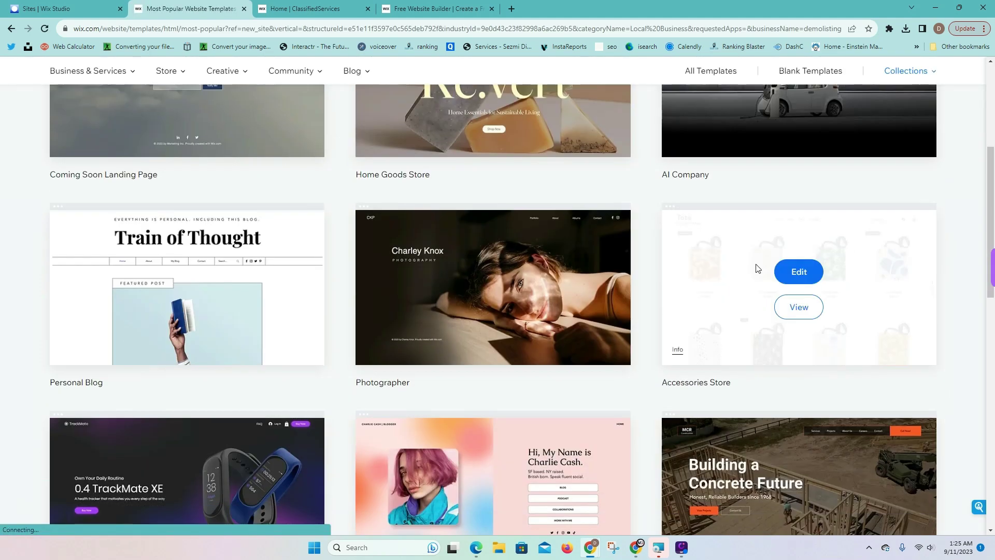
scroll(711, 267, up, 7)
scroll(704, 319, up, 8)
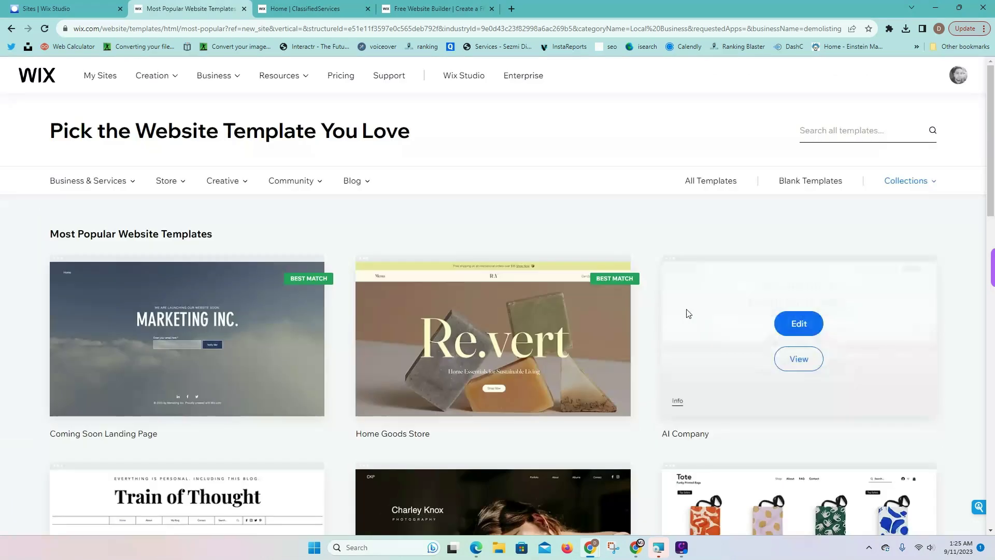
click(808, 184)
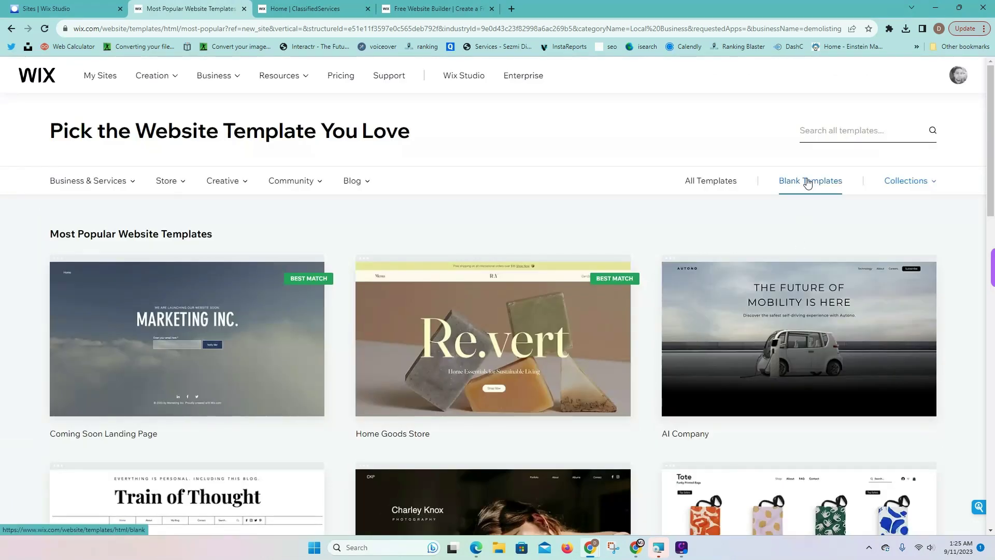
mouse_move(173, 317)
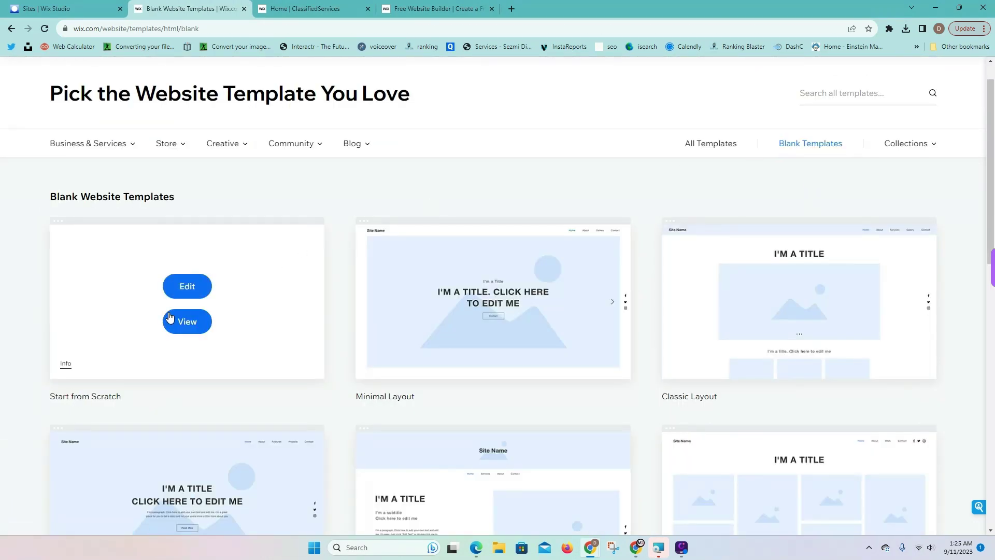
click(188, 288)
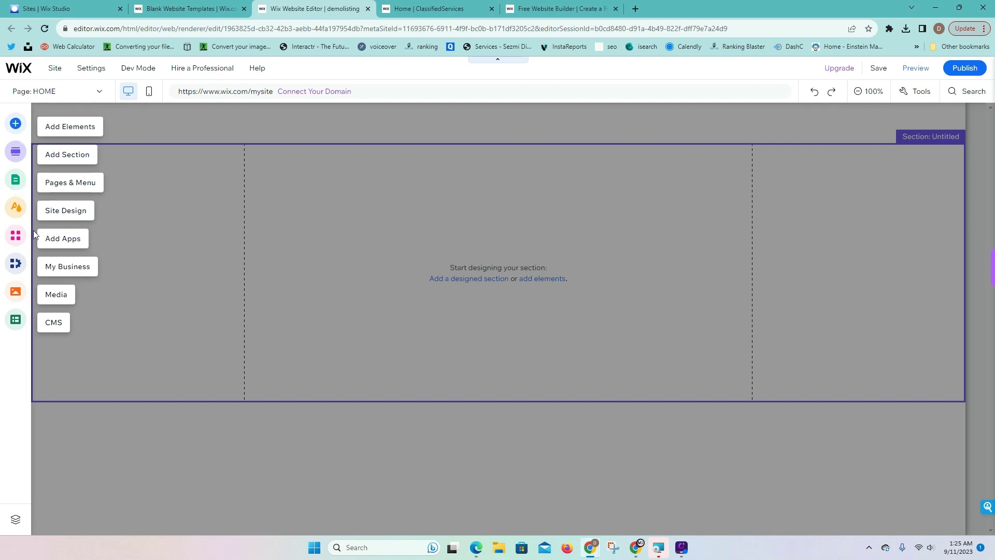
Search the App Market for 'members' and add Wix Members Area to the site
click(15, 235)
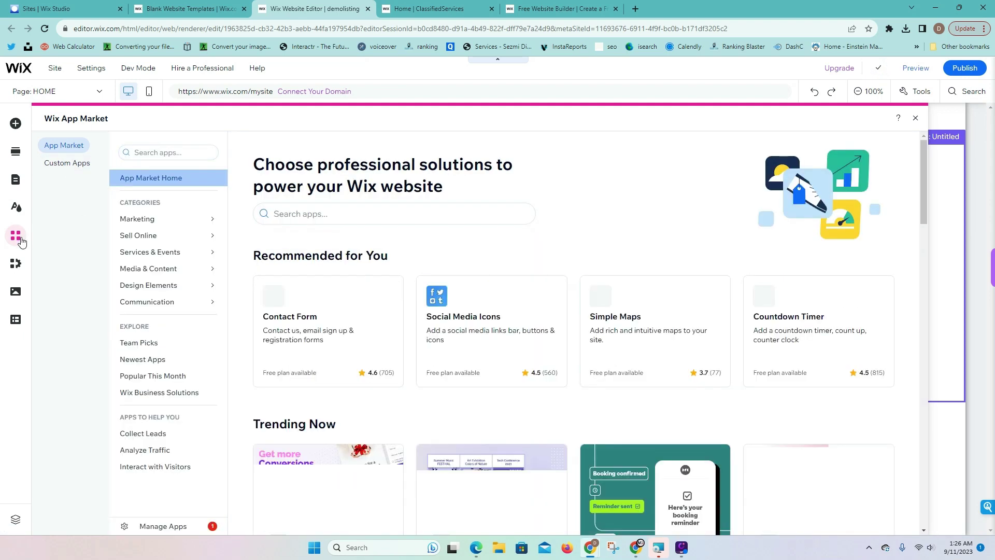
click(139, 152)
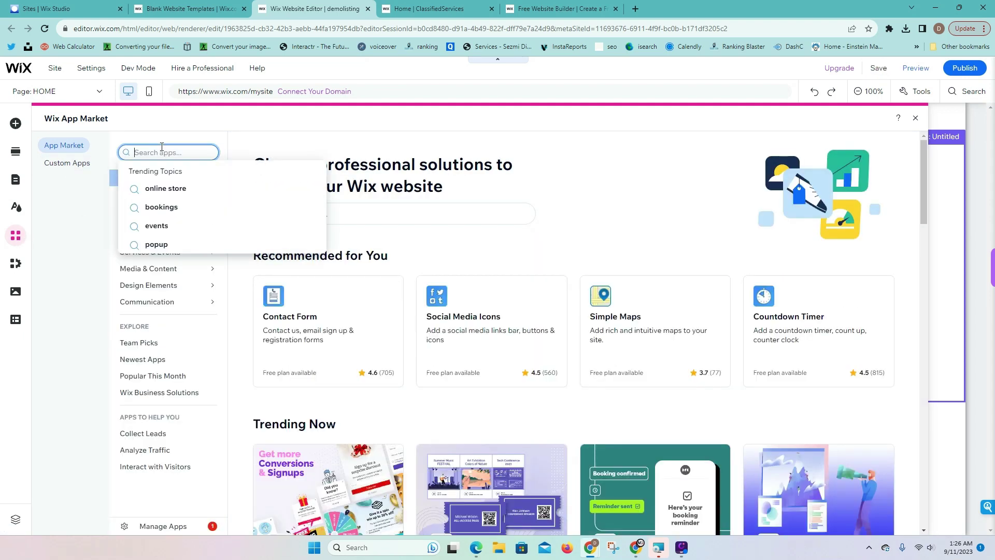
text(members)
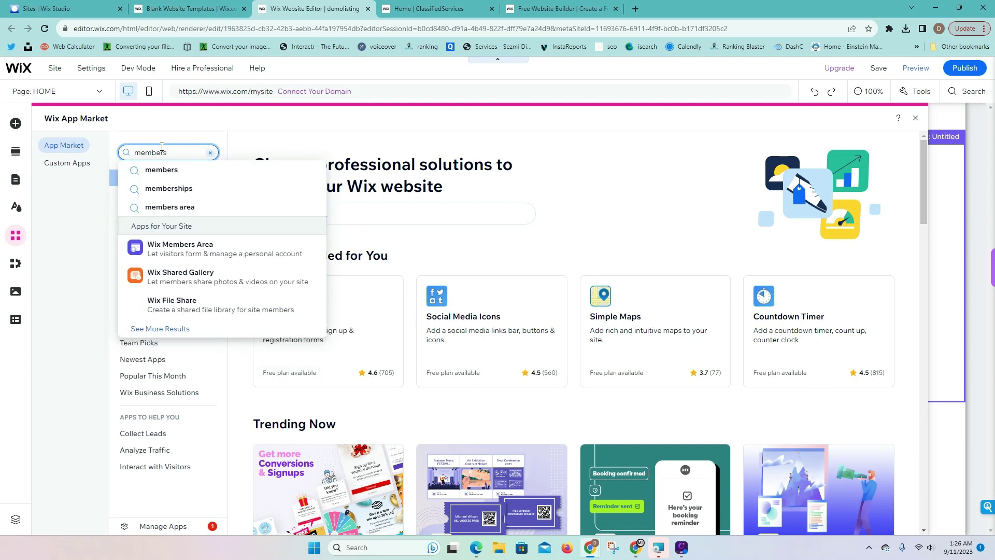
click(170, 255)
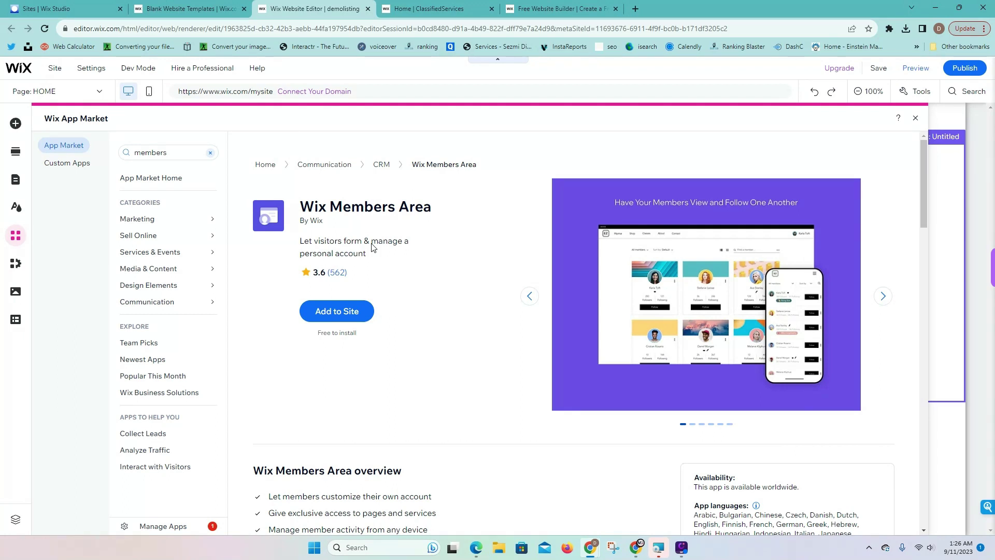
click(336, 311)
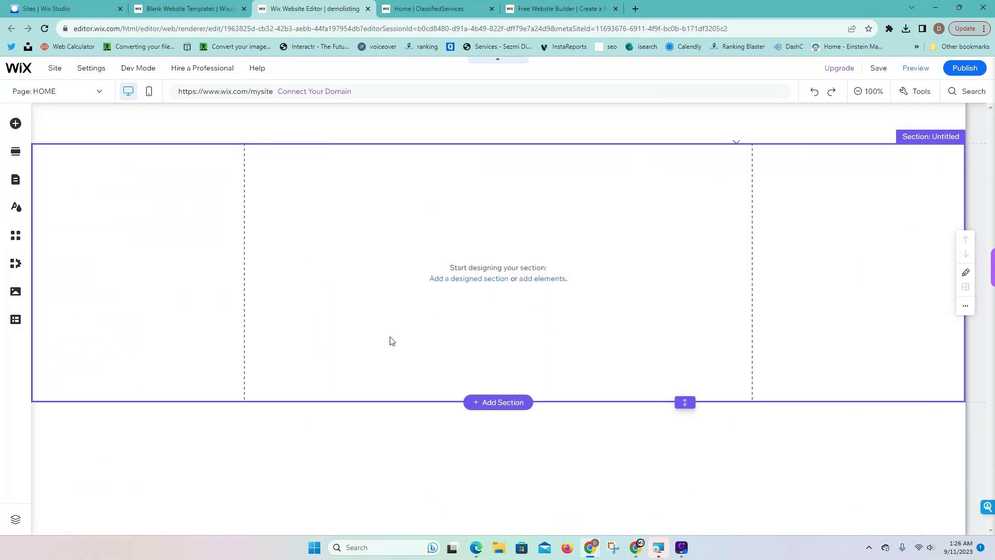
Go to the Members Area's My Account page and close the pages panel
click(16, 180)
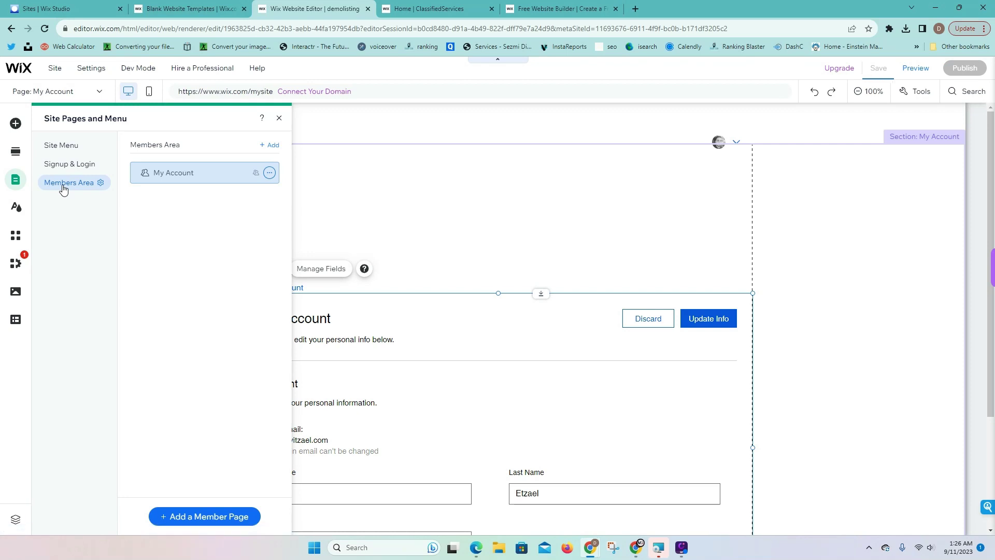
click(276, 119)
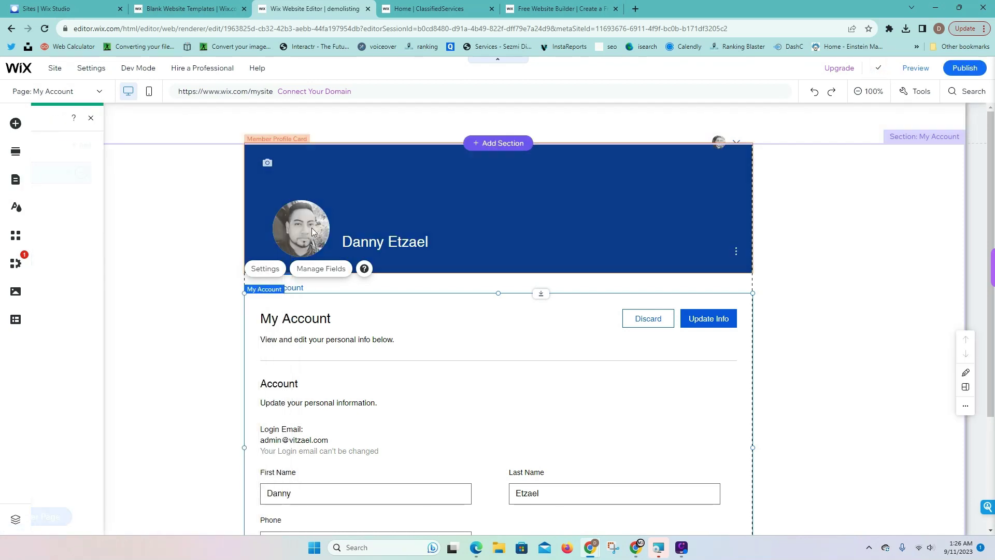
scroll(303, 197, down, 3)
scroll(304, 197, up, 2)
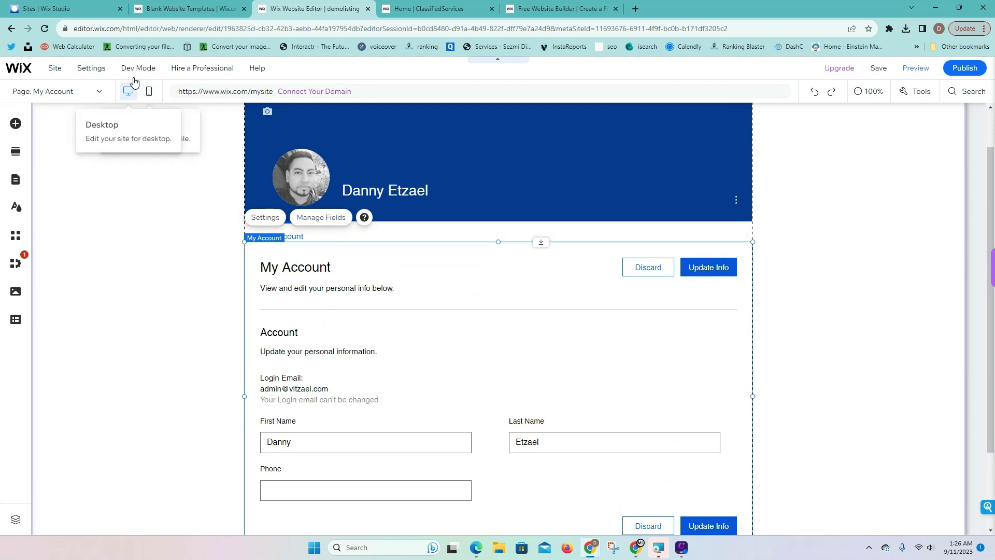
Turn on Developer Mode, collapse the code panel, and bring up the CMS options
mouse_move(136, 77)
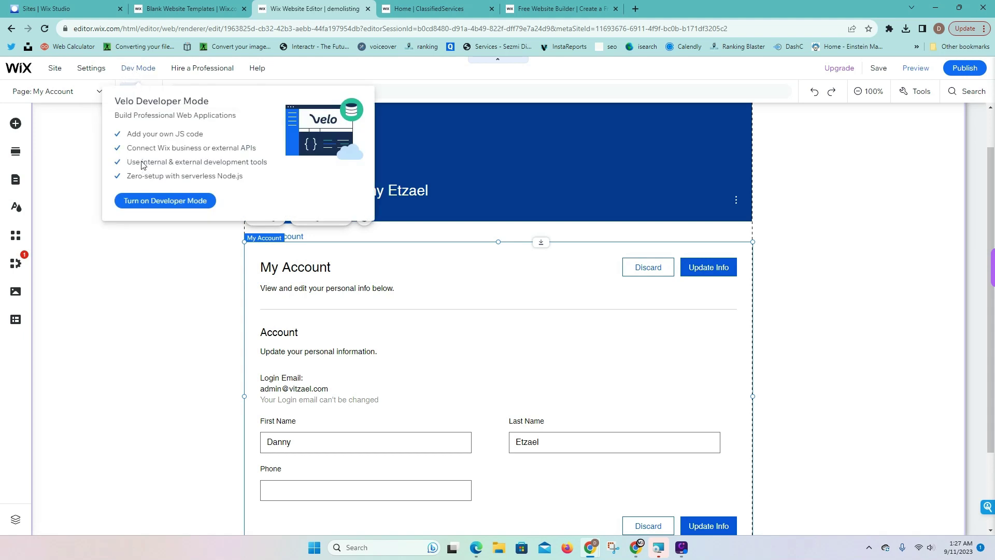
click(146, 203)
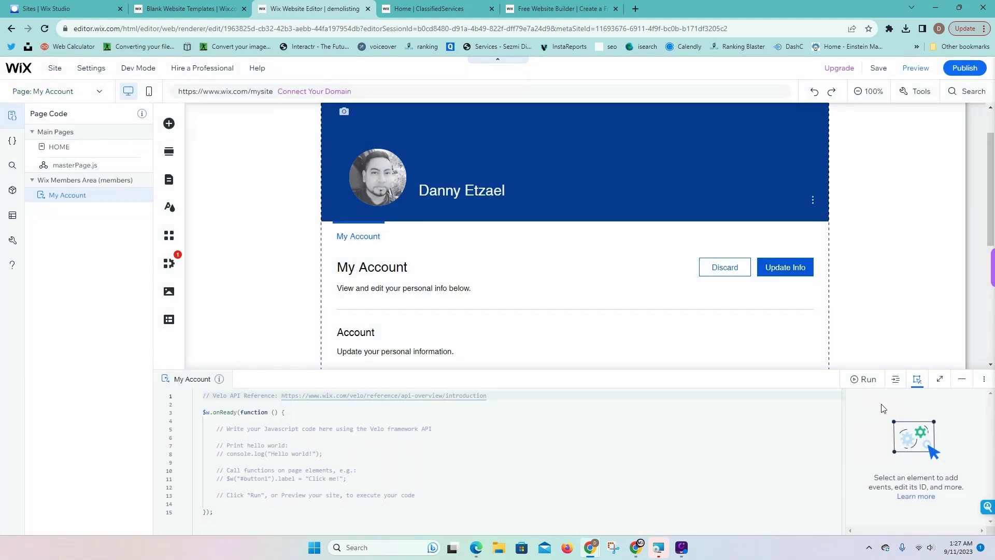
click(962, 384)
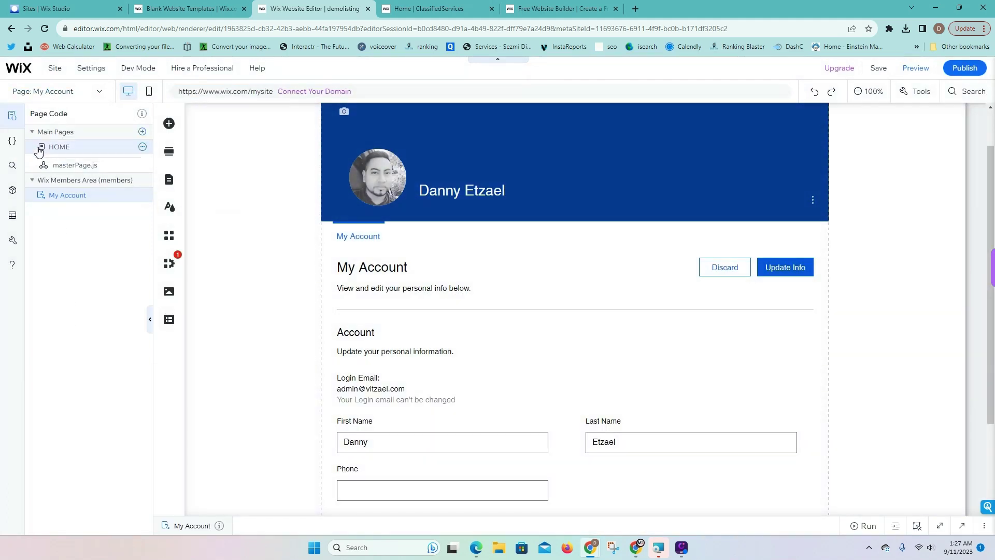
click(13, 116)
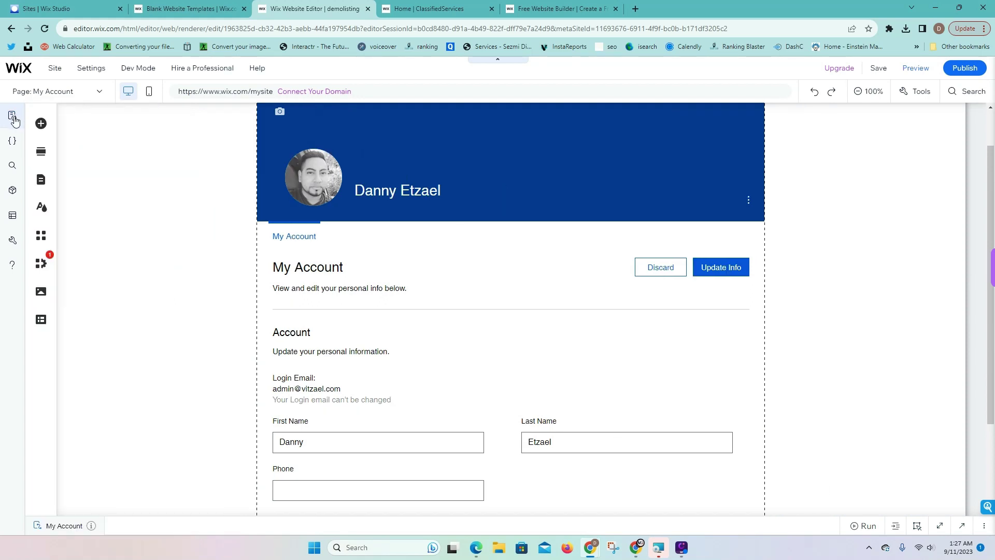
click(41, 321)
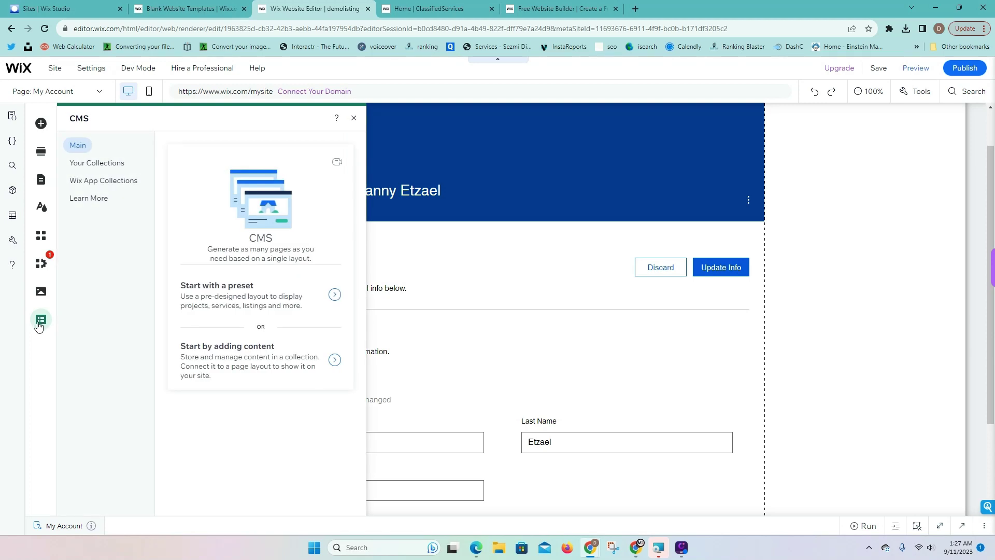
Check the site's own collections, glance at the live ClassifiedServices site, and return
click(81, 163)
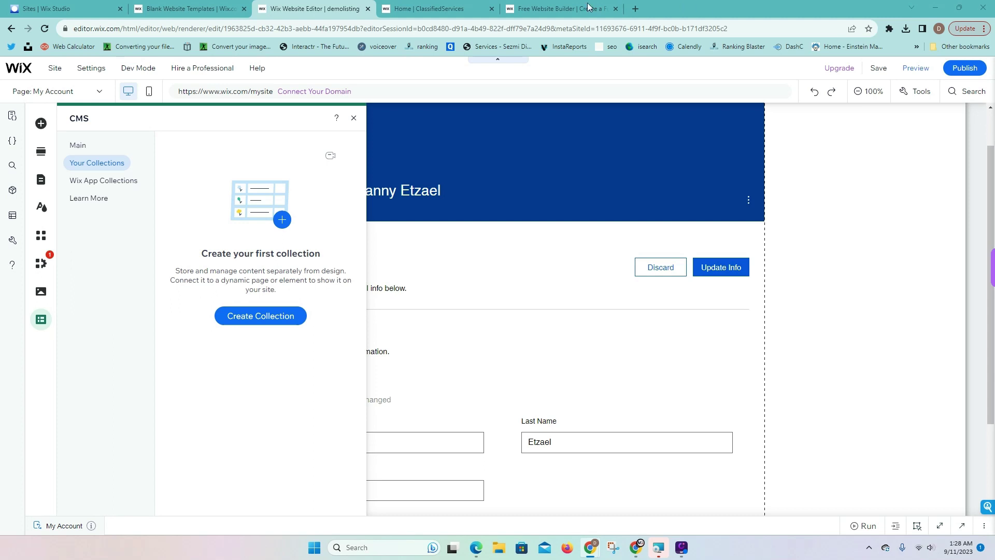
click(463, 8)
scroll(461, 287, up, 7)
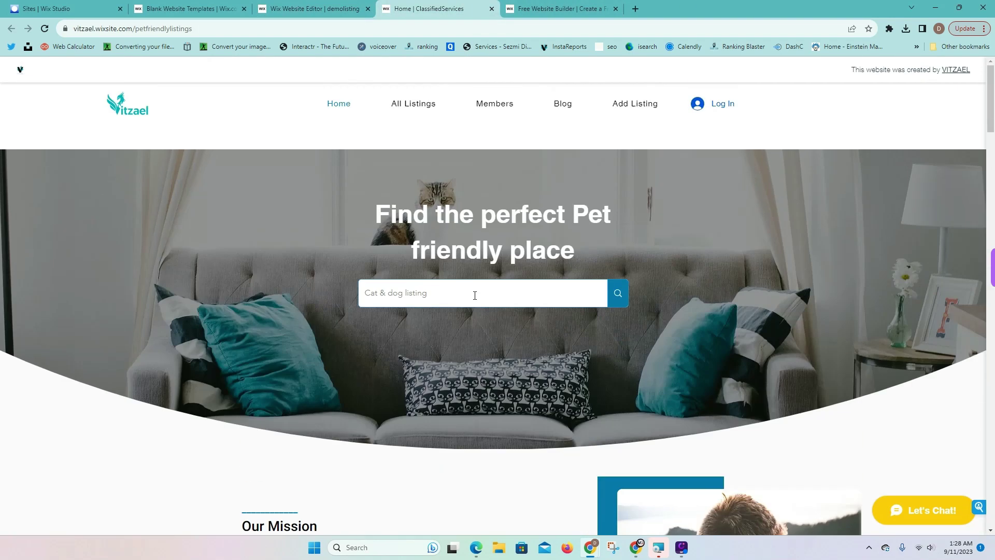
click(313, 9)
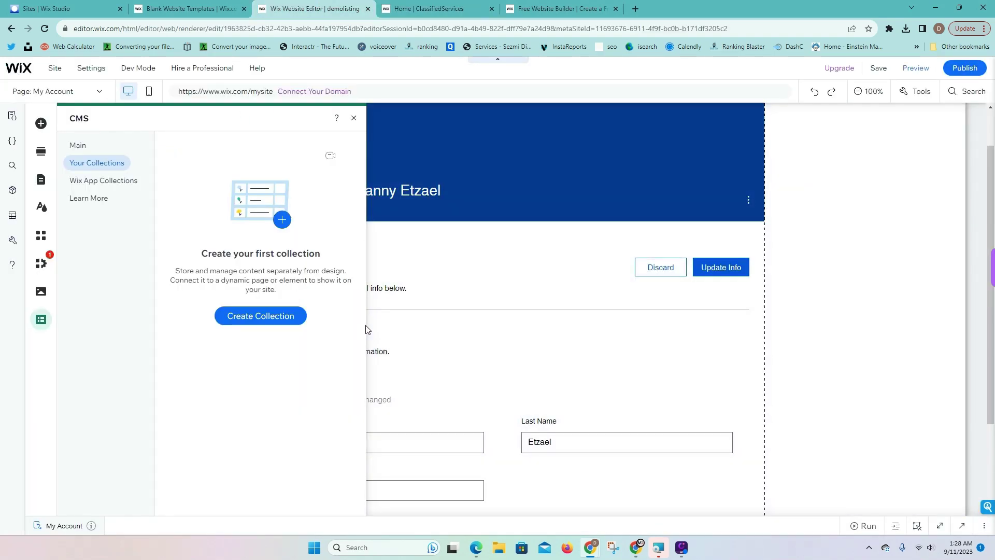
Create a multiple-item CMS collection named Listings and close the collection manager
click(243, 324)
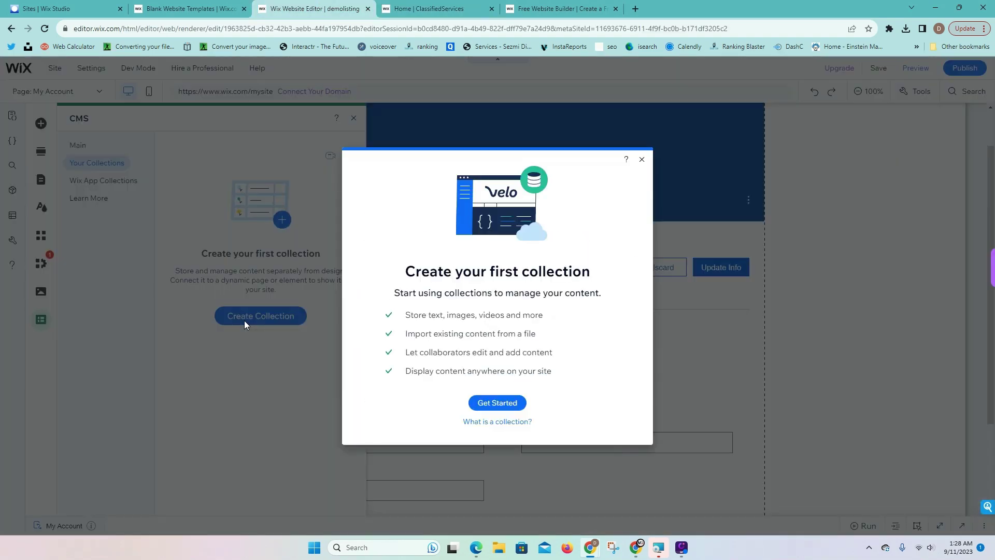
click(493, 402)
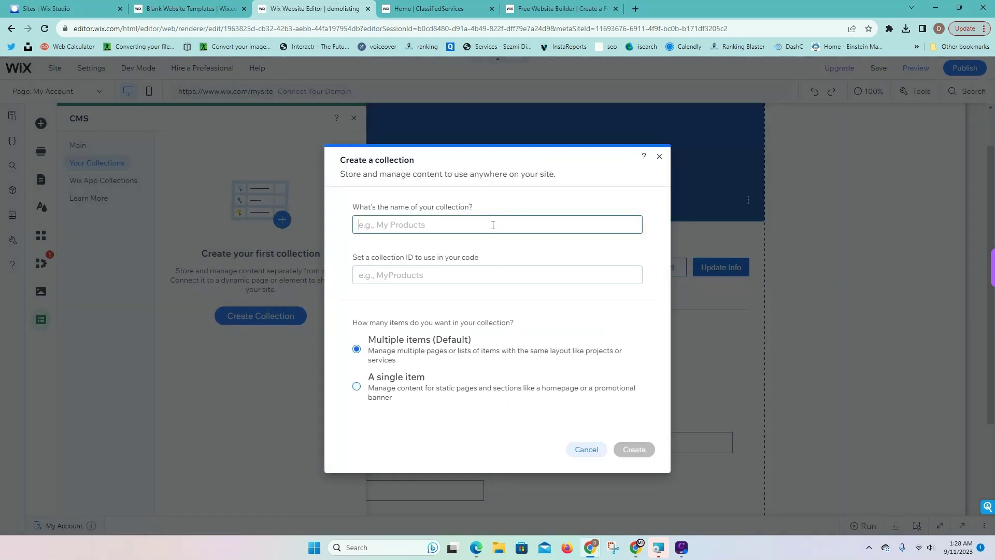
text(Listings)
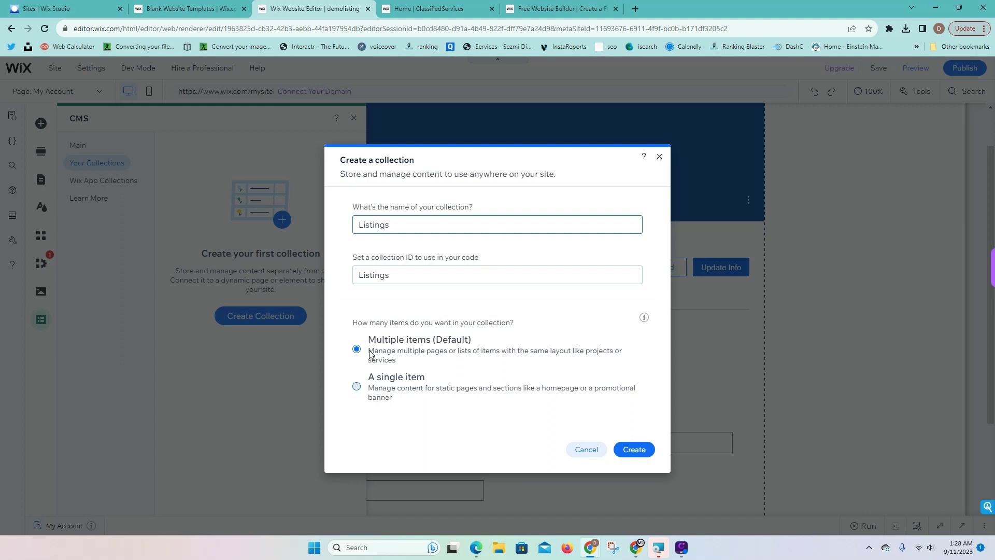
click(634, 450)
click(639, 453)
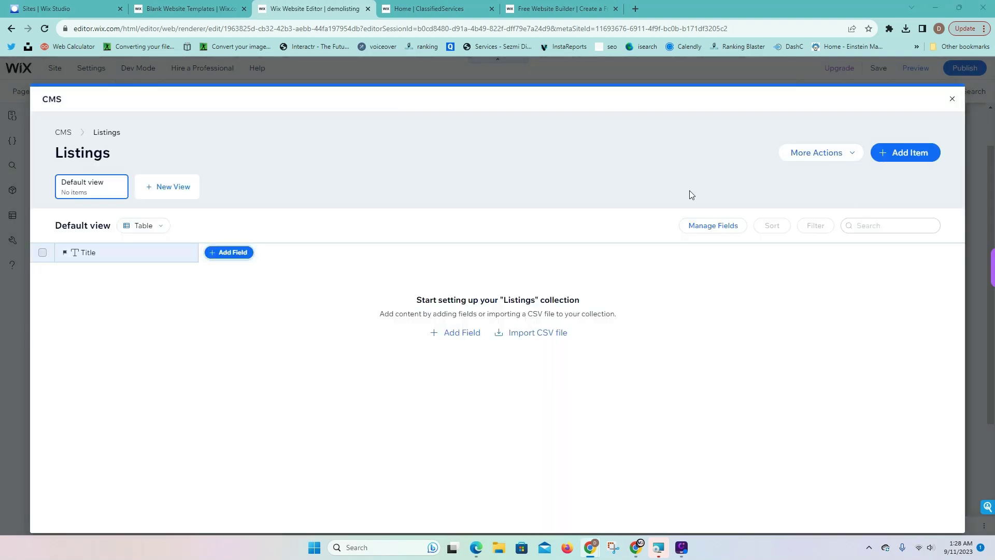
click(952, 98)
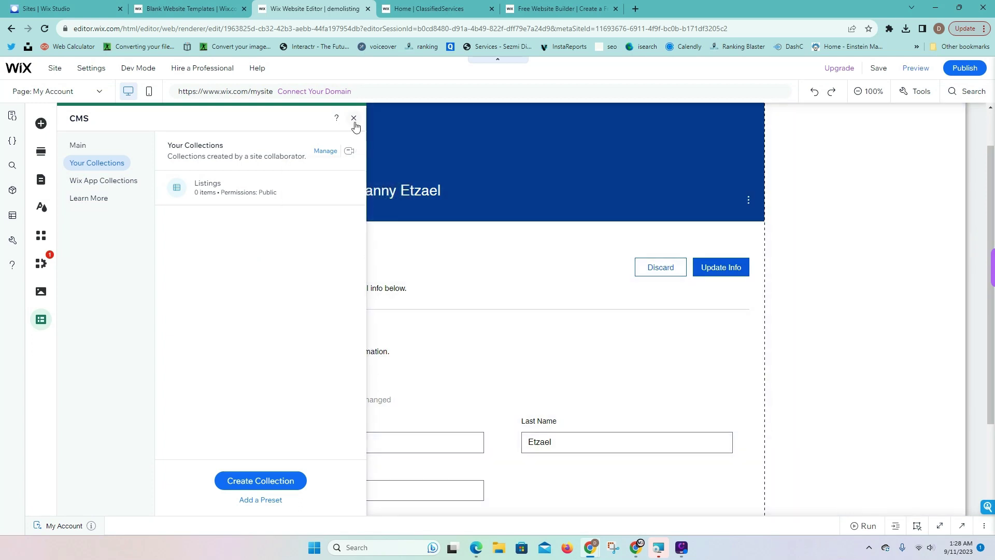
Close the CMS panel and look at the Dynamic Pages section of Pages & Menu
click(353, 118)
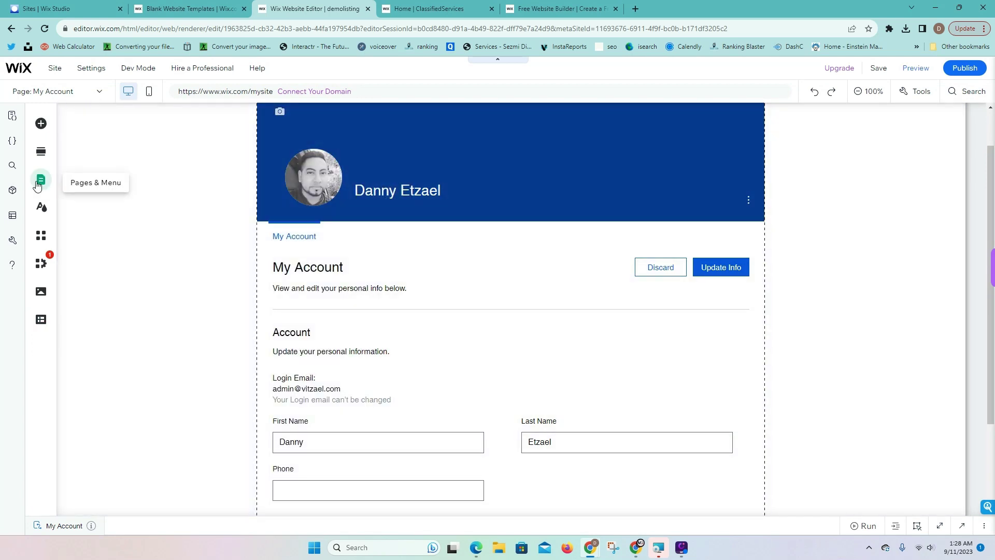
click(37, 184)
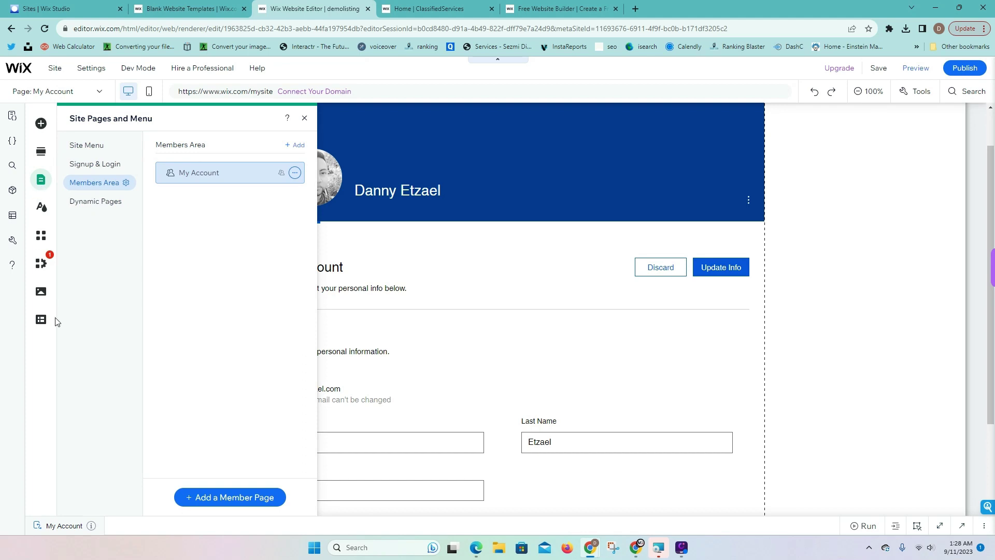
click(79, 206)
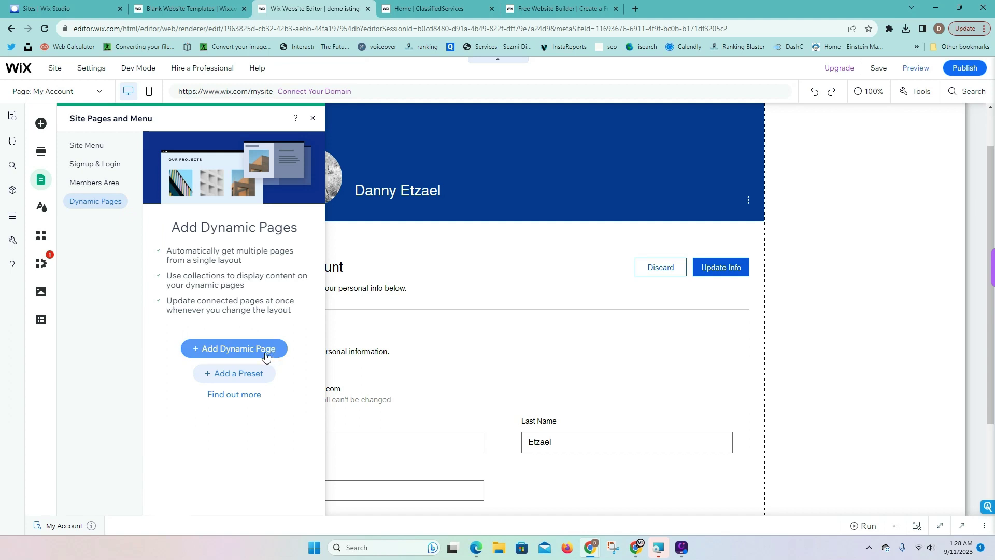
Open Permissions & privacy for Listings, keeping Can view content set to Anyone
click(41, 320)
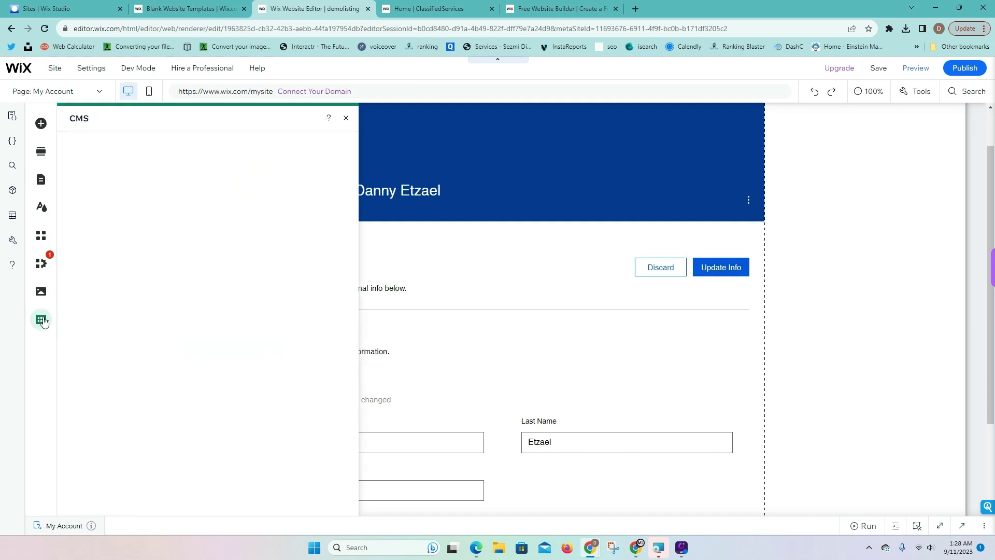
click(83, 163)
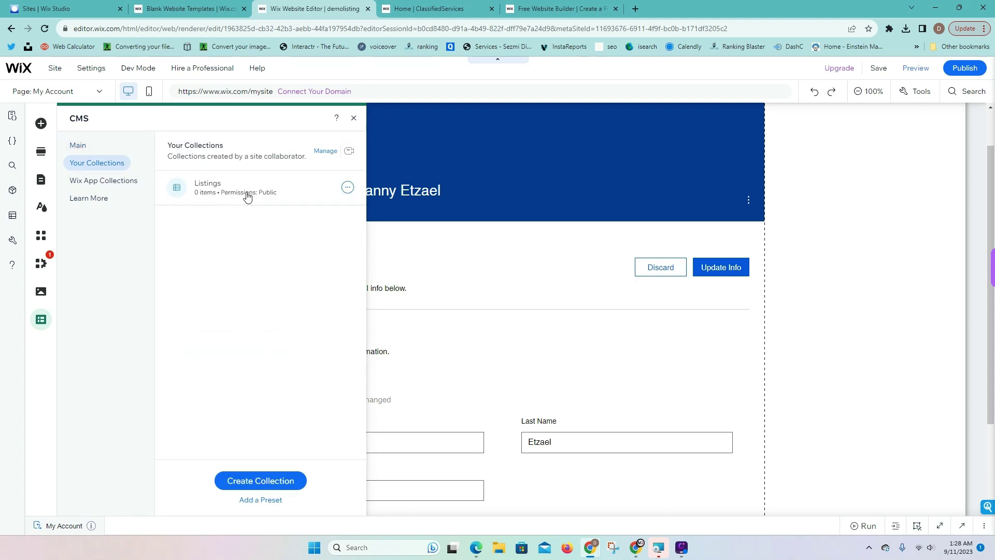
click(347, 189)
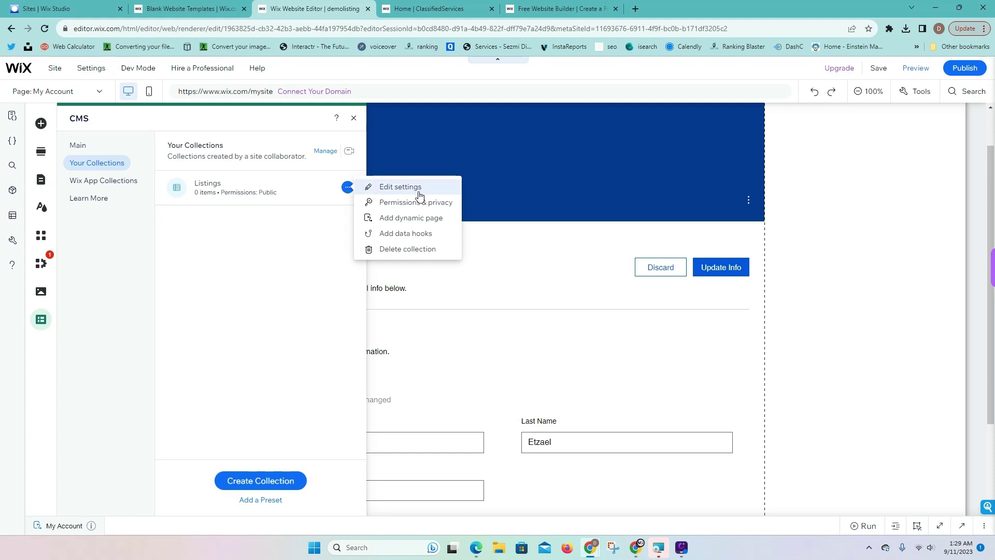
click(428, 208)
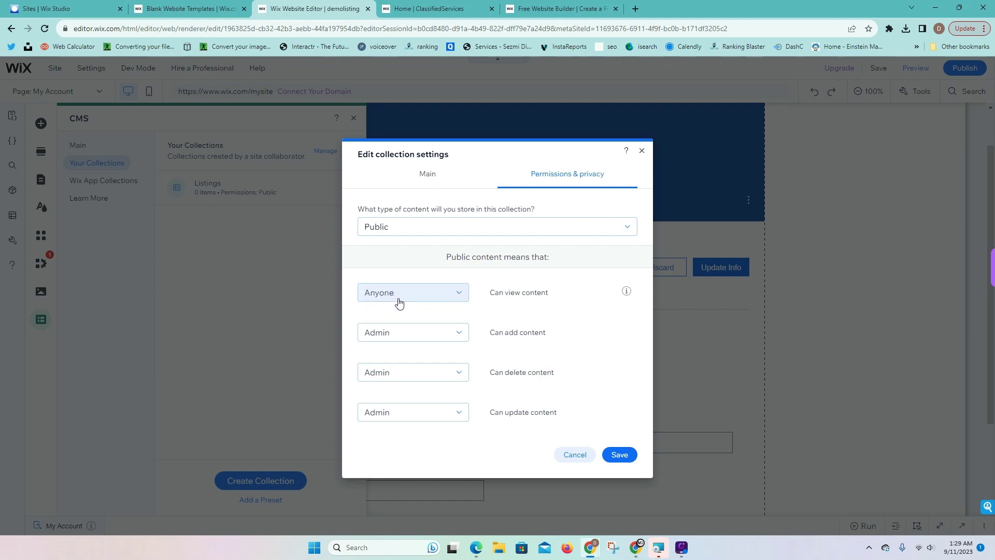
click(446, 297)
click(403, 300)
click(446, 13)
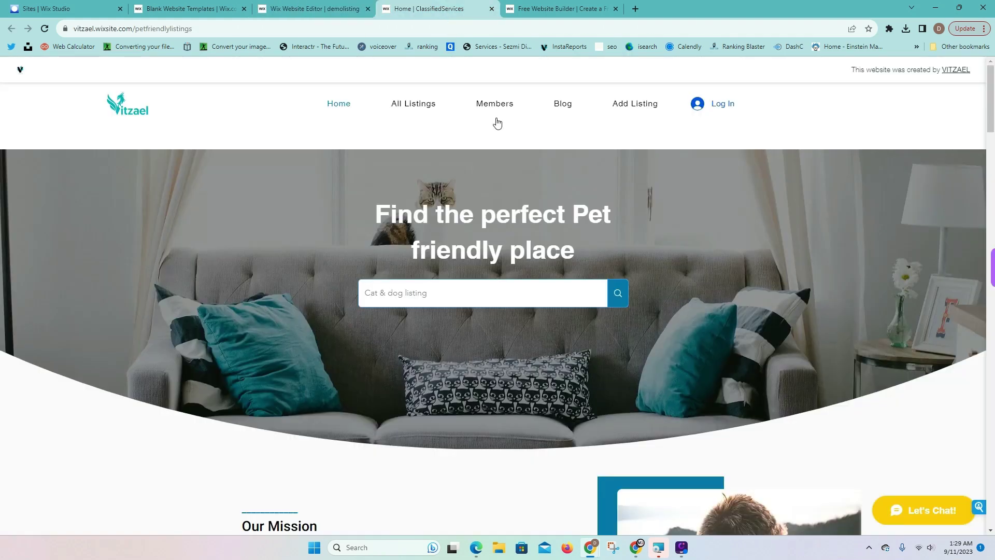
scroll(497, 279, down, 6)
scroll(498, 279, down, 6)
scroll(301, 276, up, 2)
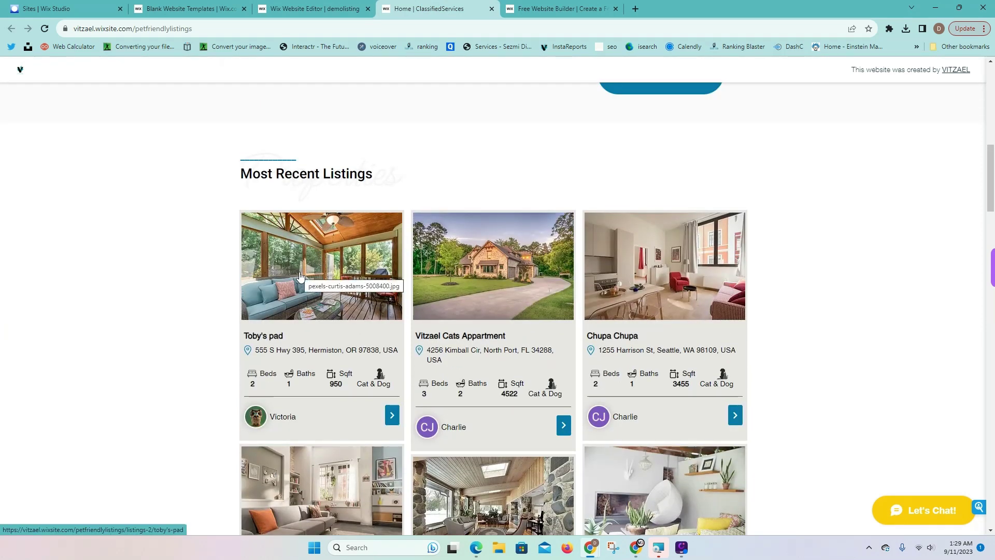
click(310, 8)
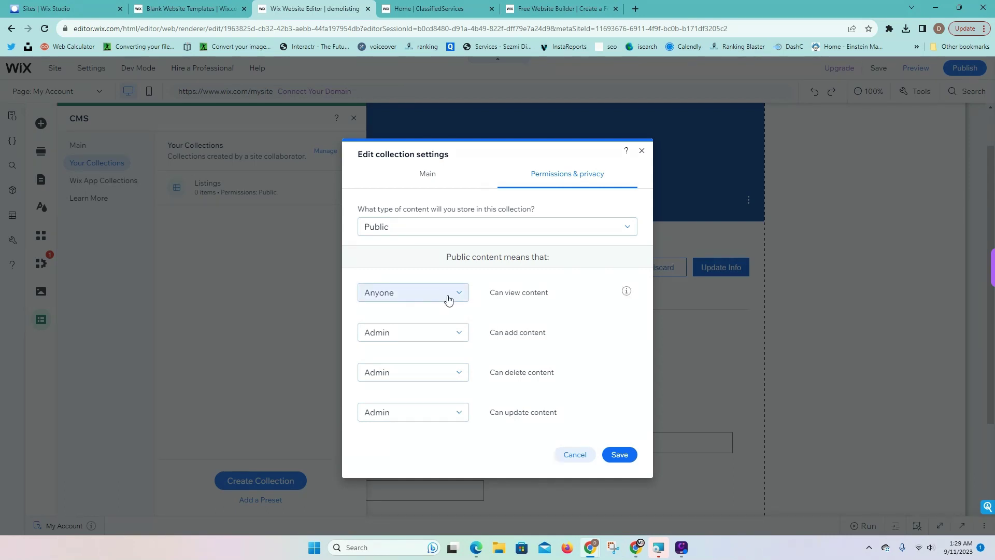
Set Can add, Can delete and Can update content to Site member
click(404, 340)
click(407, 362)
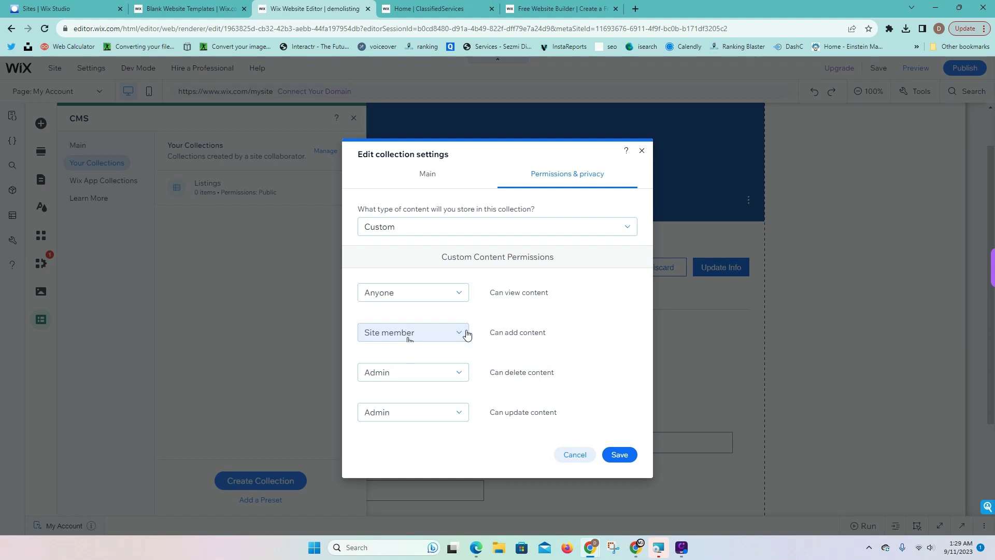
click(452, 374)
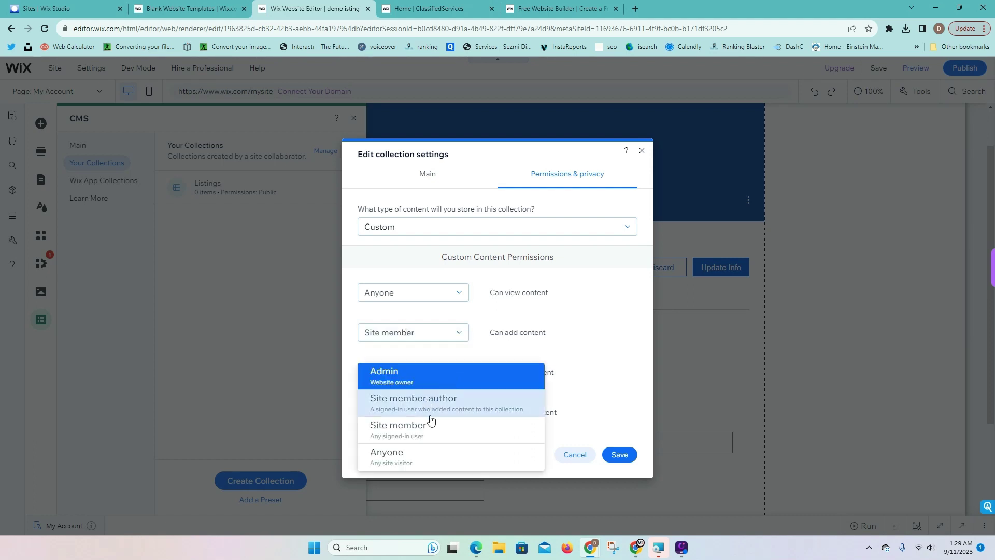
click(427, 431)
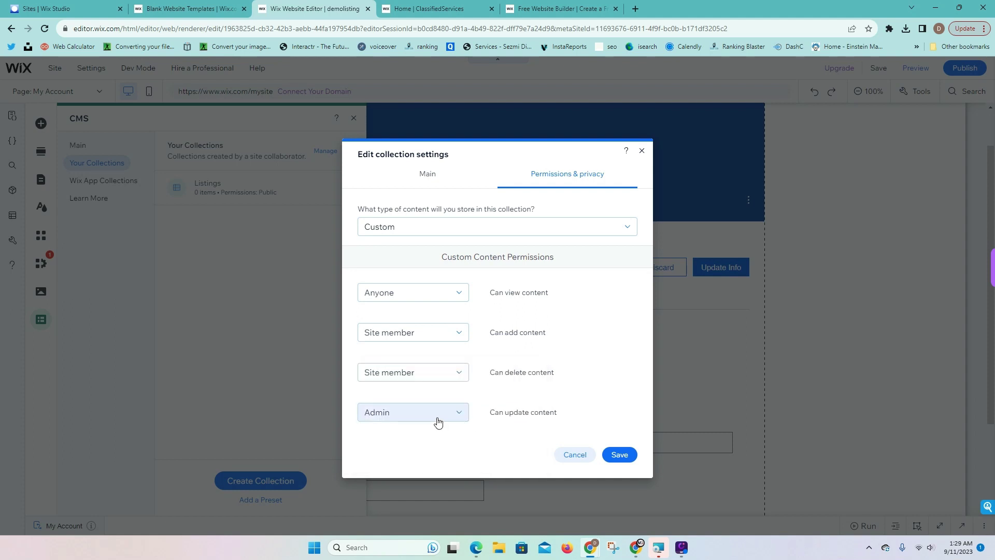
click(438, 422)
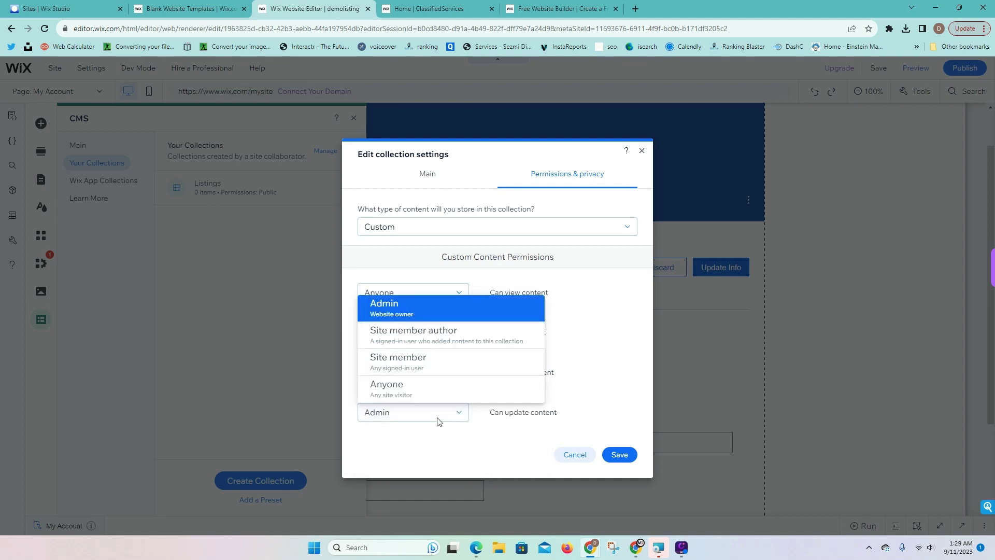
click(425, 369)
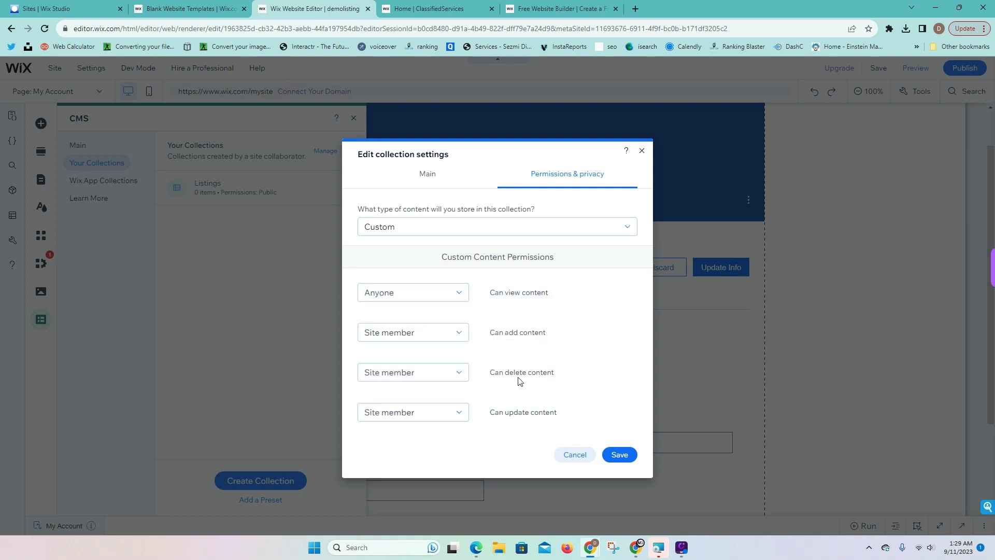
Recheck the add and delete permissions, then save the Listings permissions
click(398, 344)
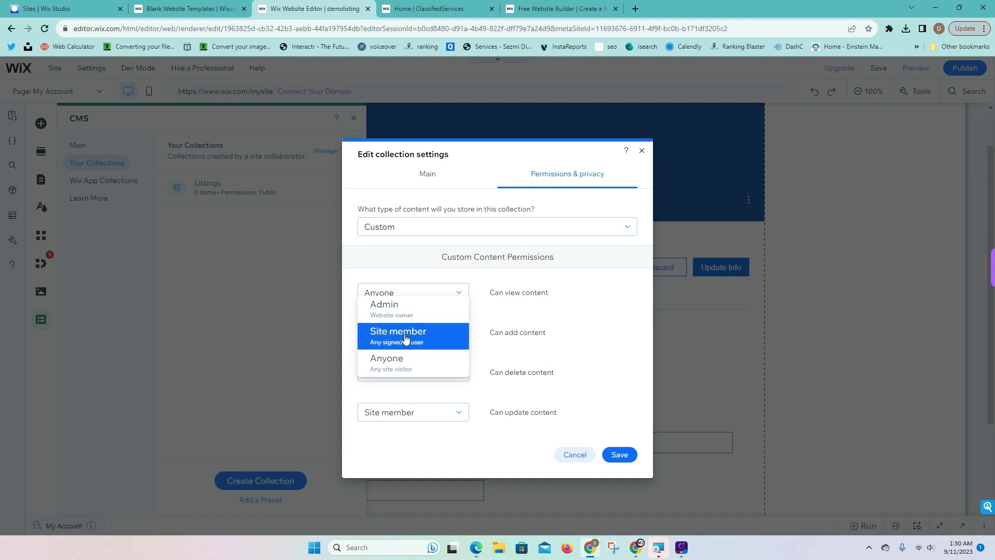
click(408, 343)
click(422, 377)
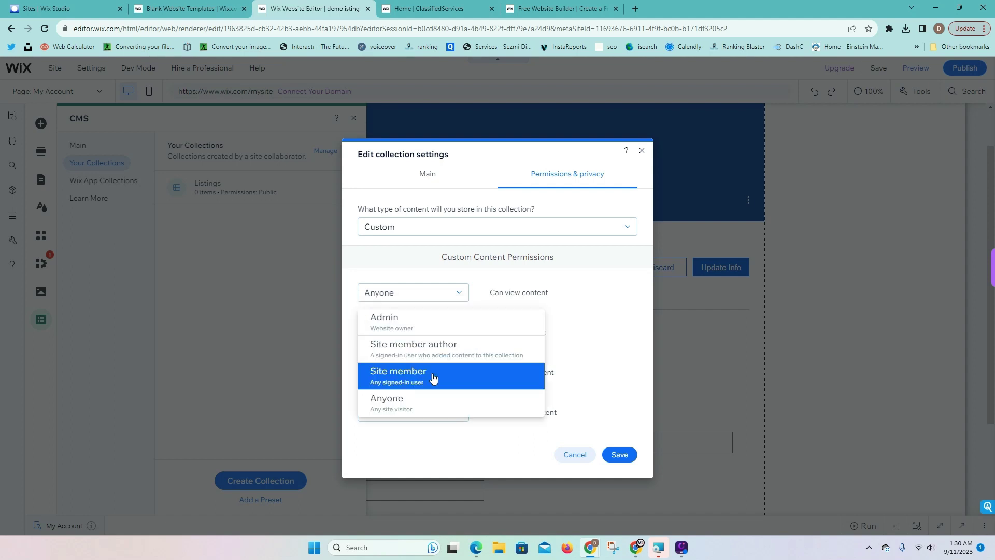
click(562, 382)
click(441, 374)
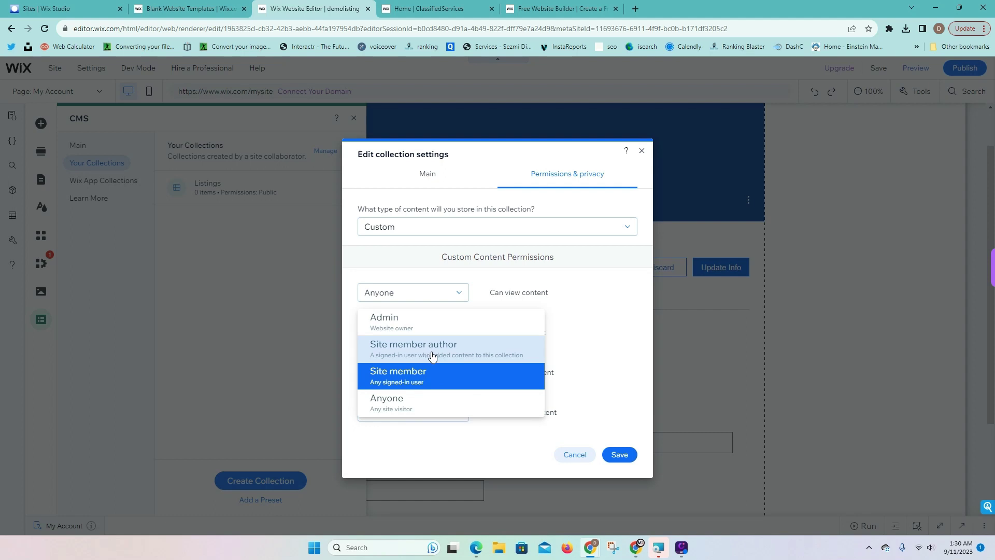
click(561, 369)
click(619, 454)
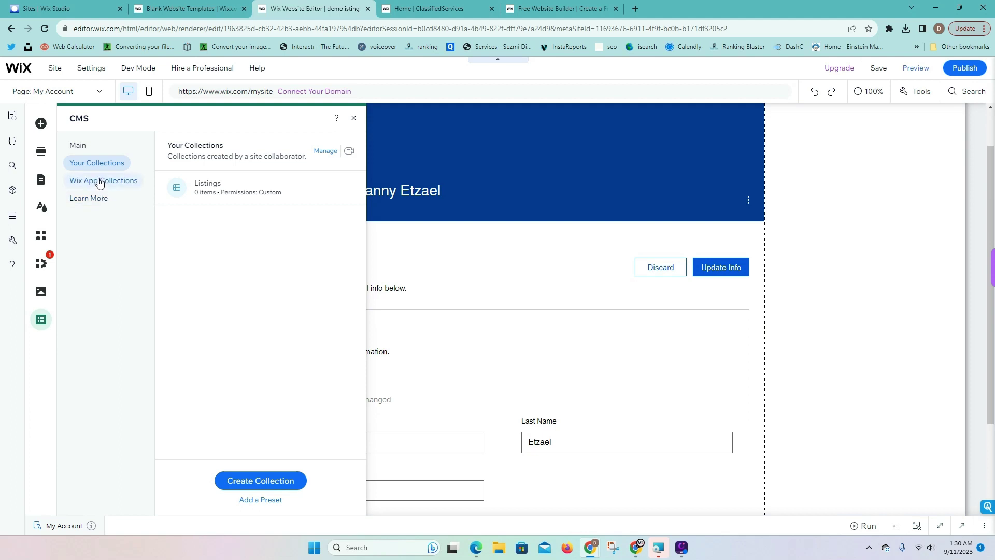
Browse the Wix App Collections in the CMS and check Pages & Menu
click(99, 184)
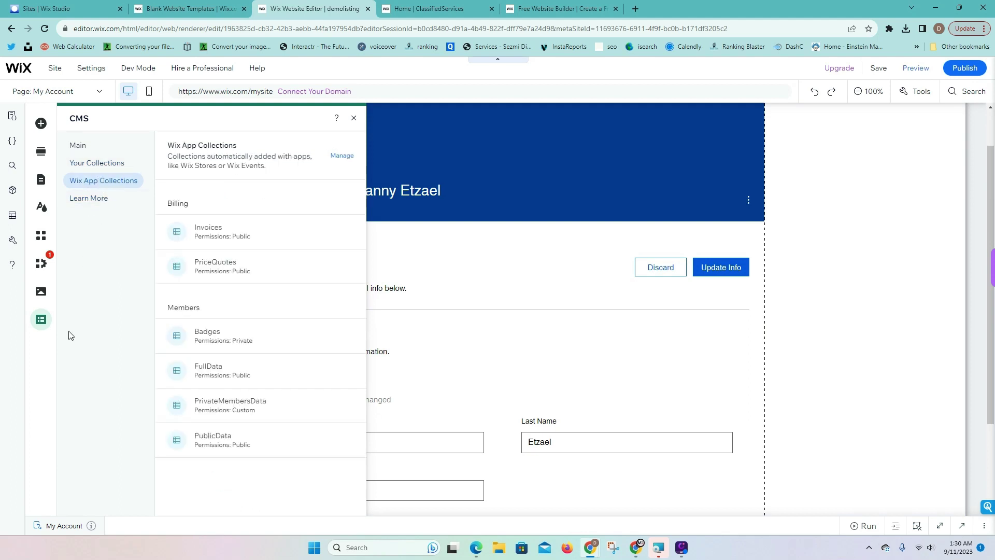
click(46, 320)
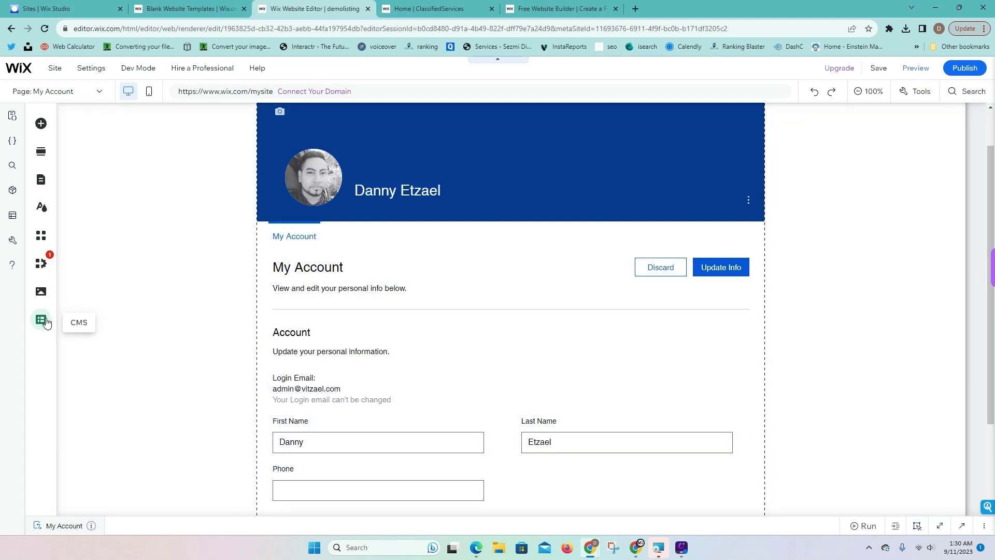
click(46, 320)
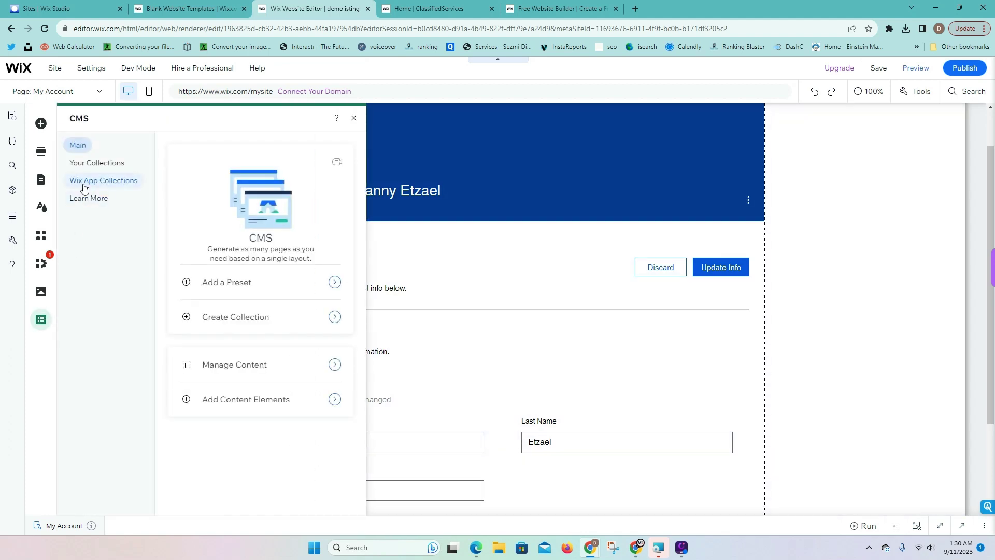
click(85, 185)
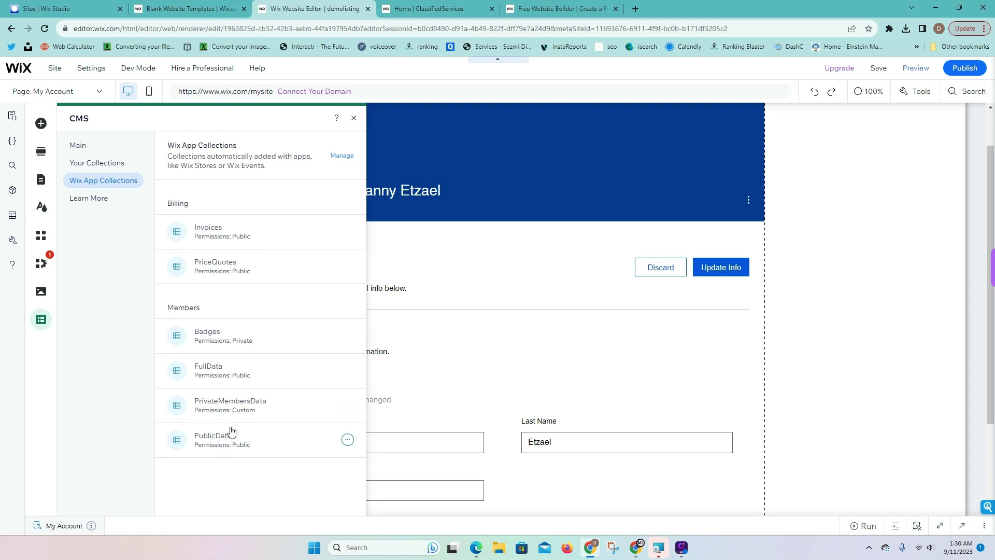
click(41, 179)
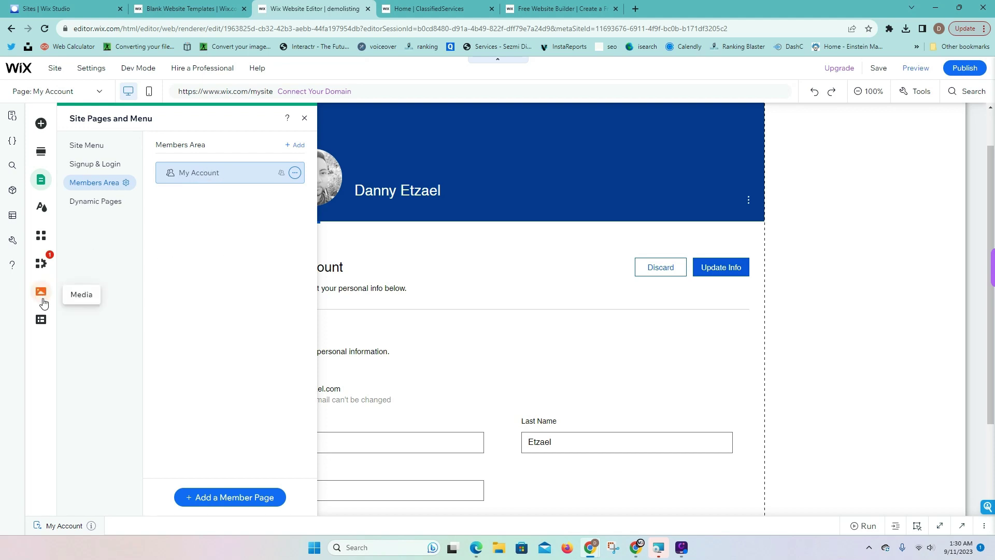
Open the PrivateMembersData collection to review it, then close its view
click(41, 321)
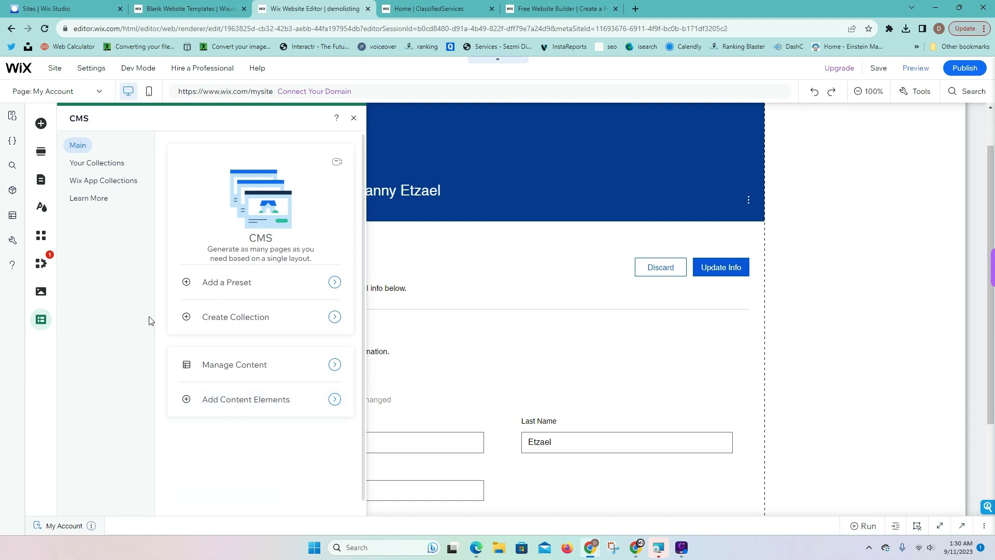
click(80, 181)
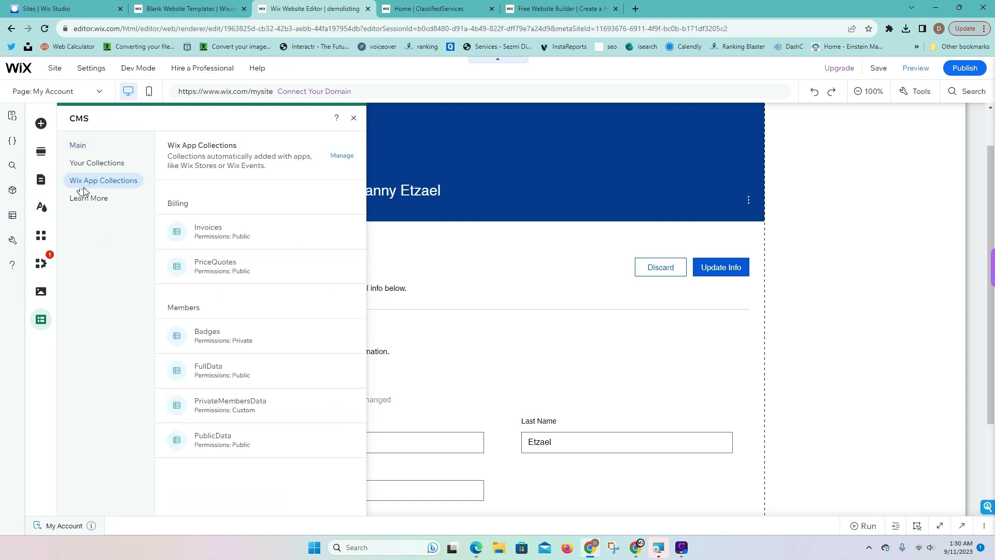
click(210, 407)
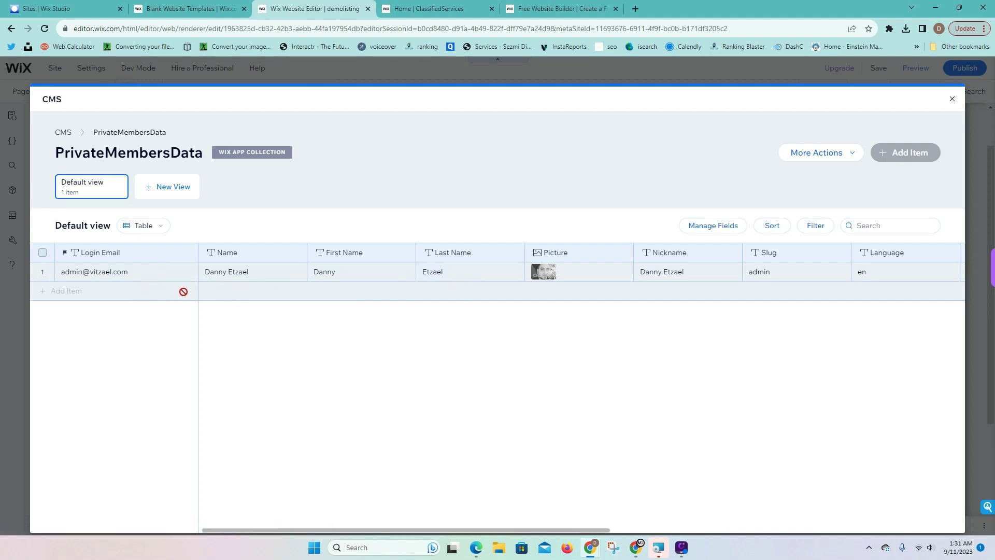
click(952, 99)
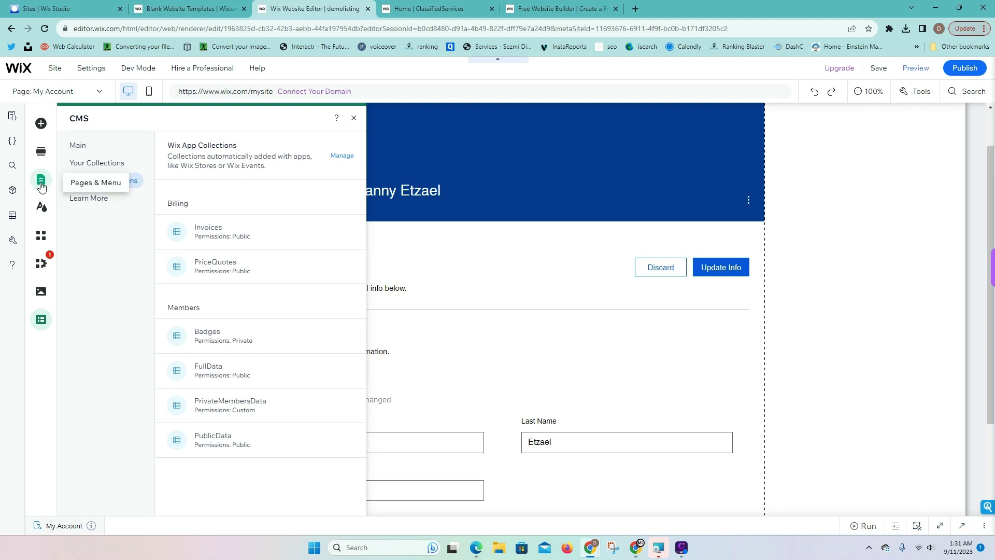
Open the Listings collection and start adding a new Reference-type field
click(41, 321)
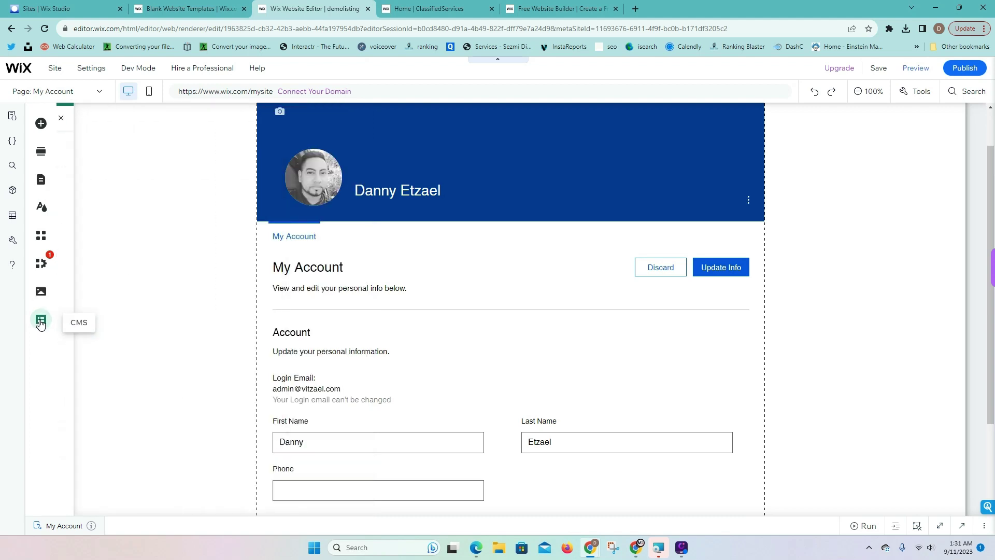
click(40, 322)
click(78, 164)
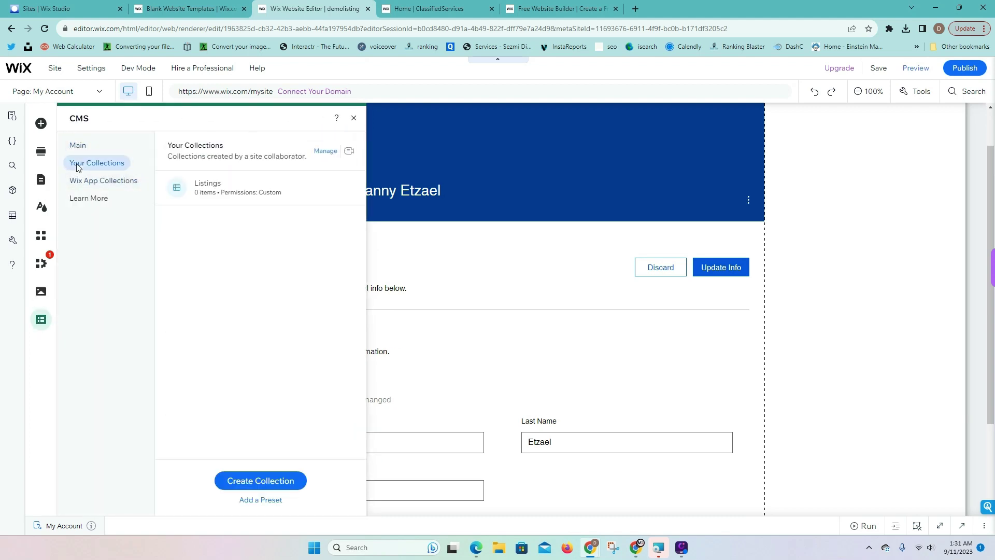
click(220, 186)
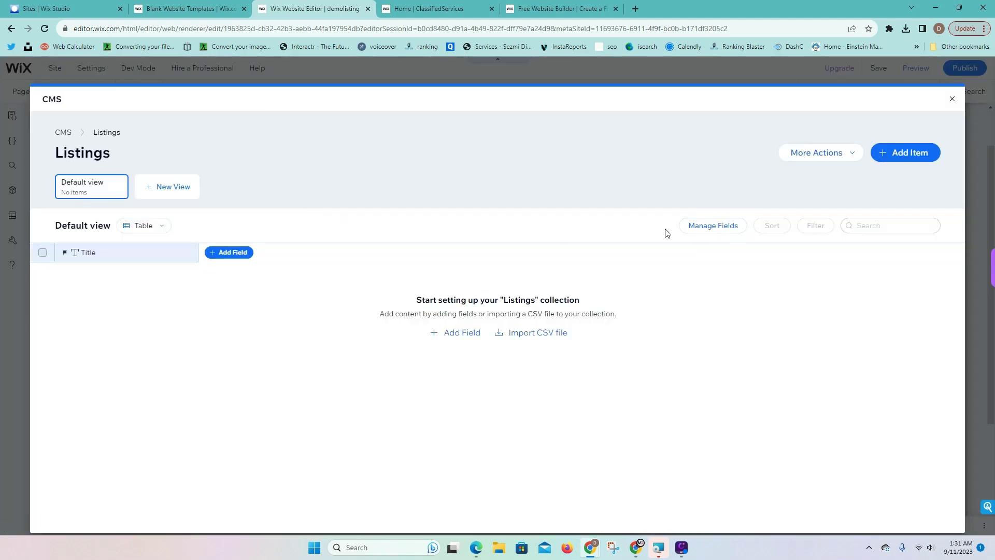
click(231, 254)
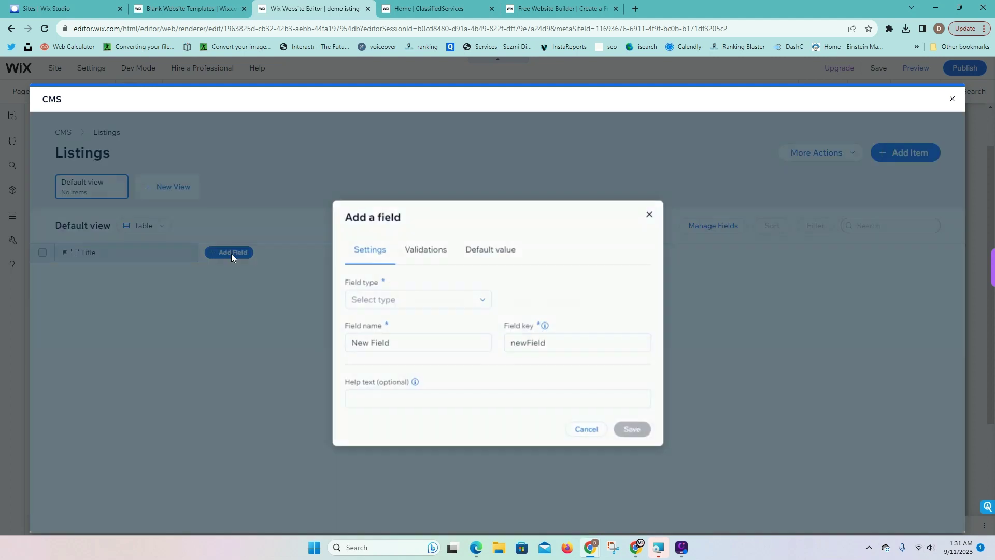
click(409, 300)
scroll(430, 363, down, 3)
click(426, 385)
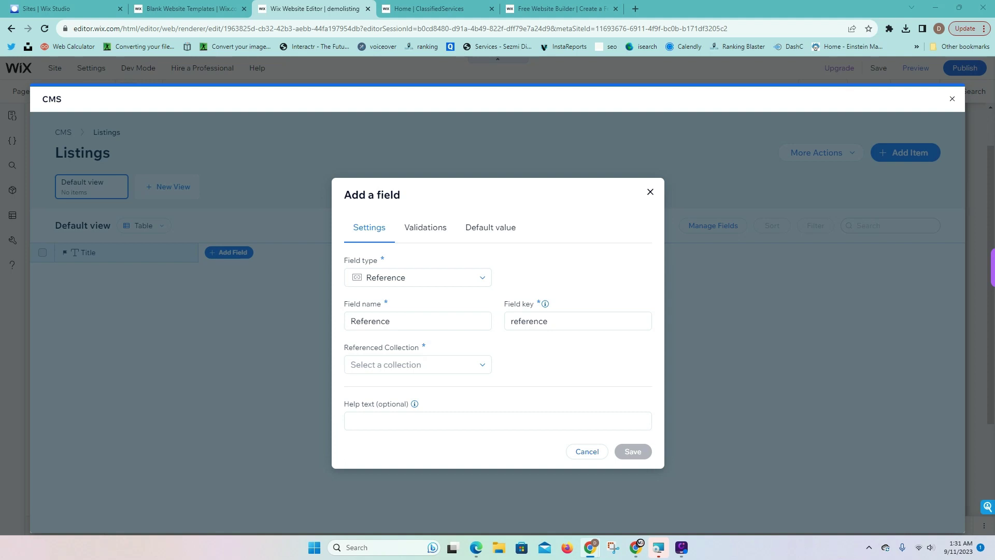
Name the field Reference Members, link it to PrivateMembersData, and save
double_click(399, 327)
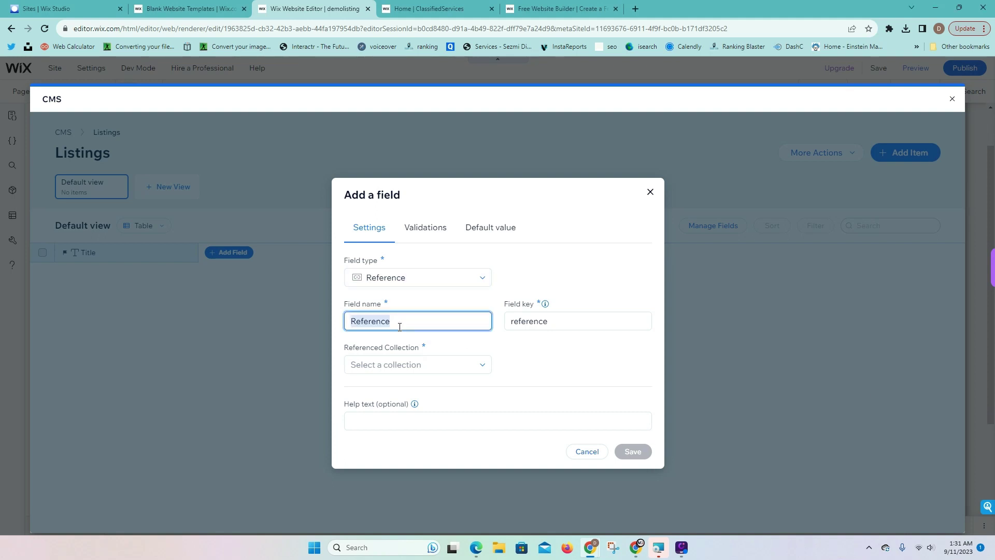
text(Reference Members)
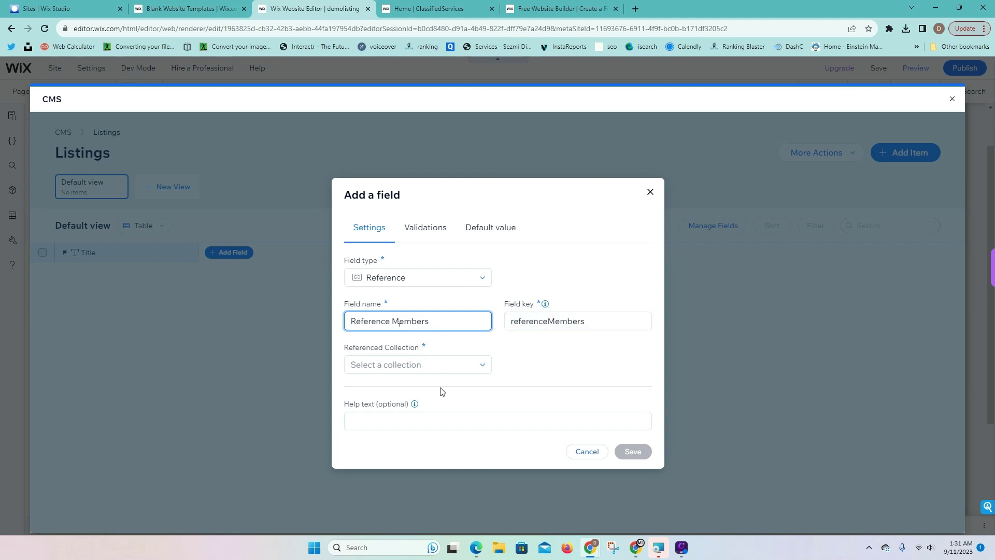
click(428, 369)
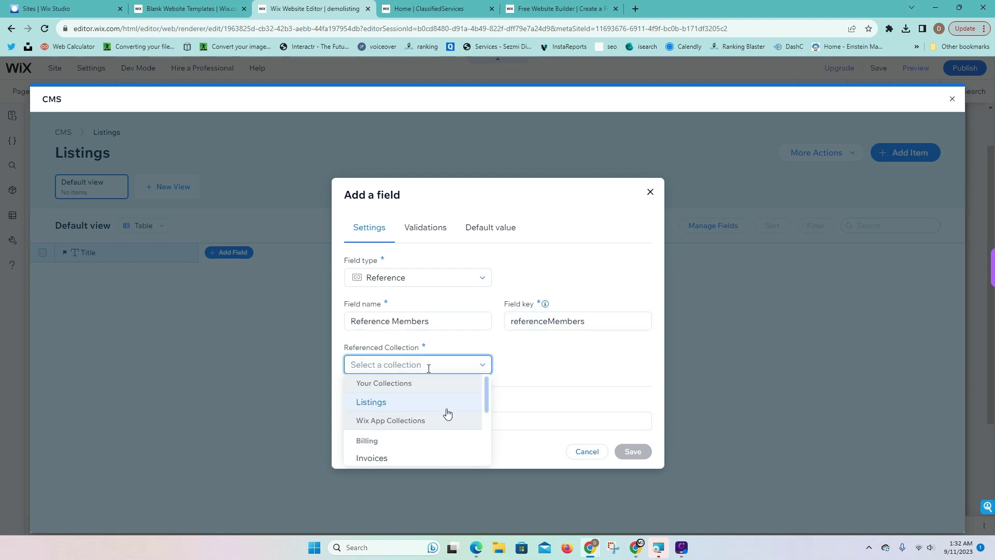
scroll(446, 413, down, 2)
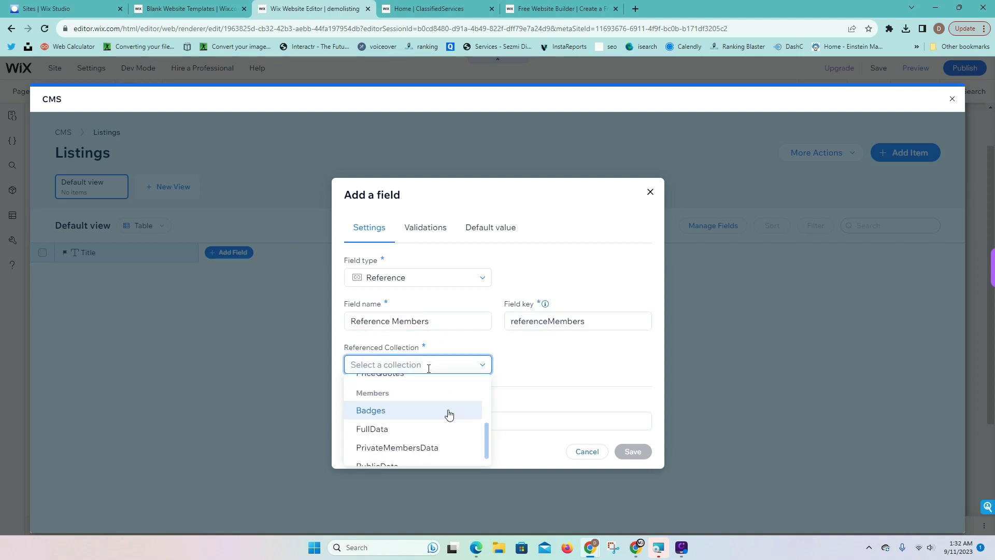
click(412, 456)
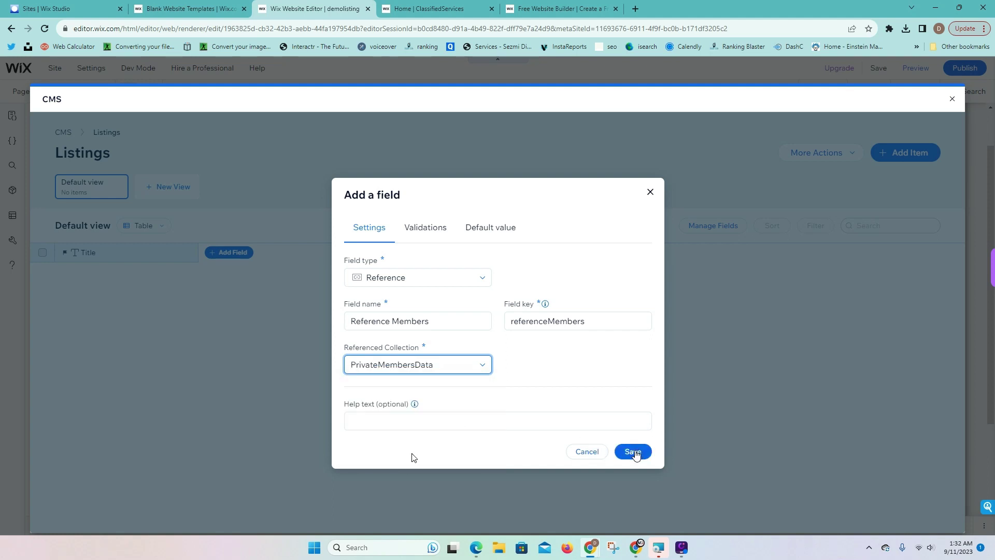
click(635, 452)
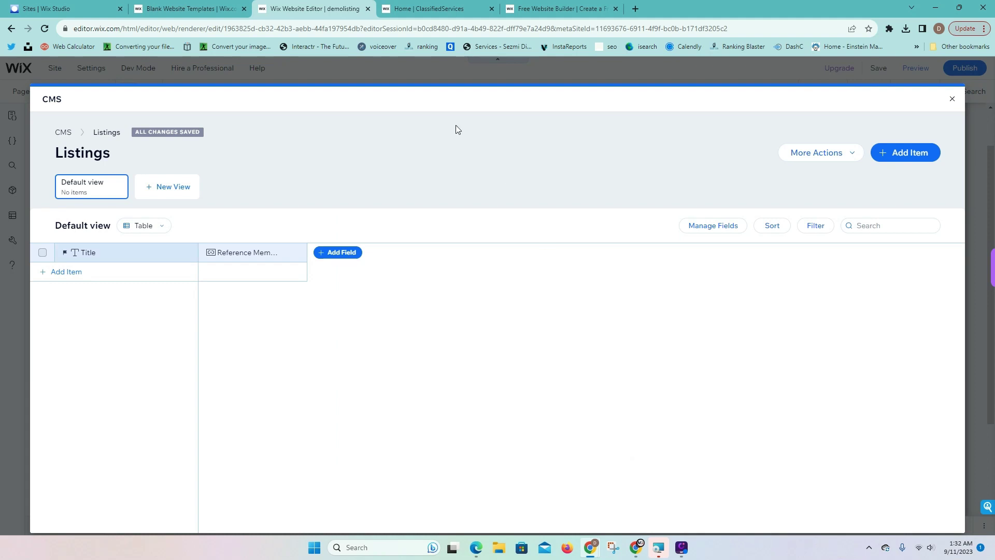
click(459, 9)
scroll(773, 219, up, 15)
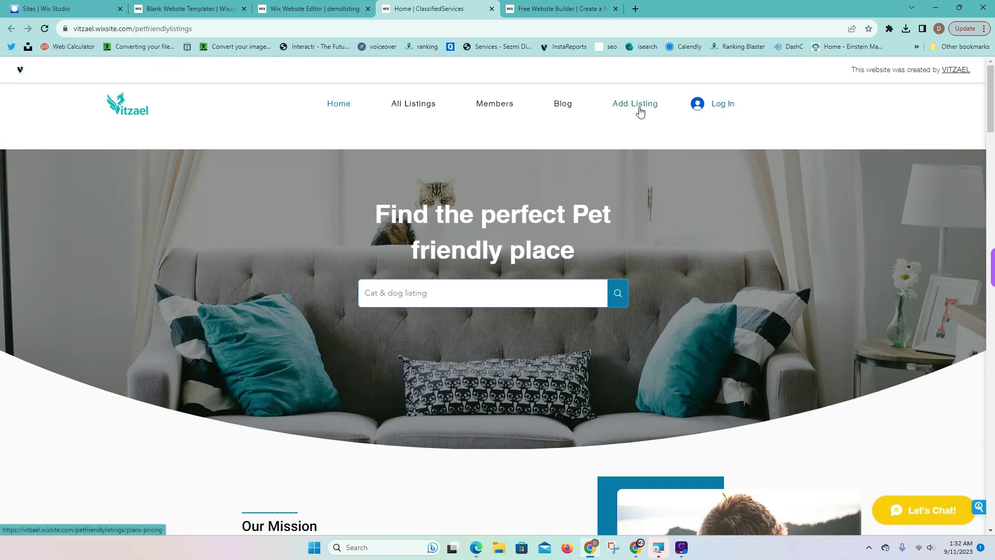
click(646, 111)
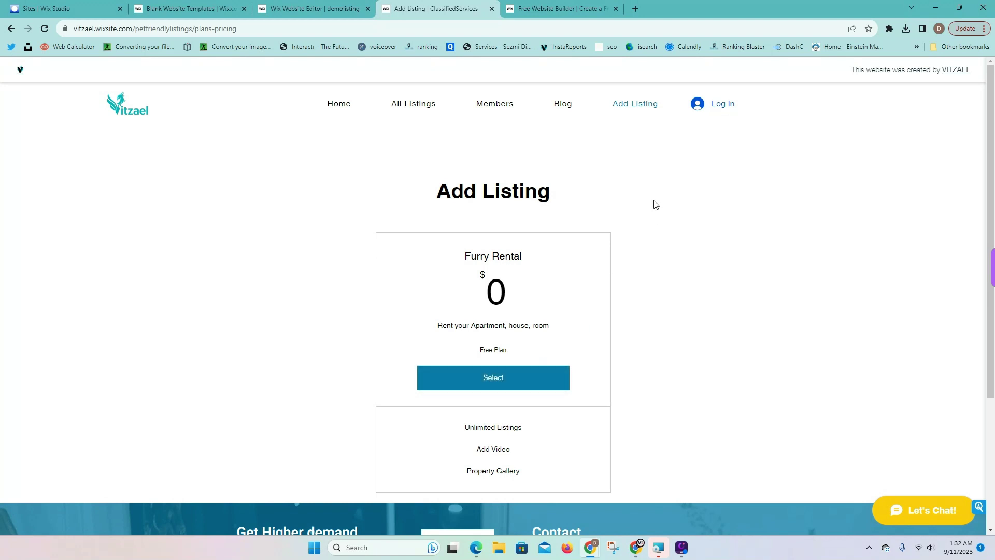
click(715, 104)
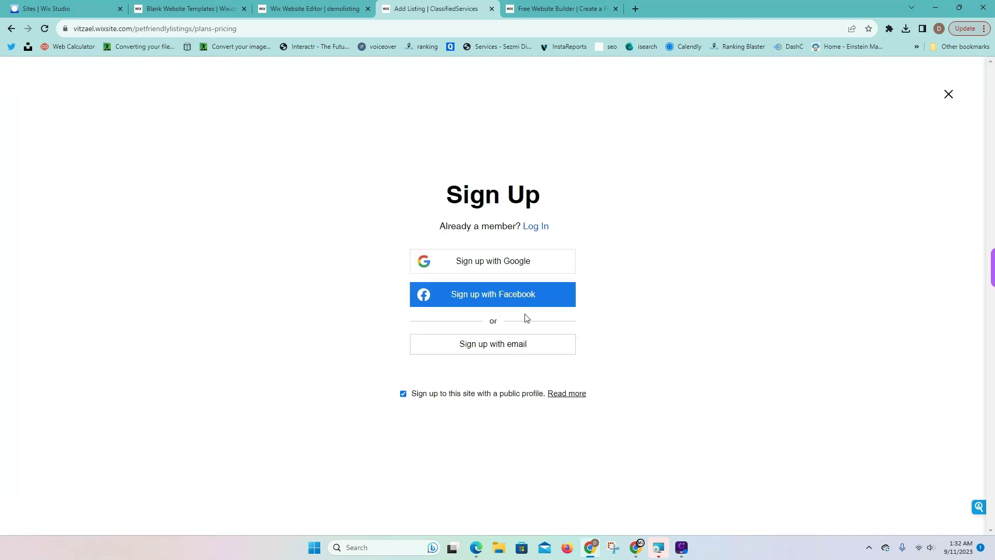
click(493, 346)
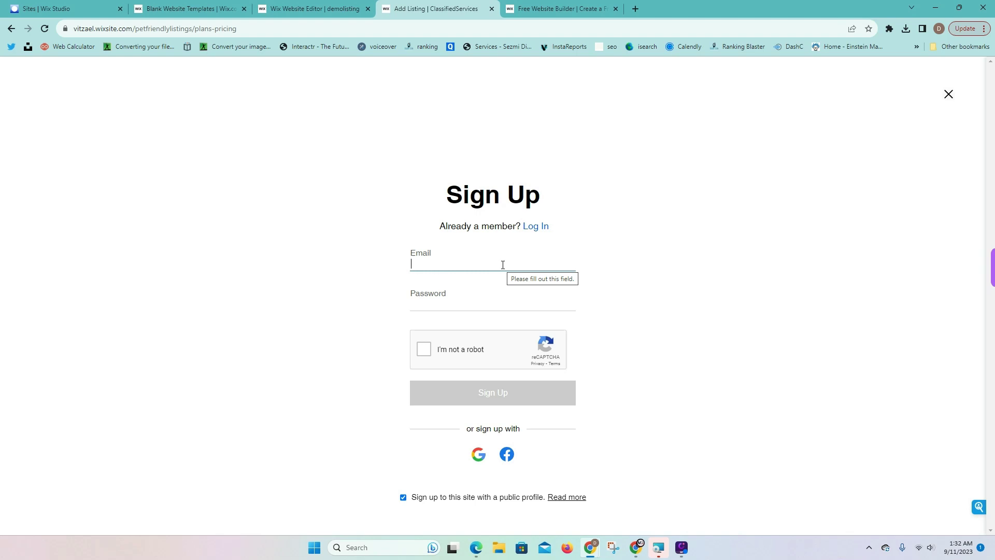
click(344, 8)
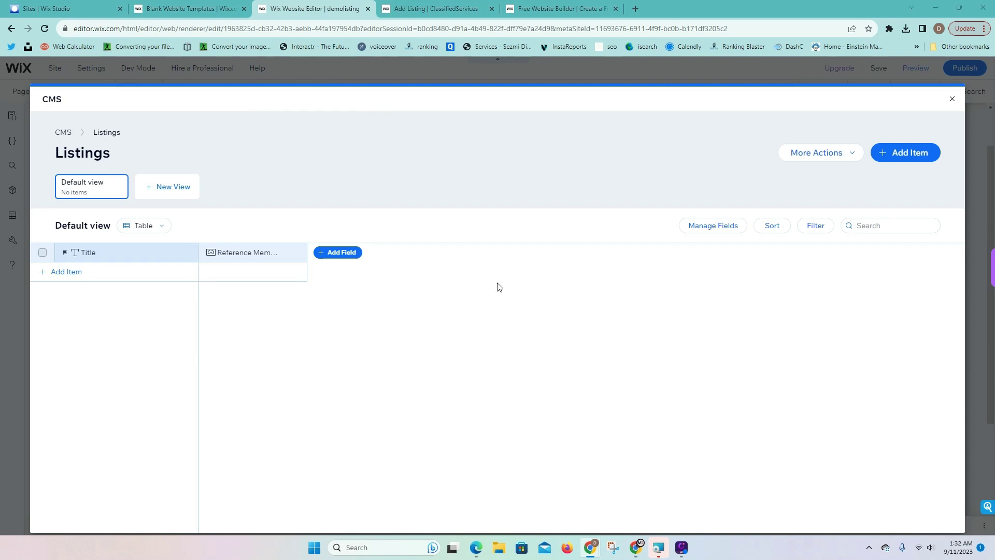
Start a Text field named 'Listing Name', browse the field types, then cancel it unsaved
click(332, 254)
click(383, 298)
click(383, 318)
double_click(387, 324)
text(Listing Name)
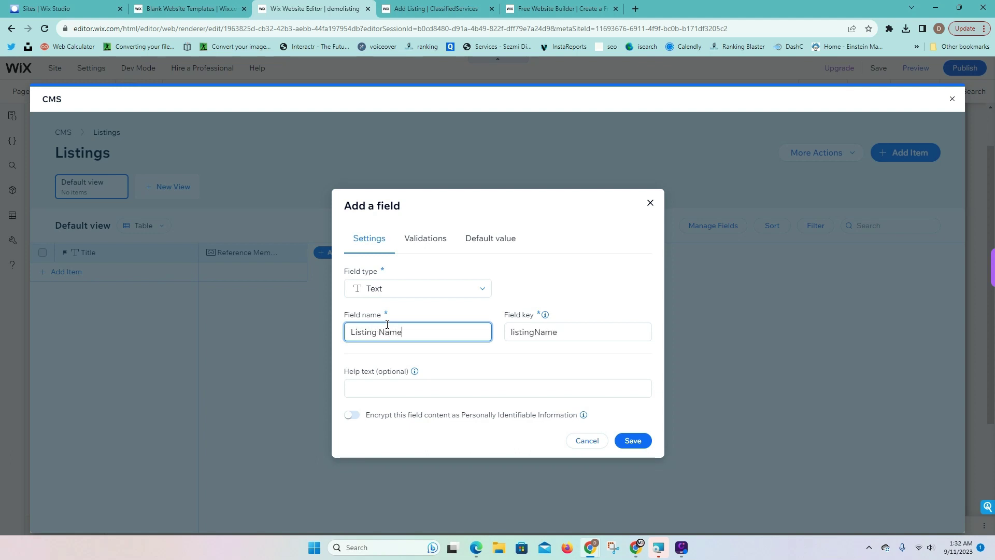
click(480, 292)
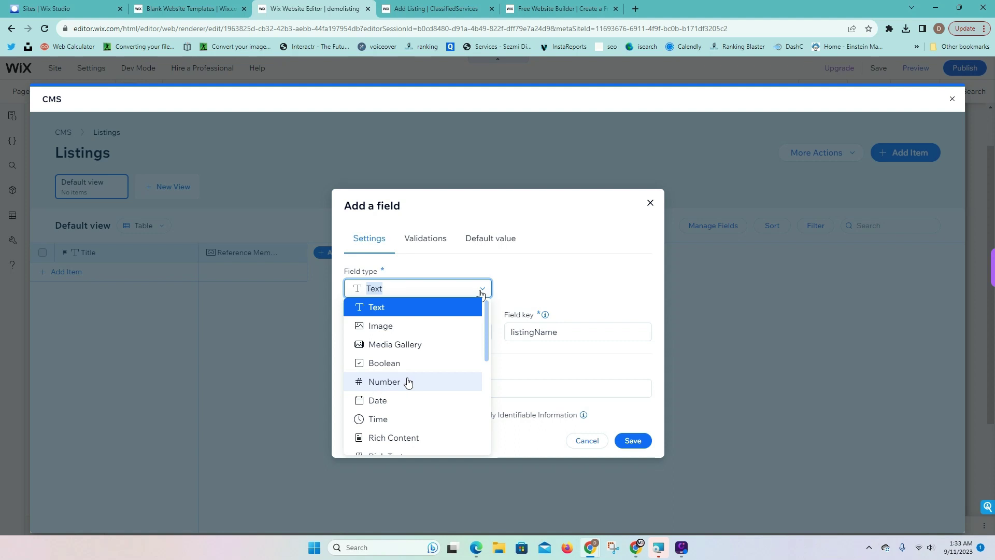
scroll(408, 381, down, 2)
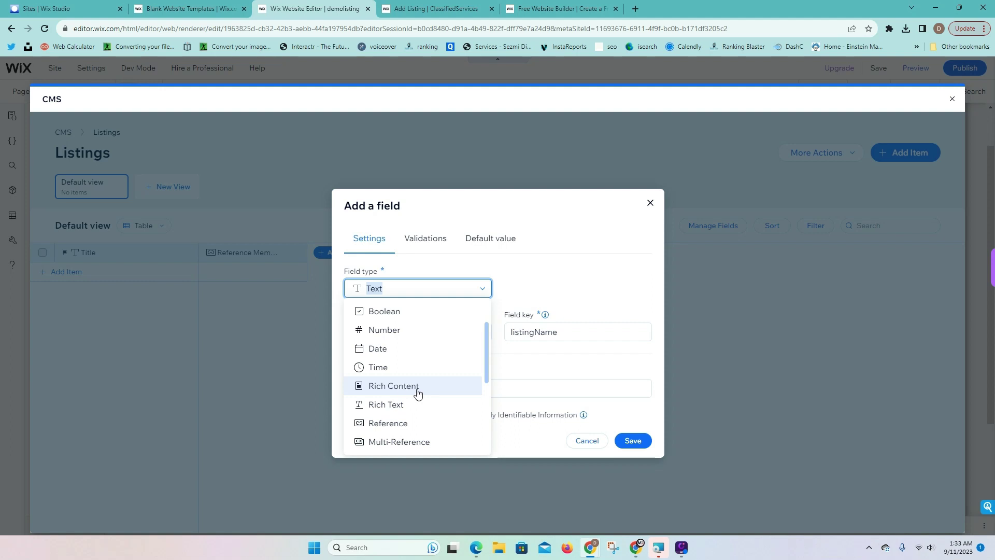
scroll(417, 392, down, 1)
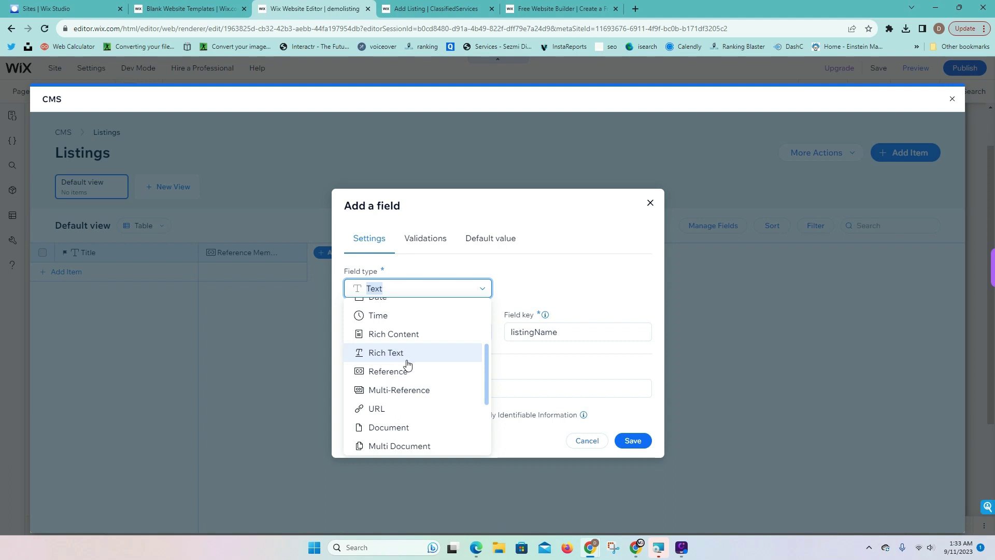
scroll(411, 362, down, 2)
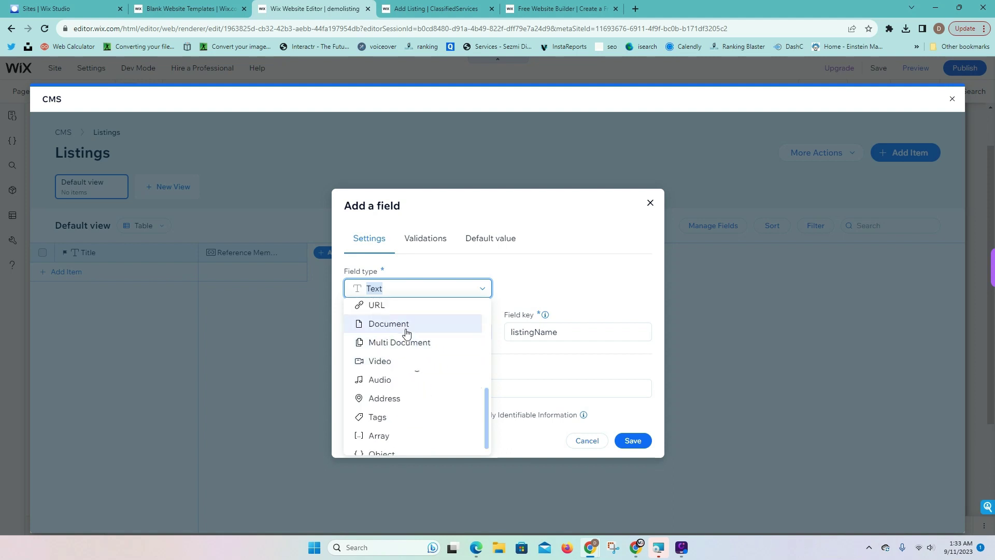
scroll(396, 417, down, 1)
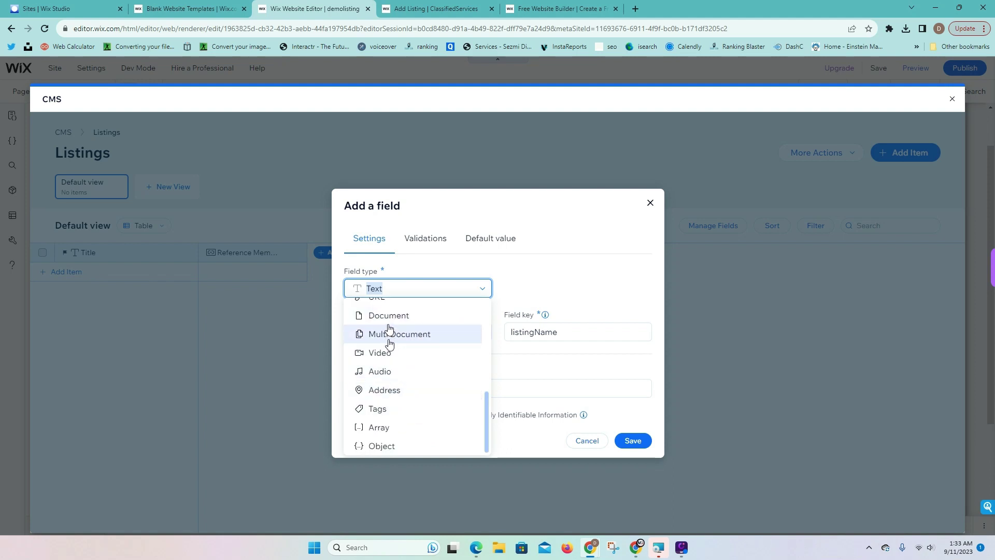
scroll(387, 331, up, 1)
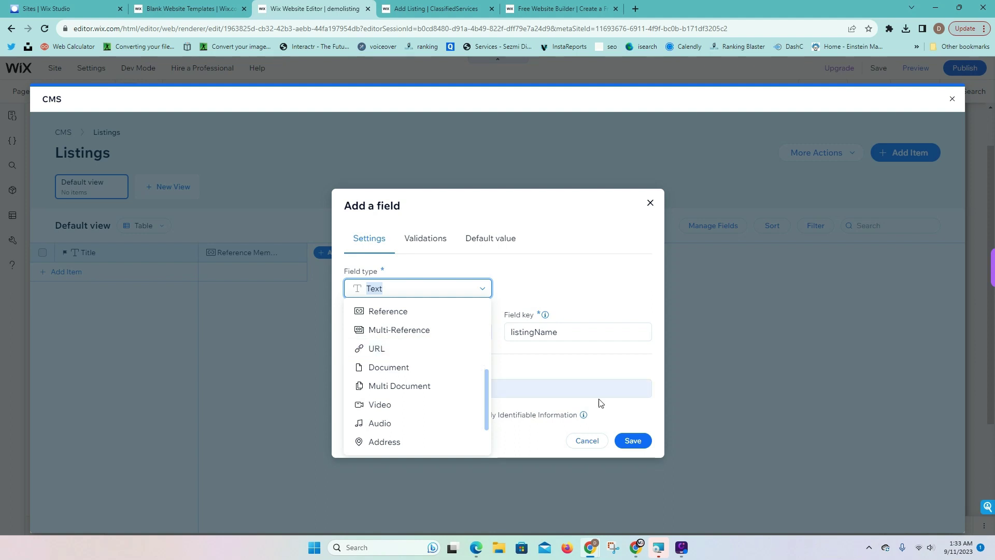
click(650, 202)
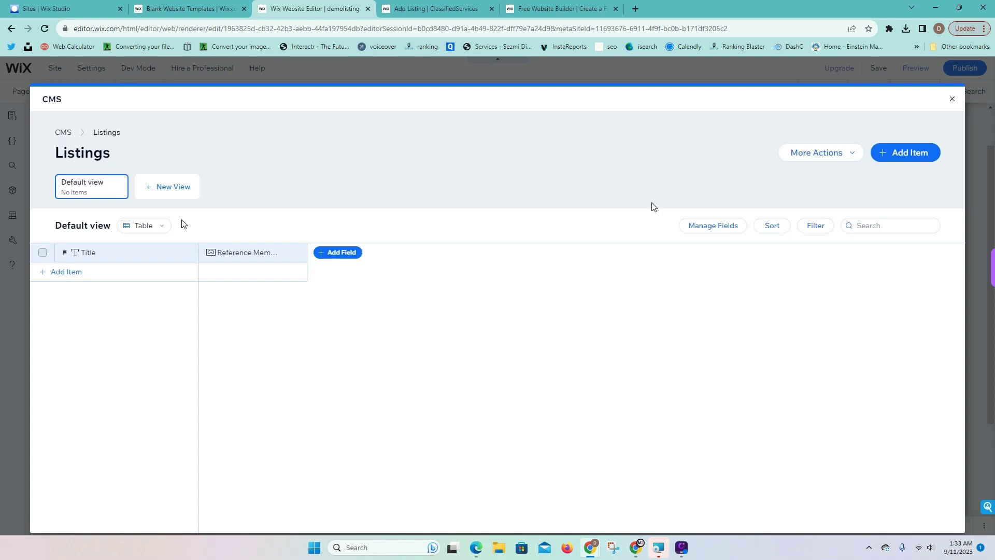
Add and save a Text field named 'Listing Name' in the Listings collection
click(343, 255)
click(368, 290)
click(375, 317)
double_click(379, 329)
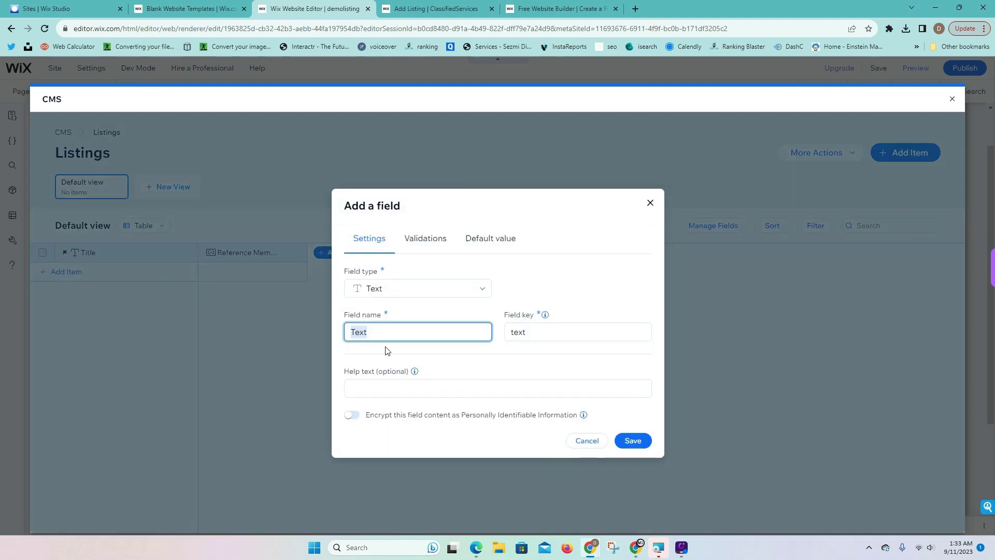
text(Listing Name)
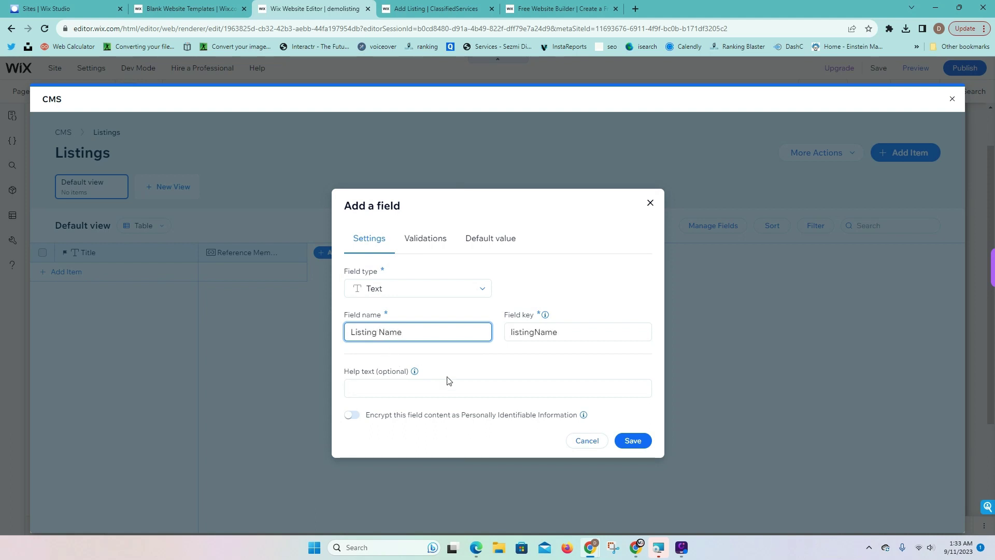
click(633, 440)
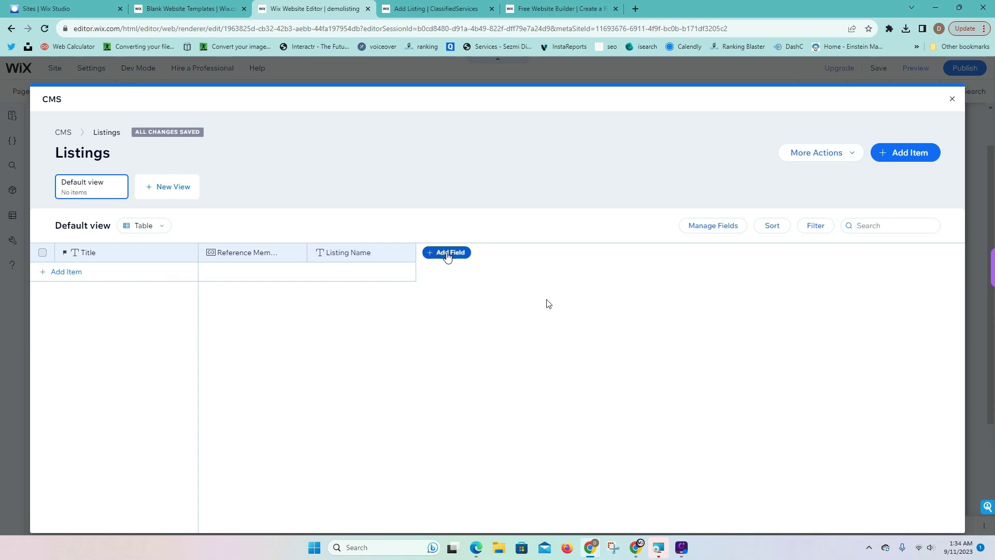
Add and save an Image field named Thumbnail
click(447, 252)
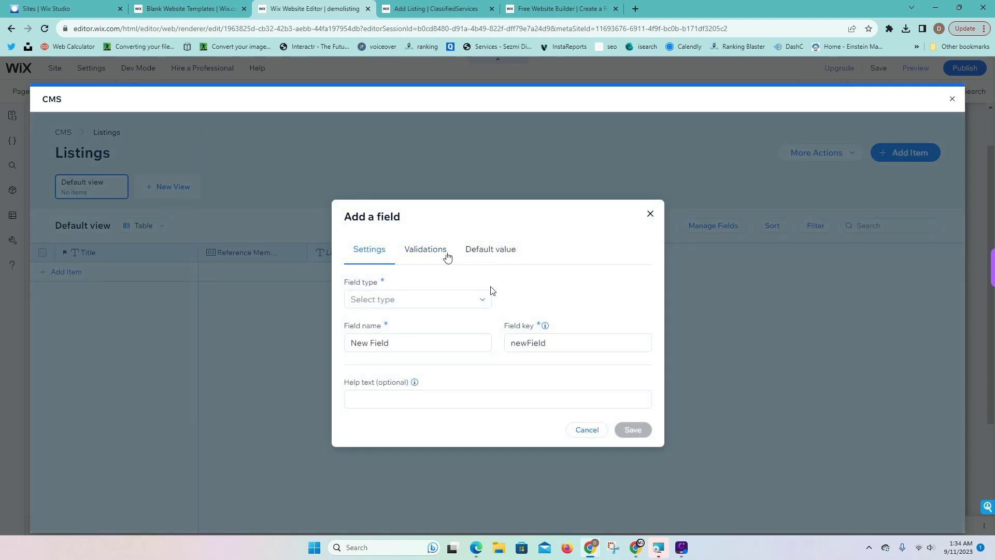
click(435, 300)
click(422, 338)
double_click(418, 344)
text(T)
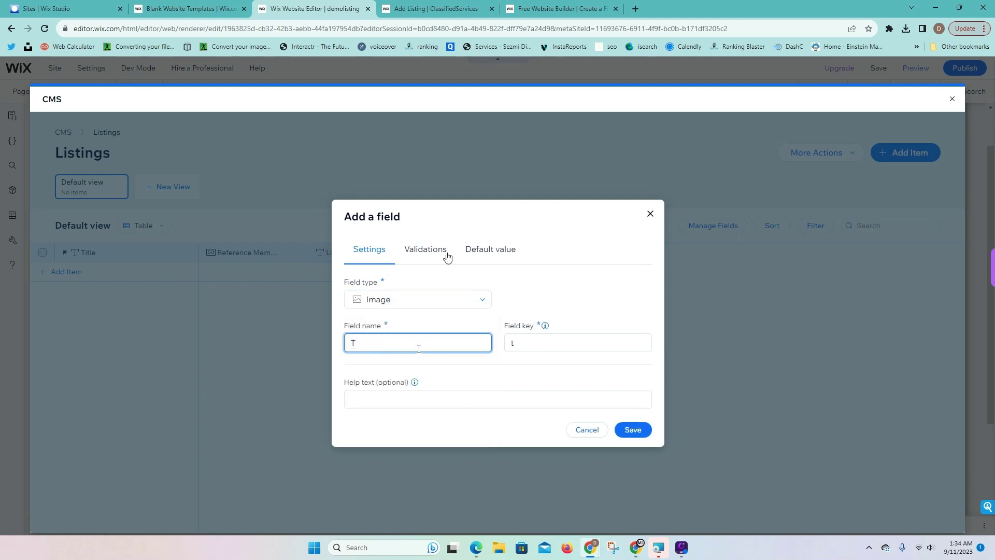
text(Rhumbnail)
click(624, 430)
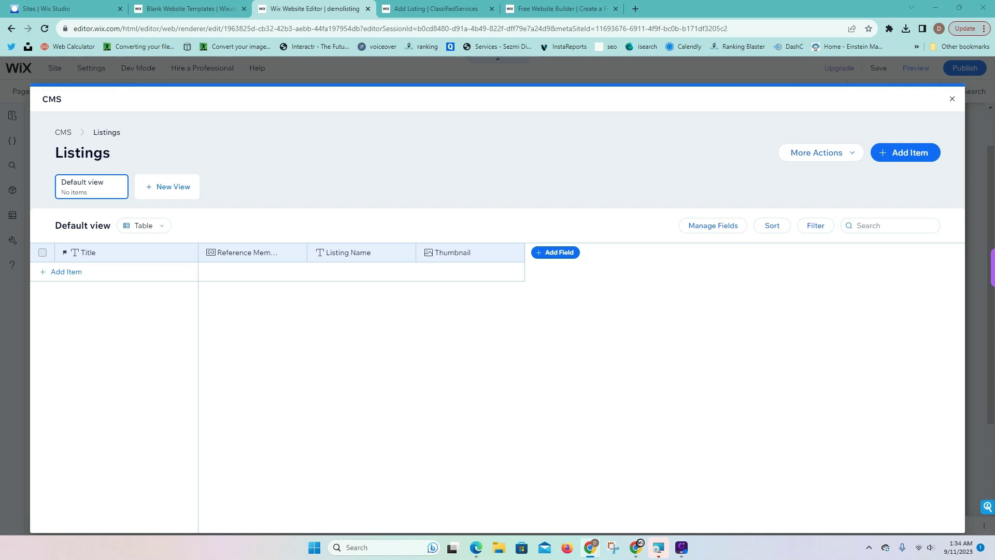
Add and save a Text field named Description
click(556, 254)
click(431, 300)
click(415, 320)
double_click(447, 335)
text(Description)
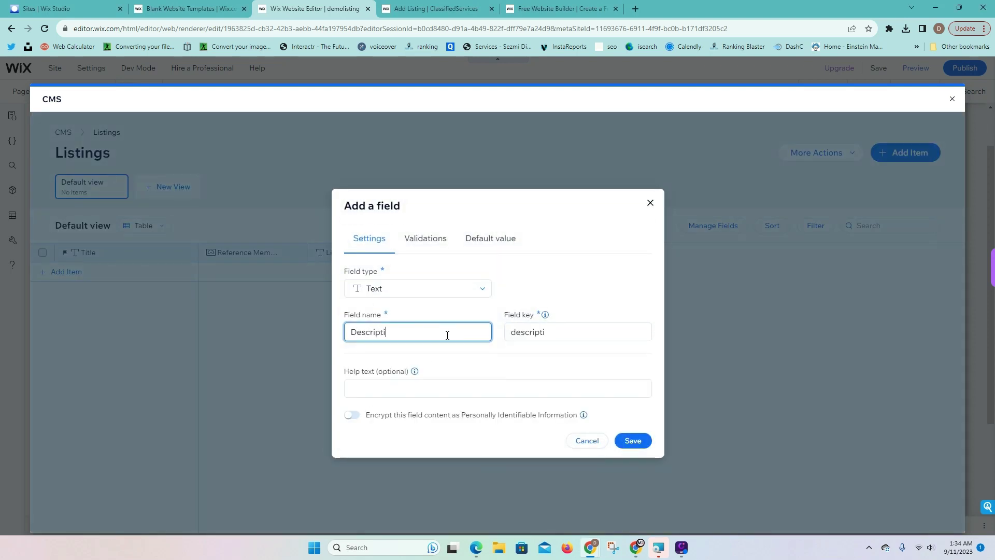
click(633, 440)
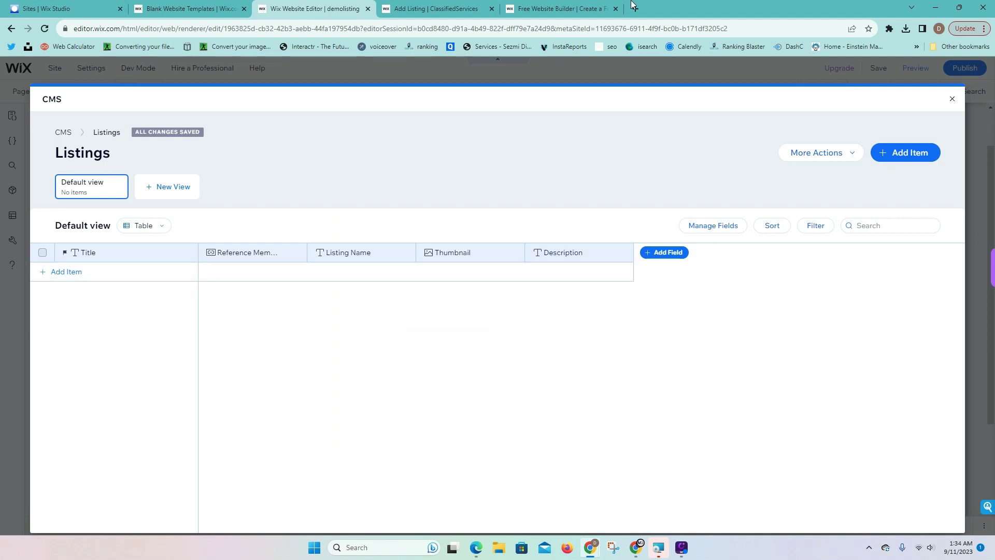
click(589, 6)
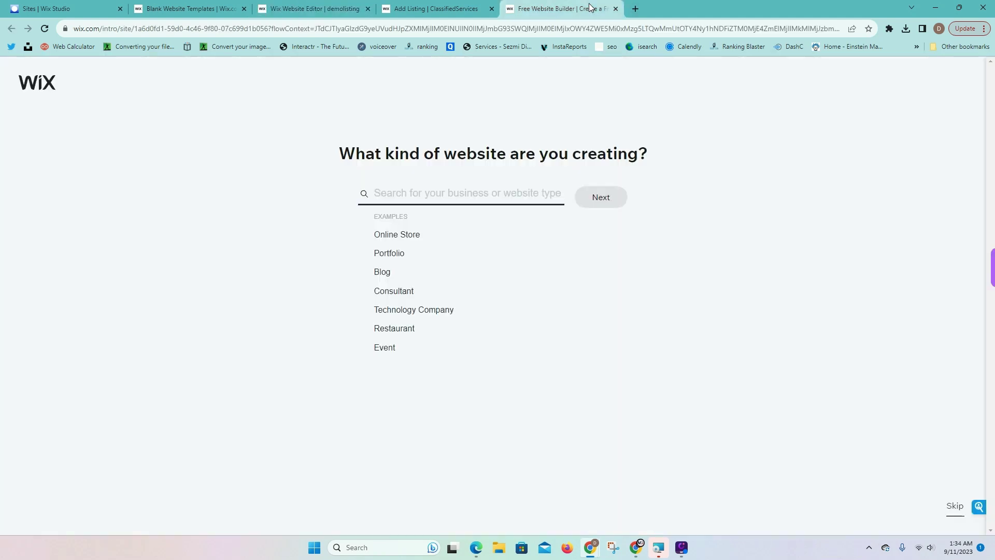
On the reference site, dismiss the sign-up form and go to All Listings
click(469, 7)
click(948, 95)
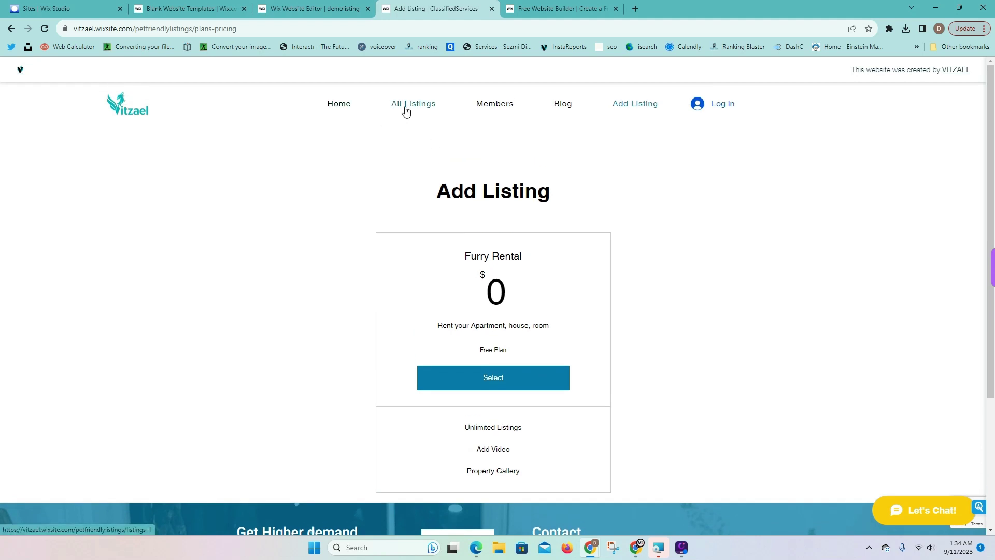
click(384, 105)
scroll(537, 222, down, 2)
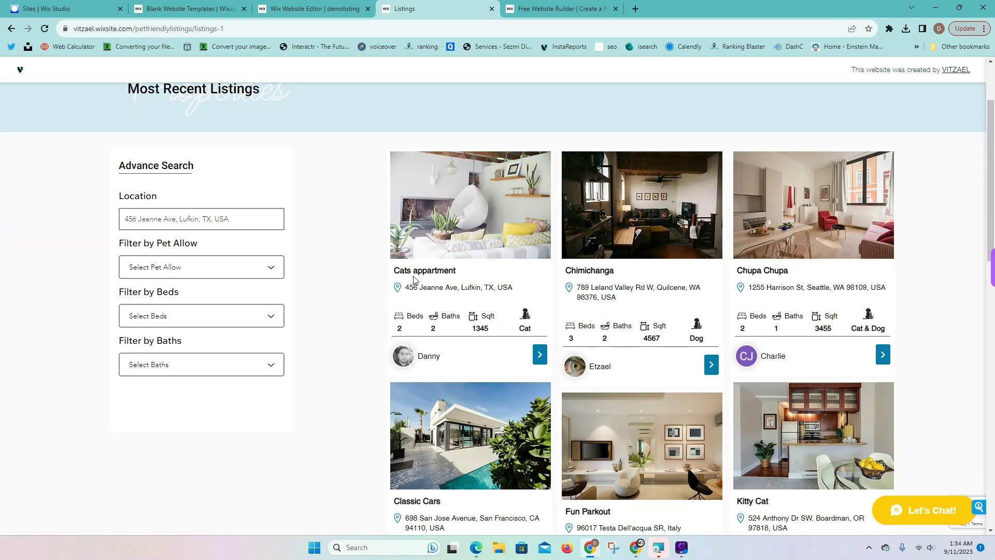
drag(397, 271, 521, 289)
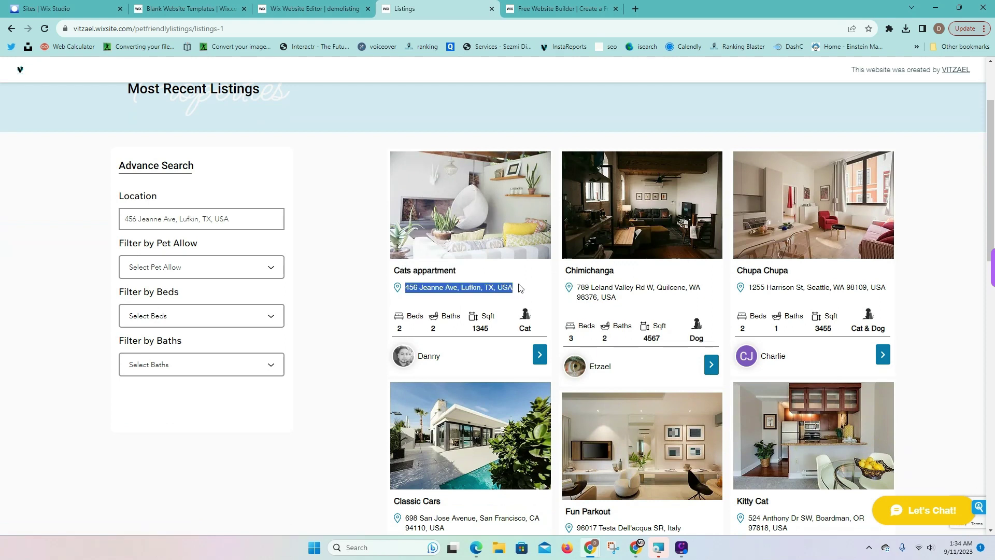
click(399, 330)
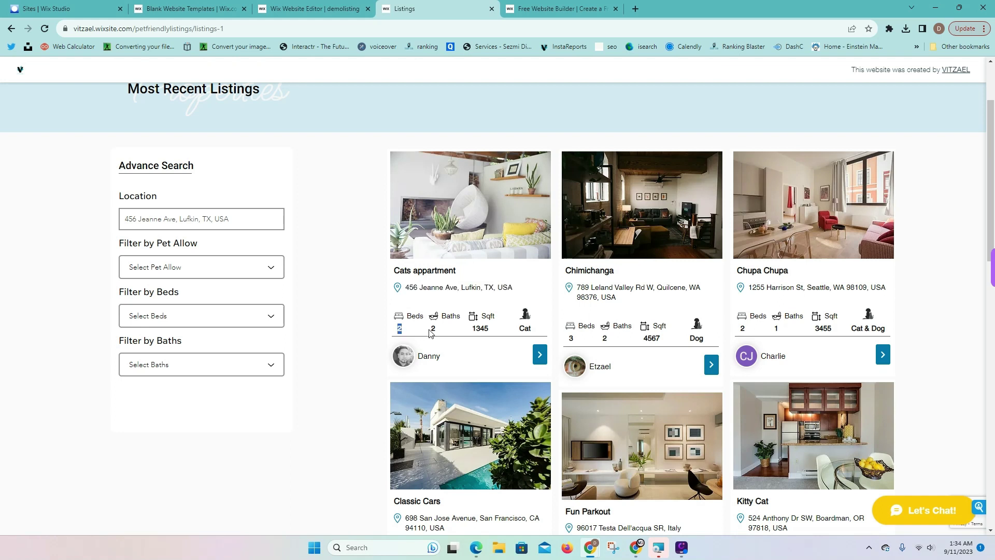
Open the Cats appartment listing page and scroll through its details, including Contact Listing Owner
click(539, 356)
scroll(553, 363, down, 3)
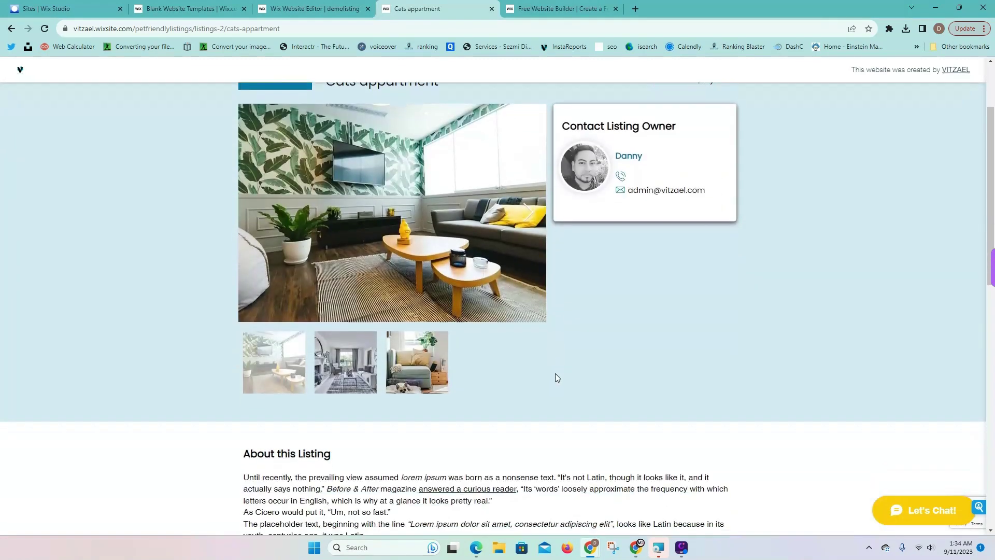
scroll(363, 270, down, 4)
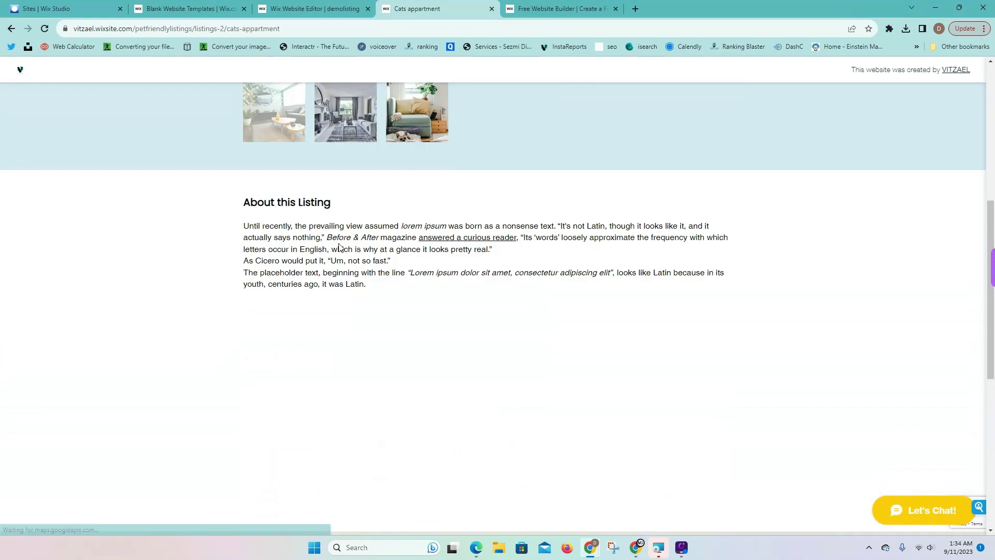
scroll(351, 287, down, 3)
scroll(350, 286, down, 2)
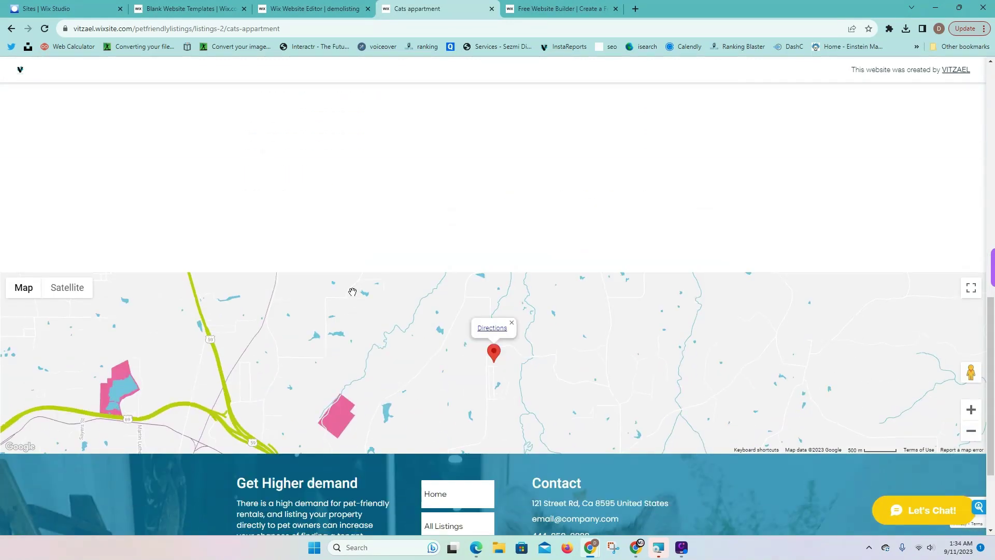
scroll(651, 340, up, 9)
scroll(667, 337, up, 3)
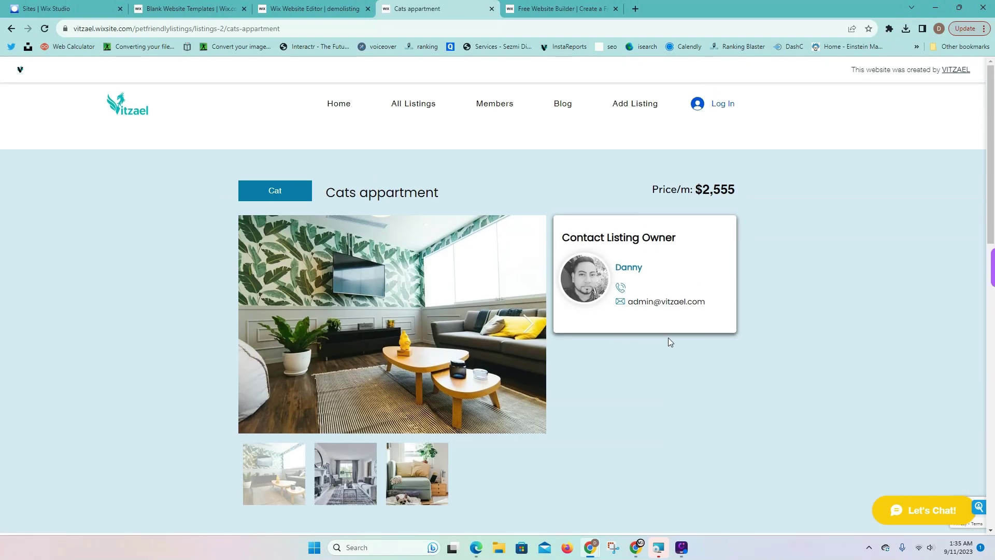
drag(577, 238, 679, 236)
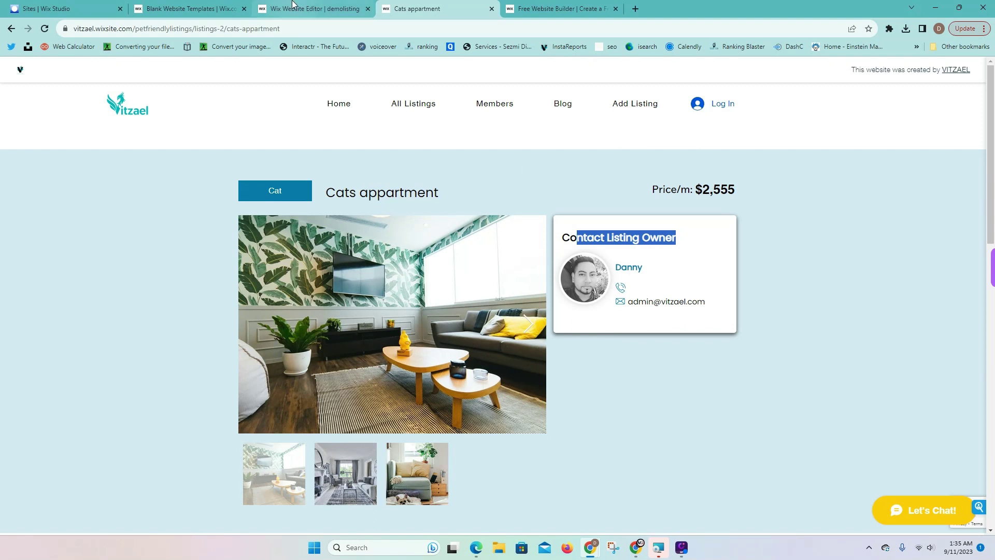
click(292, 5)
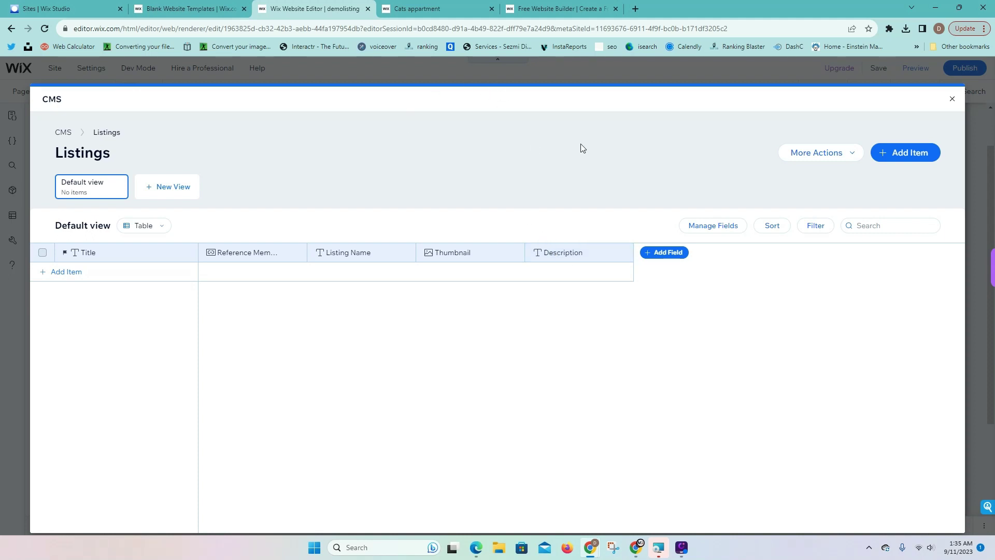
Reopen the Listings collection, check the Listing Name field options, and close the collection view
click(952, 100)
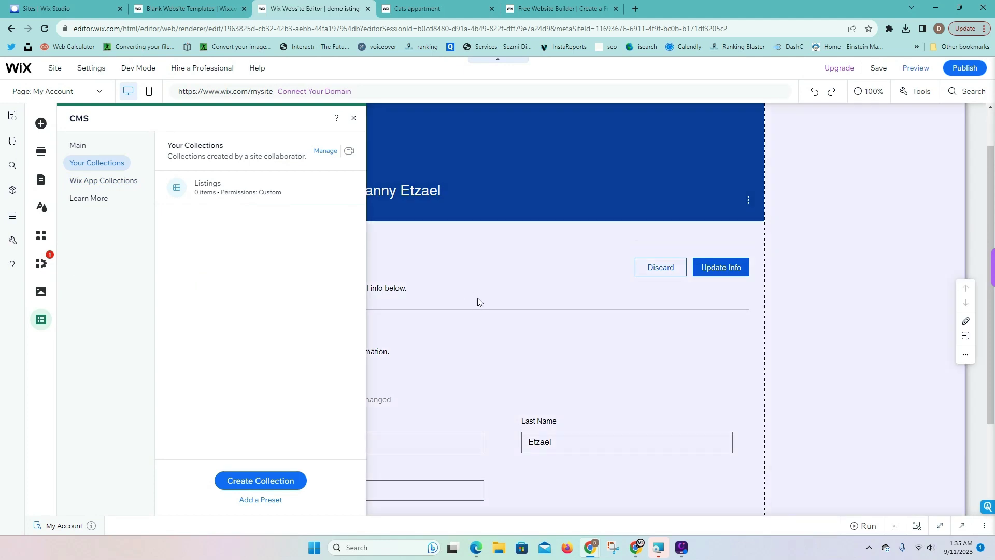
click(477, 299)
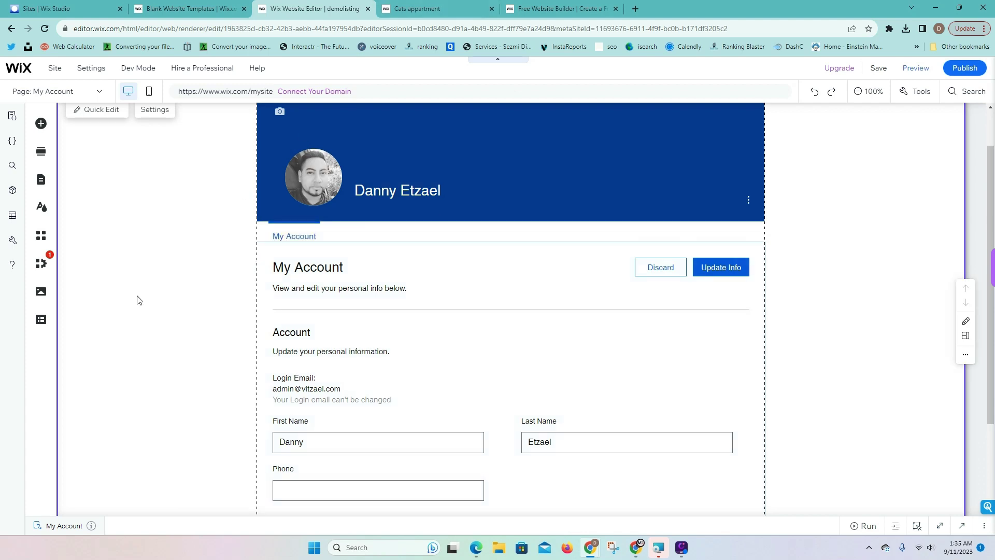
click(41, 320)
click(96, 163)
click(229, 193)
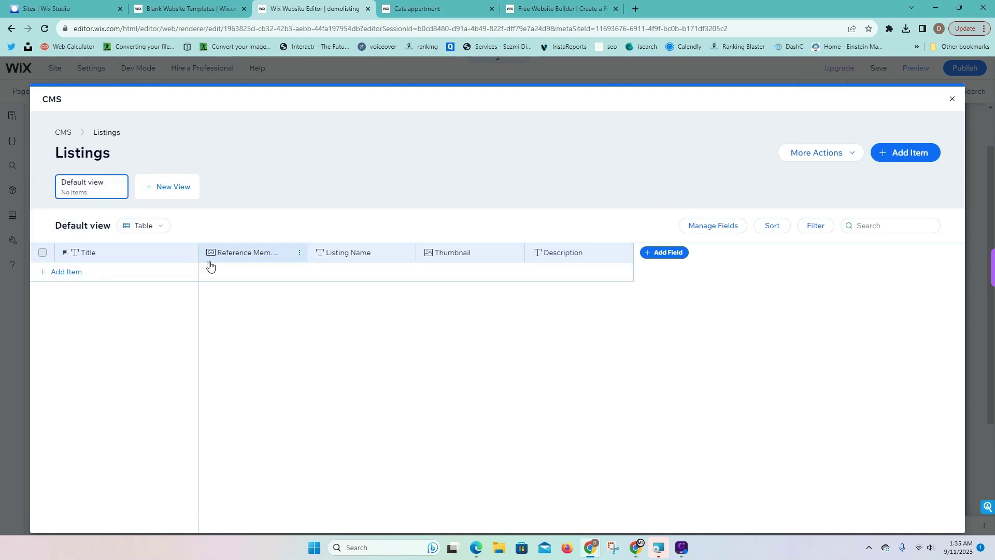
click(358, 254)
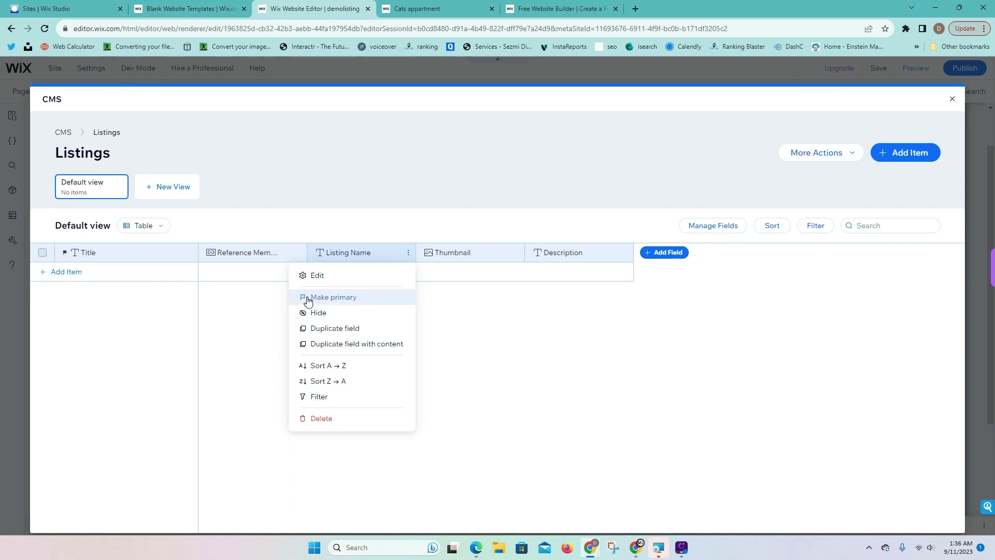
click(471, 334)
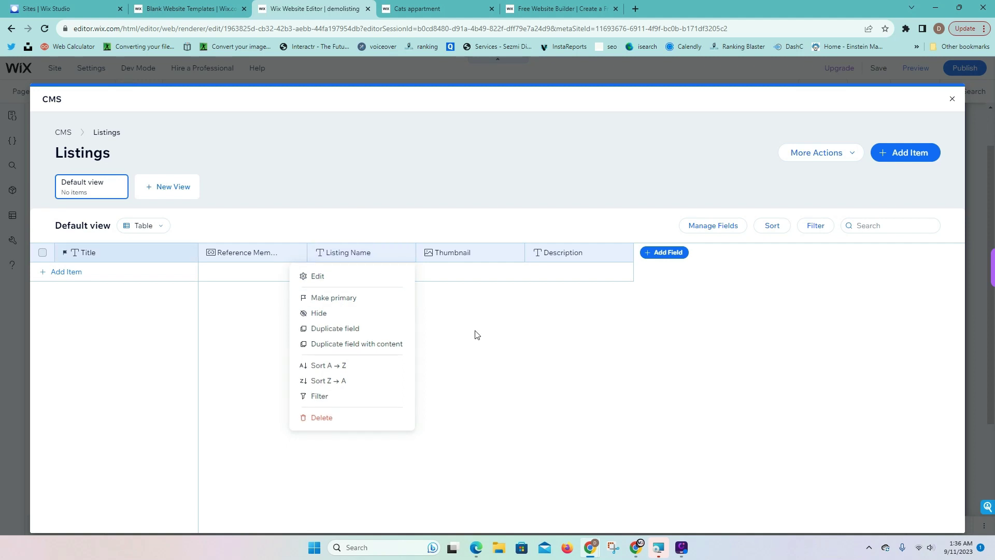
click(951, 99)
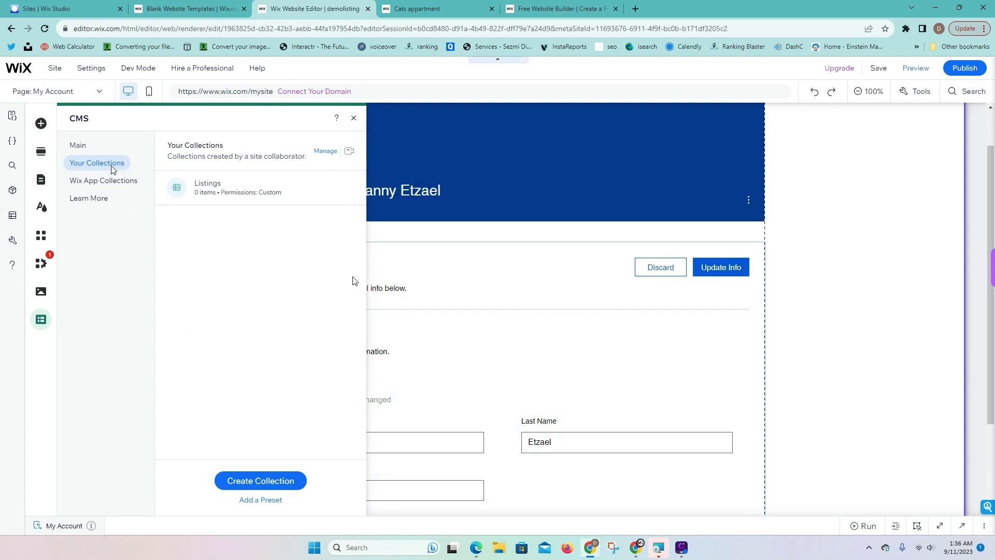
Glance at the app collections, then bring up the site pages list
click(98, 182)
click(96, 166)
click(41, 180)
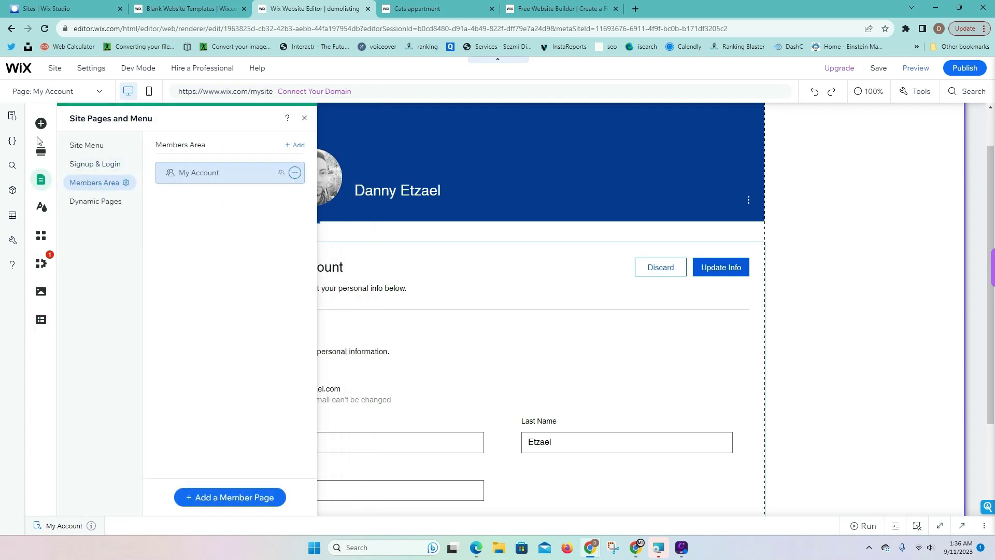
Add a Private Page from the Custom Pages member page types
click(232, 498)
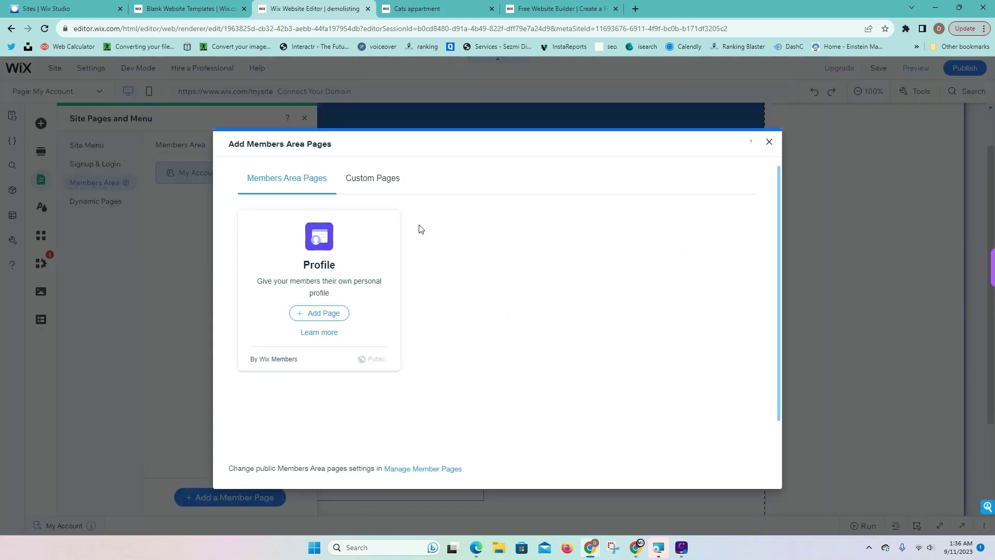
click(382, 188)
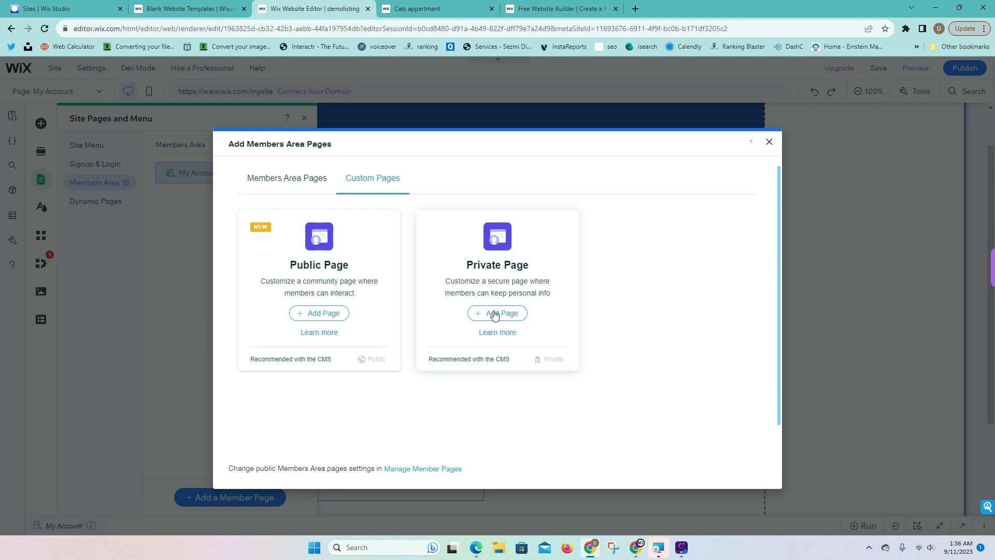
click(510, 317)
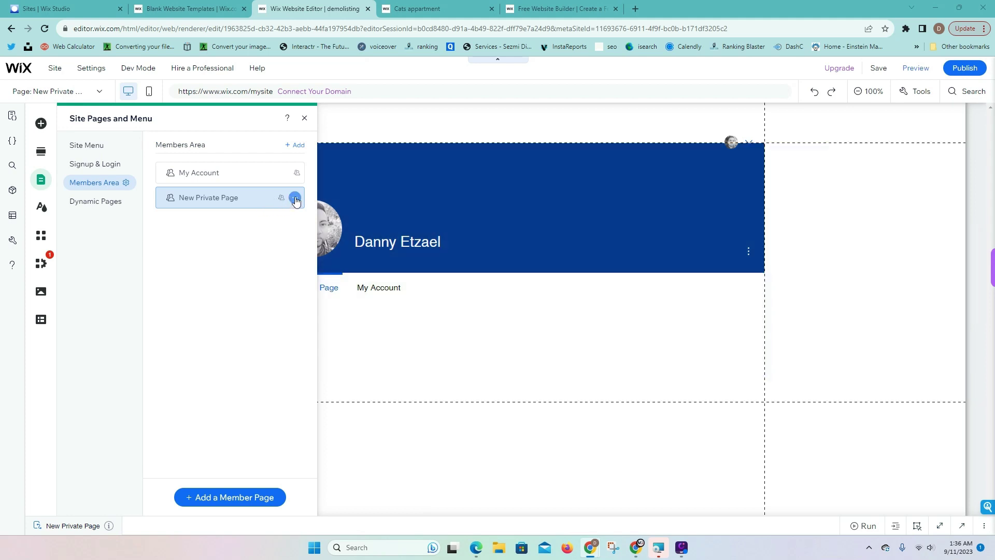
Rename the new private member page to 'Add Listing' in its settings
click(295, 198)
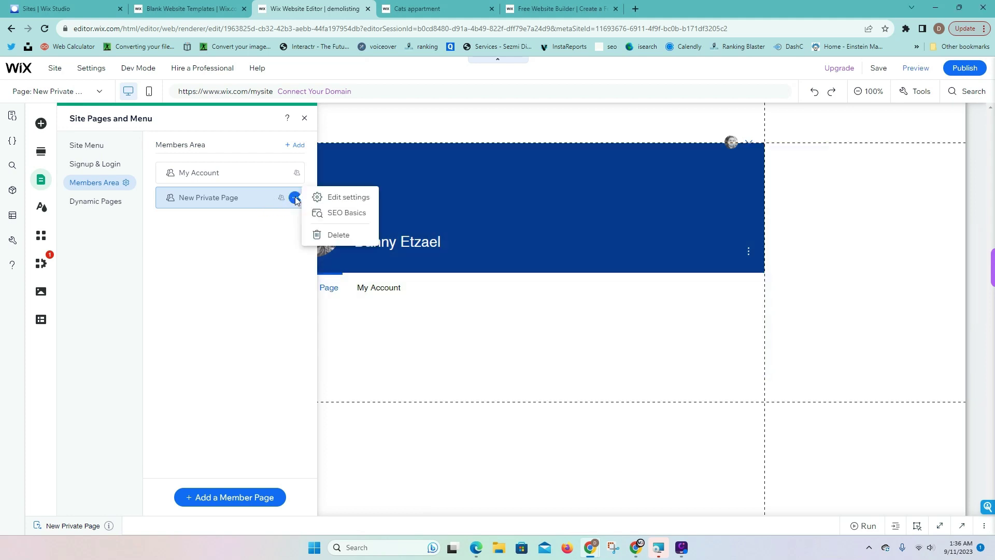
click(334, 202)
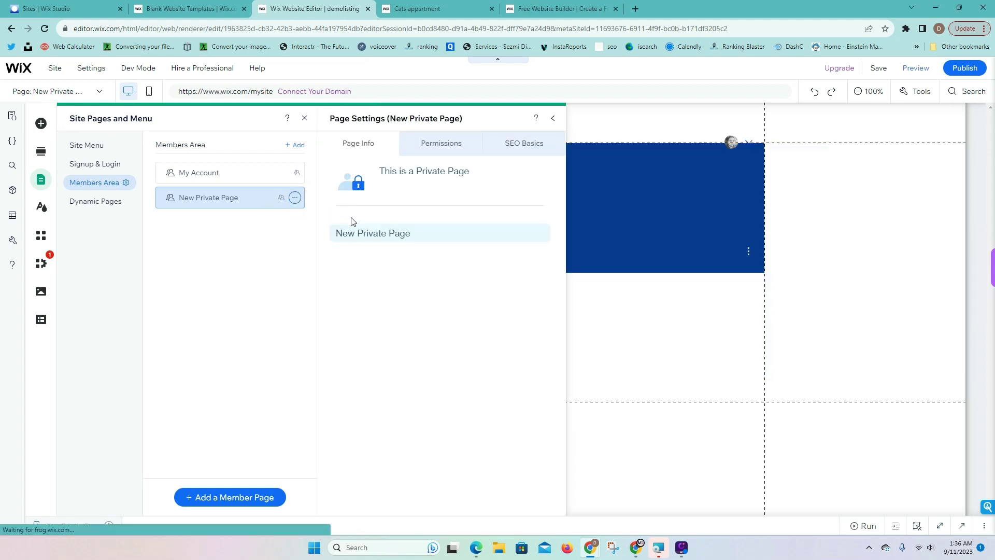
text(Add Listing)
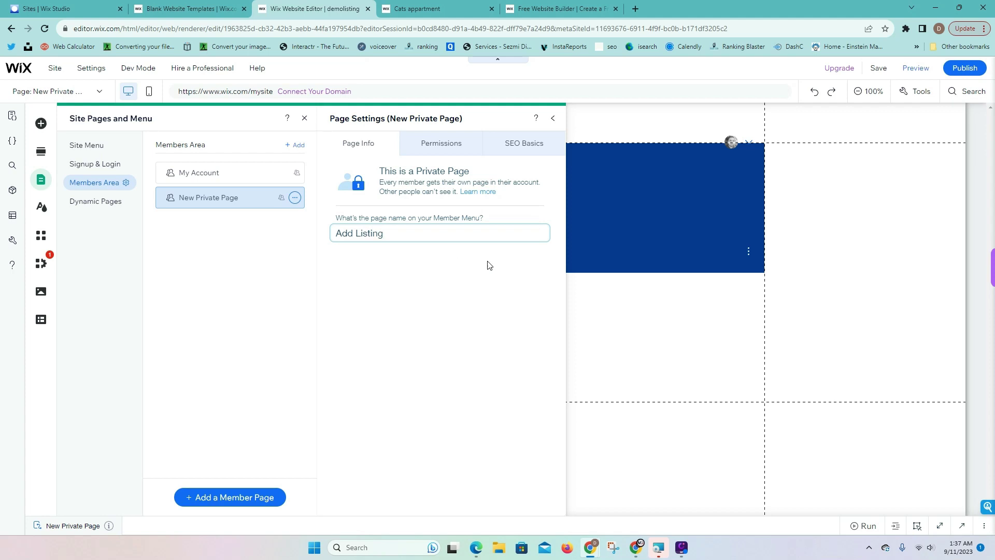
click(450, 253)
click(551, 120)
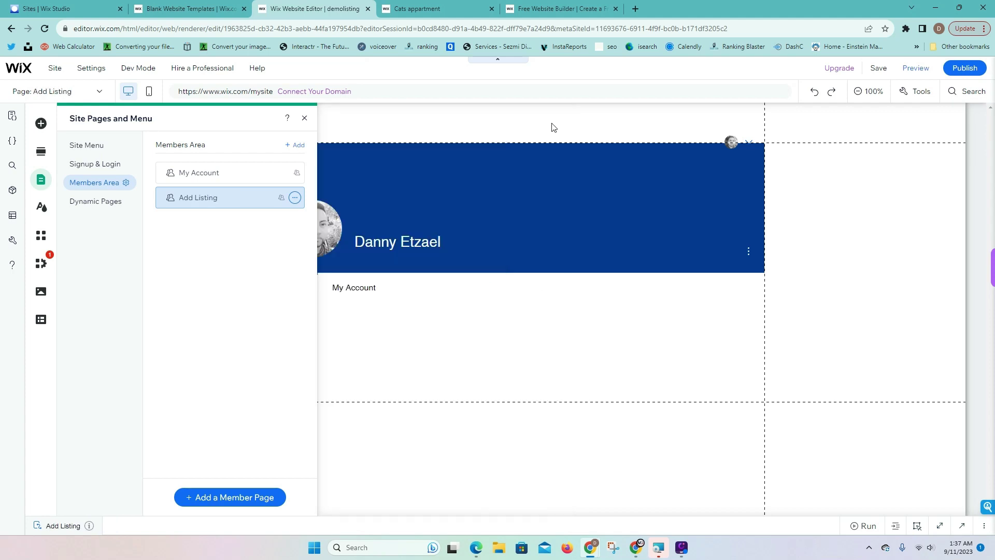
Stretch the Add Listing page section taller and minimize the code panel
click(304, 118)
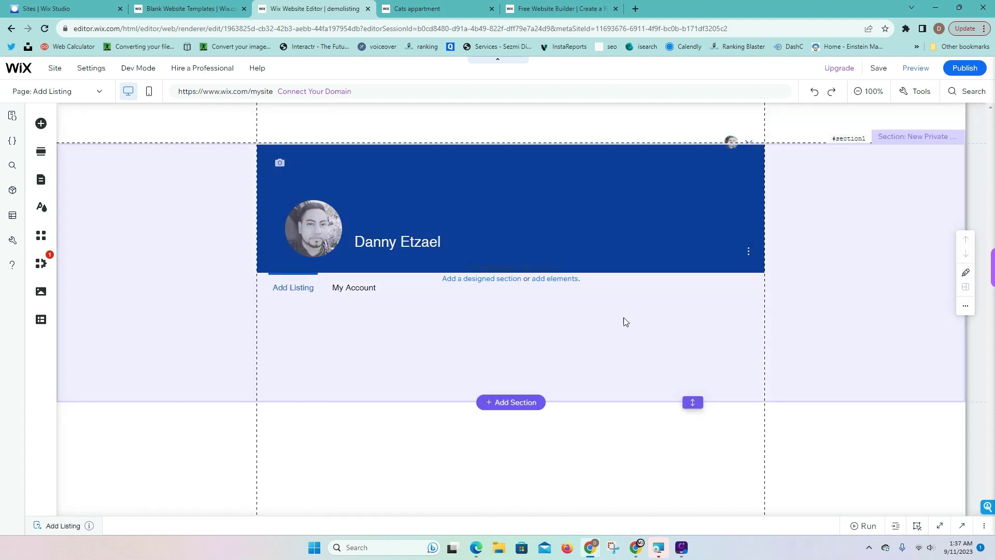
drag(694, 398, 708, 532)
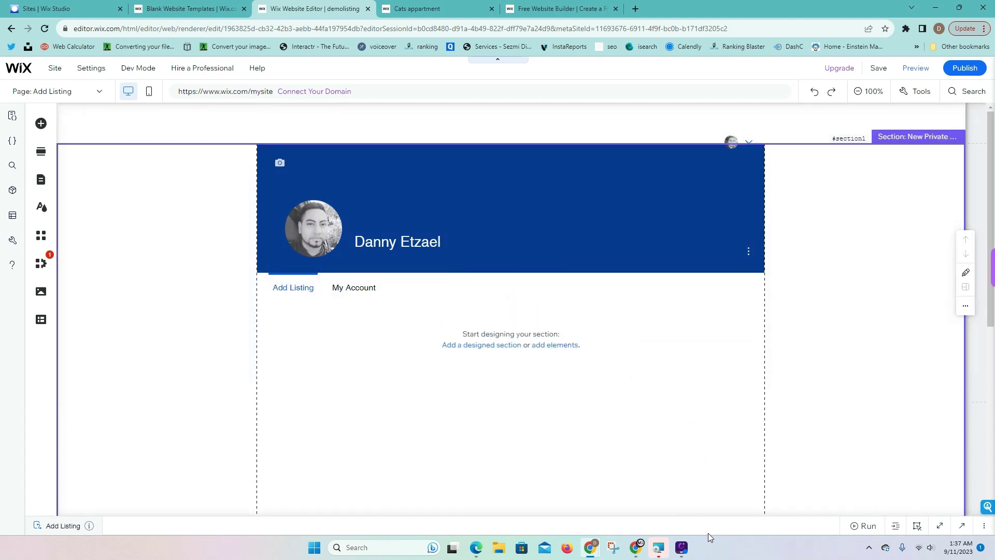
scroll(672, 363, down, 2)
drag(701, 428, 615, 368)
click(961, 375)
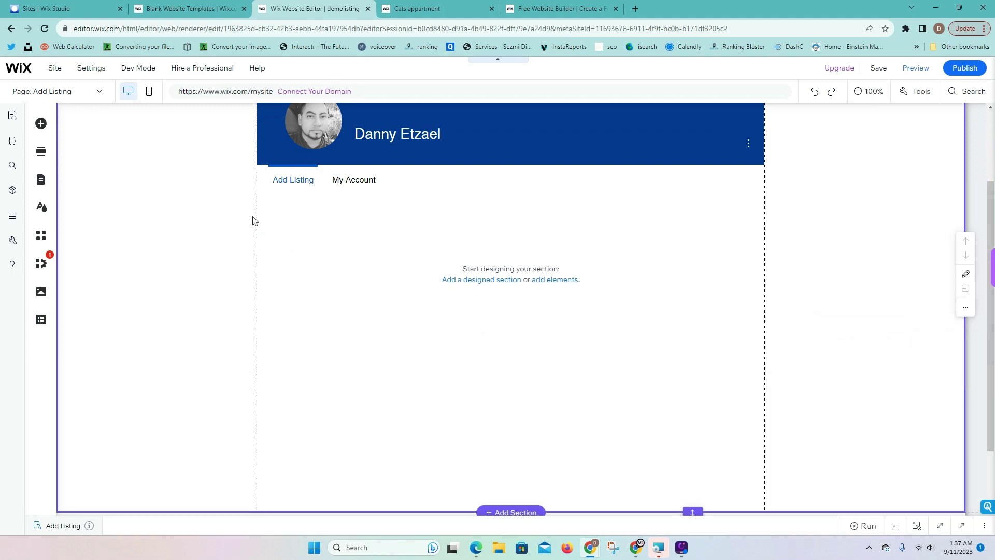
Place a Text Input on the page and title it 'Listing Name'
click(41, 125)
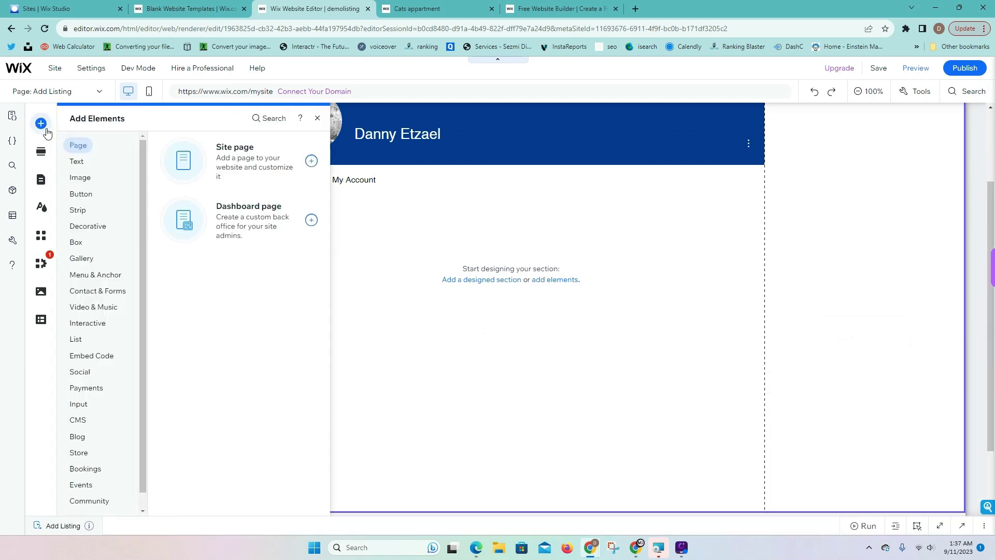
mouse_move(134, 71)
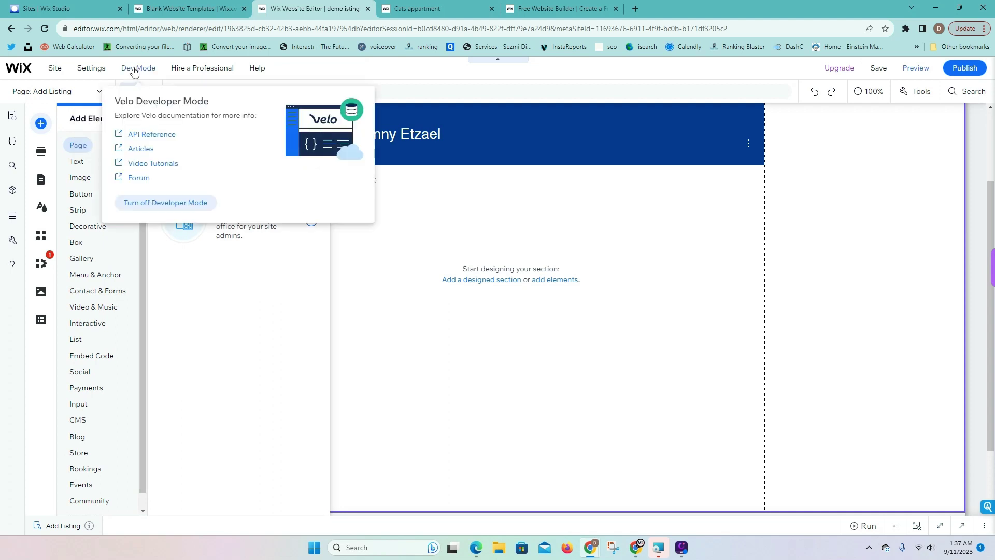
click(79, 405)
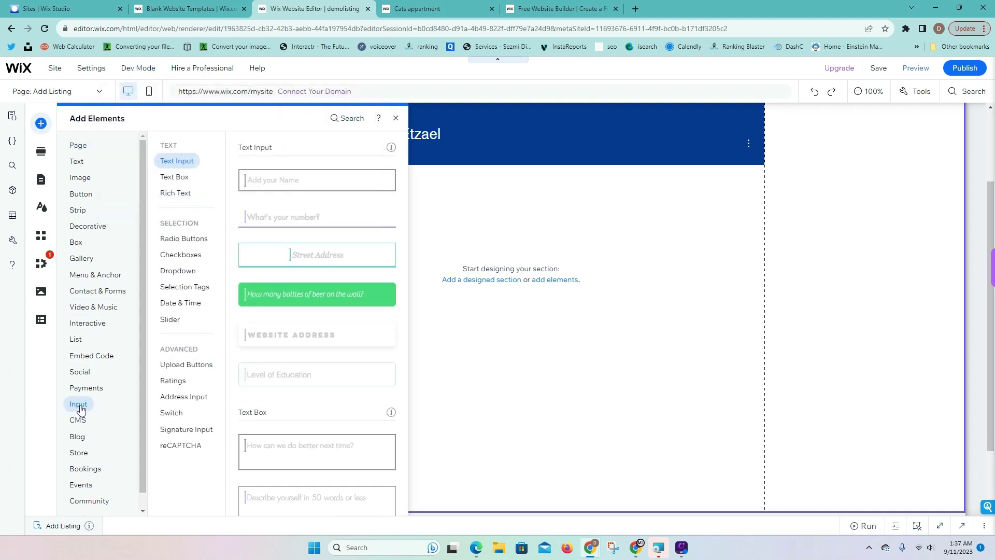
drag(279, 187, 482, 252)
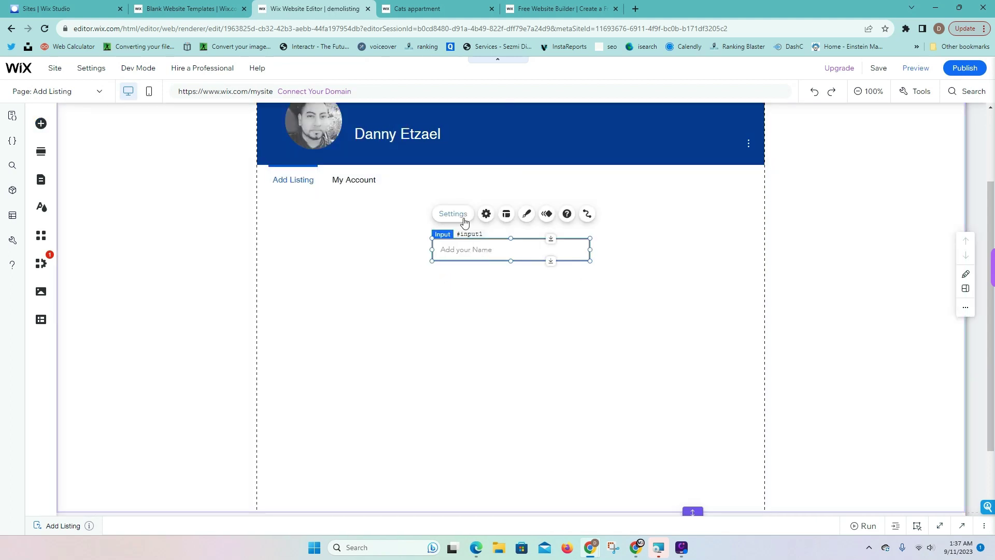
click(358, 245)
text(N)
key(BackSpace)
text(I)
key(BackSpace)
text(Listing Name)
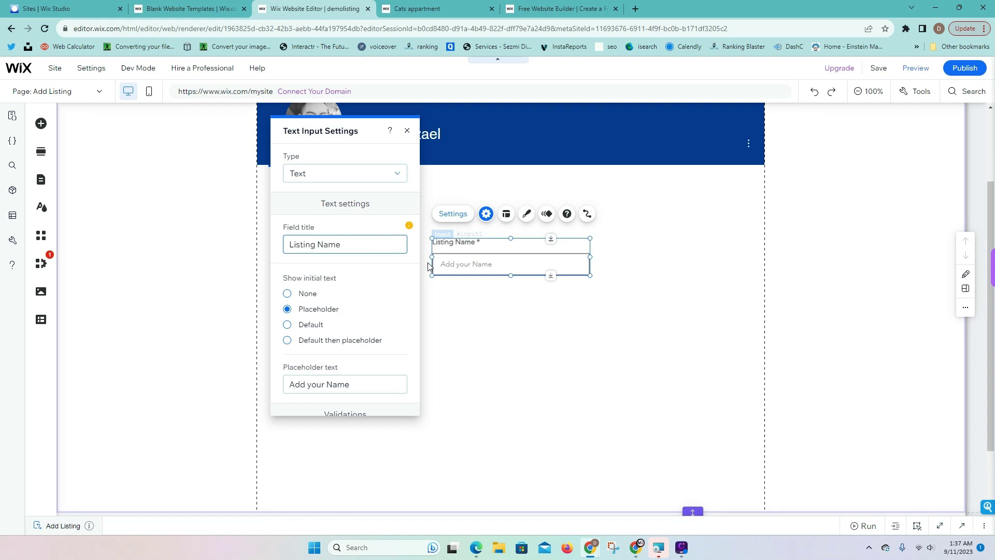
Set the text input's placeholder to 'Listing Name'
click(428, 267)
click(553, 304)
click(498, 264)
click(457, 219)
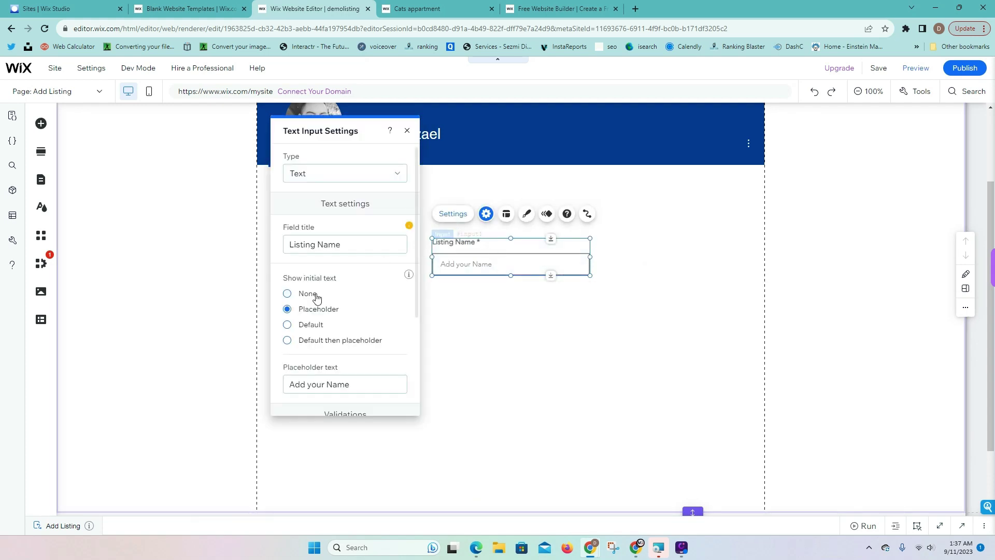
triple_click(317, 245)
key(ctrl+c)
triple_click(361, 390)
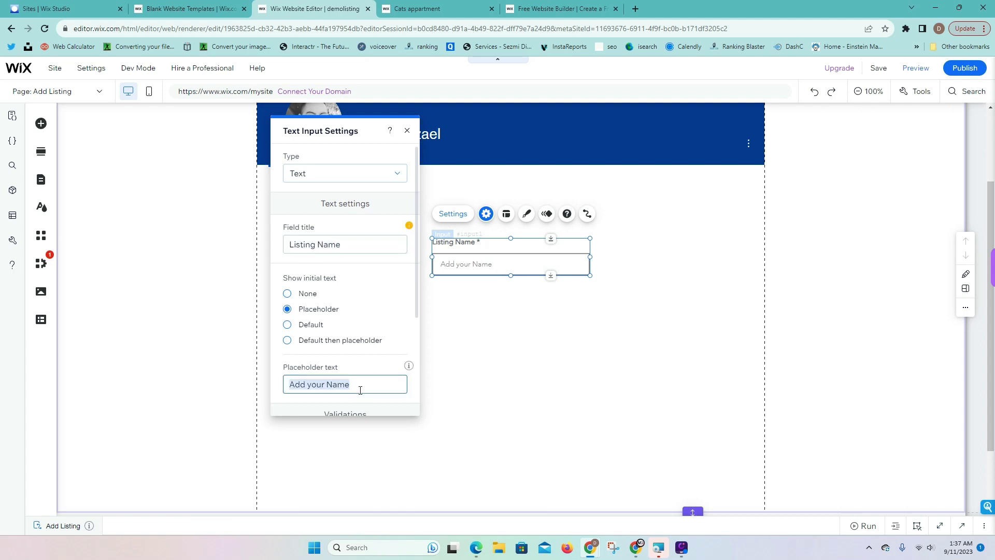
key(BackSpace)
key(ctrl+v)
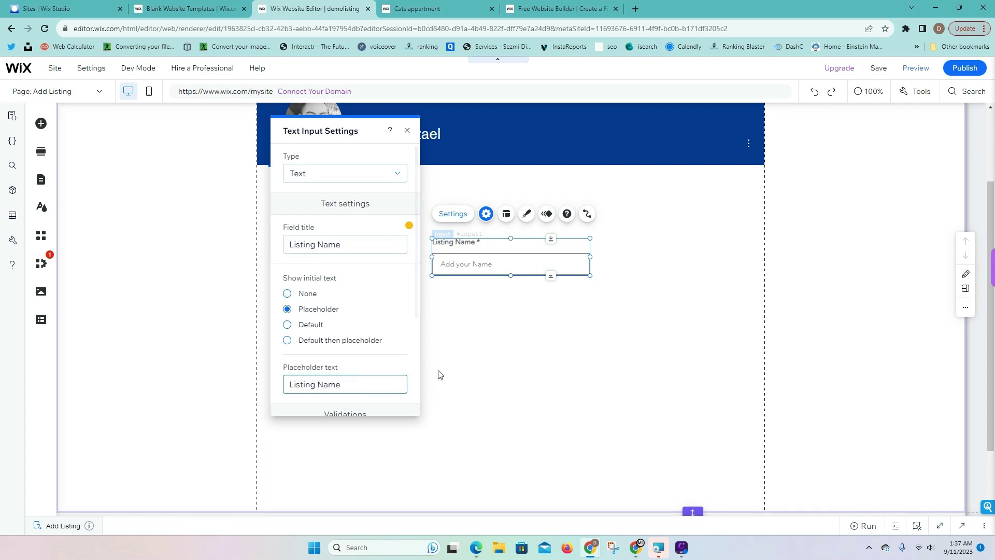
click(434, 371)
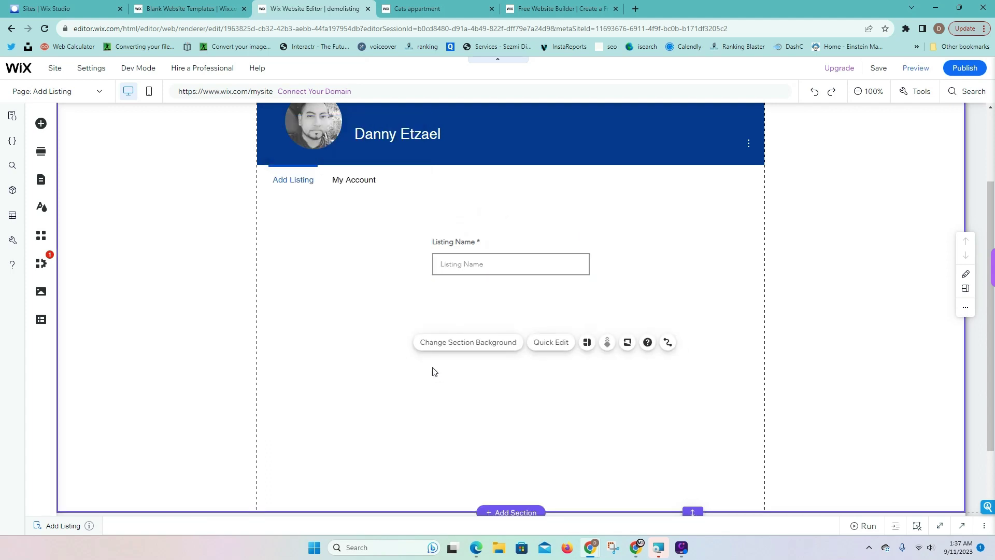
Add a multi-line Text Box under Listing Name with placeholder 'Description'
click(43, 128)
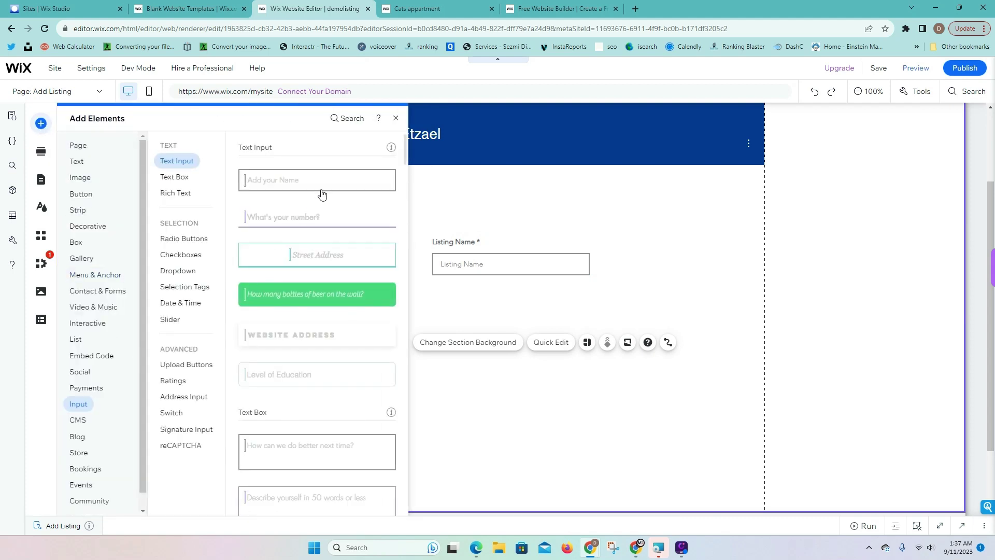
drag(319, 185, 515, 304)
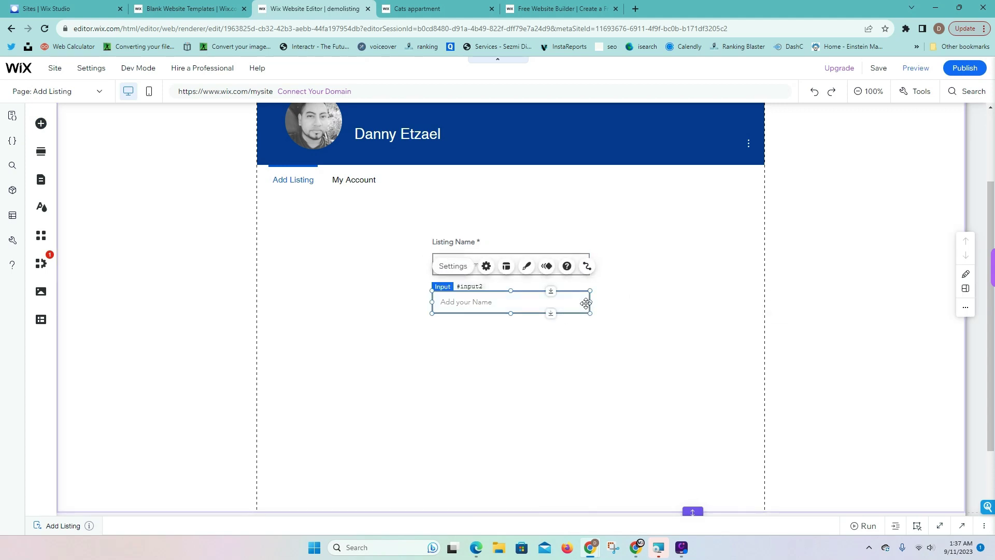
key(Delete)
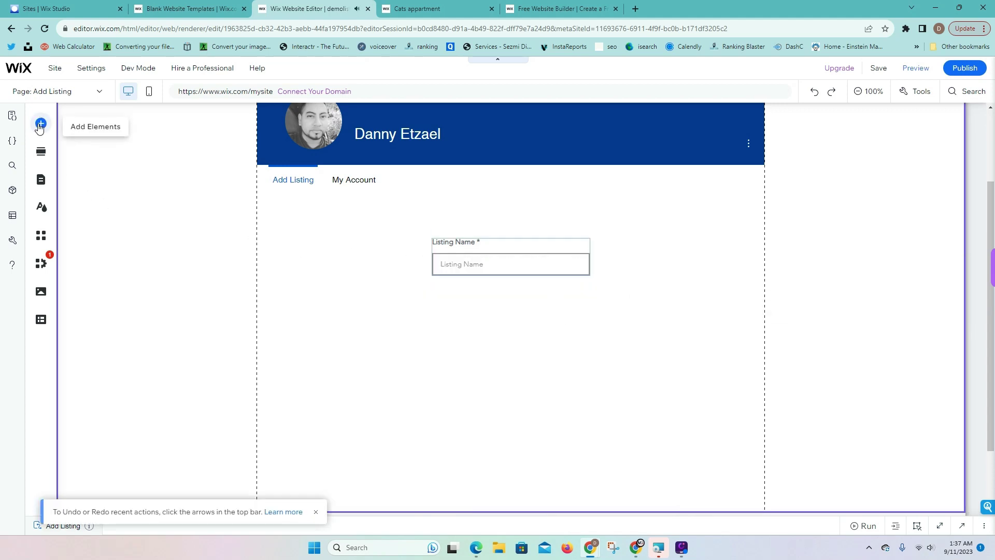
click(41, 124)
click(78, 244)
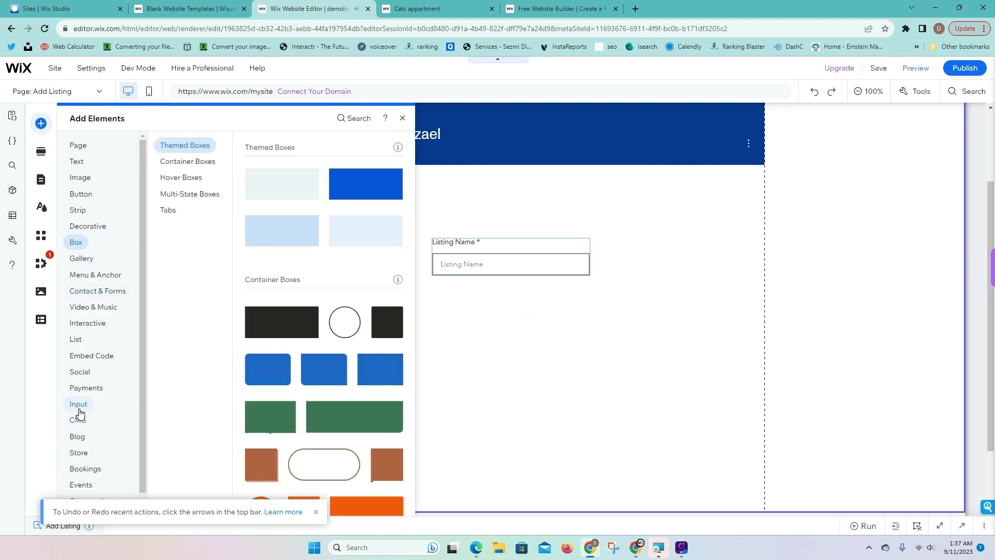
click(79, 407)
click(174, 177)
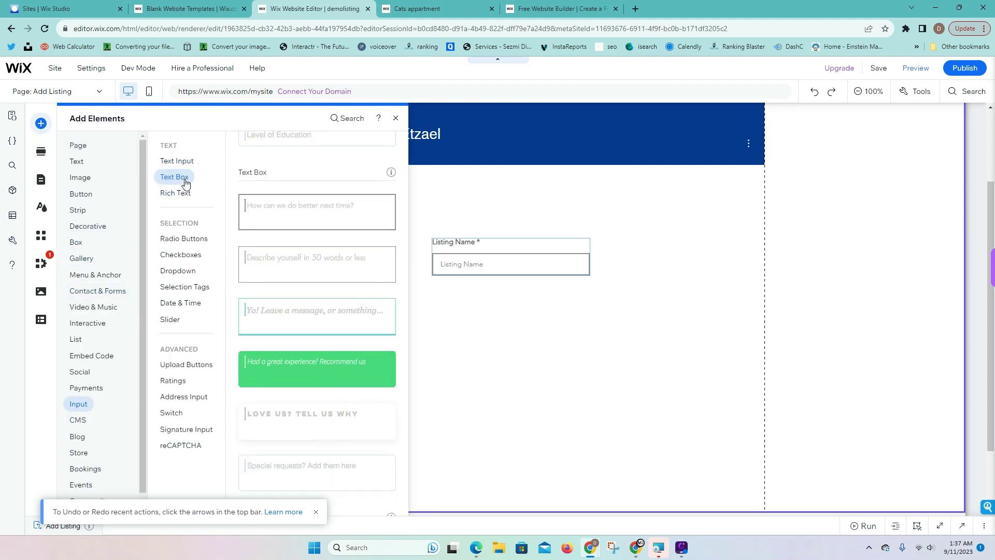
drag(289, 181, 484, 310)
click(451, 270)
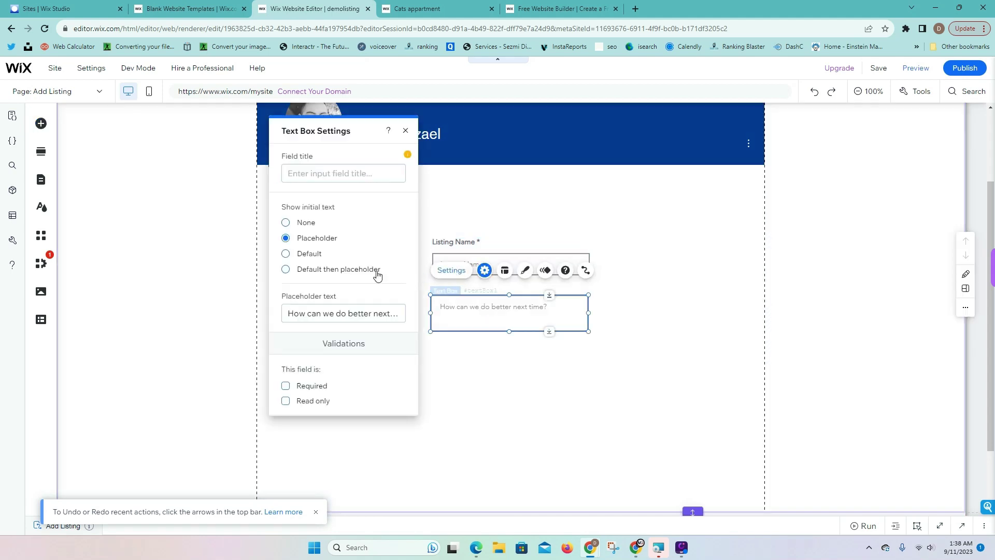
click(341, 313)
text(Description)
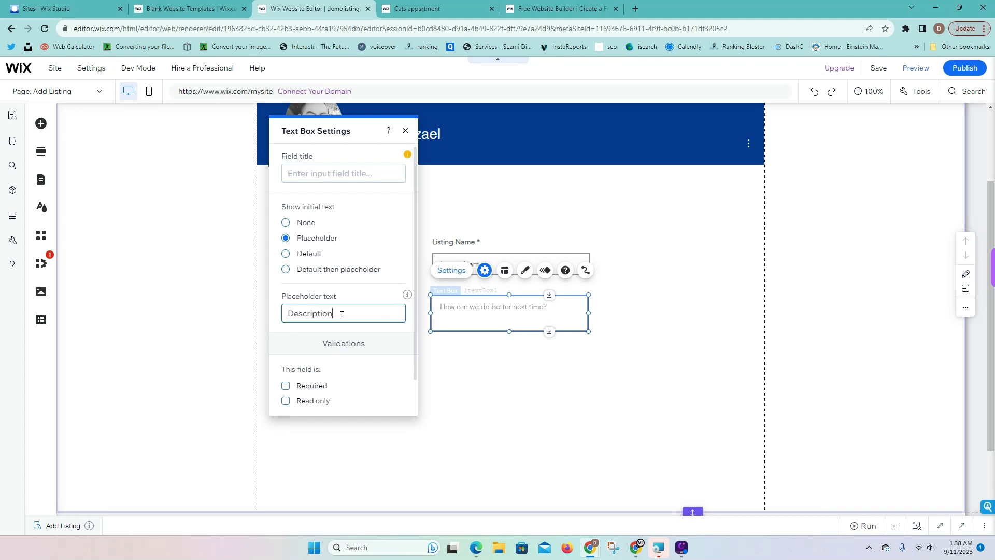
click(597, 368)
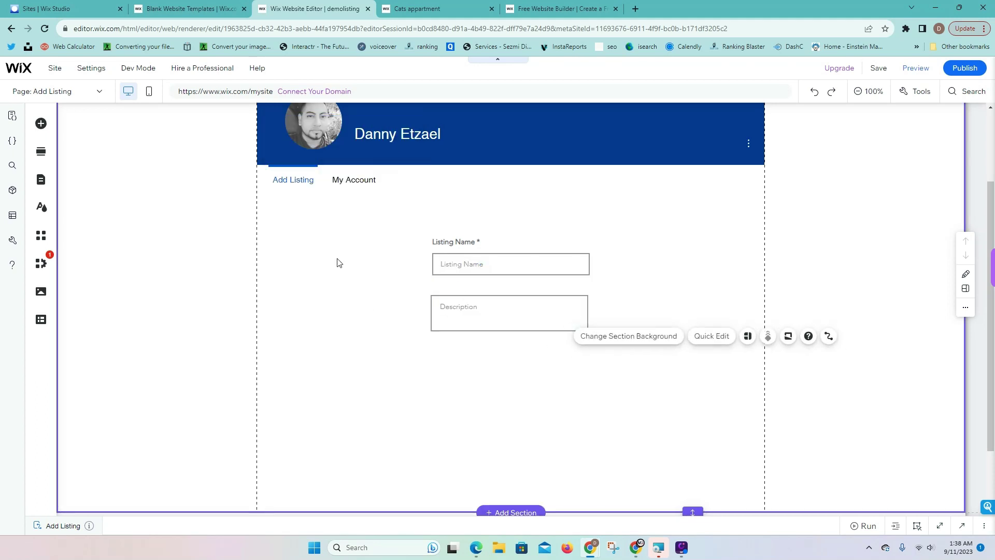
Add a widened Upload Button below the description box labelled 'Thumbnail'
click(40, 124)
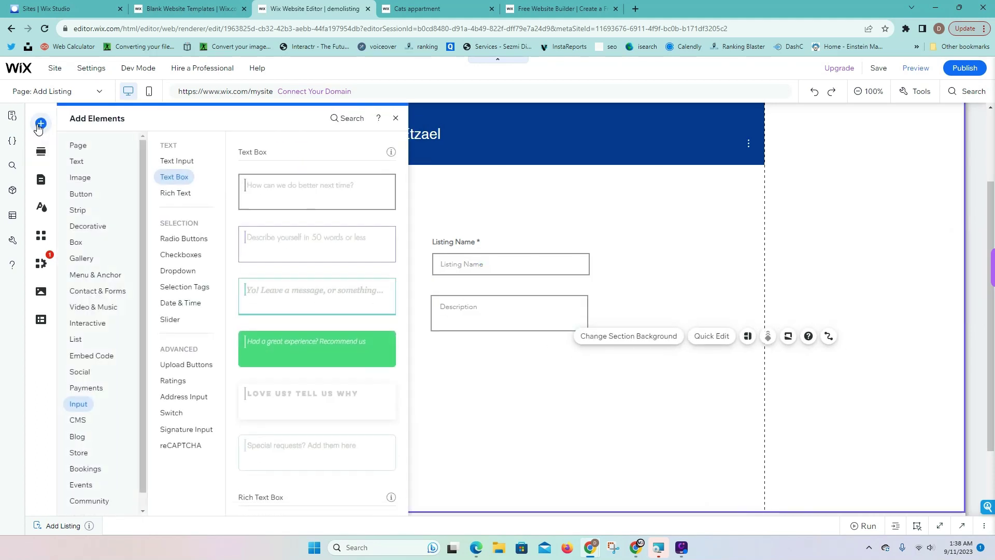
click(181, 302)
click(180, 271)
click(199, 364)
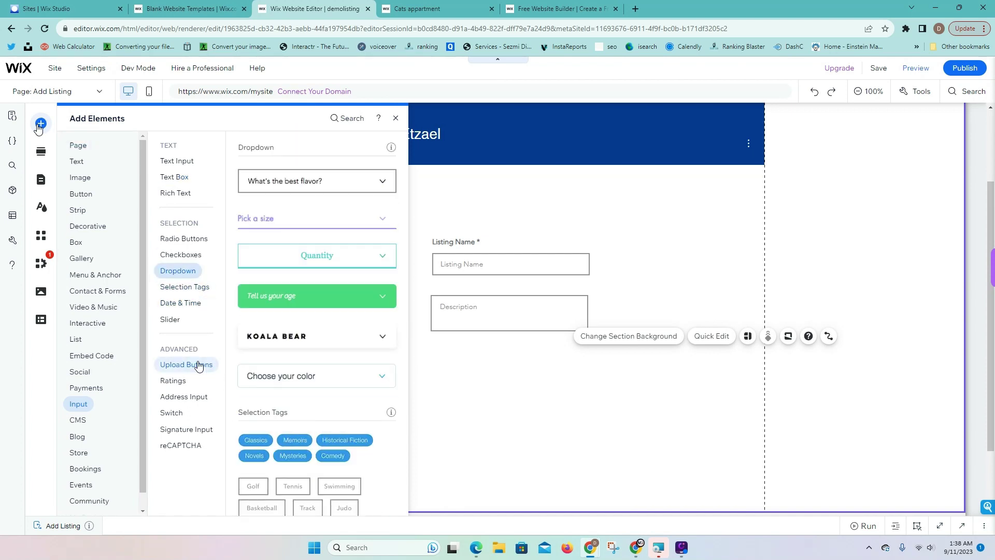
drag(355, 179, 588, 372)
click(629, 374)
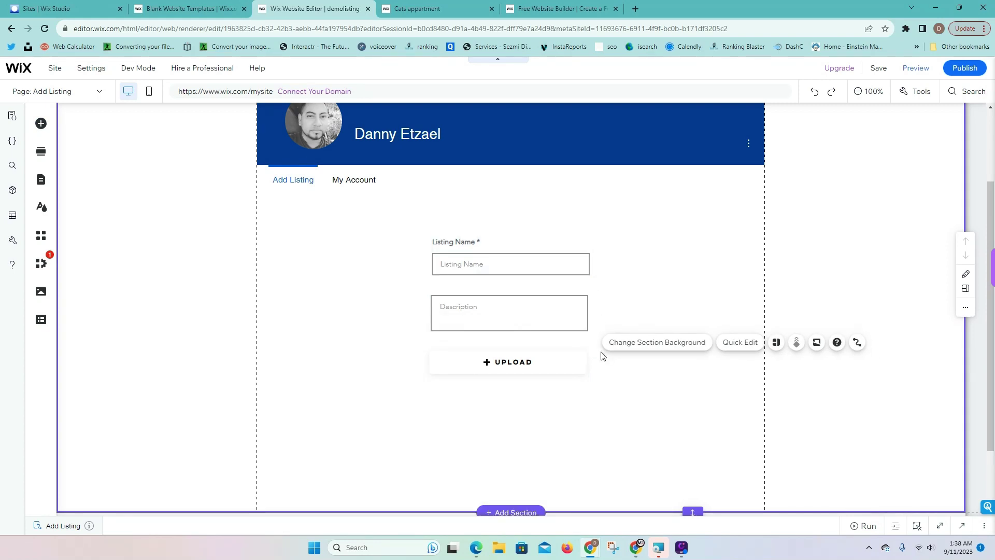
click(544, 360)
click(466, 332)
click(351, 400)
text(Thumbnail)
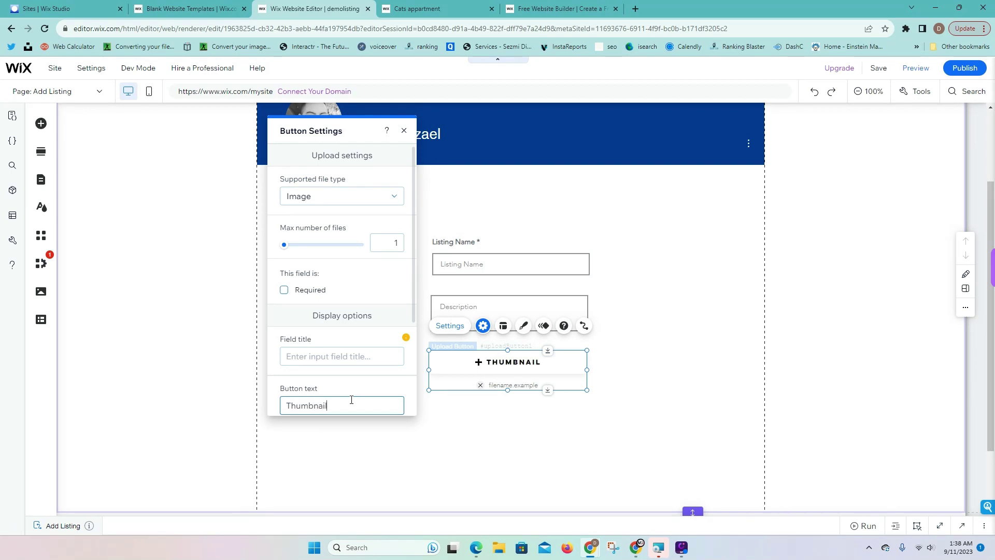
click(265, 253)
Add a black button below the thumbnail upload labelled 'Submit'
scroll(266, 253, down, 2)
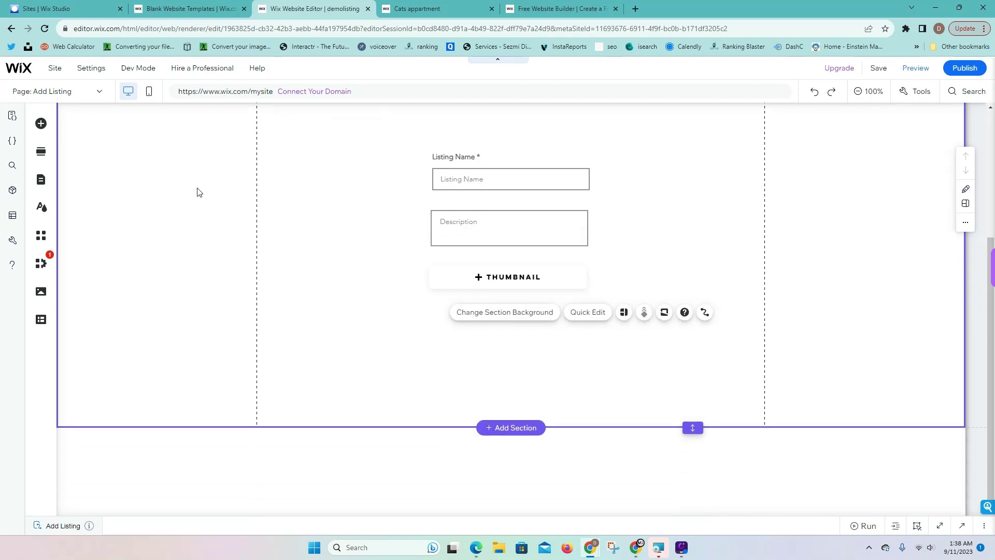
click(41, 124)
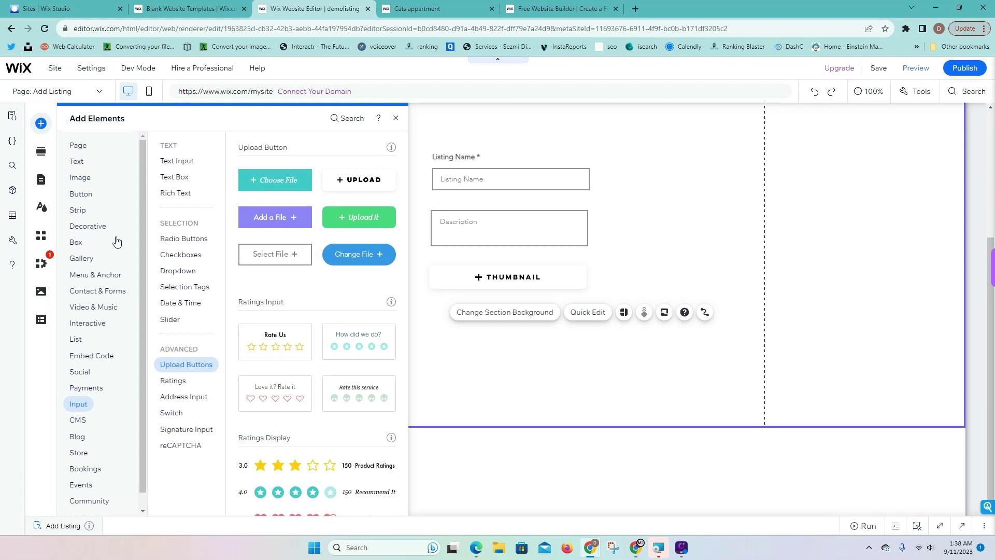
click(80, 194)
drag(286, 178, 511, 348)
click(627, 347)
click(508, 350)
double_click(541, 333)
text(Submit)
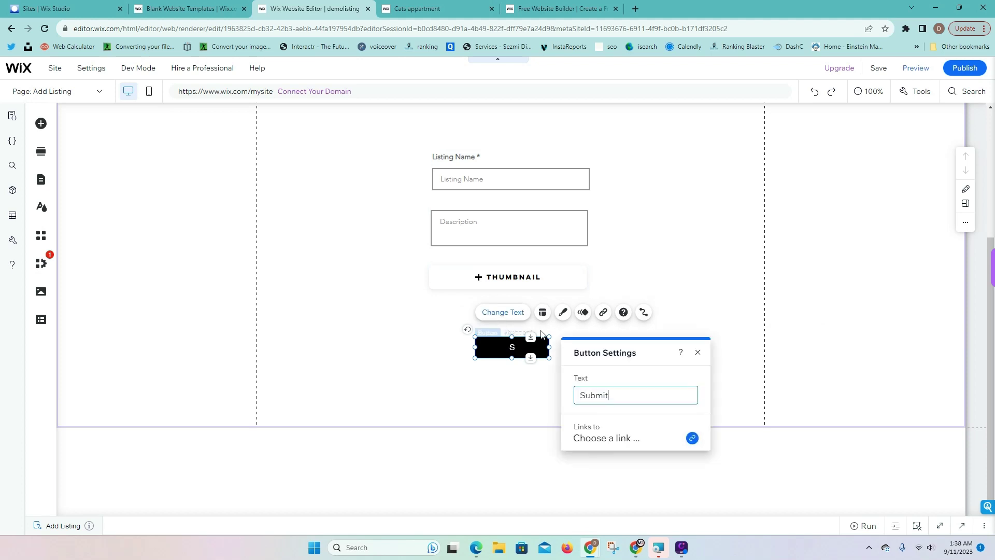
click(687, 264)
scroll(681, 330, up, 3)
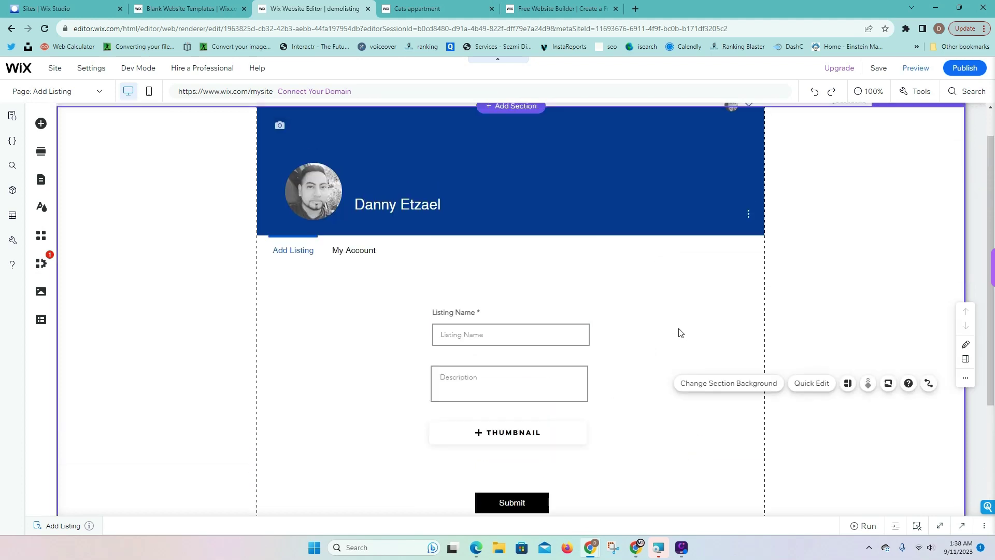
Review the custom member page options without adding one, then browse the Add Elements categories
scroll(608, 397, down, 3)
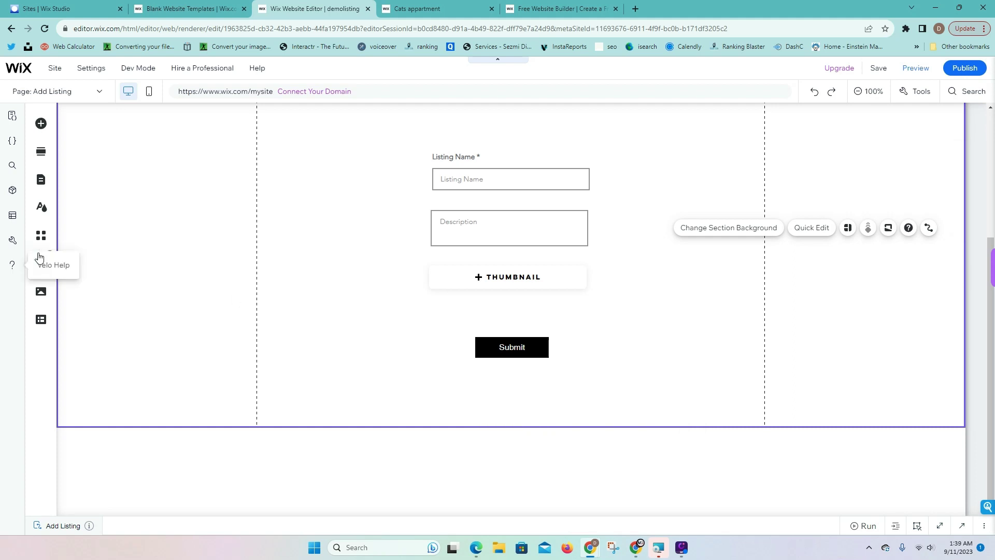
click(43, 181)
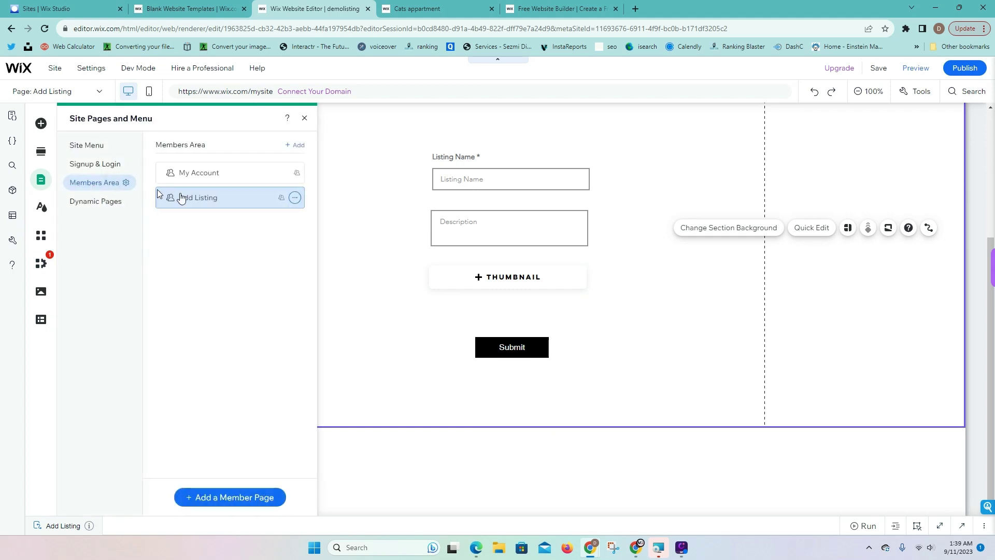
click(256, 499)
click(372, 180)
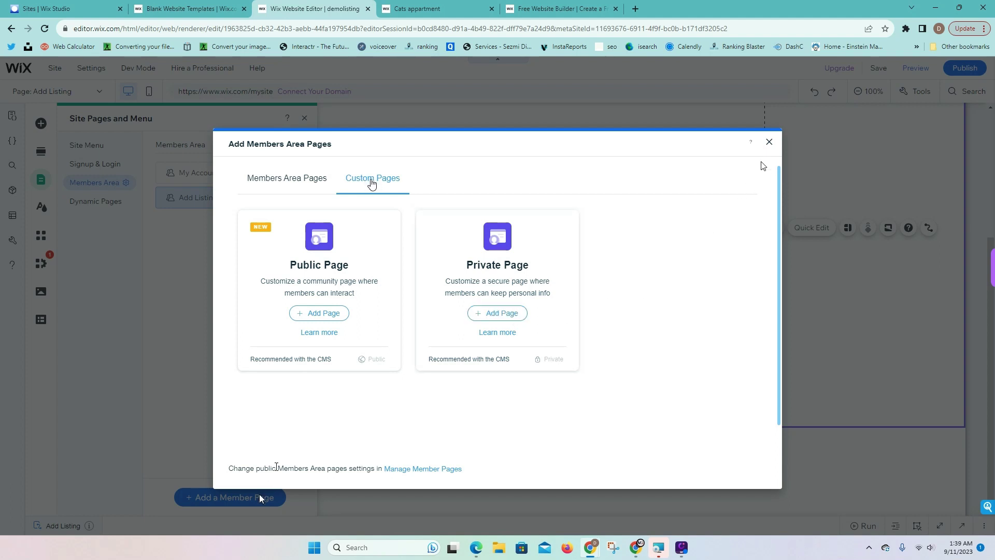
click(770, 144)
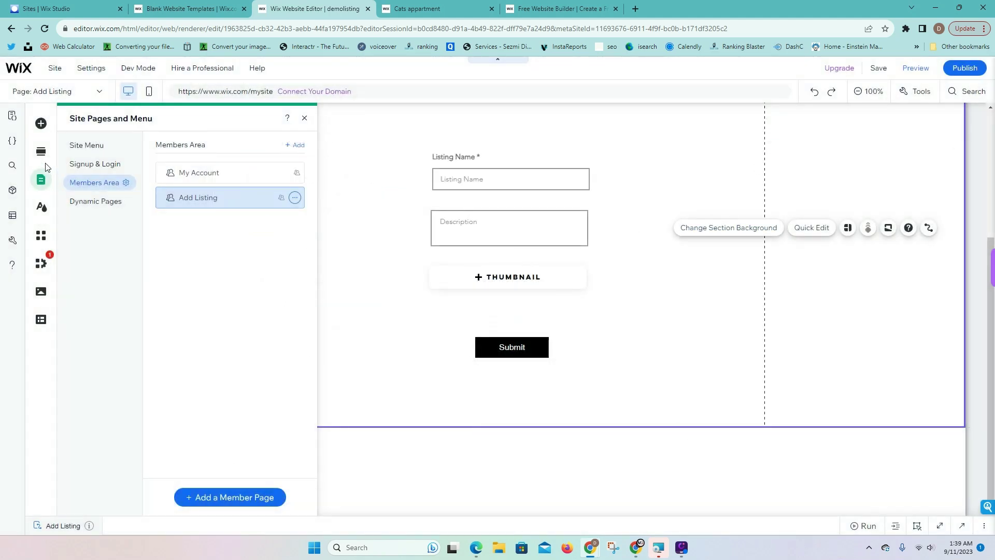
click(40, 124)
click(86, 226)
Add a blank Multi-State Box to the page just below the Add Listing form
click(77, 243)
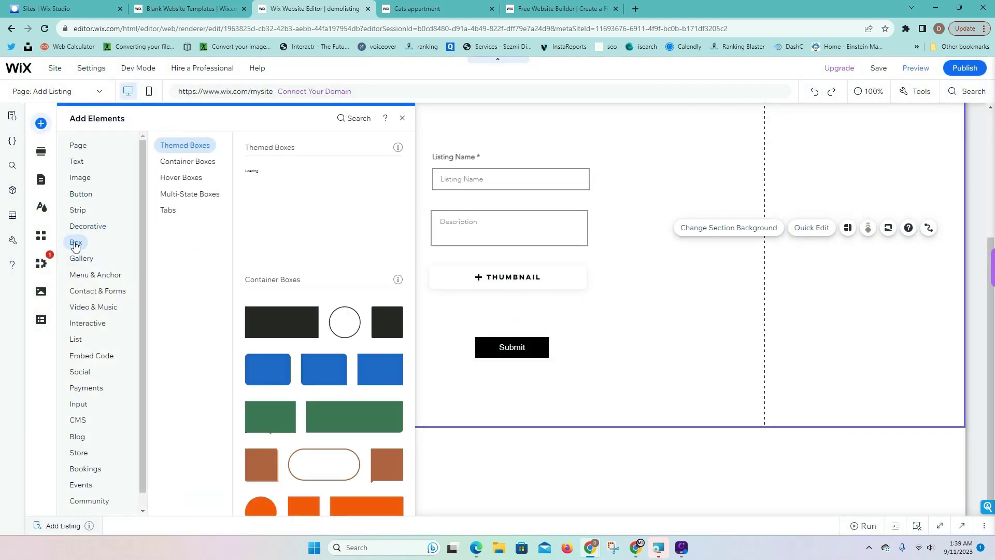
click(178, 195)
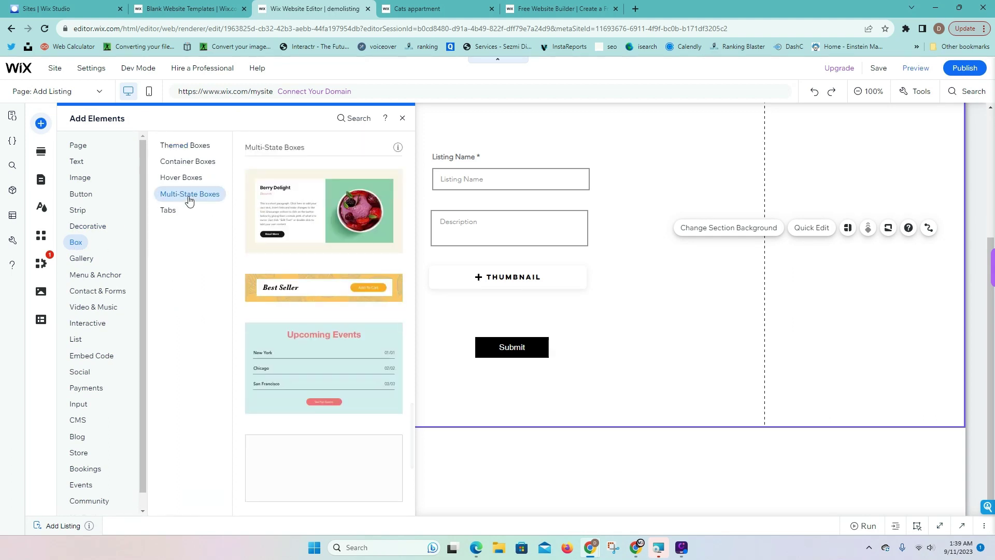
drag(348, 471, 643, 290)
drag(608, 197, 576, 396)
scroll(584, 359, down, 3)
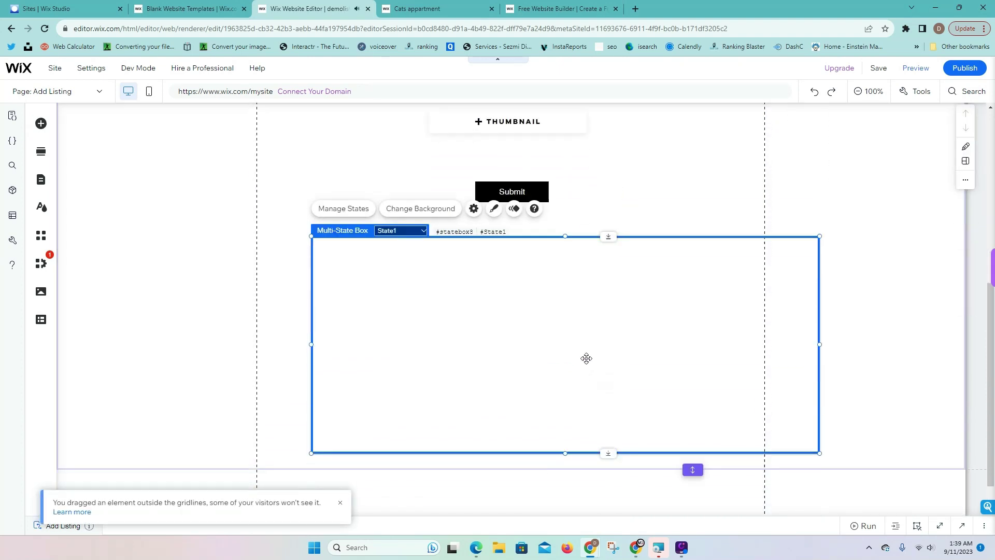
drag(577, 329, 535, 320)
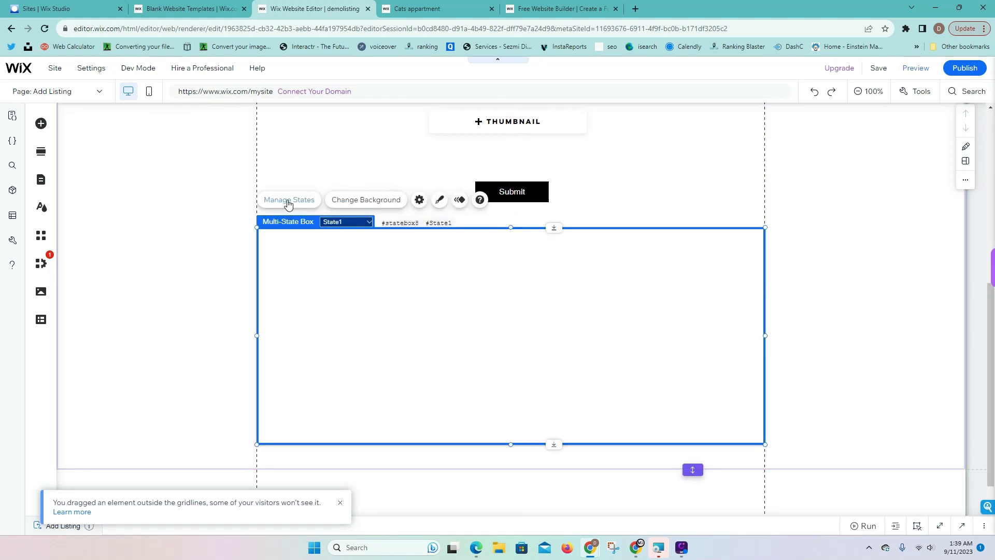
scroll(450, 186, up, 3)
Move the Listing Name, Description, Thumbnail and Submit elements into the box, placed under the profile header
click(500, 180)
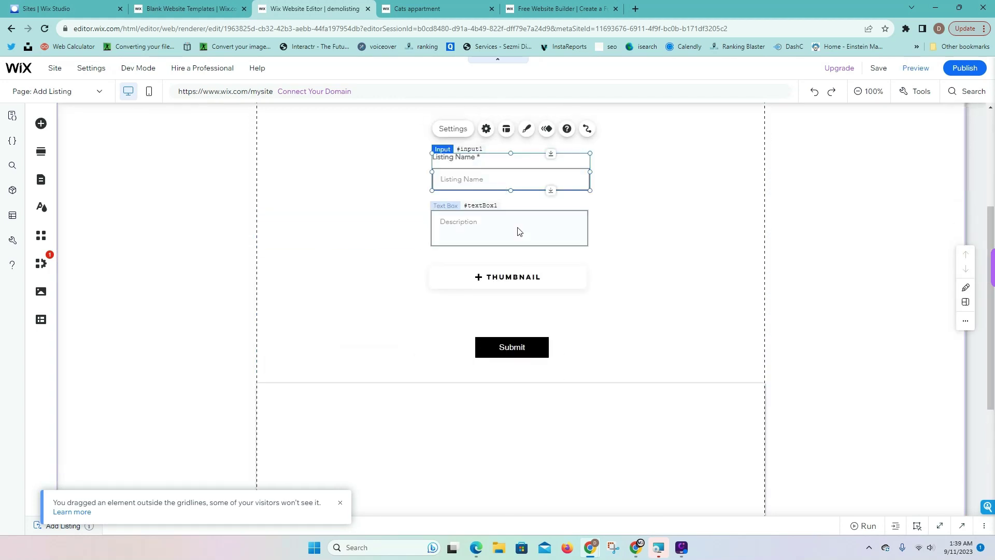
shift+click(519, 231)
shift+click(533, 279)
shift+click(531, 352)
scroll(531, 332, down, 2)
drag(511, 186, 512, 413)
click(579, 313)
drag(580, 313, 597, 155)
scroll(644, 307, up, 1)
drag(645, 307, 656, 228)
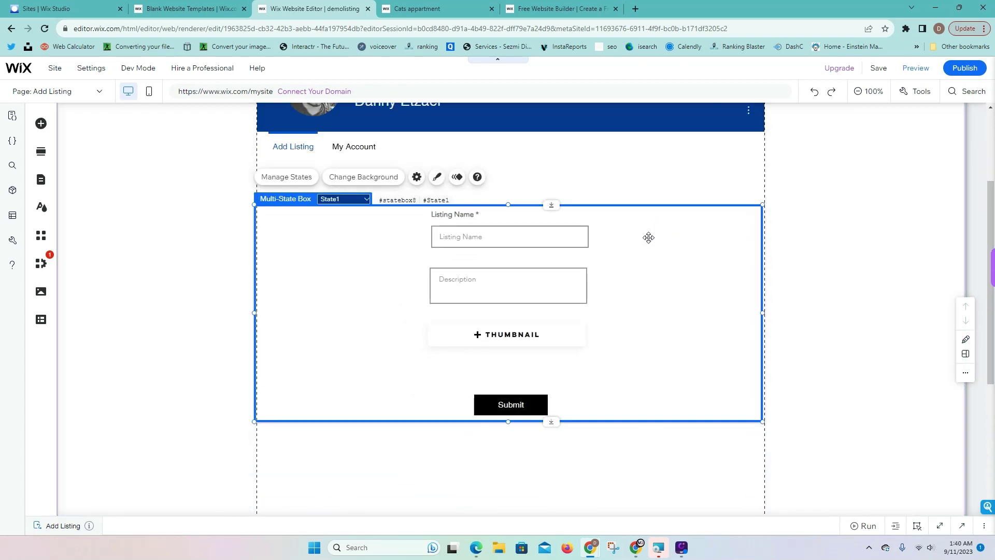
Duplicate State1 into State2 and nudge the box down into alignment
click(345, 200)
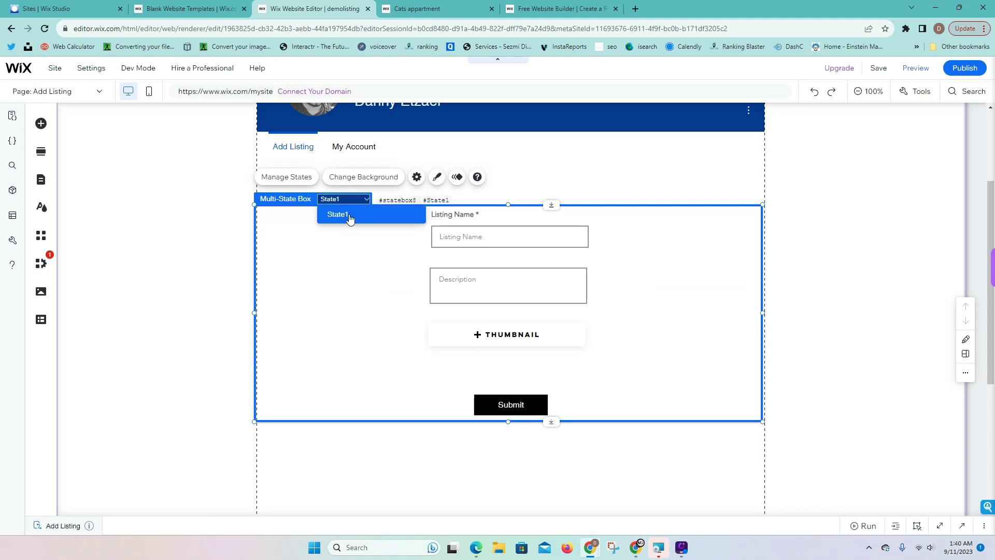
click(299, 181)
click(296, 179)
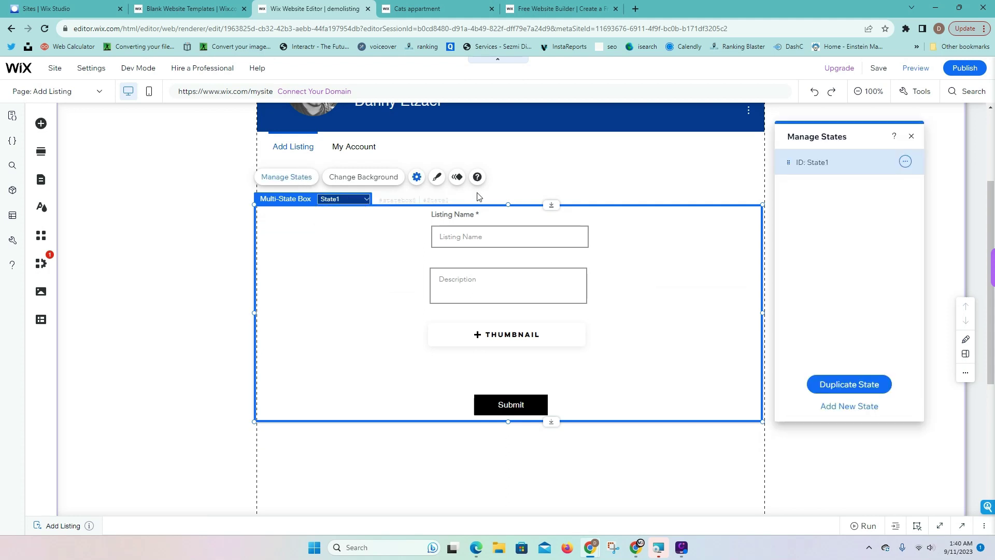
click(868, 384)
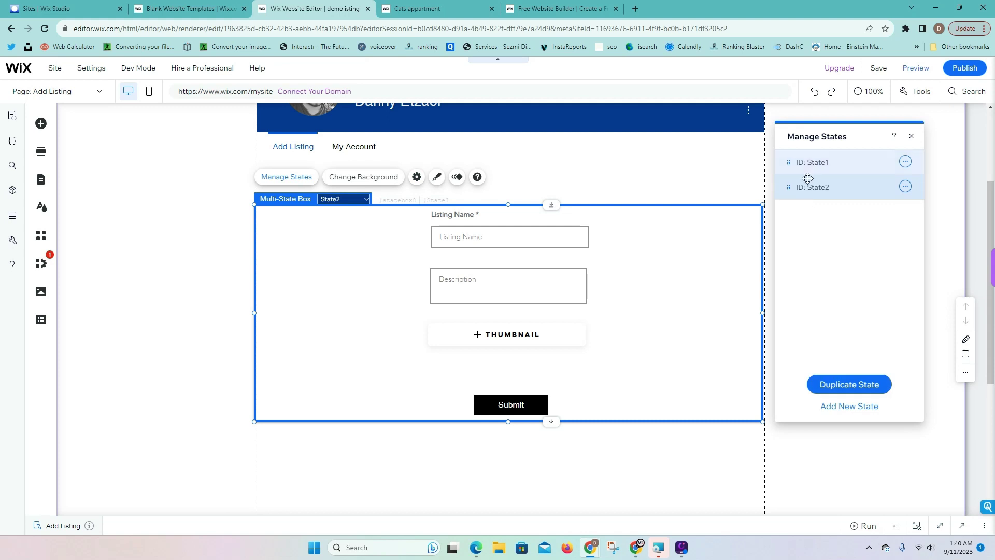
mouse_move(916, 166)
drag(633, 238, 636, 252)
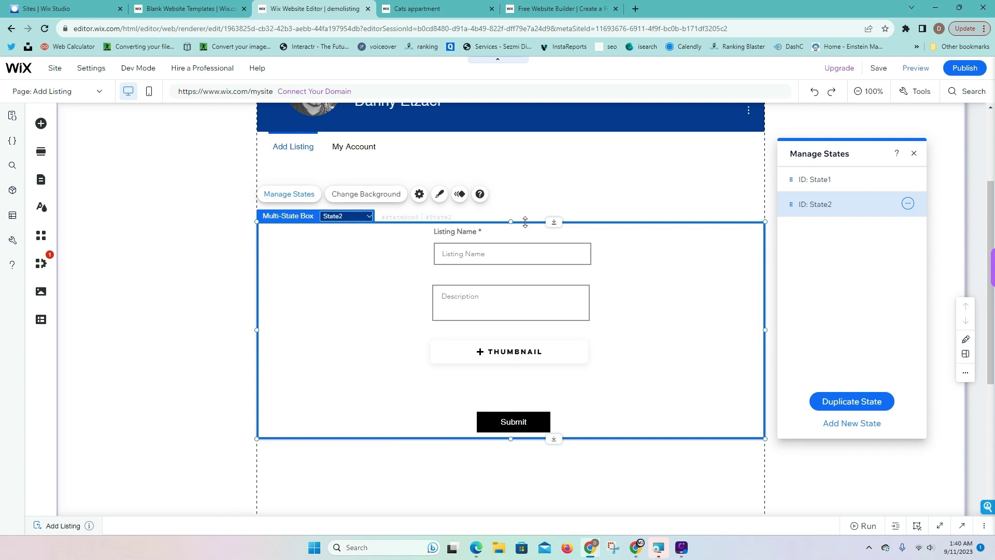
Place a blue themed button at the box's top right labelled 'Update Listing'
click(41, 124)
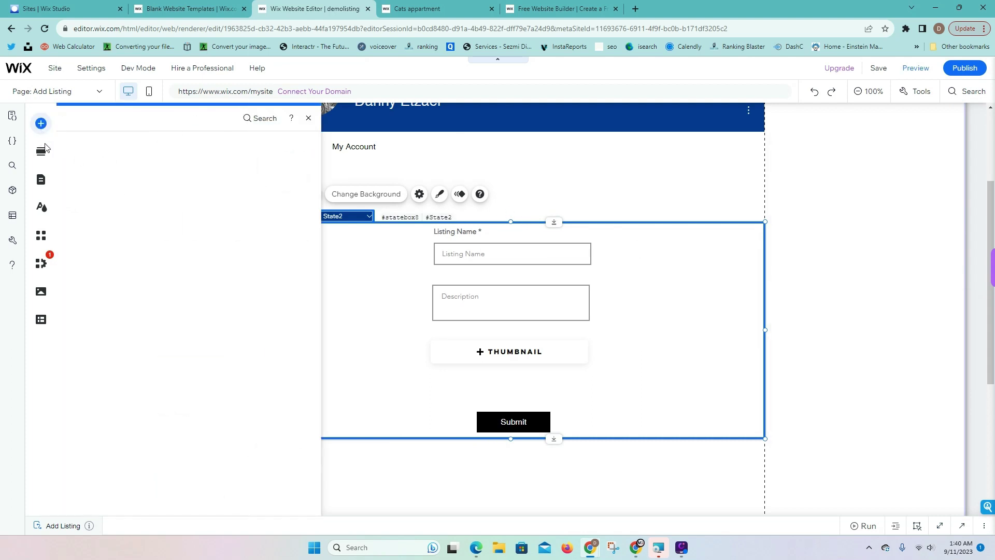
click(80, 194)
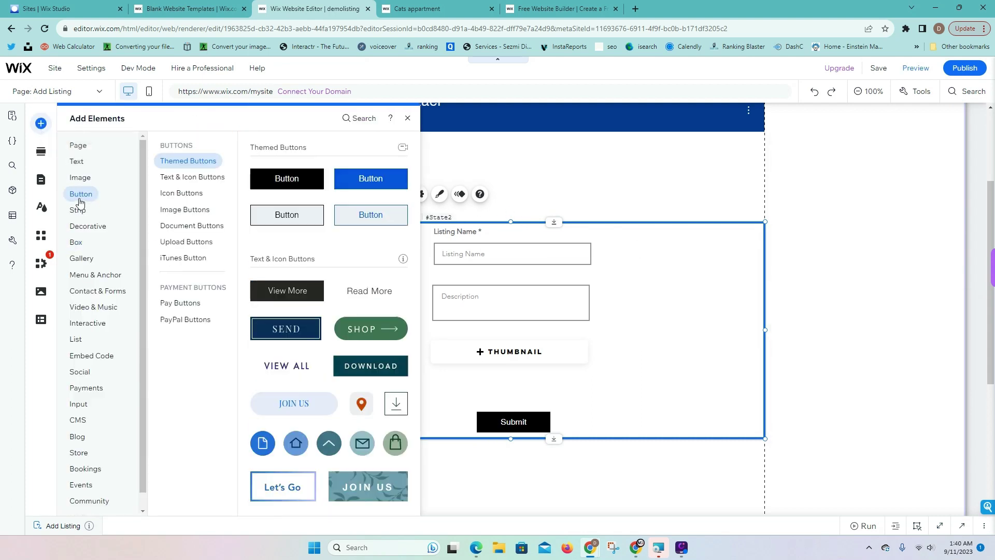
drag(354, 186, 726, 208)
click(723, 172)
text(uop)
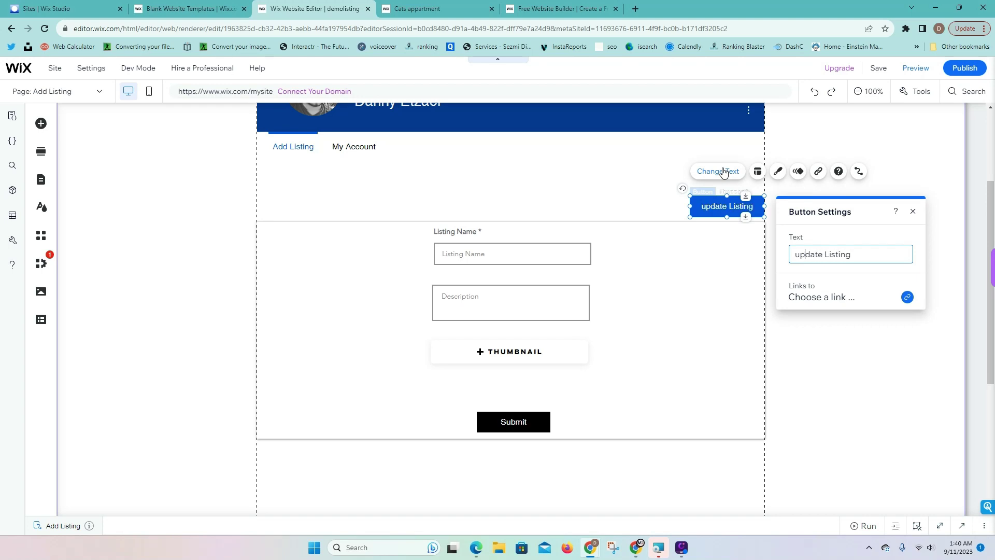
key(Home)
key(Delete)
text(U)
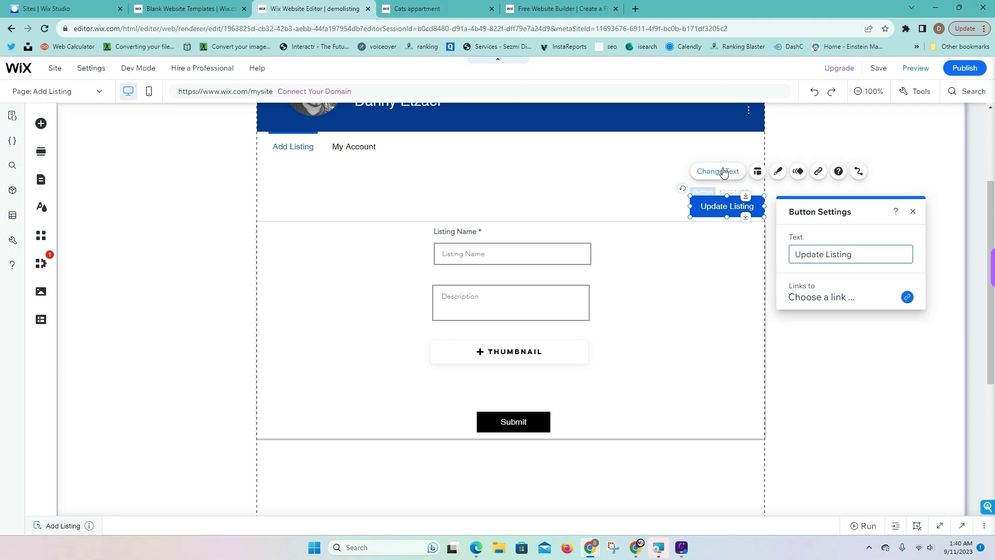
click(637, 213)
scroll(645, 228, up, 1)
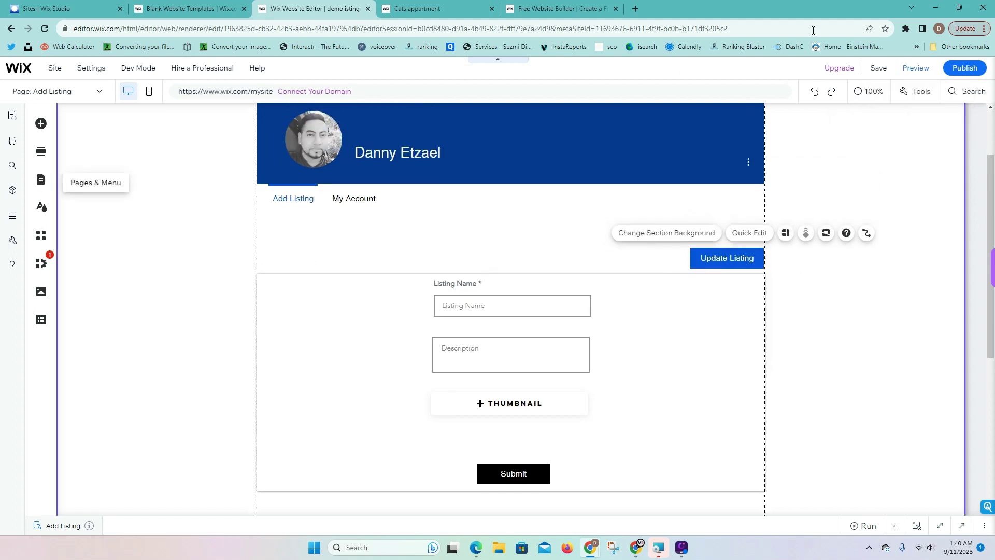
click(920, 162)
scroll(920, 162, up, 2)
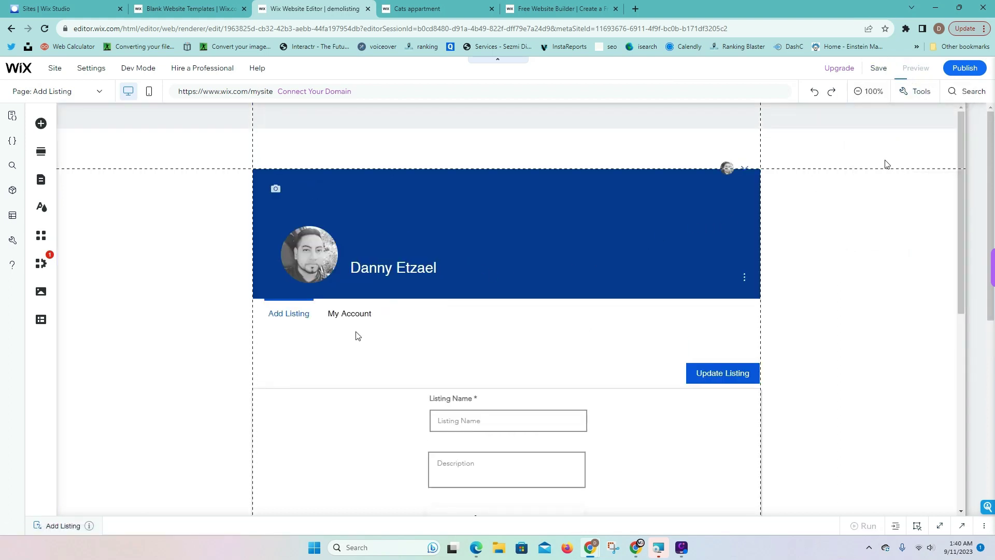
Preview the site and look over the My Account page
key(ctrl+shift+p)
scroll(363, 282, down, 5)
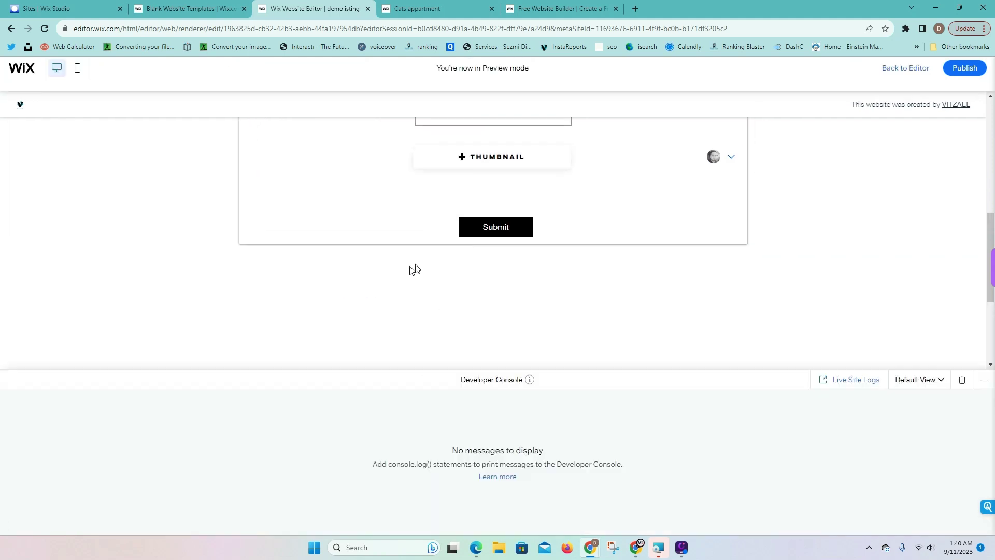
scroll(414, 269, up, 5)
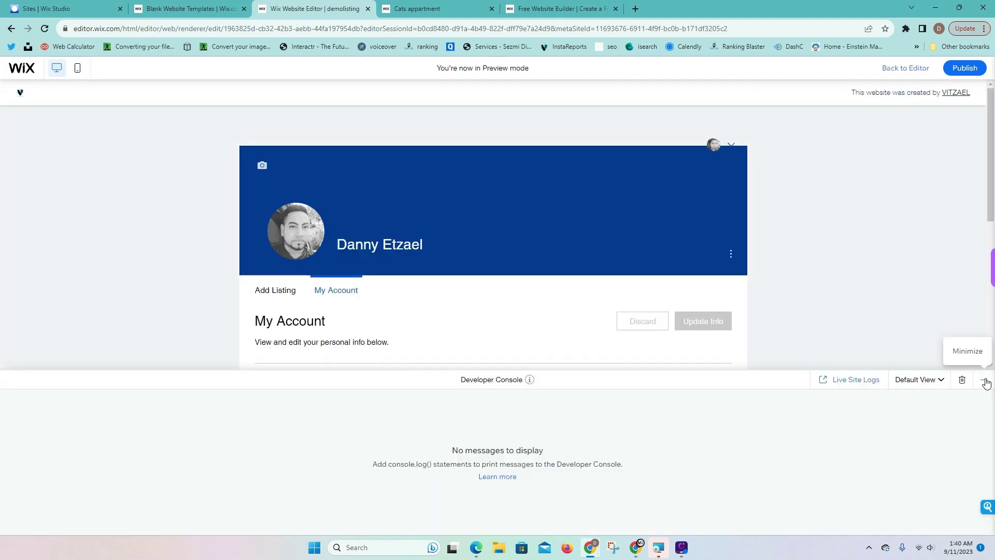
click(983, 380)
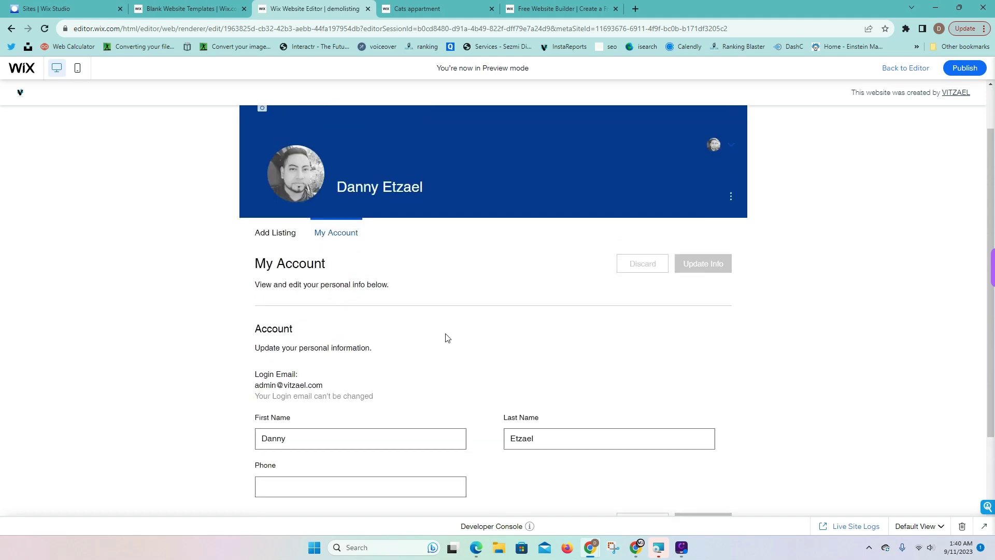
scroll(278, 243, down, 5)
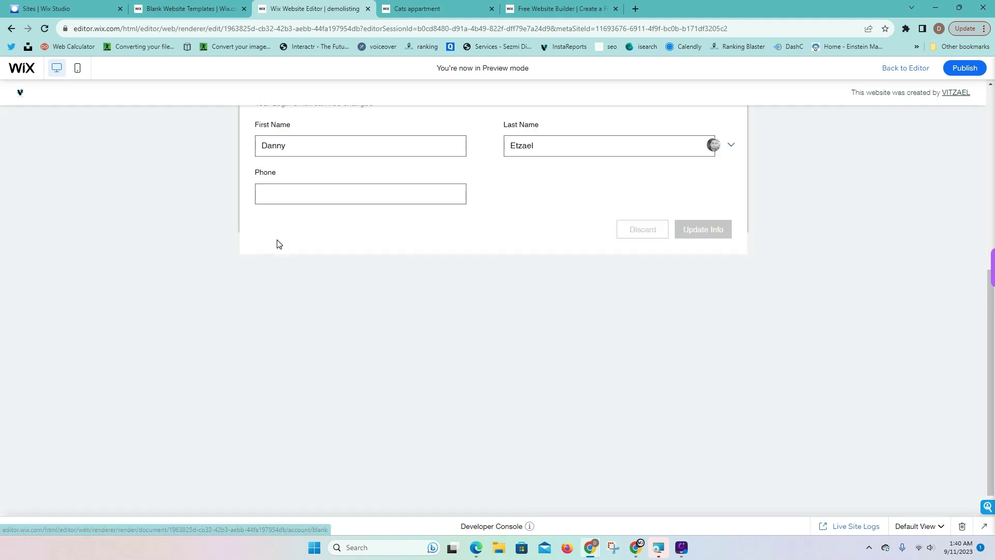
Return to Add Listing, try the Update Listing button, then go back to the editor
click(278, 244)
scroll(527, 342, down, 3)
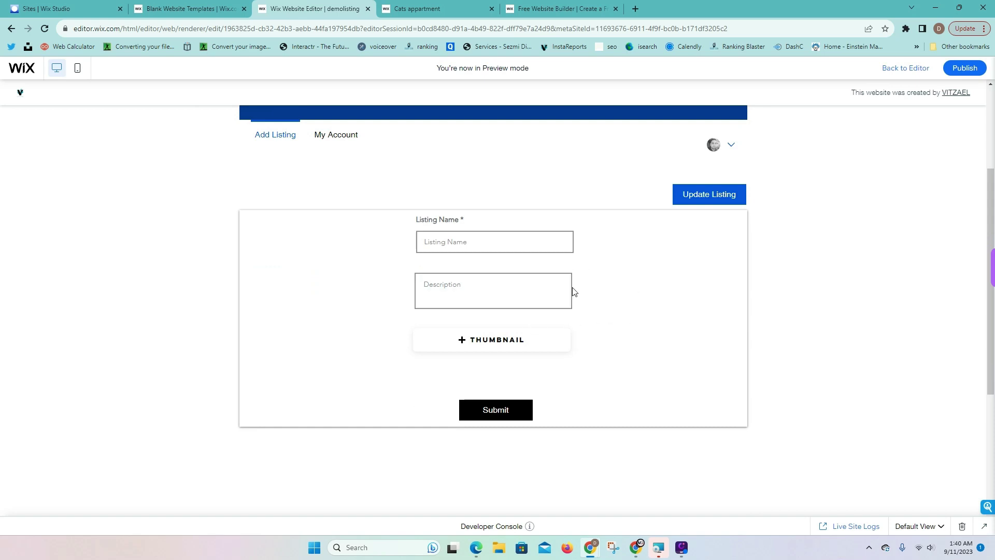
click(708, 195)
click(893, 75)
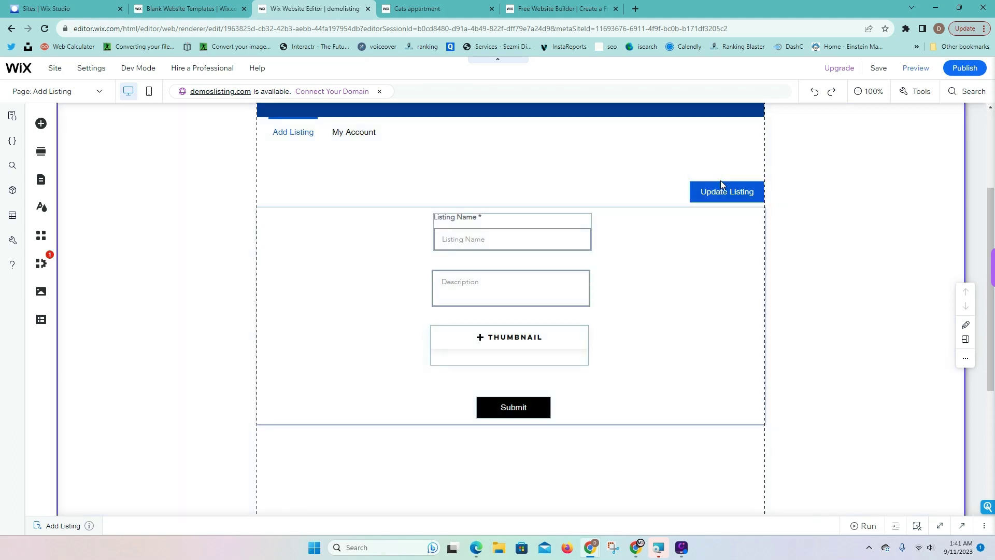
Pull Listing Name, Description and Thumbnail out of the multi-state box and delete the box
click(723, 203)
drag(741, 184, 741, 322)
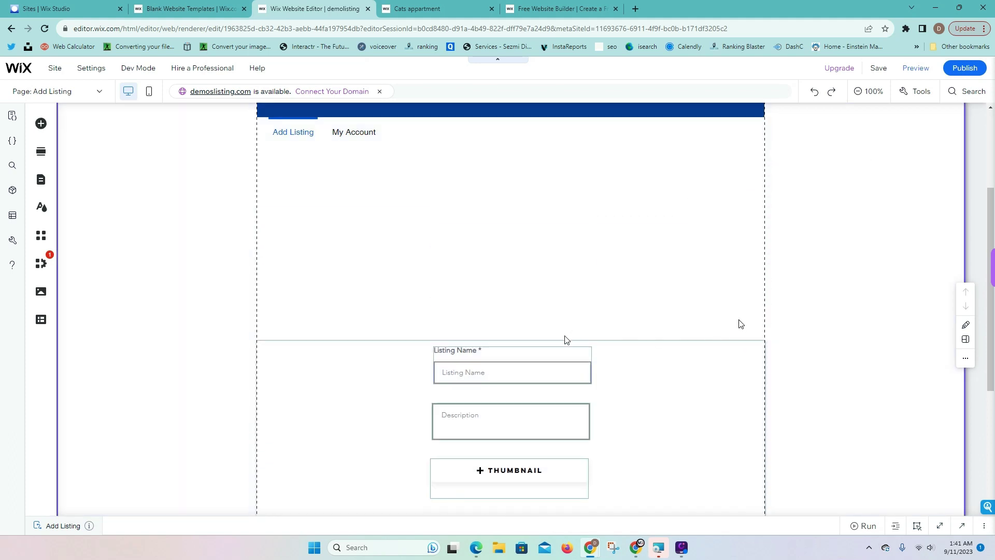
click(556, 366)
shift+click(557, 440)
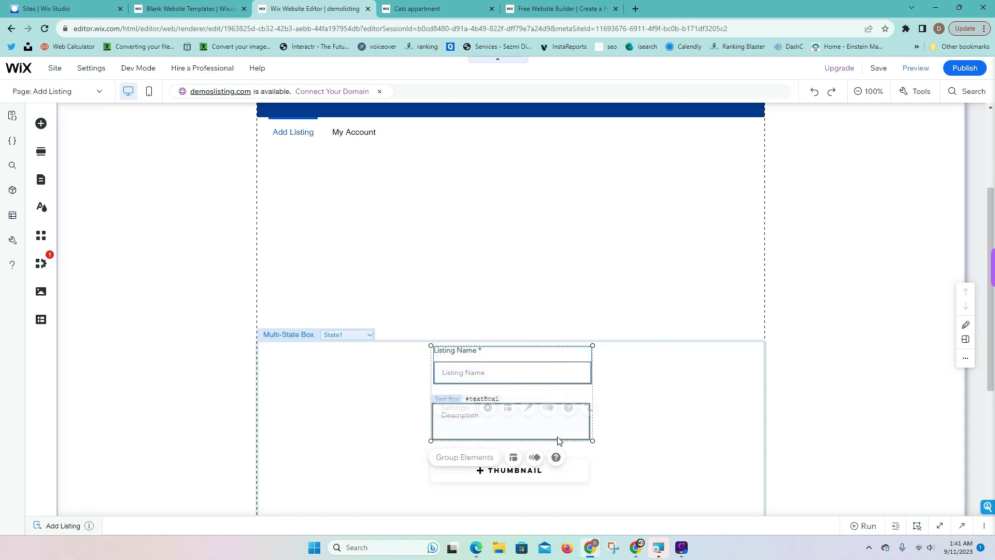
shift+click(567, 470)
drag(575, 437, 562, 244)
click(642, 372)
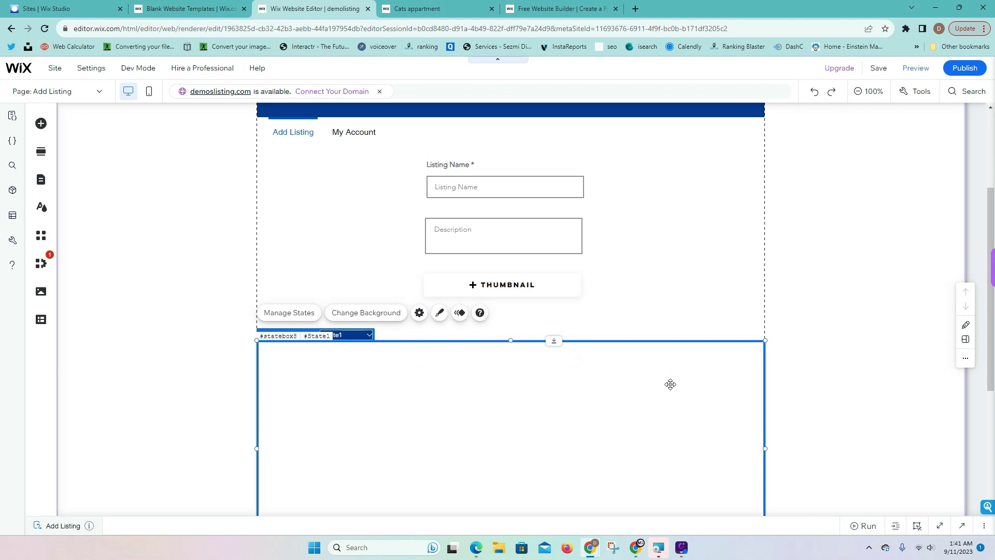
key(Delete)
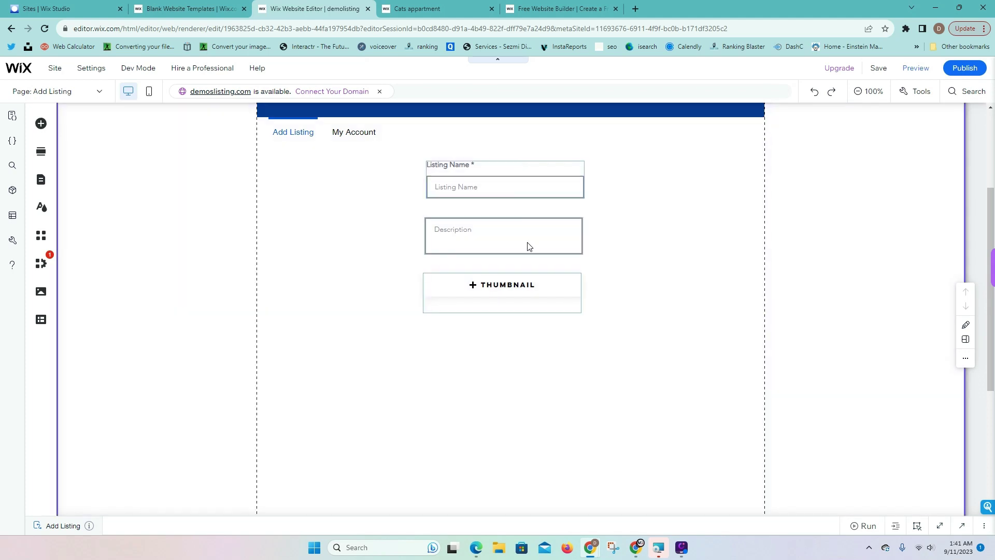
click(527, 243)
shift+click(539, 293)
shift+click(556, 185)
scroll(565, 228, down, 4)
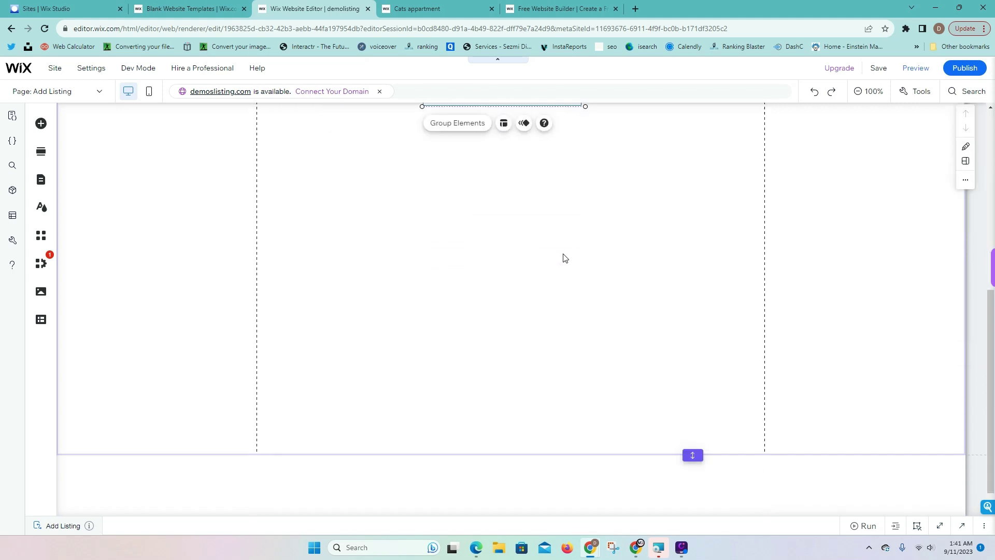
scroll(607, 311, up, 3)
click(569, 357)
Add a black button below Thumbnail labelled 'Submit'
click(41, 123)
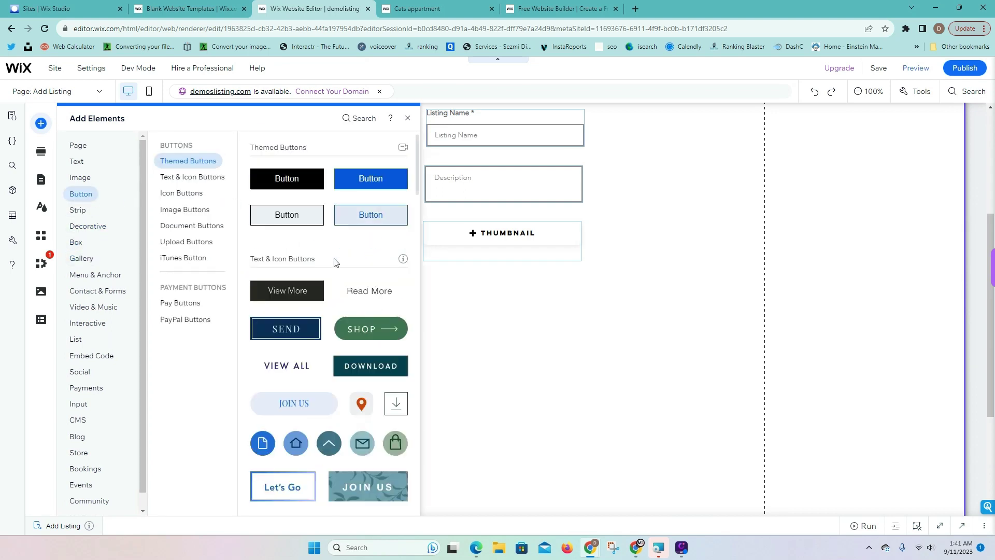
drag(304, 188, 516, 288)
click(504, 256)
text(Submit)
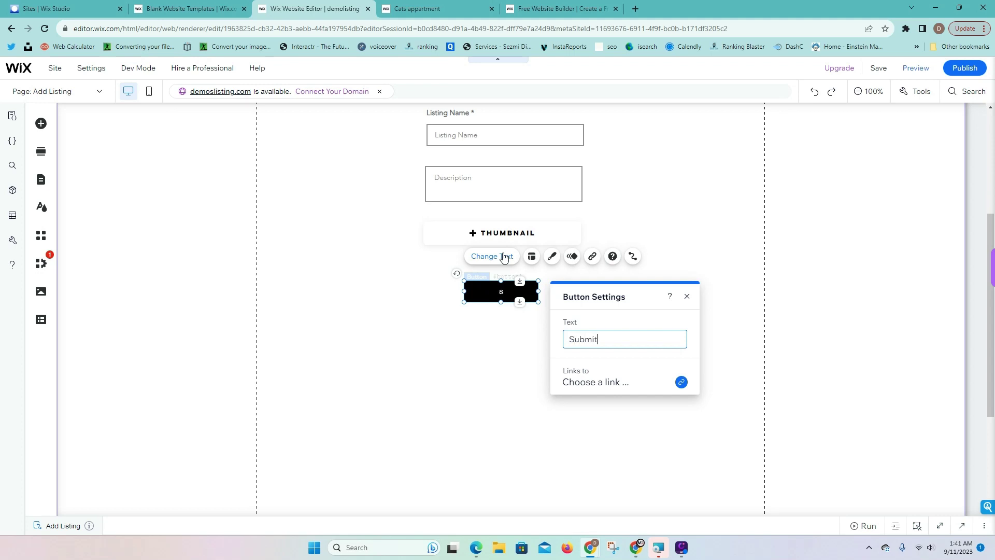
click(697, 171)
scroll(535, 297, up, 3)
click(535, 297)
Add a new custom Private Page to the members area
click(537, 353)
click(624, 420)
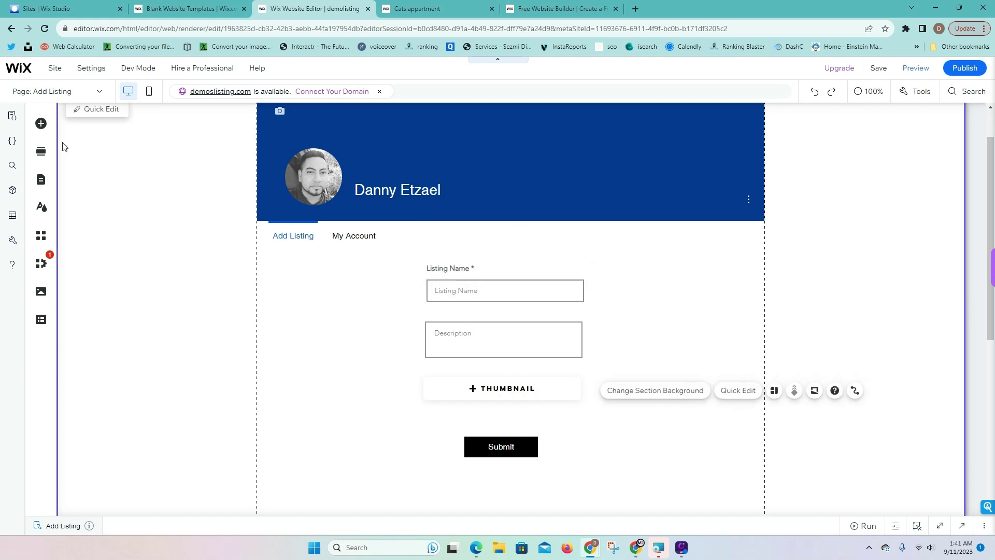
click(40, 182)
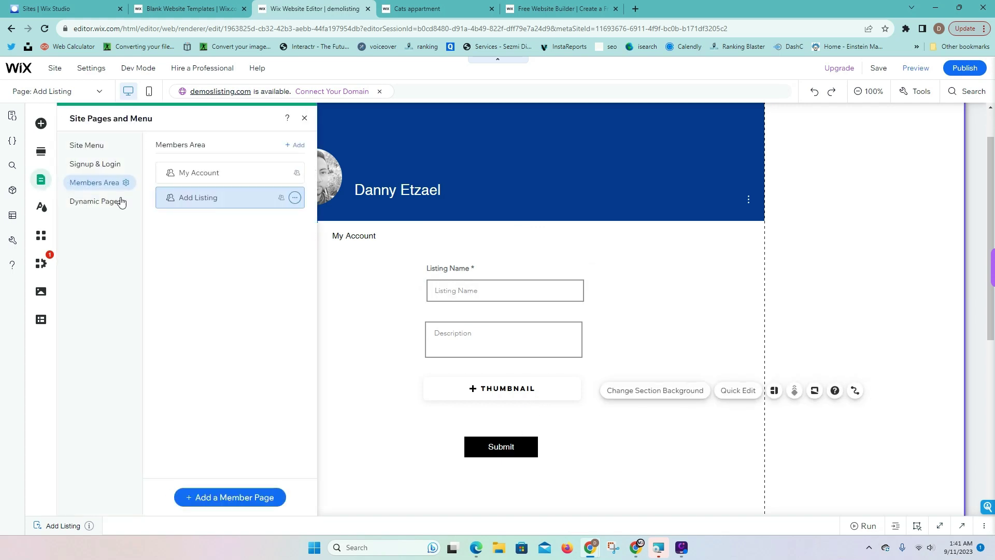
click(261, 498)
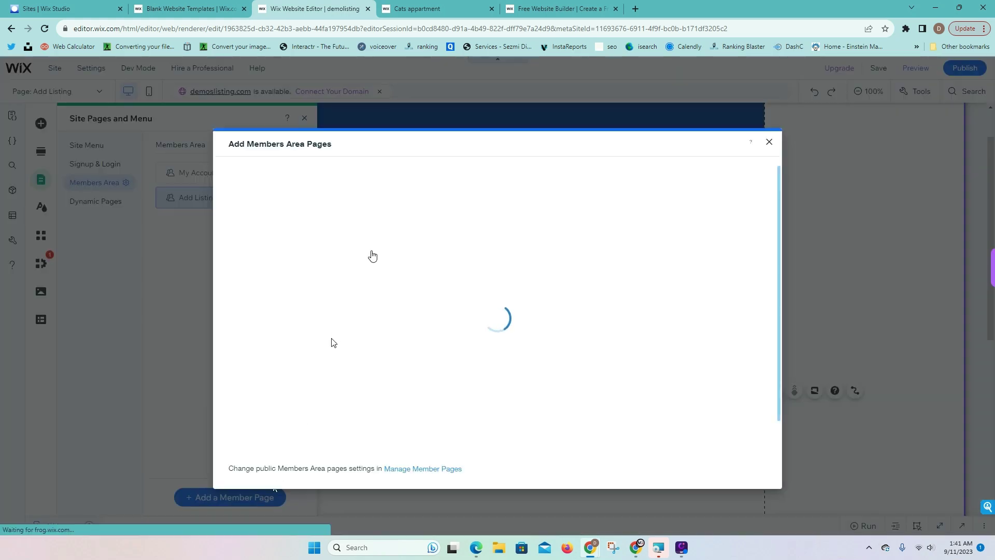
click(382, 179)
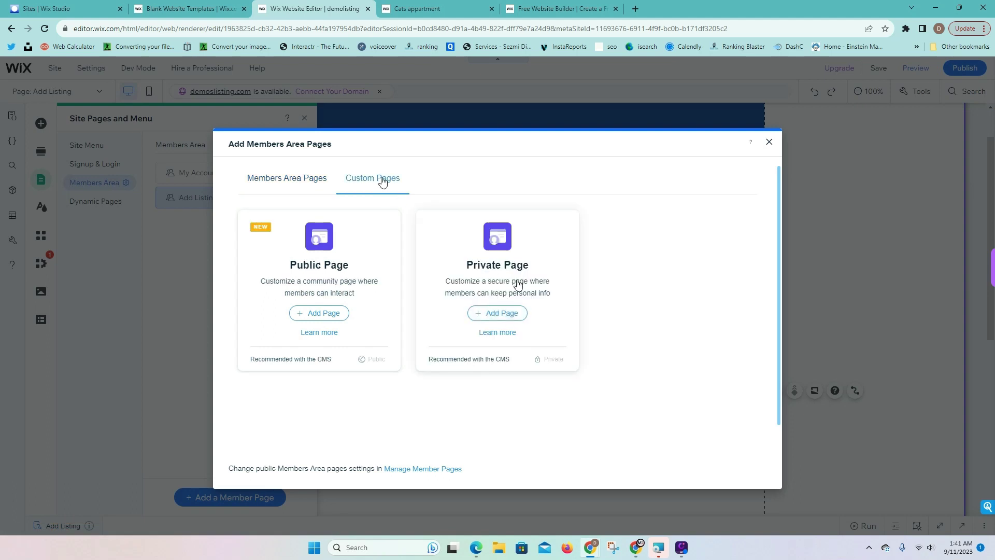
click(498, 313)
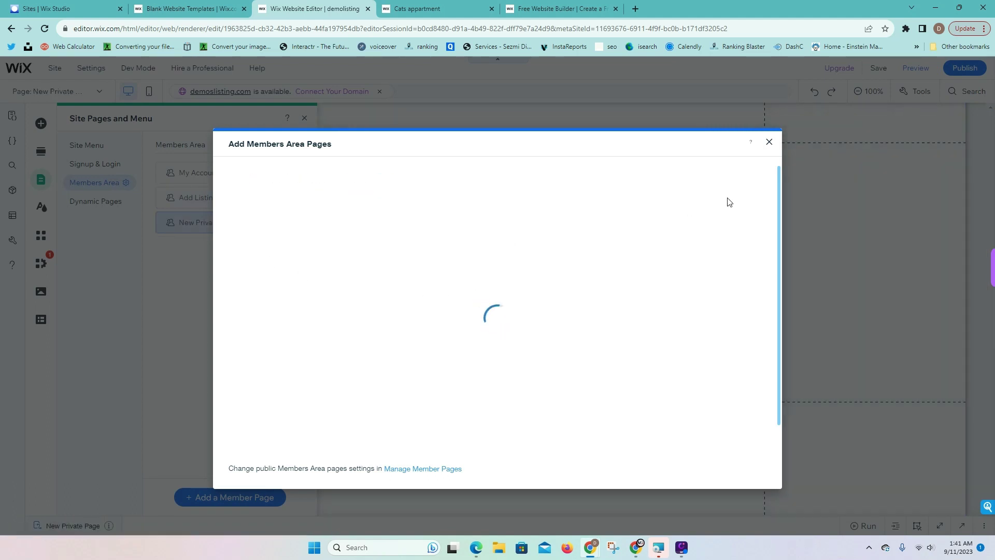
click(769, 142)
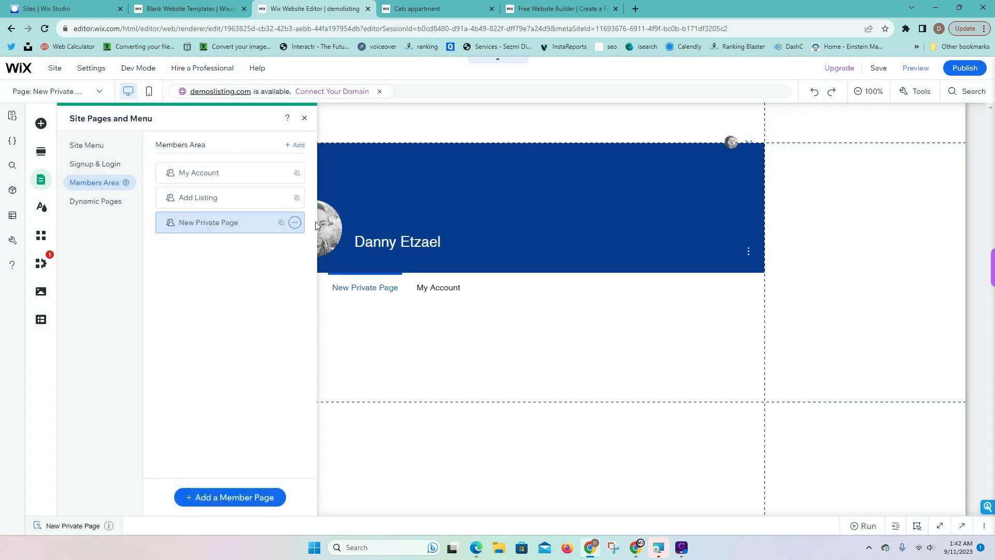
Rename the new private page to 'Update Listing' in Page Settings
click(295, 222)
click(335, 222)
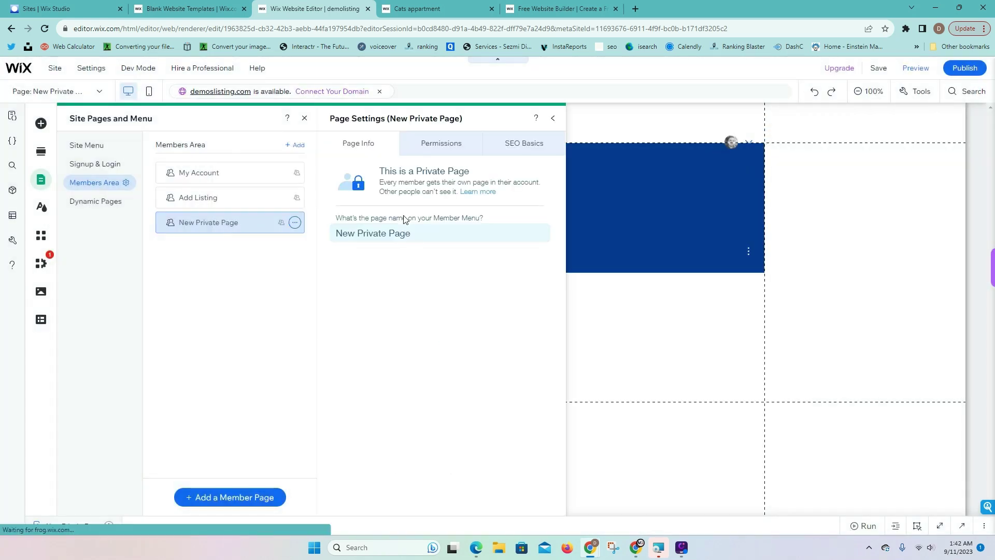
text(Update Listing)
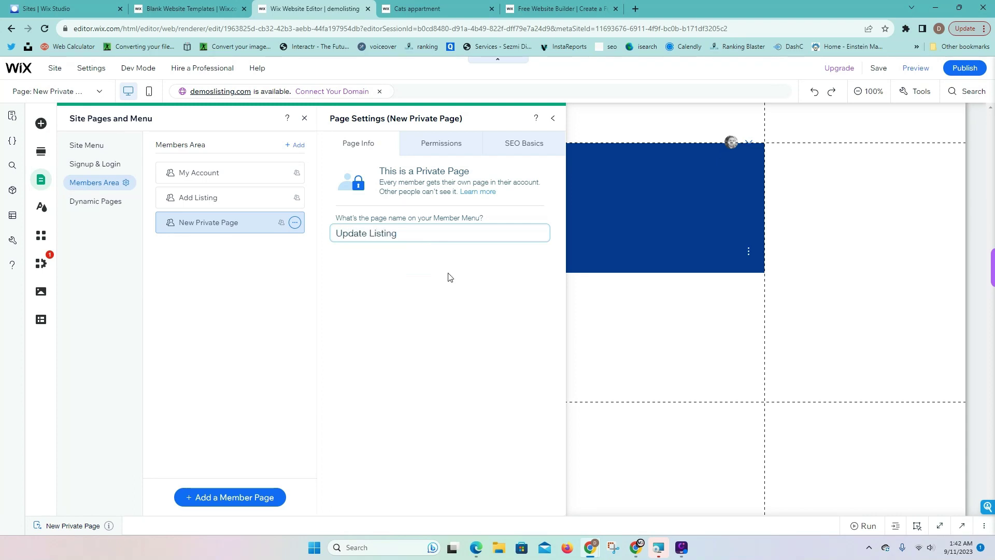
click(449, 277)
click(555, 119)
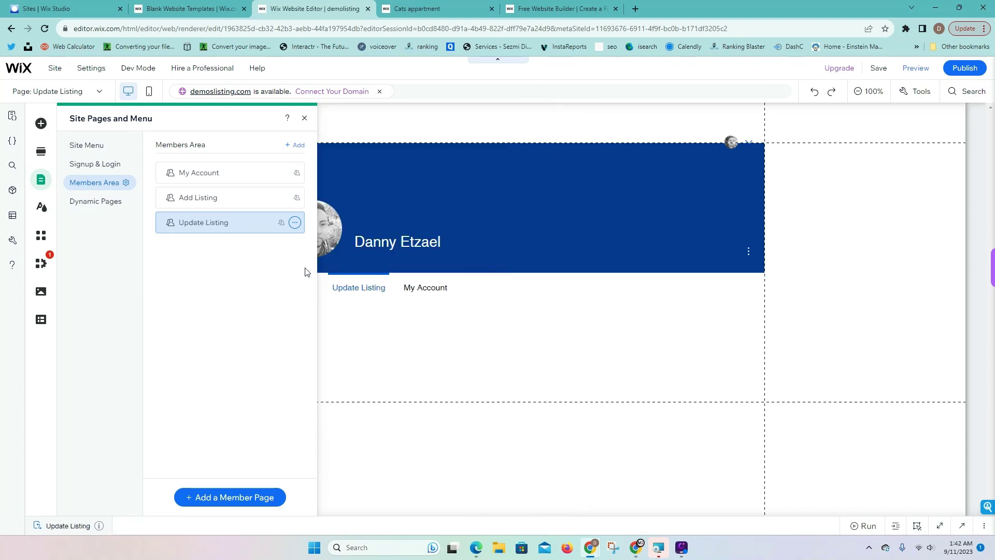
click(725, 351)
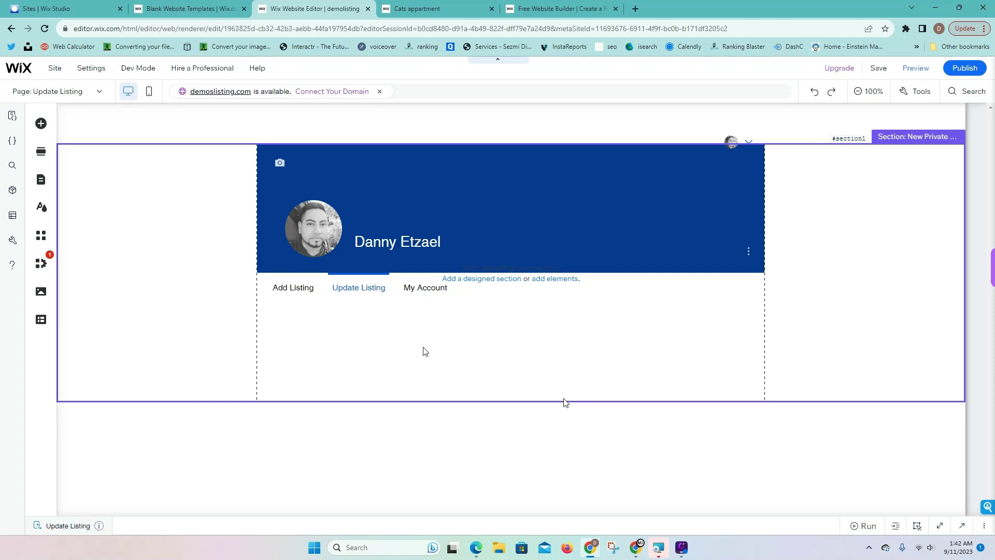
click(281, 290)
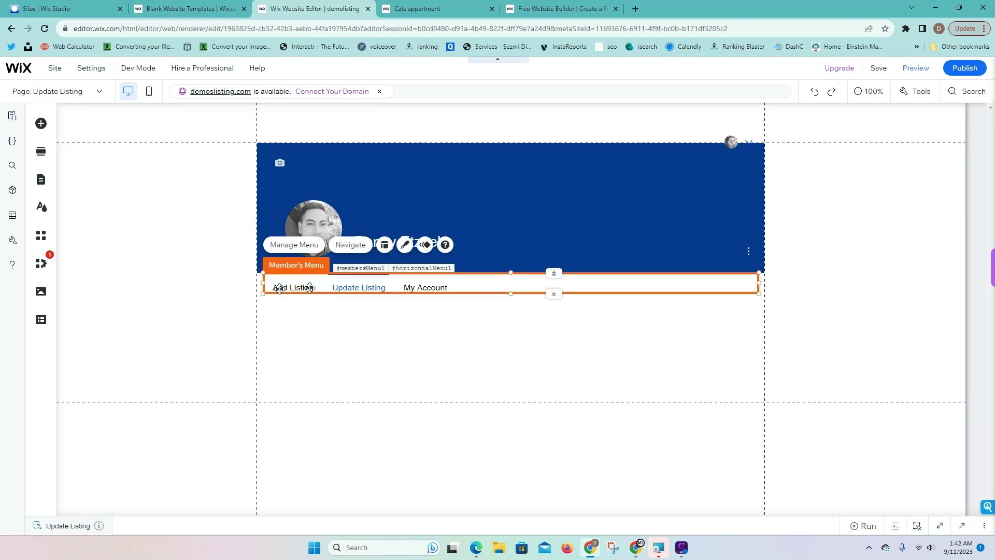
click(545, 204)
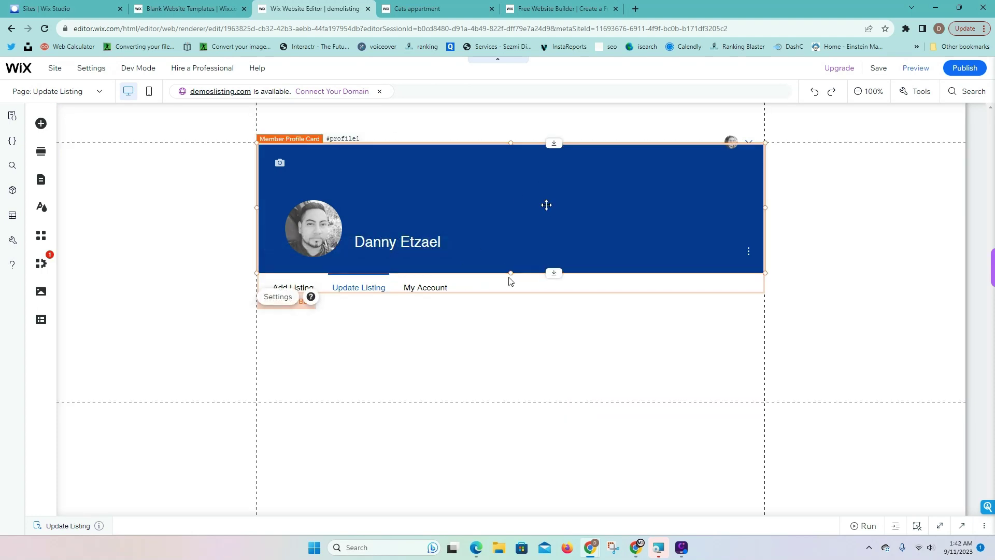
click(281, 299)
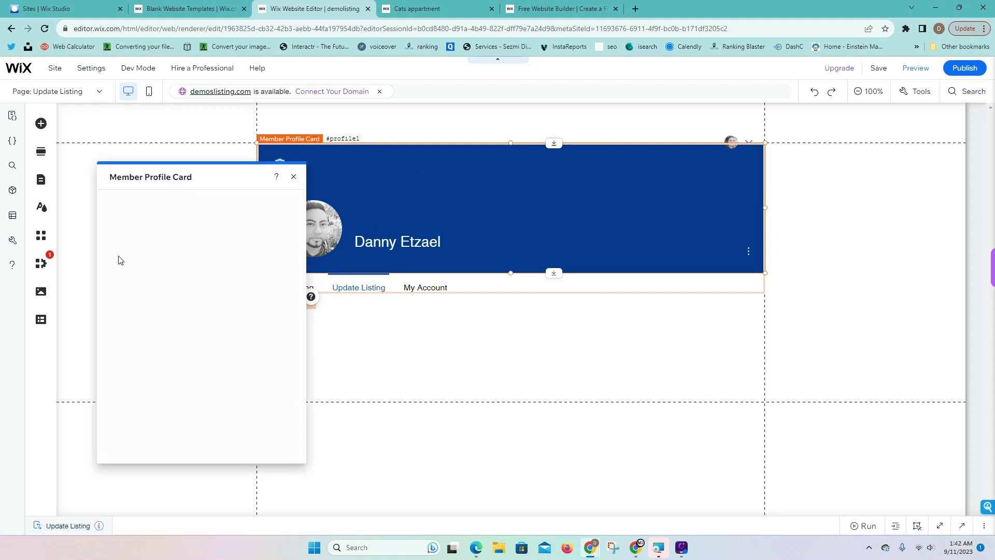
click(121, 239)
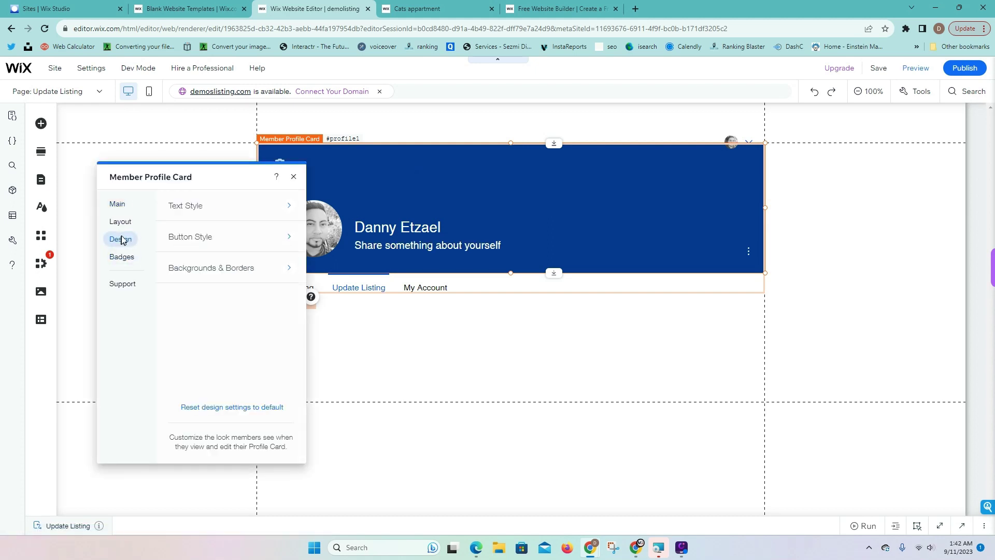
click(200, 216)
click(193, 208)
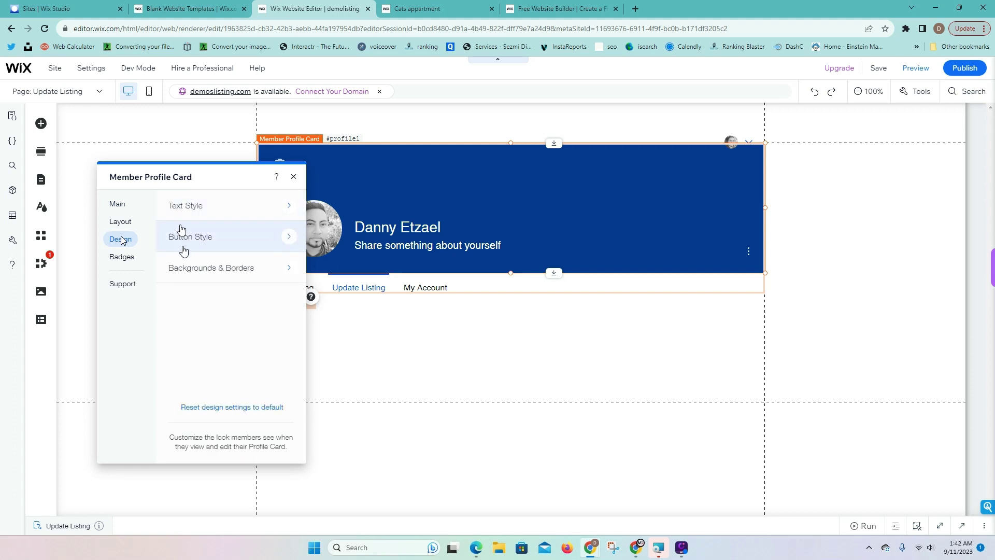
click(121, 205)
click(123, 222)
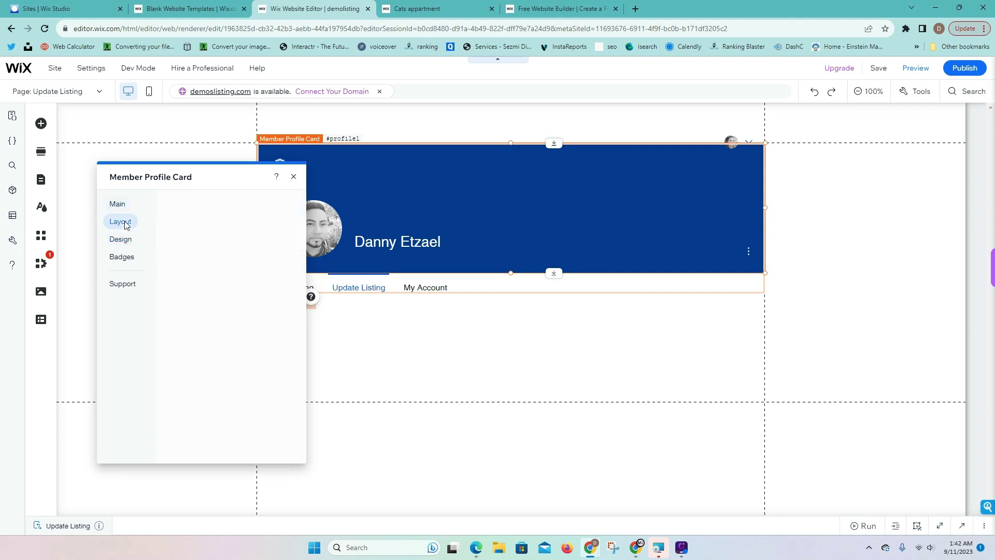
click(224, 260)
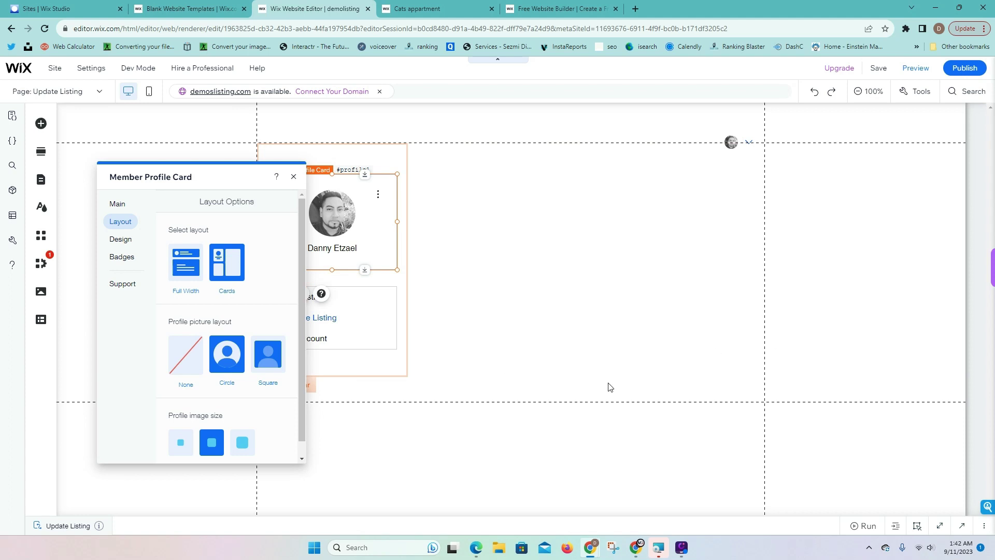
click(187, 264)
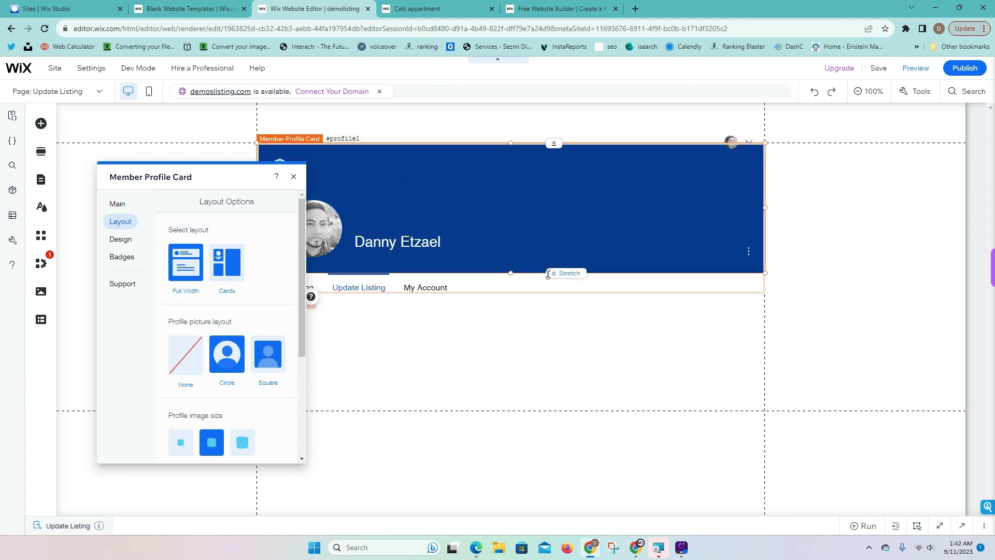
click(293, 176)
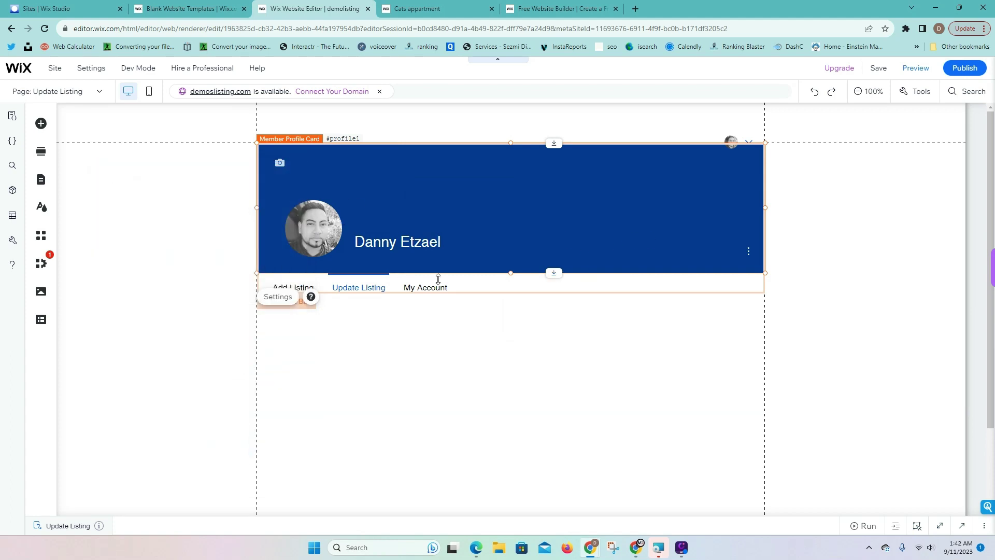
scroll(431, 311, down, 2)
Drop a Text Input with the 'Add your Name' placeholder into the empty section below the member menu
click(433, 301)
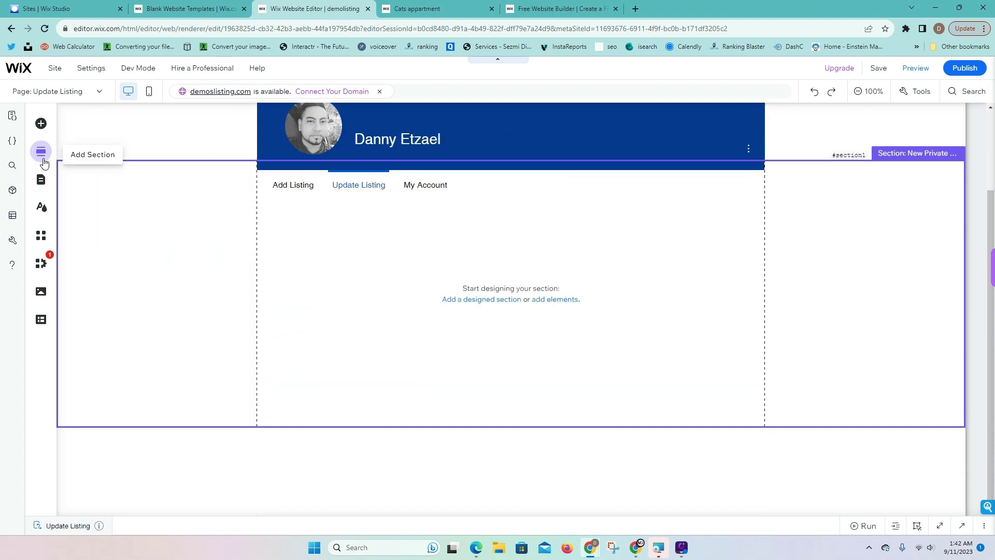
click(41, 179)
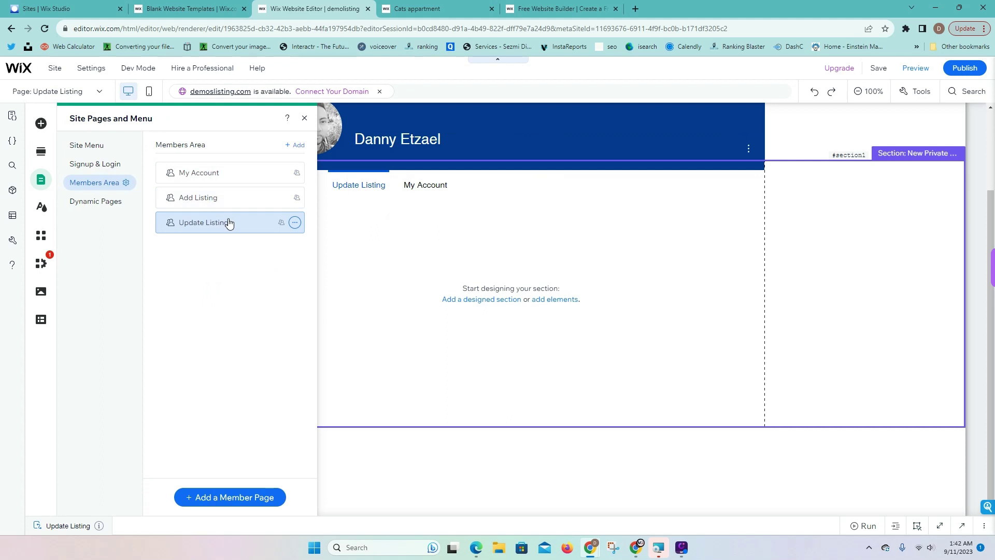
click(622, 279)
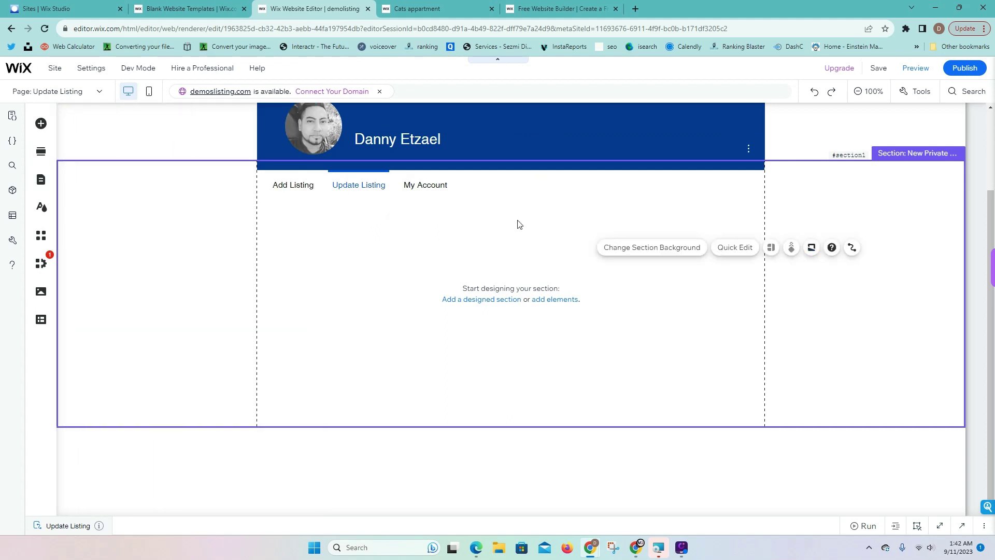
scroll(520, 224, up, 1)
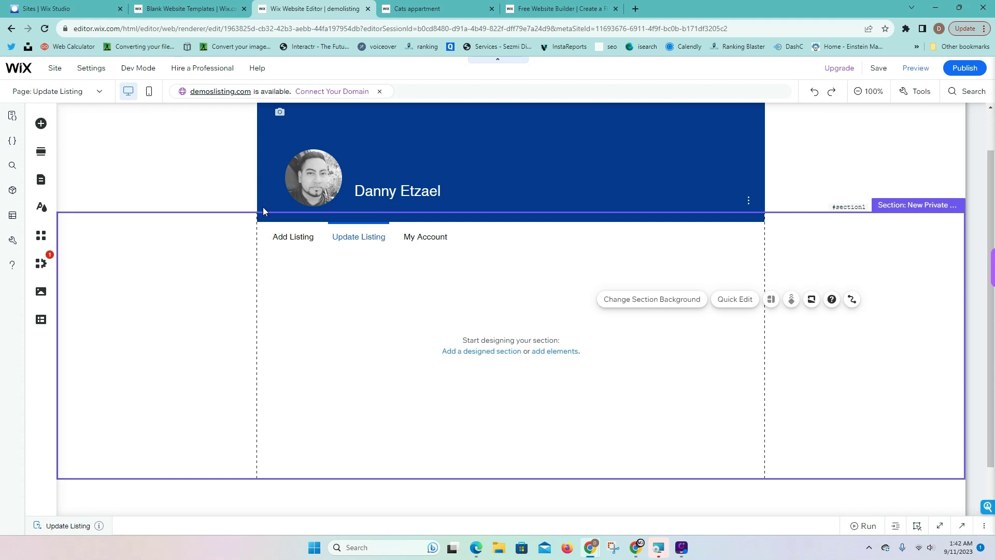
click(41, 123)
mouse_move(86, 242)
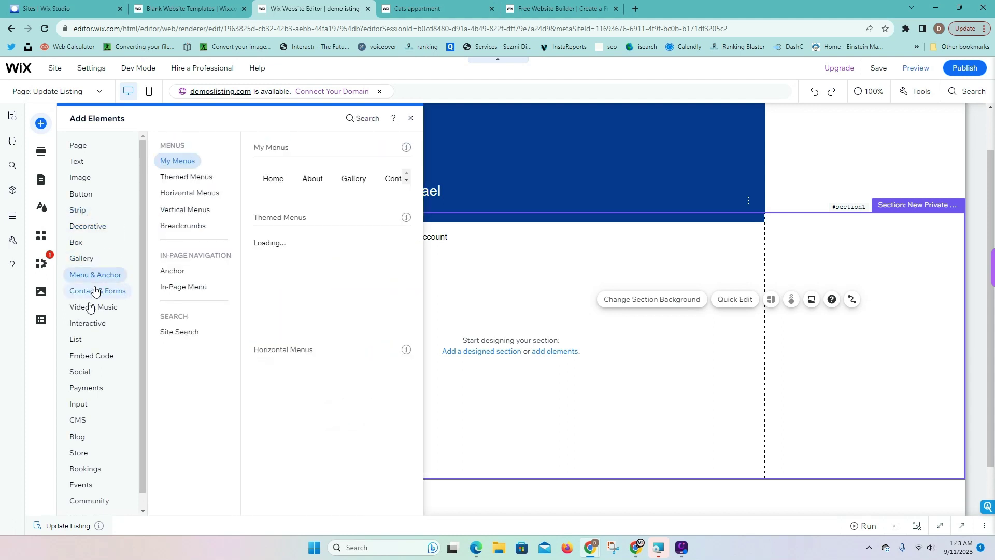
mouse_move(79, 404)
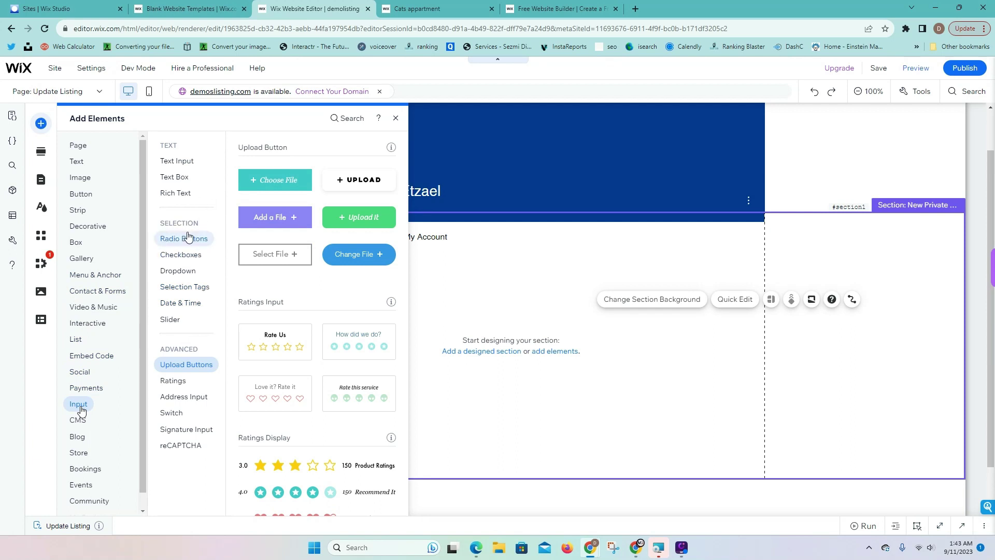
mouse_move(184, 168)
drag(282, 192, 456, 300)
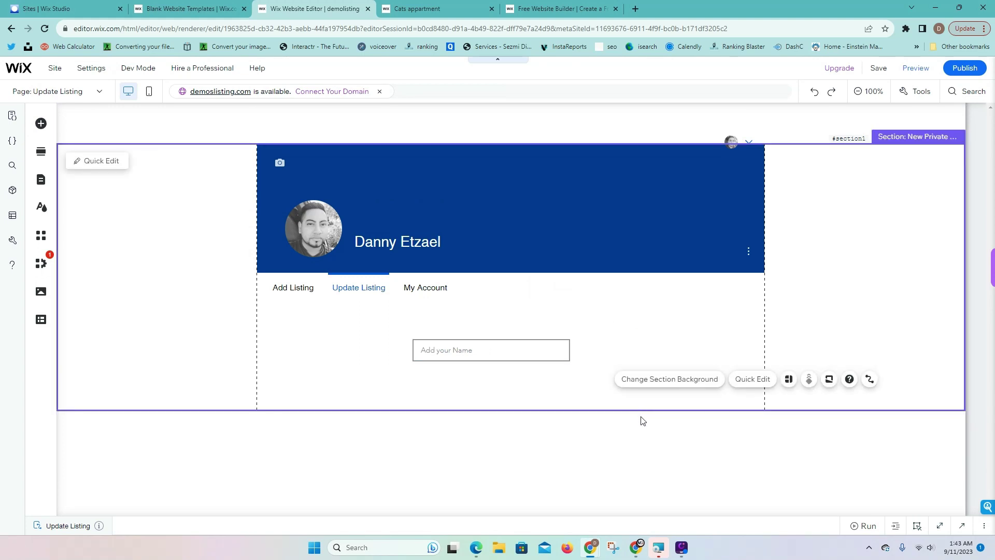
click(524, 346)
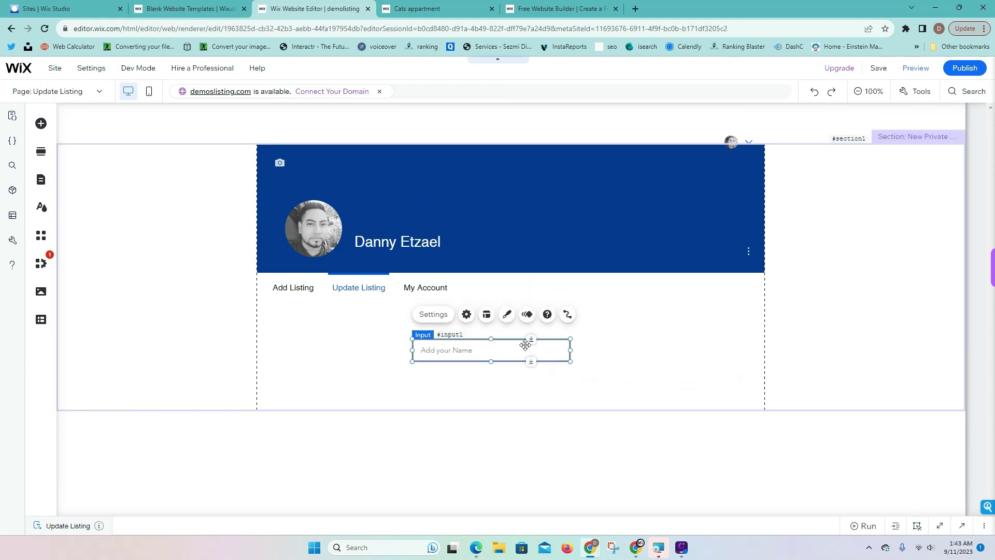
drag(530, 350, 540, 493)
scroll(544, 499, down, 2)
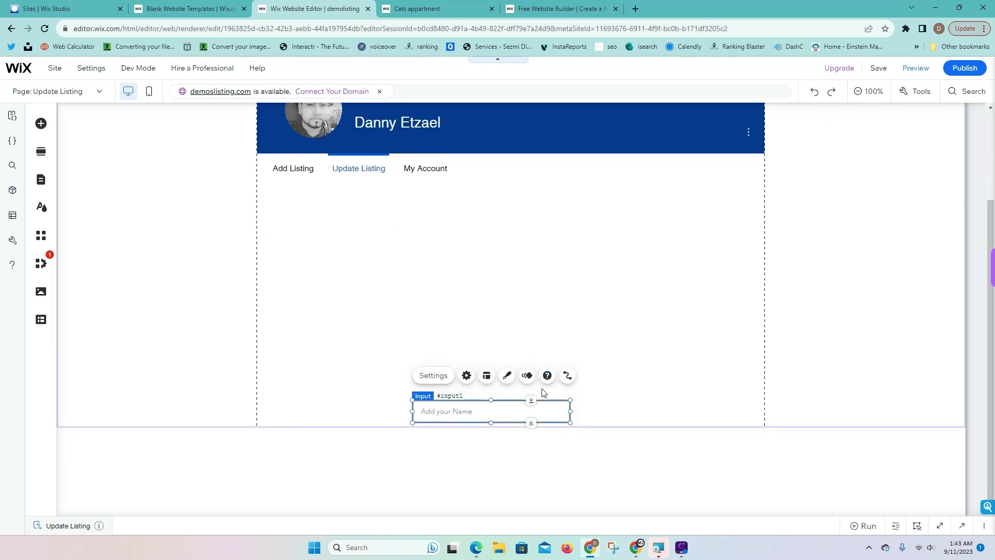
drag(533, 399, 525, 220)
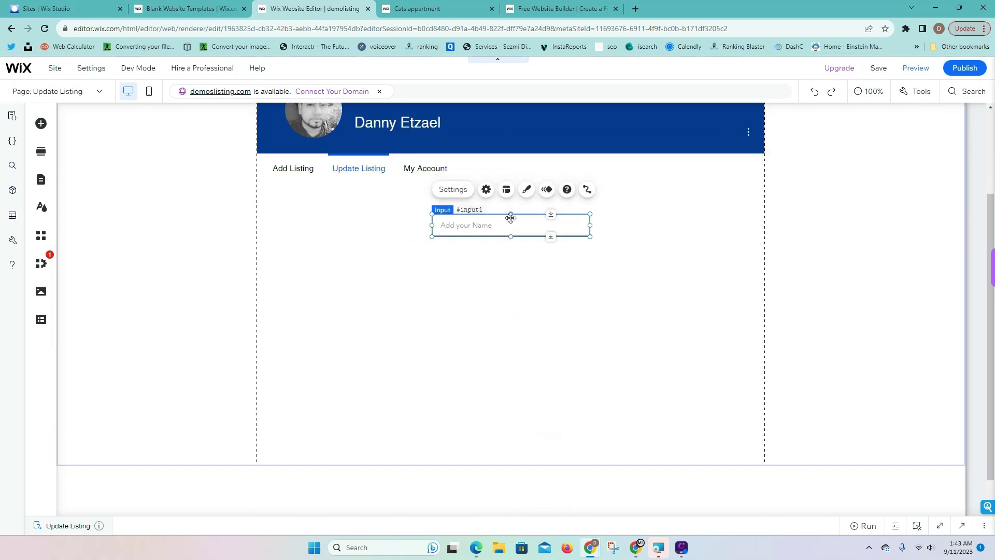
click(466, 190)
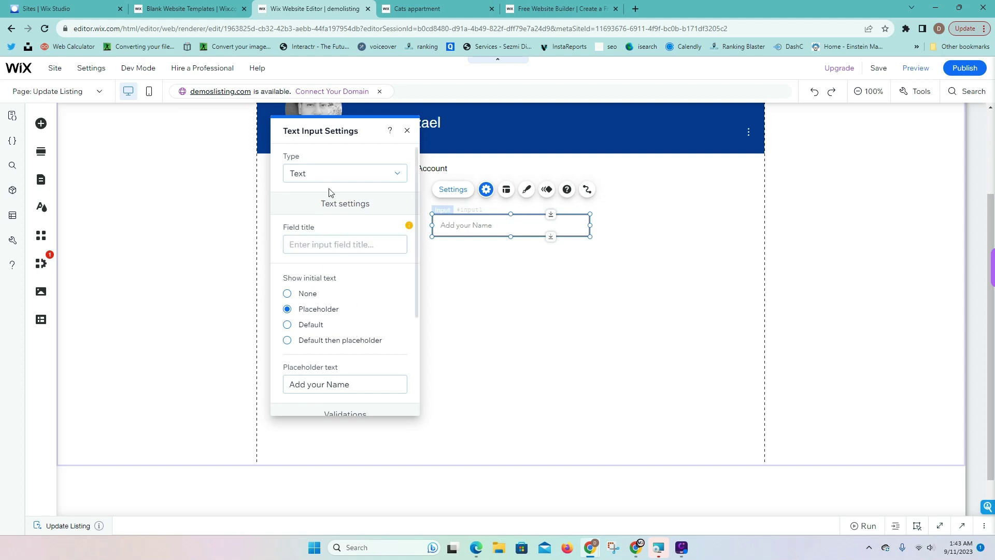
click(340, 385)
key(BackSpace)
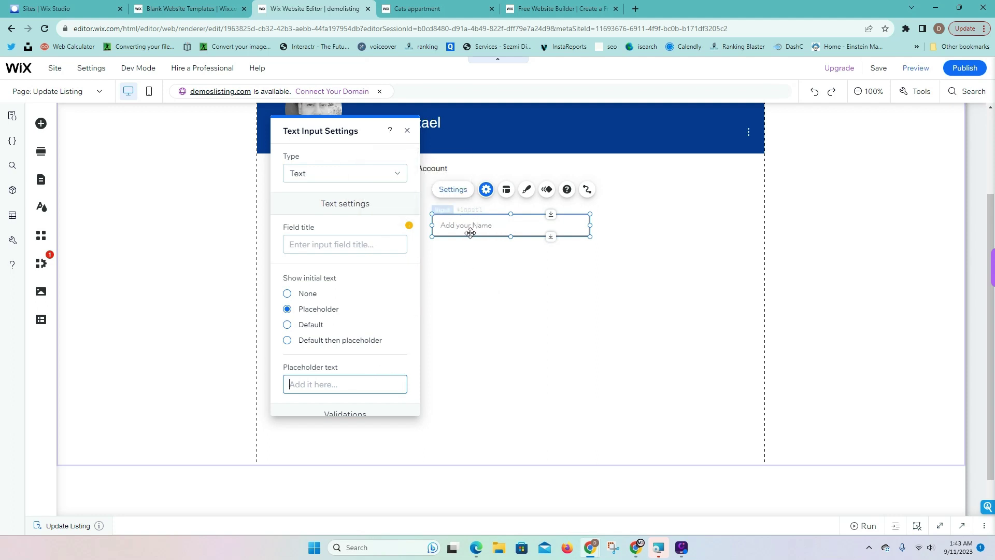
click(307, 242)
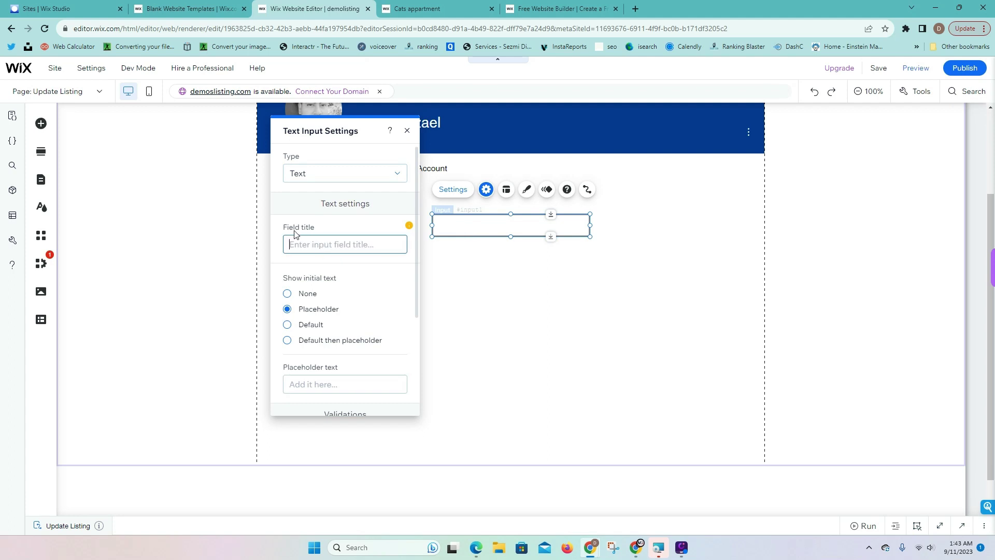
text(Listing Name)
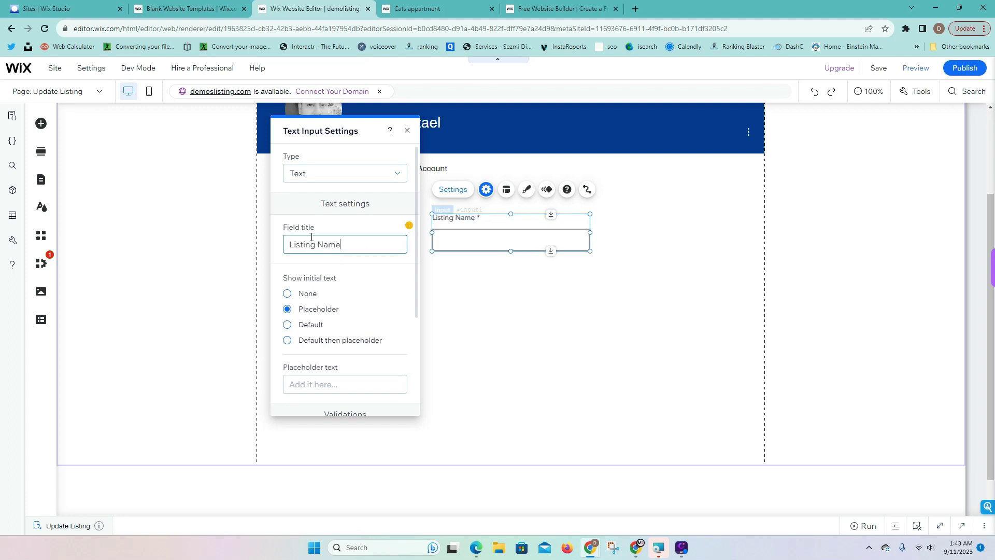
click(224, 250)
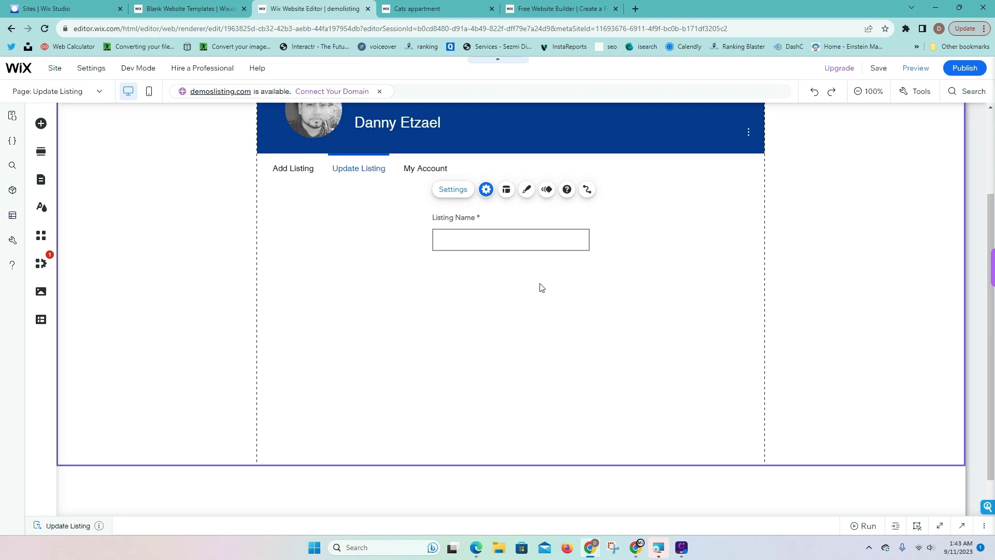
click(513, 232)
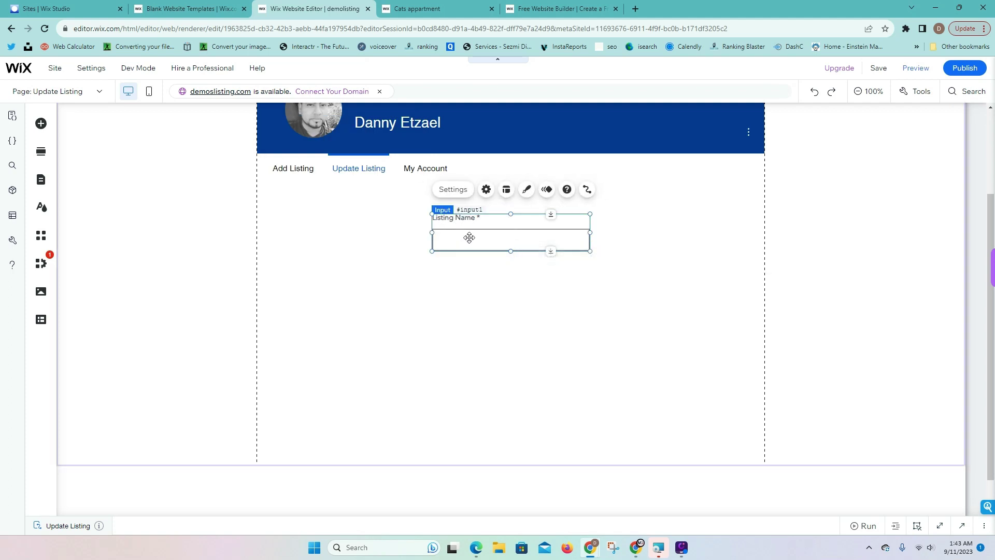
key(ctrl+v)
drag(488, 249, 480, 286)
key(Delete)
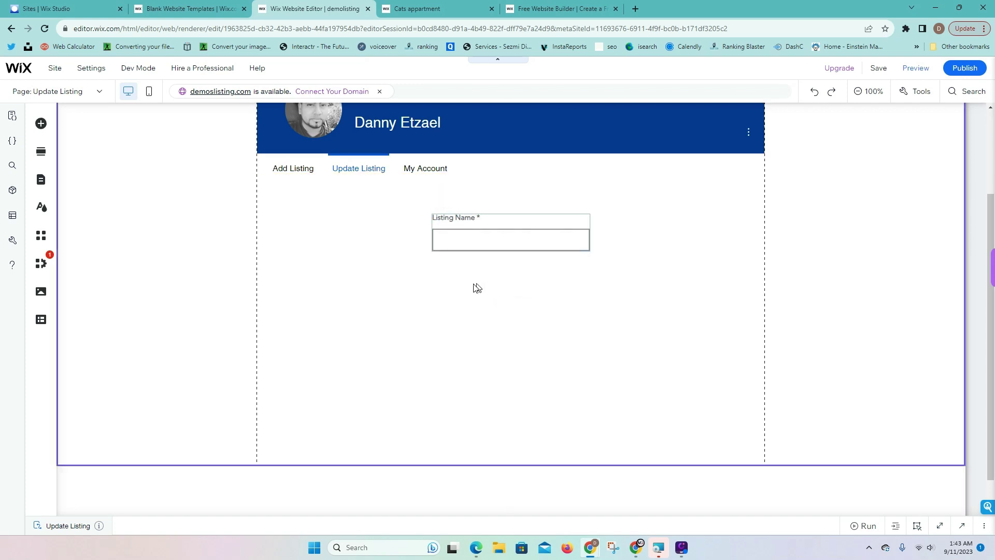
Place a multi-line text box below Listing Name, clear its placeholder and title it 'Description'
click(41, 123)
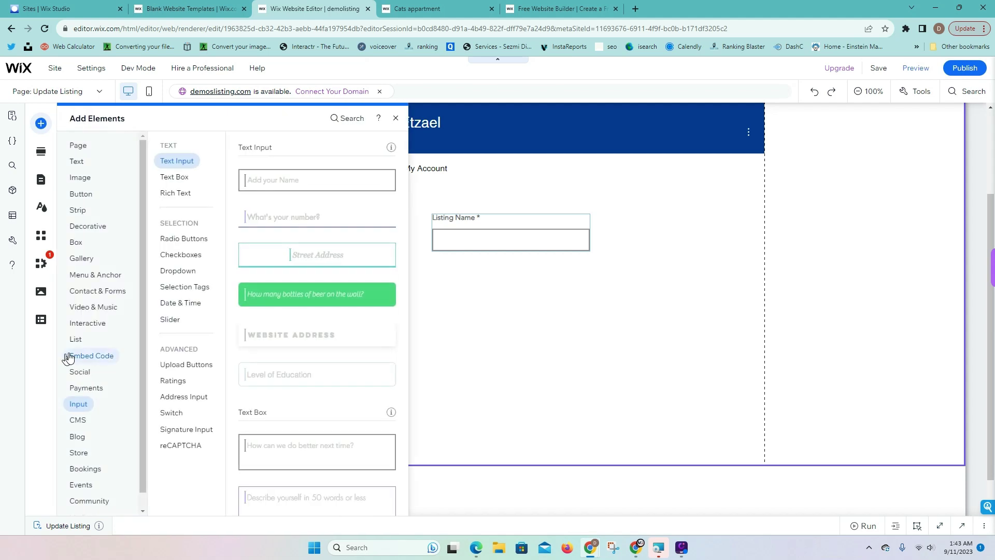
click(78, 408)
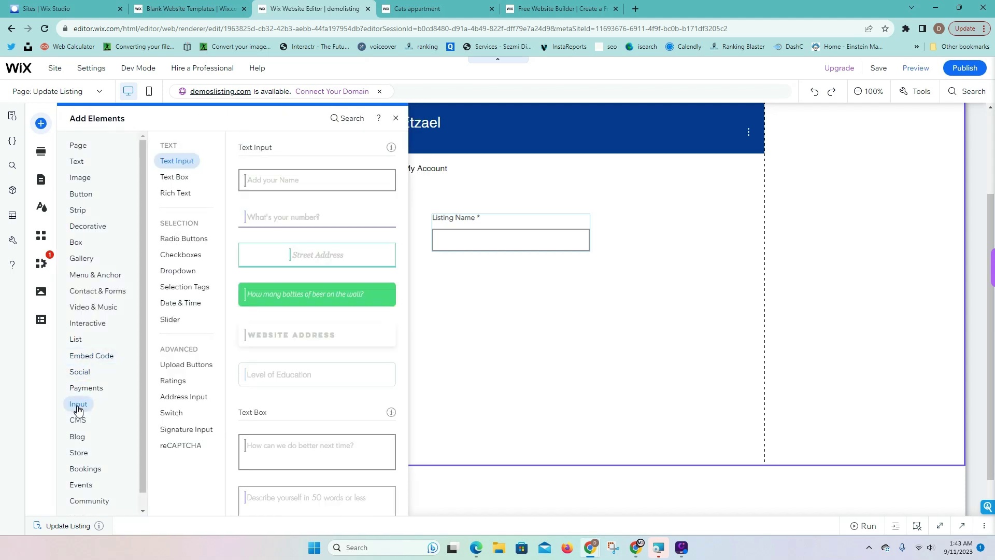
click(187, 178)
drag(313, 184, 506, 289)
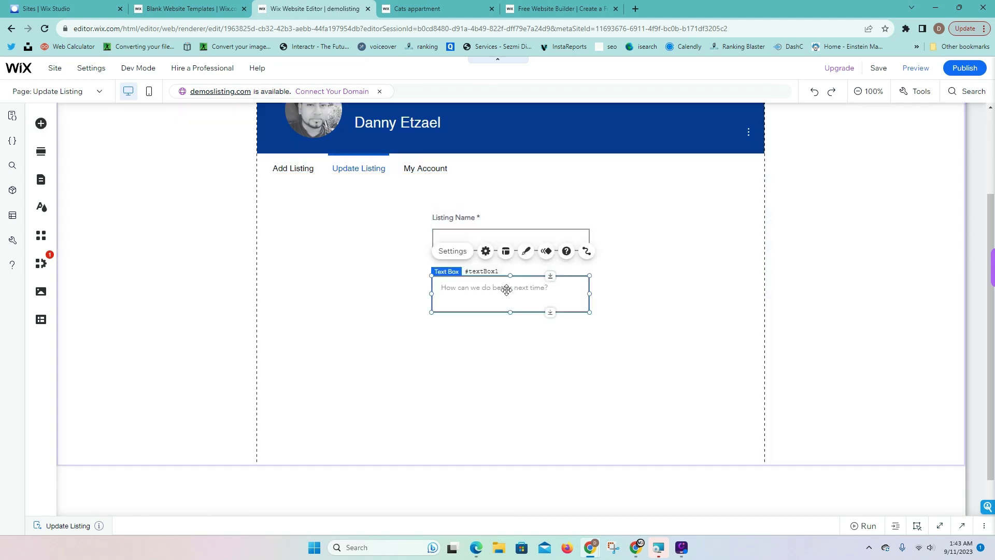
click(456, 252)
triple_click(338, 309)
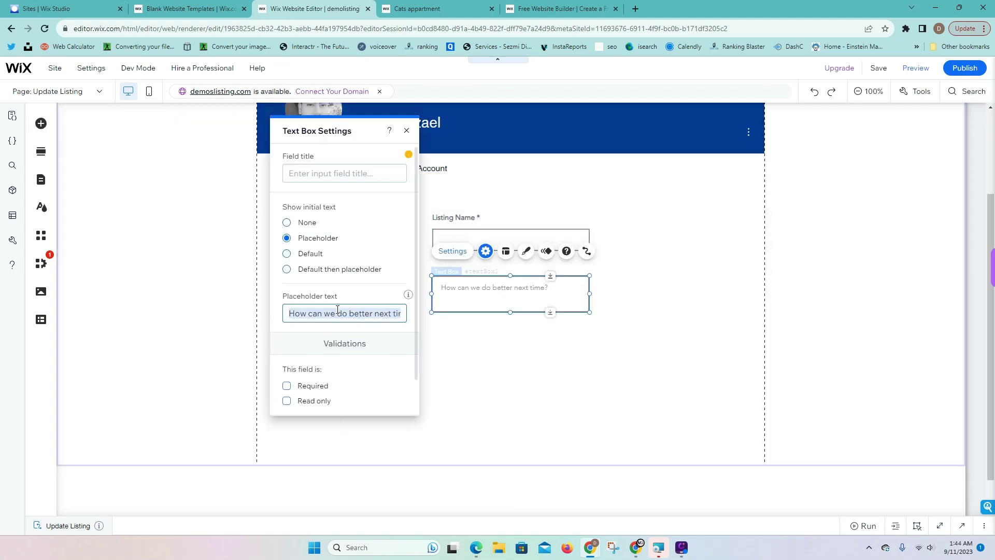
key(BackSpace)
click(325, 171)
text(Description)
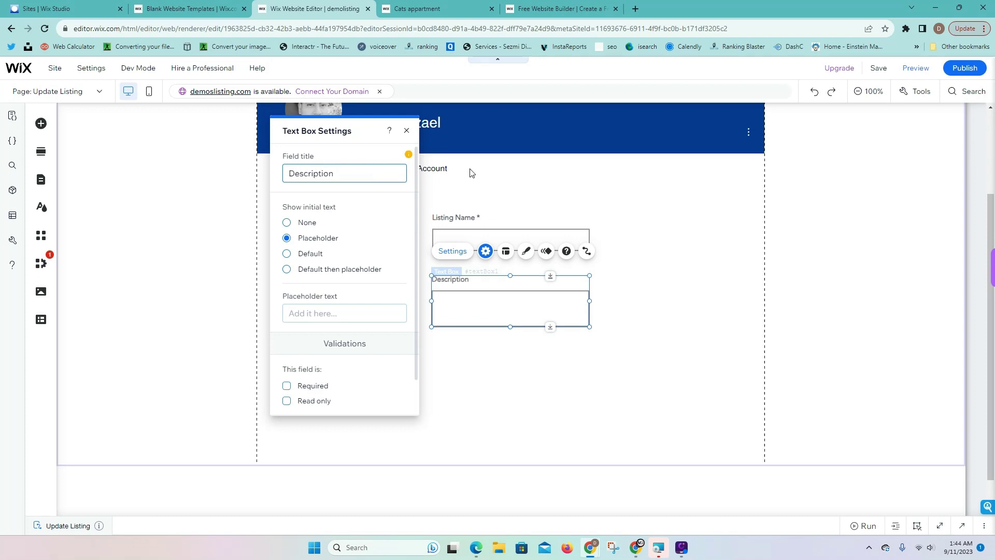
click(559, 438)
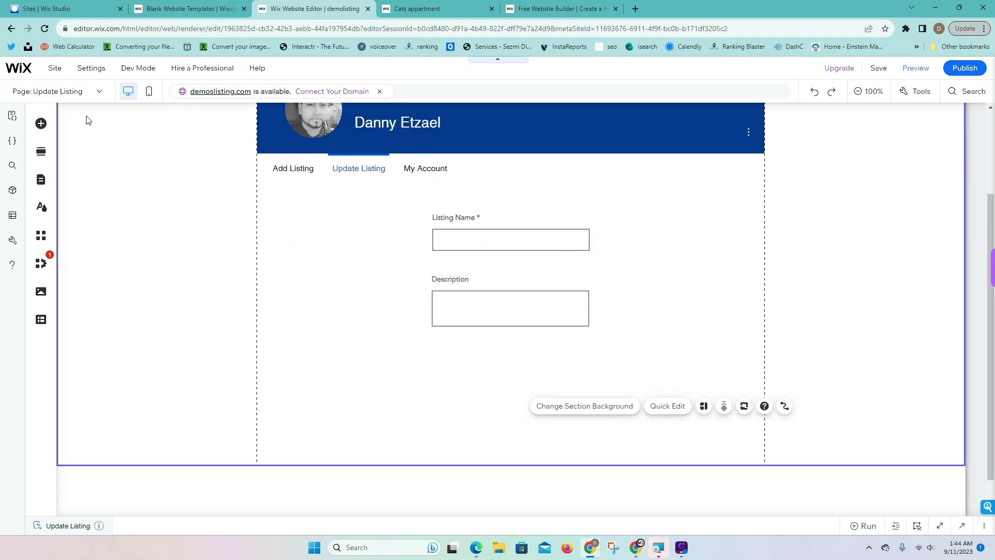
click(41, 123)
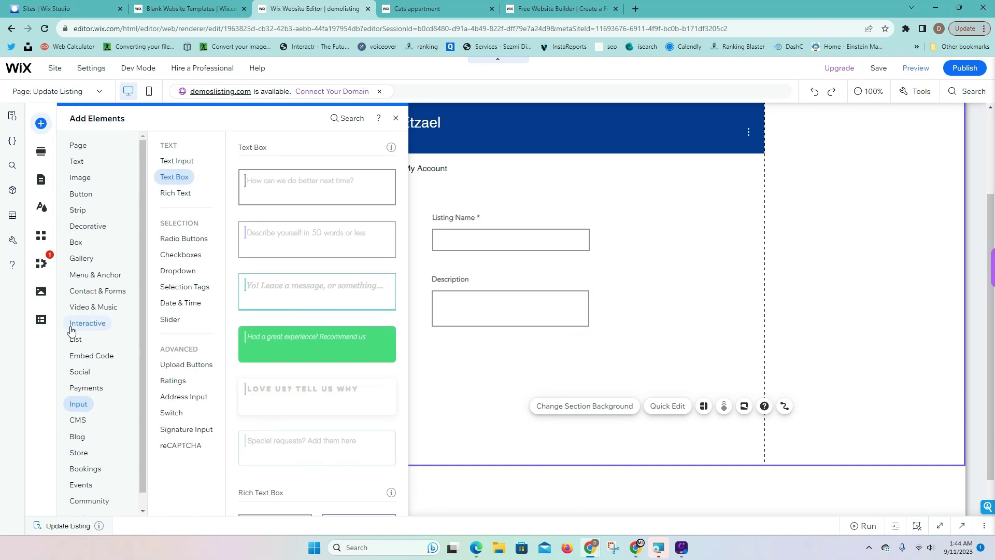
Place an upload button below Description and change its label from 'Upload' to 'Update Thumbnail'
mouse_move(190, 367)
drag(352, 181, 589, 367)
click(609, 367)
click(550, 357)
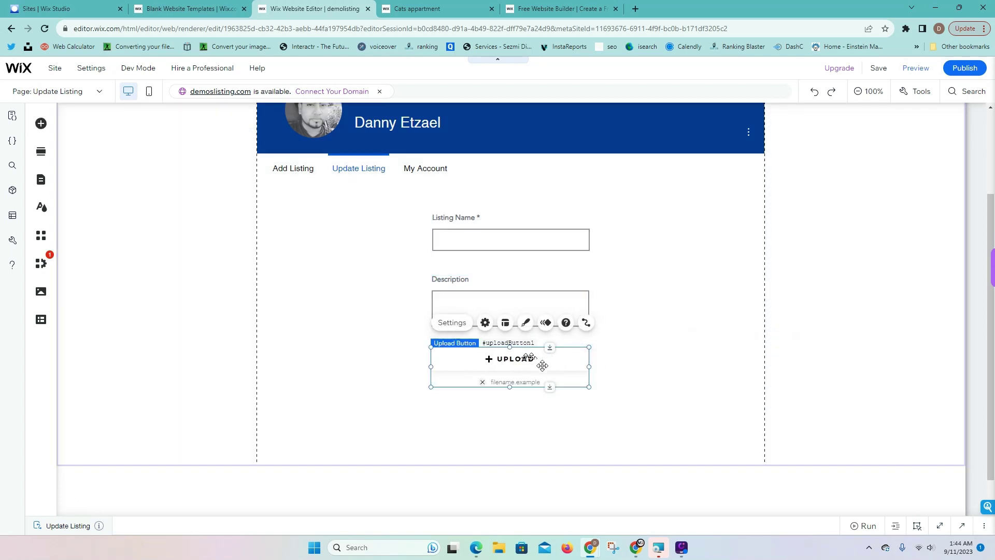
scroll(534, 370, down, 1)
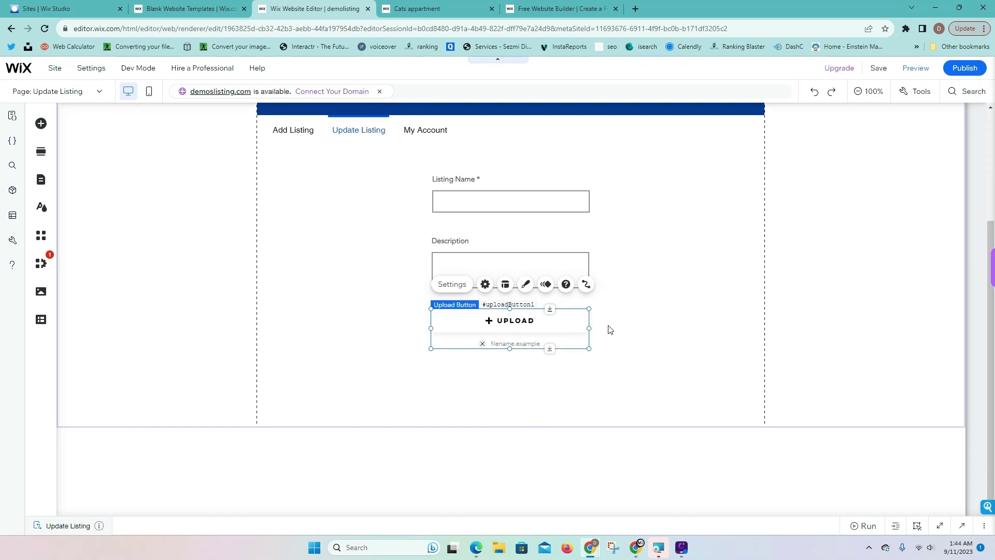
click(451, 284)
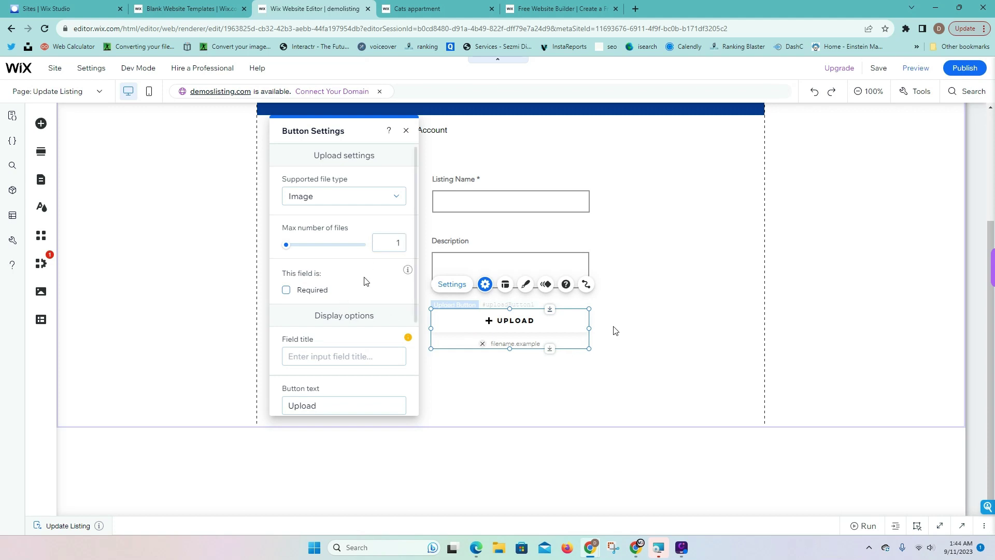
scroll(345, 399, down, 2)
double_click(336, 300)
text(Update Thumba)
key(BackSpace)
text(nail)
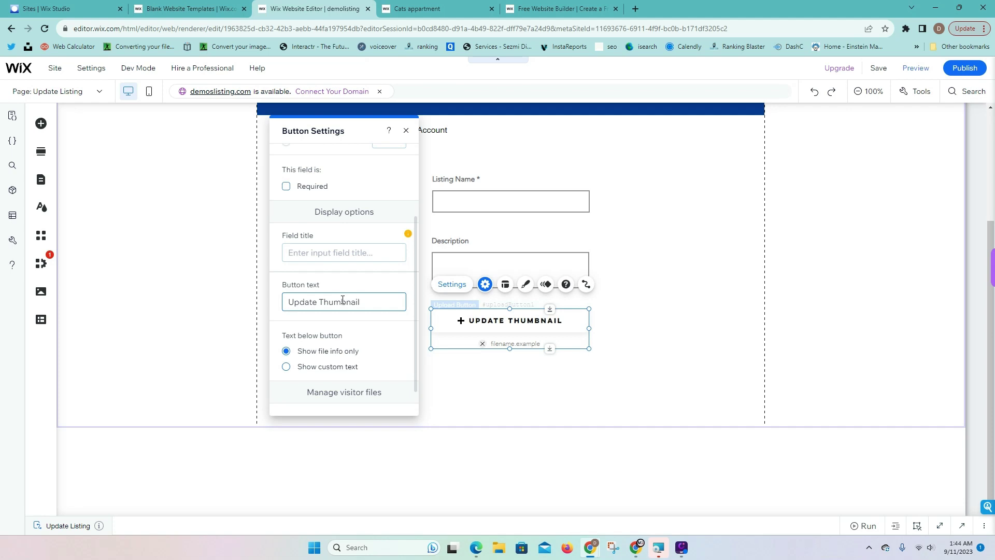
click(631, 258)
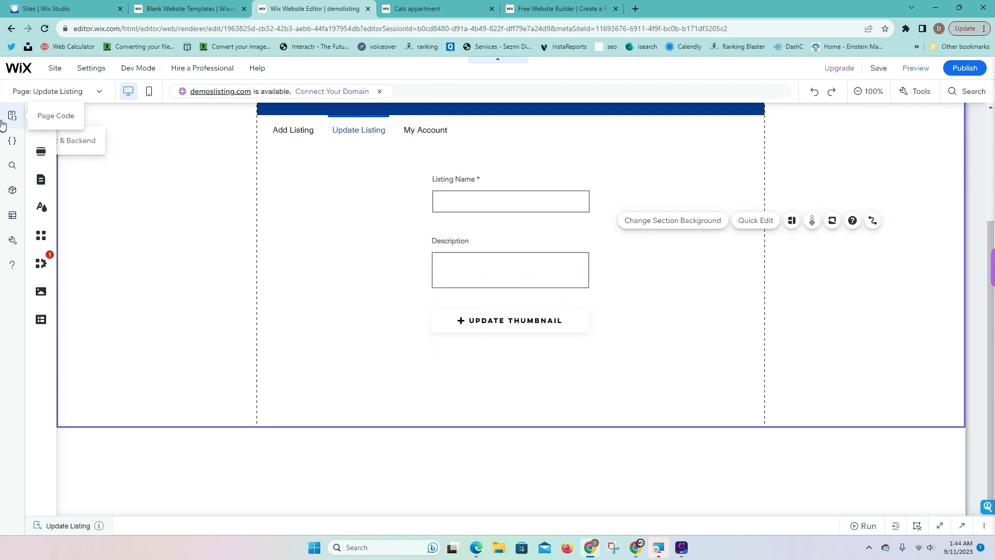
Place a black themed button below the upload button and label it 'Update'
click(41, 124)
click(79, 208)
click(80, 194)
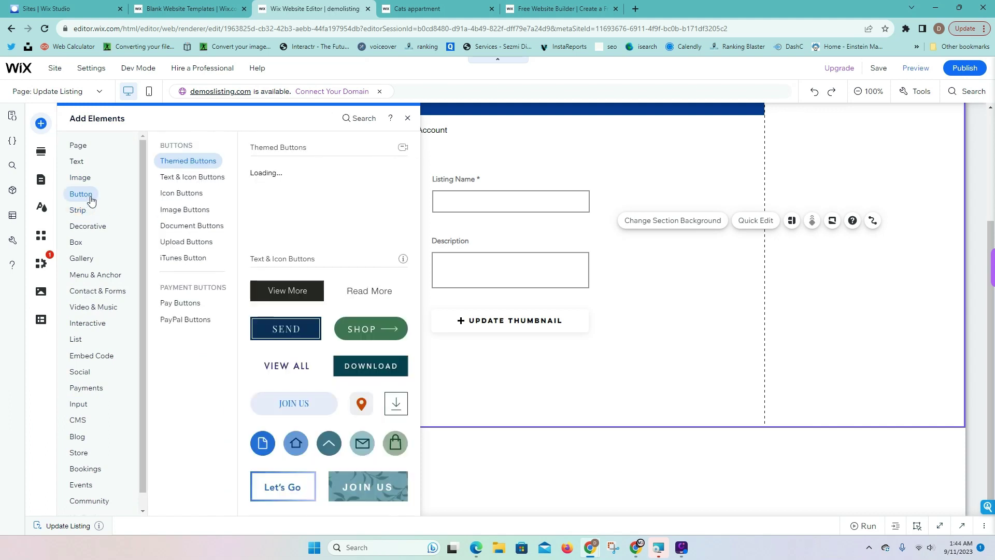
drag(370, 215, 516, 380)
click(500, 344)
text(S)
key(BackSpace)
text(Update)
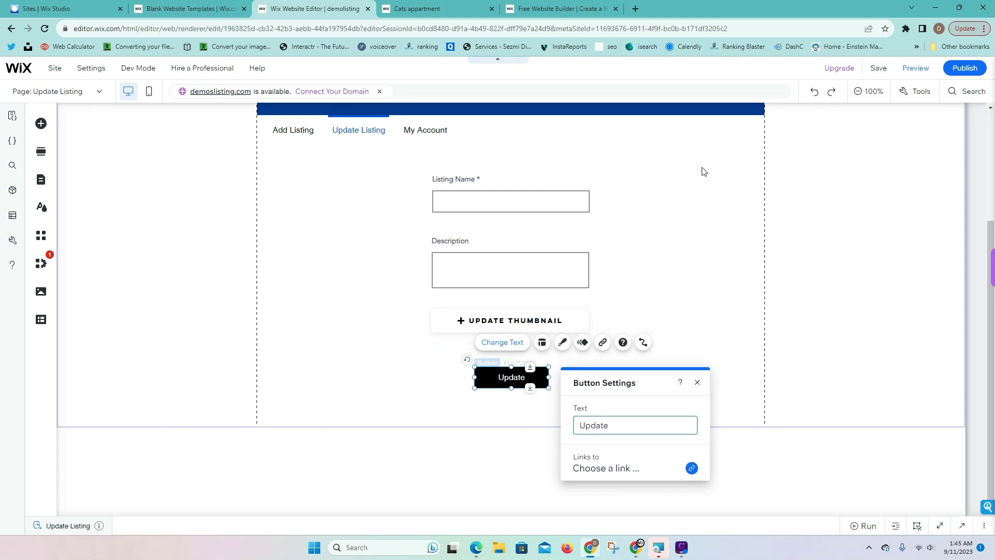
click(756, 217)
Preview the Update Listing page, scroll through it, and return to the editor
click(915, 68)
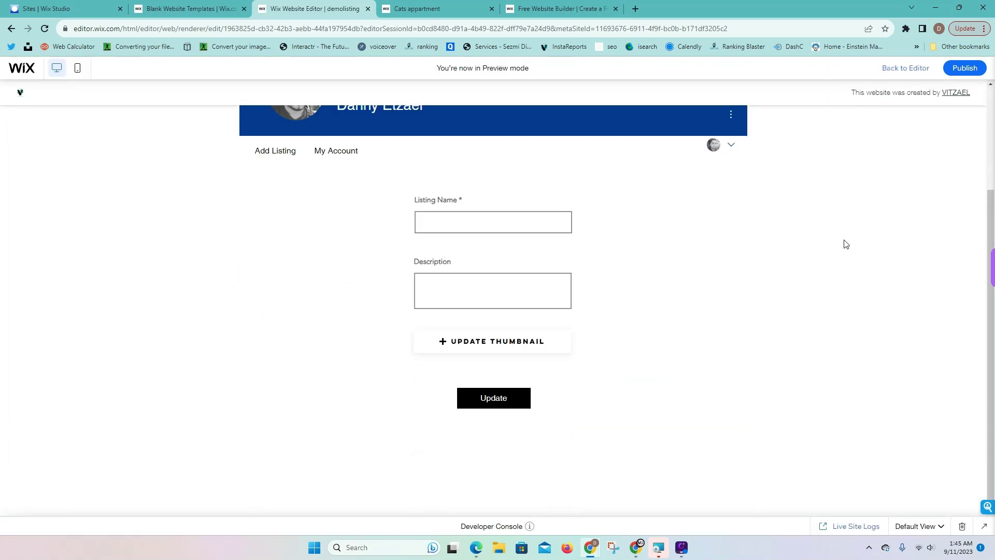
scroll(806, 358, down, 2)
scroll(310, 350, up, 3)
scroll(520, 311, down, 2)
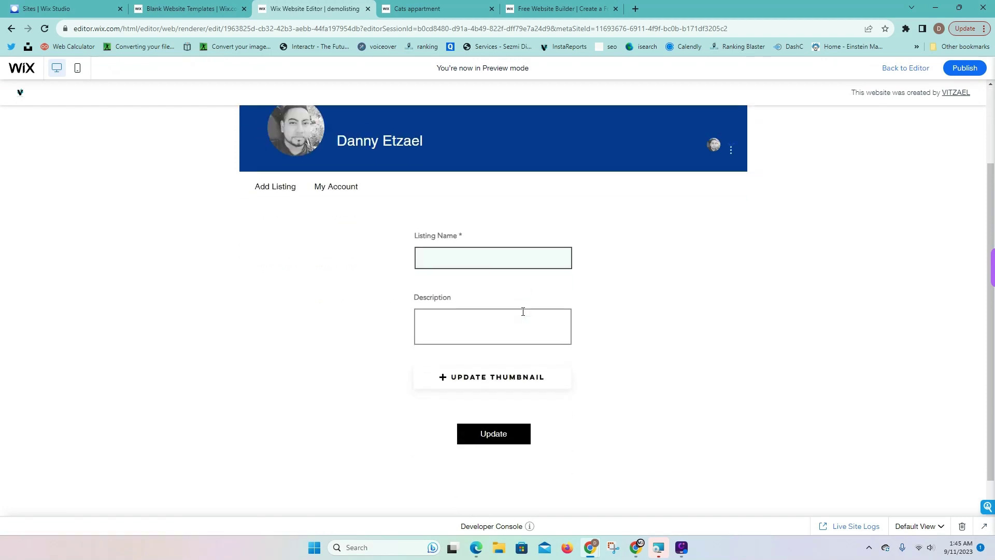
click(915, 72)
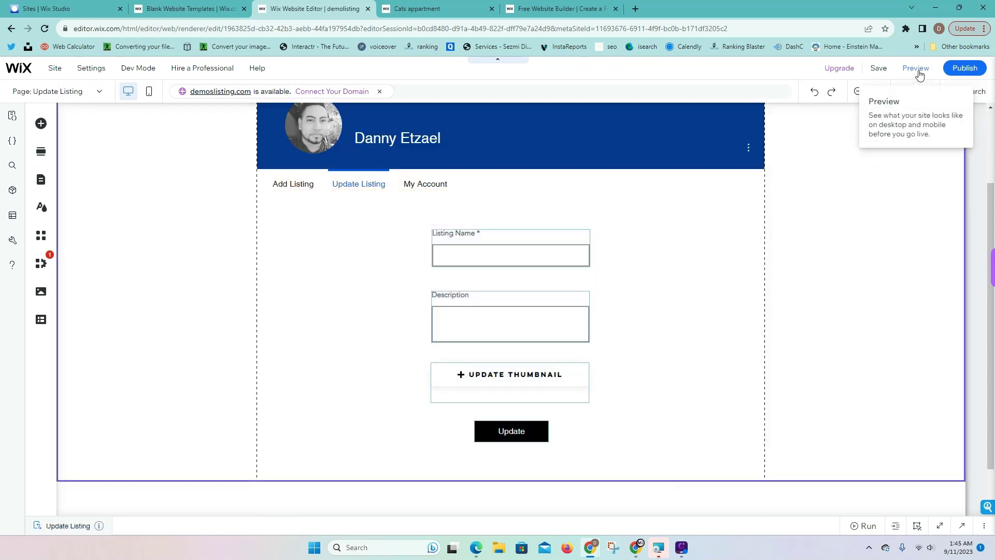
Preview the site again, review the My Account page, then go back to editing
click(917, 71)
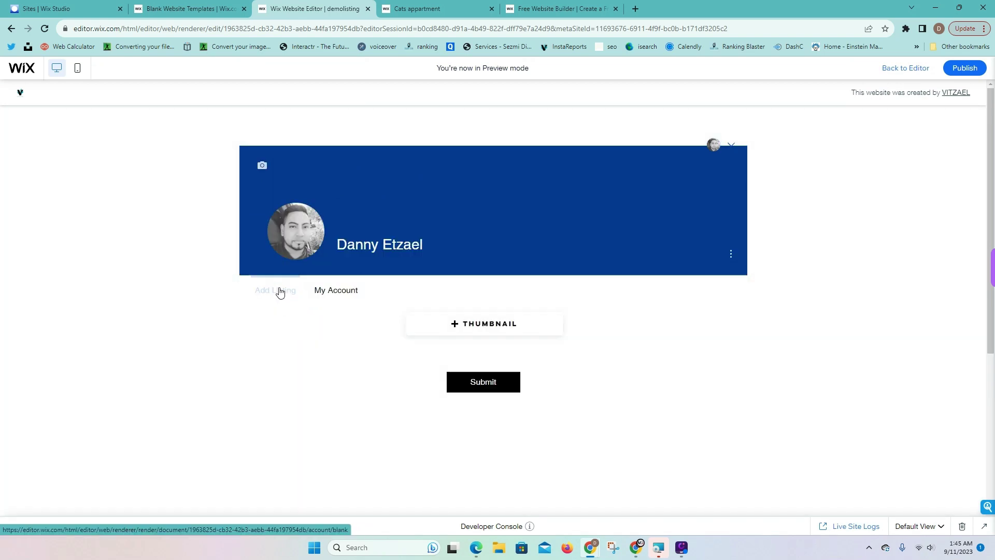
click(334, 186)
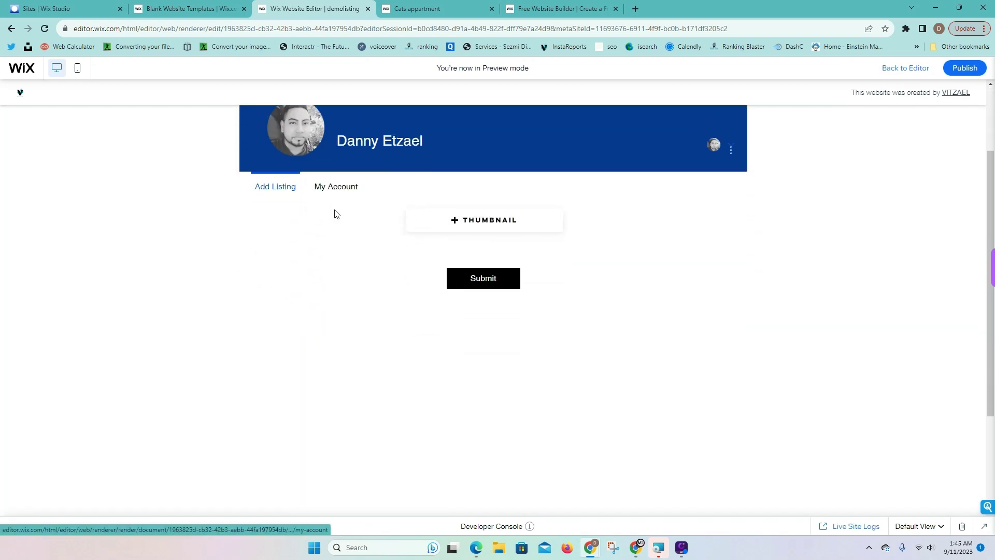
scroll(340, 267, down, 3)
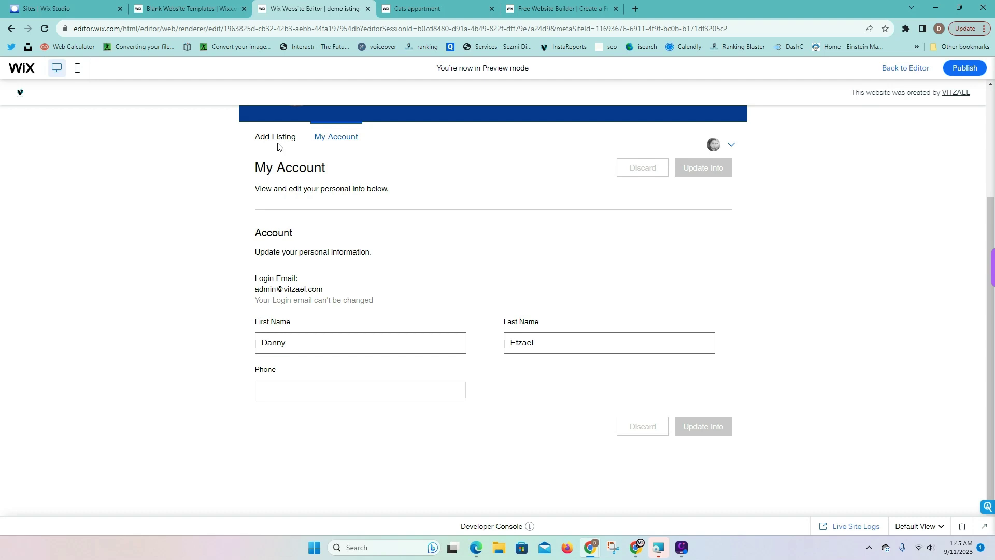
scroll(427, 215, up, 3)
scroll(346, 282, down, 3)
scroll(617, 239, up, 3)
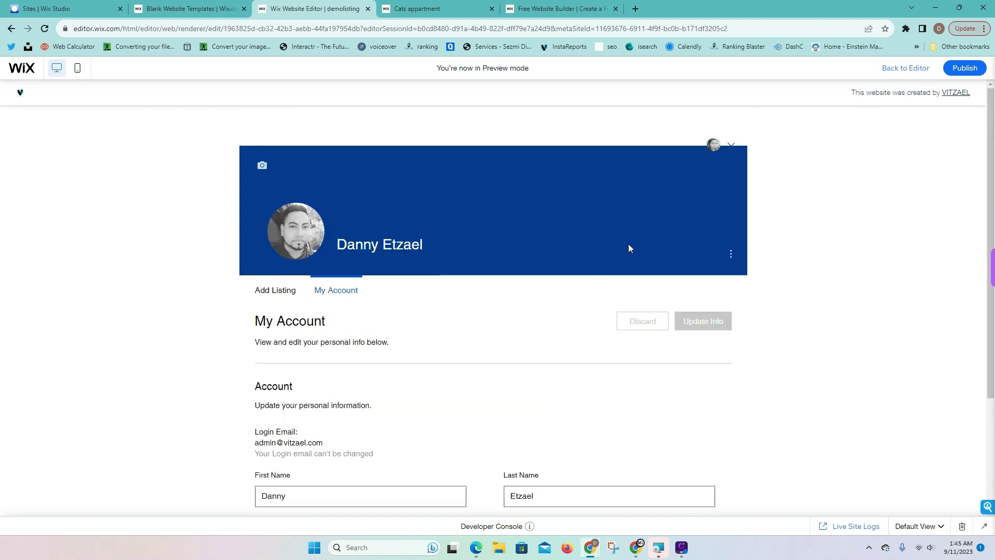
scroll(530, 270, down, 3)
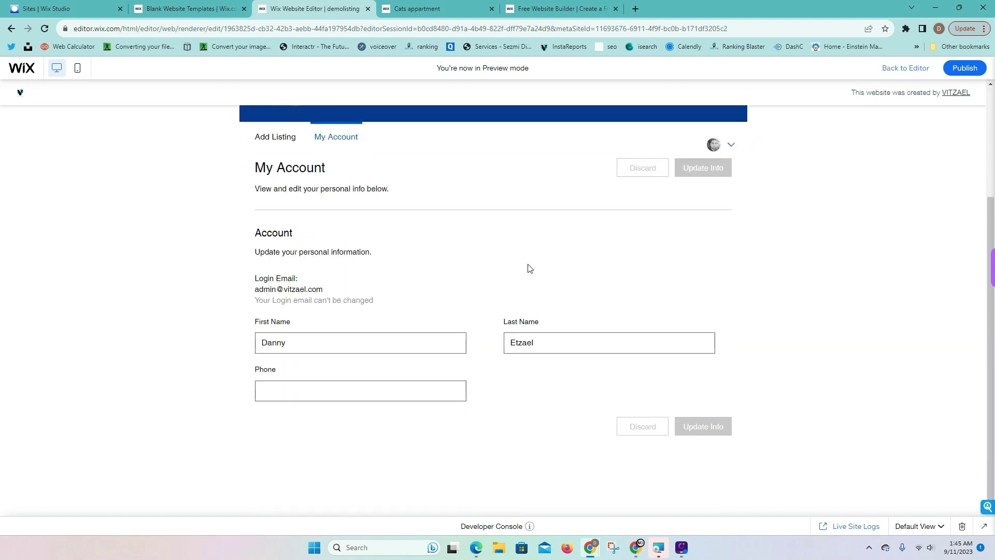
scroll(597, 222, up, 2)
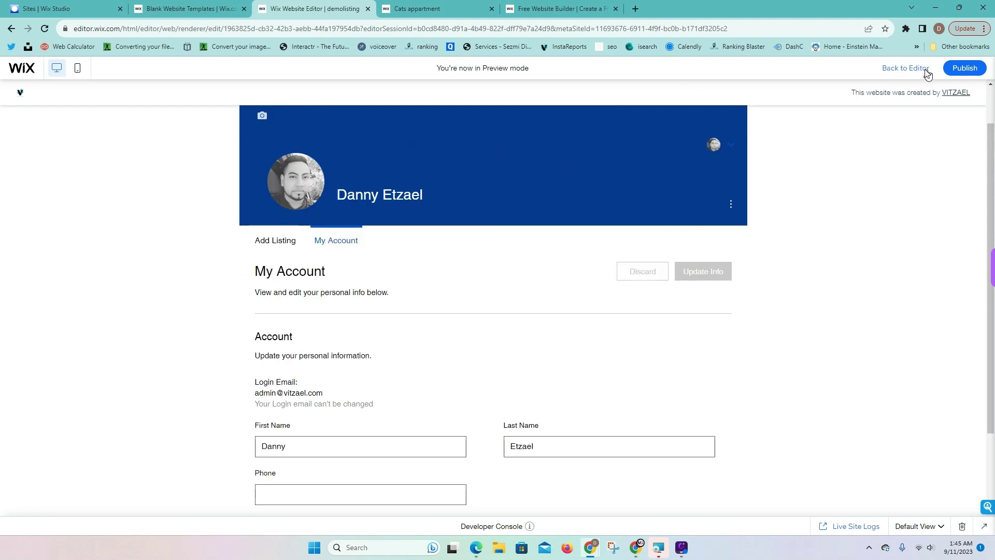
click(921, 72)
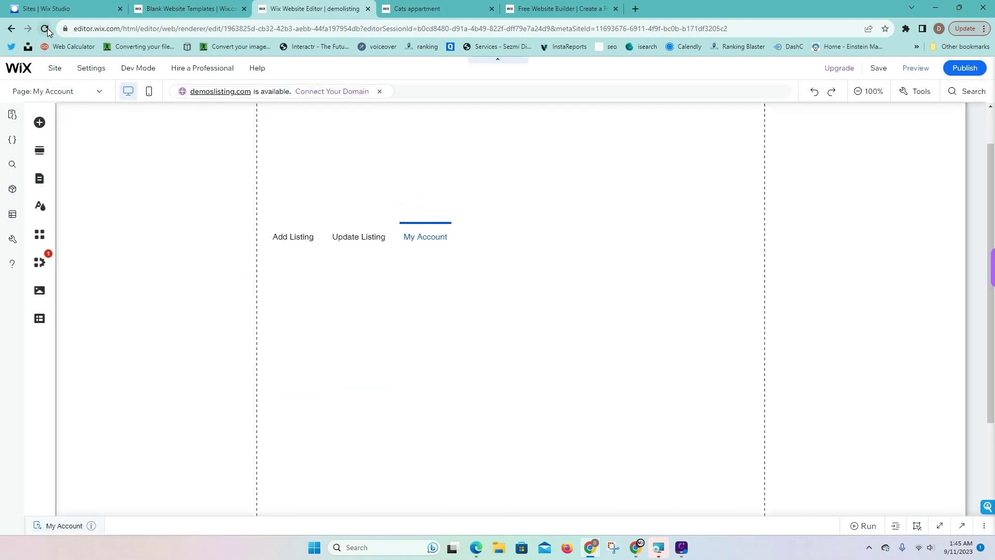
Reload the editor and open the Members Area's My Account page on the canvas
click(45, 29)
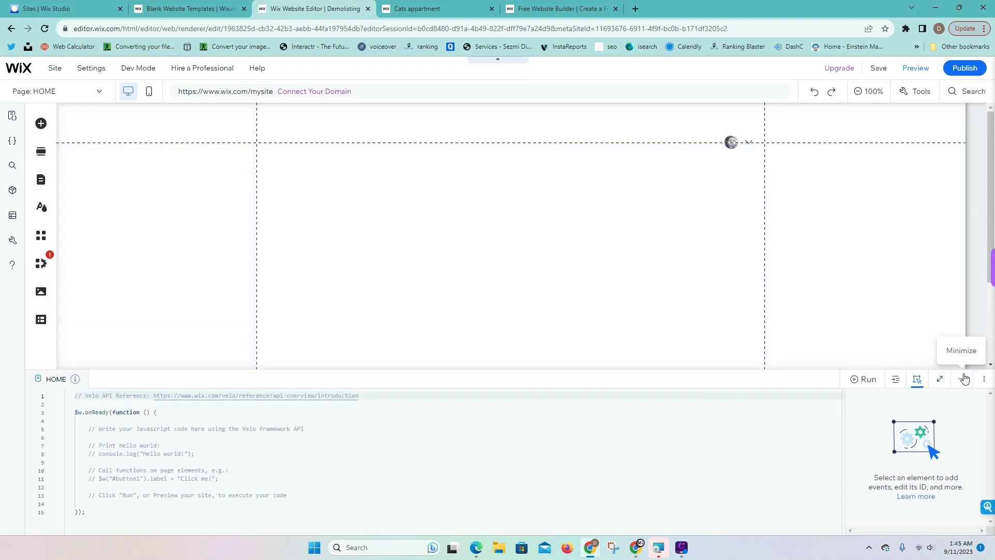
click(961, 379)
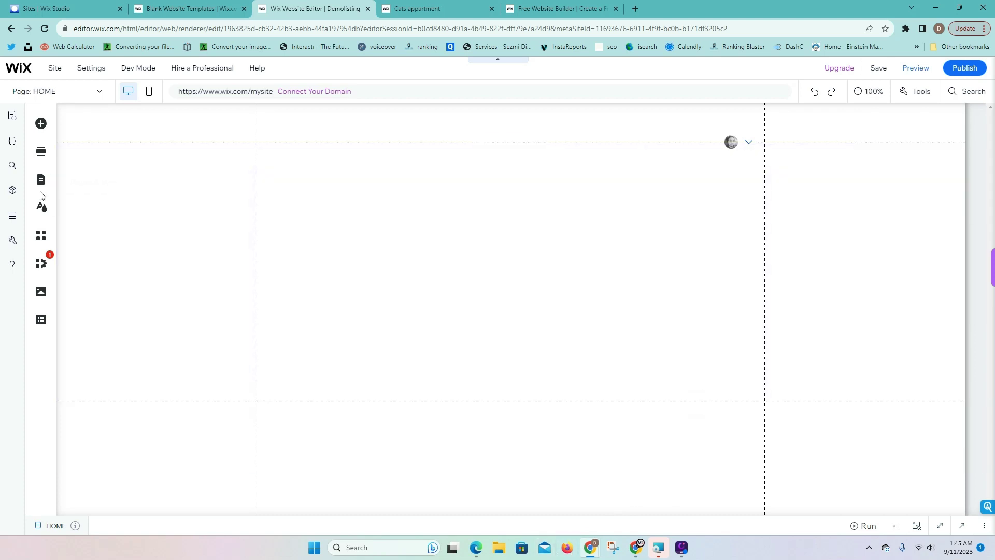
click(41, 181)
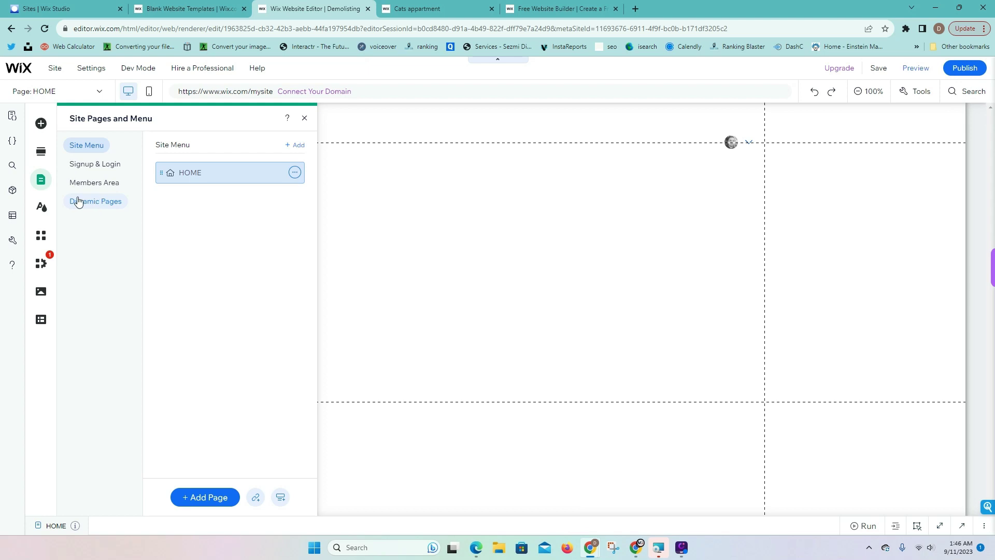
click(85, 184)
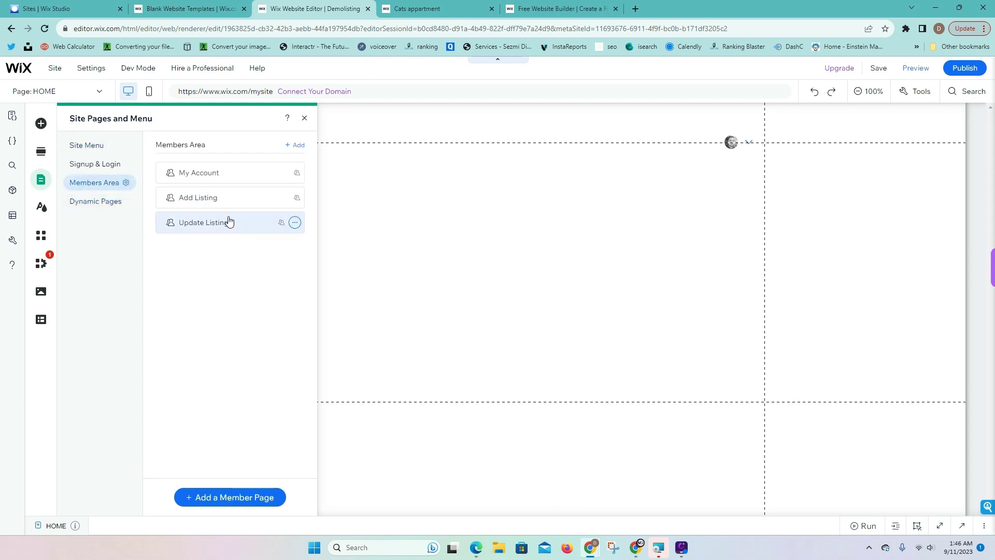
click(199, 174)
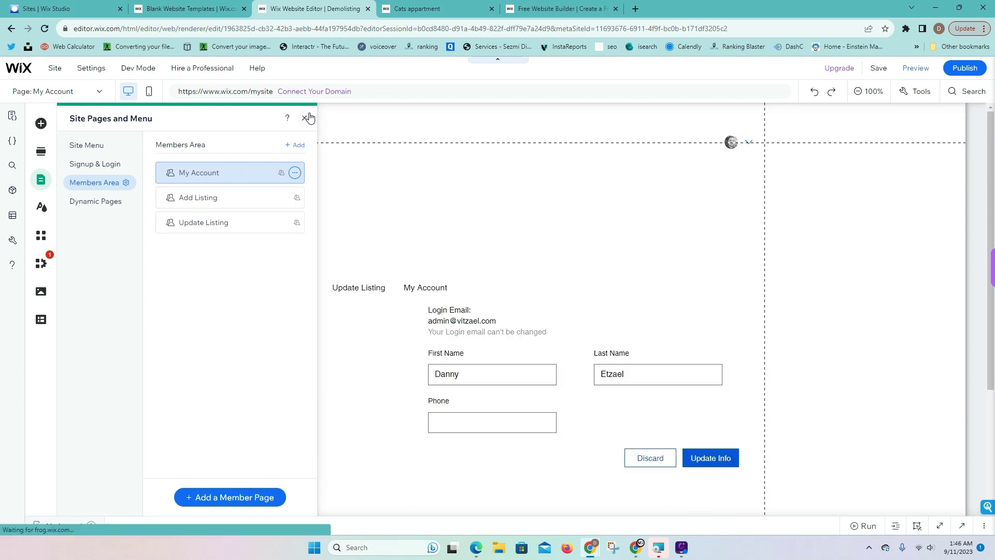
click(307, 119)
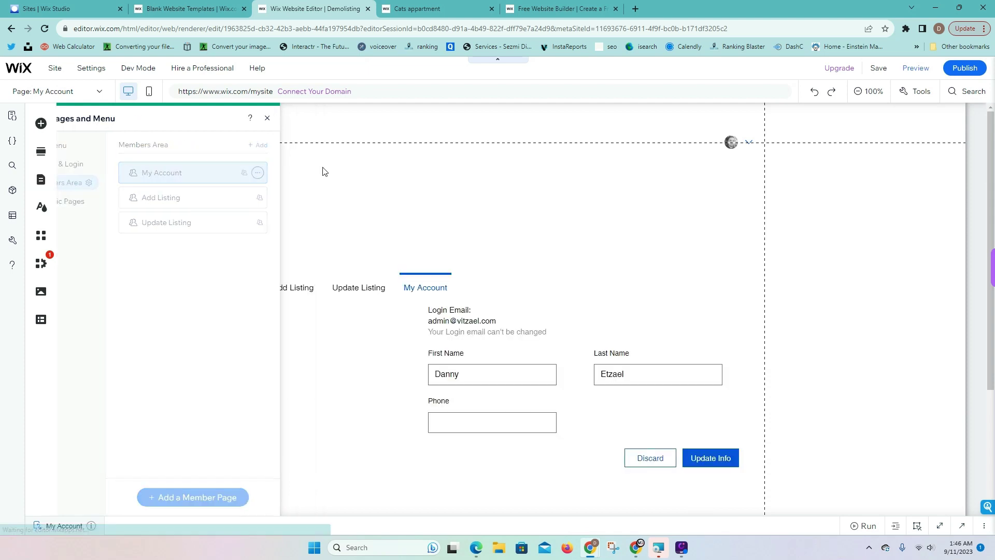
Move the My Account info widget to the section's left edge at x:0
scroll(497, 244, down, 3)
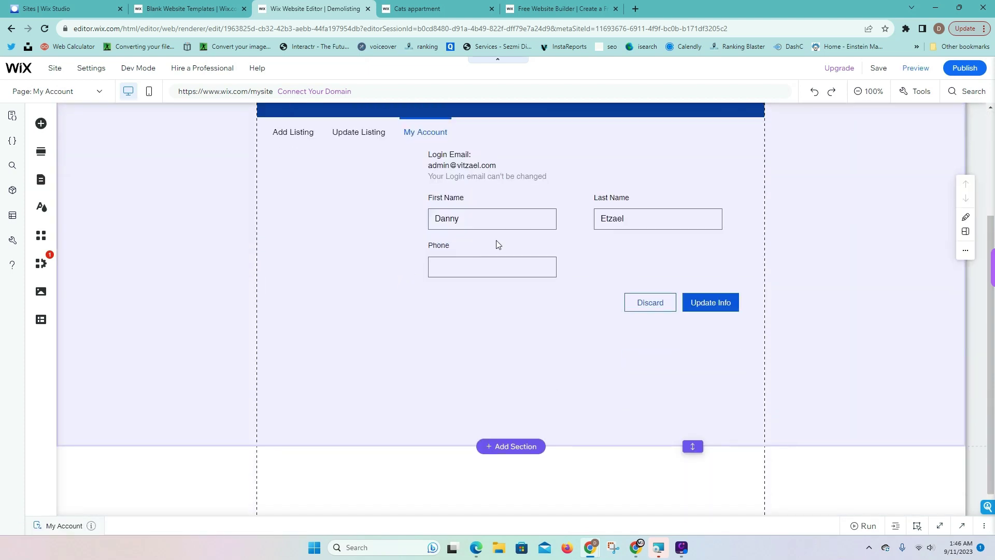
click(513, 246)
scroll(582, 286, up, 3)
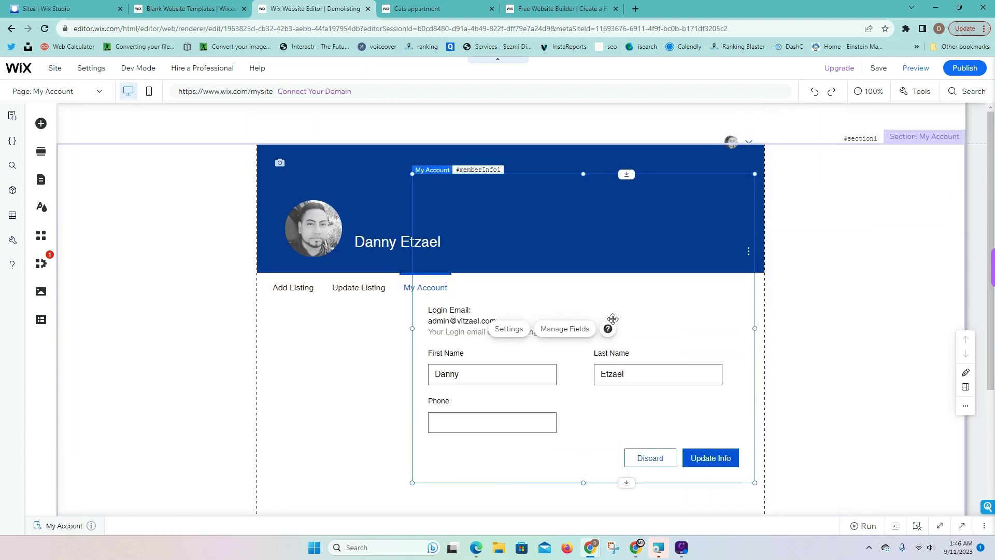
scroll(606, 311, down, 3)
drag(671, 207, 600, 340)
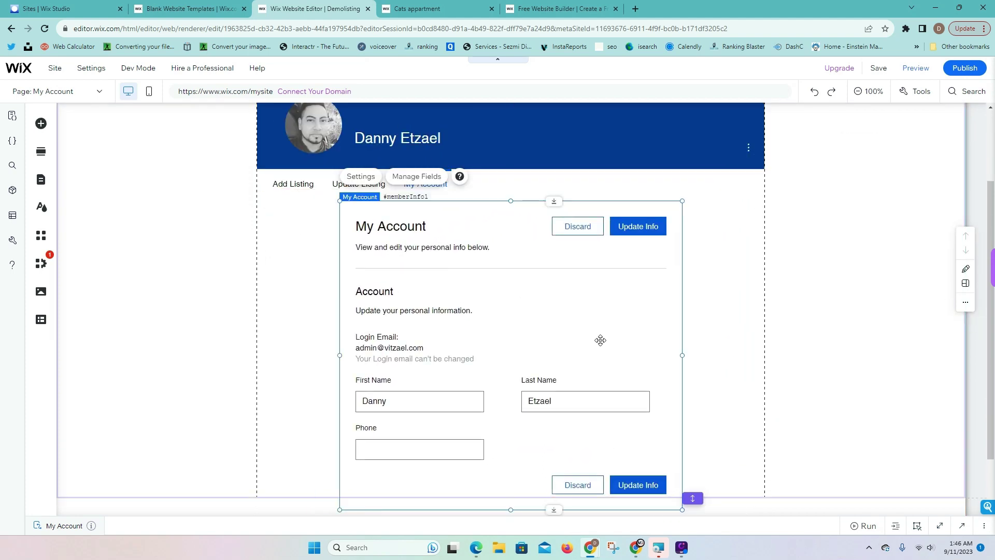
scroll(450, 325, down, 2)
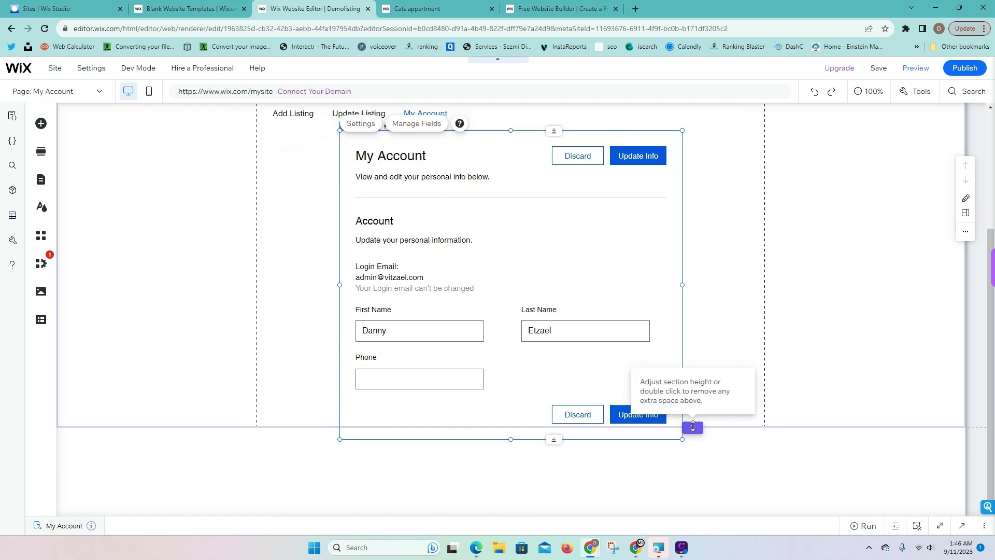
scroll(697, 362, up, 3)
click(544, 309)
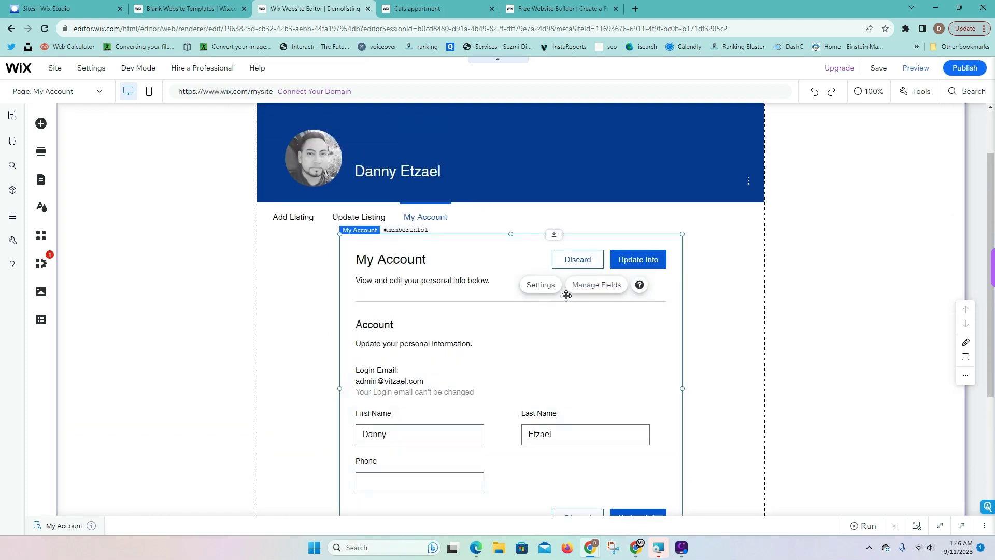
key(Delete)
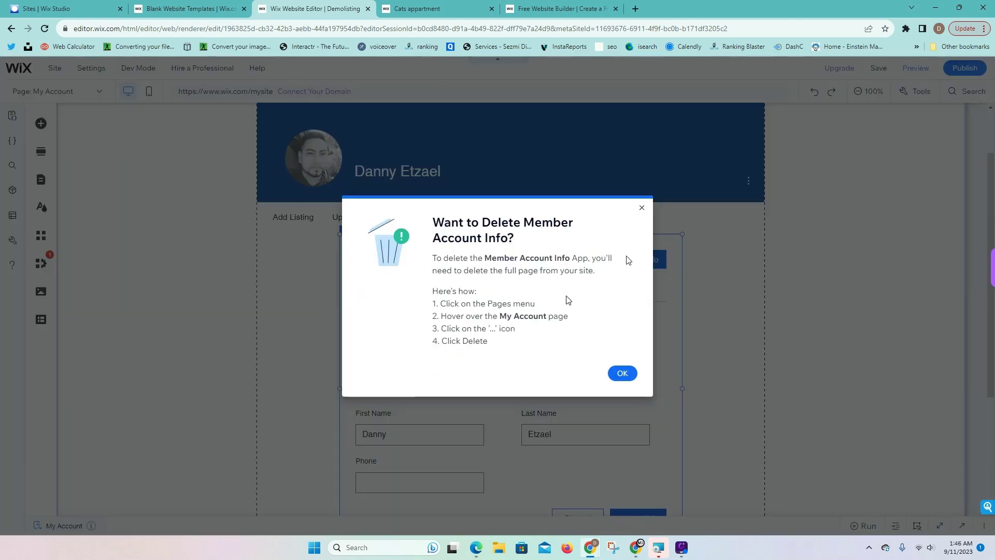
click(641, 209)
drag(606, 362, 526, 364)
key(Delete)
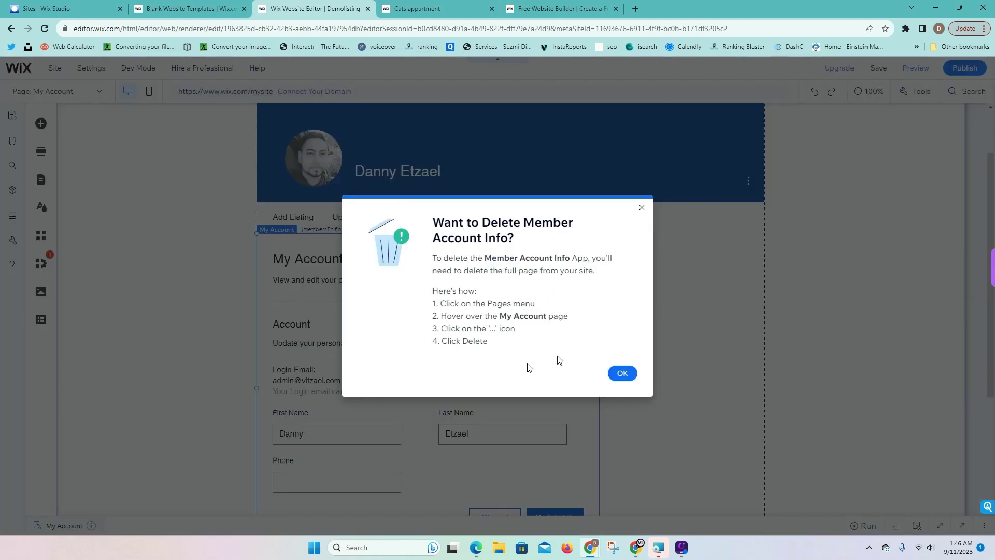
click(617, 373)
click(658, 359)
Stretch the My Account info widget to the full section width, about 940 px
click(536, 310)
drag(599, 390, 763, 391)
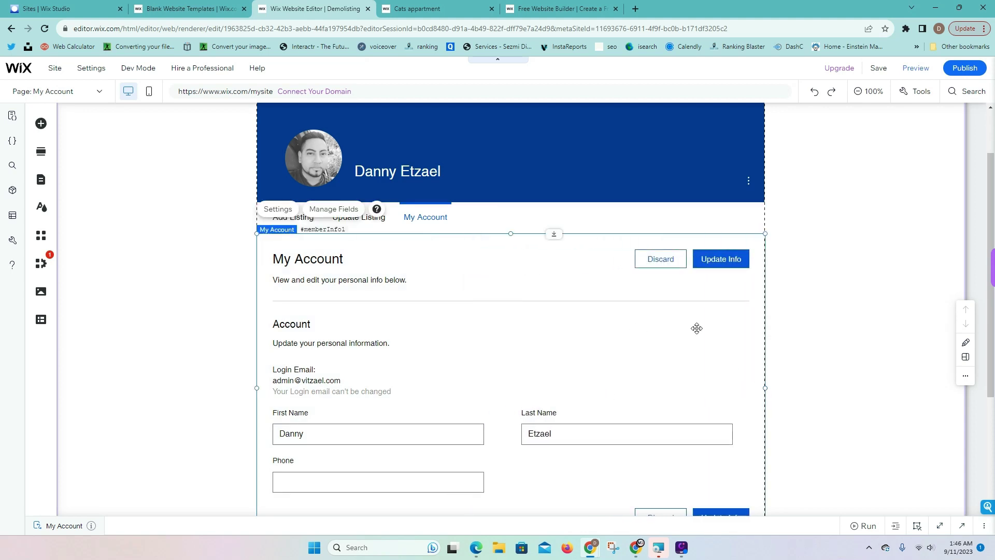
click(751, 317)
scroll(719, 319, down, 4)
scroll(719, 318, up, 4)
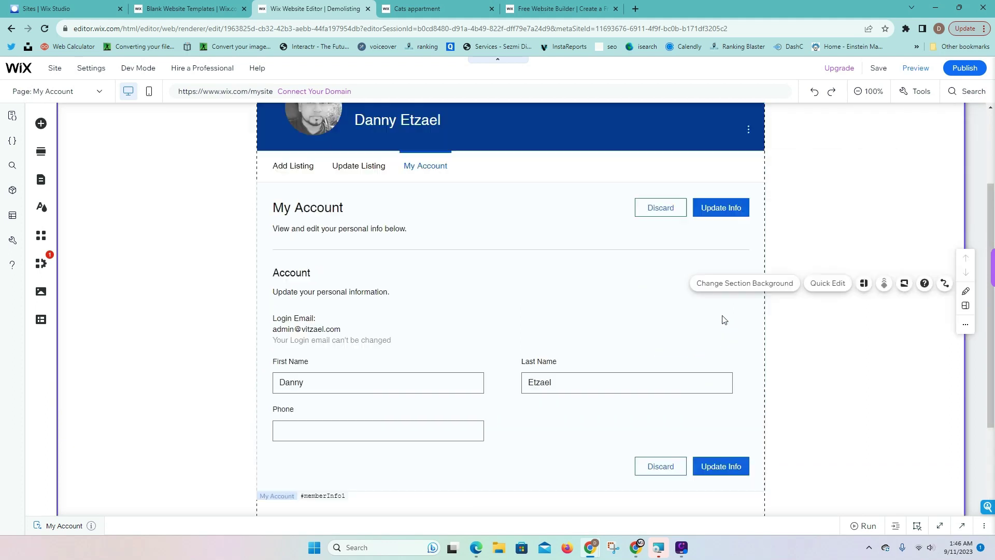
Preview the site with the Developer Console minimized, viewing Update Listing then Add Listing
click(915, 68)
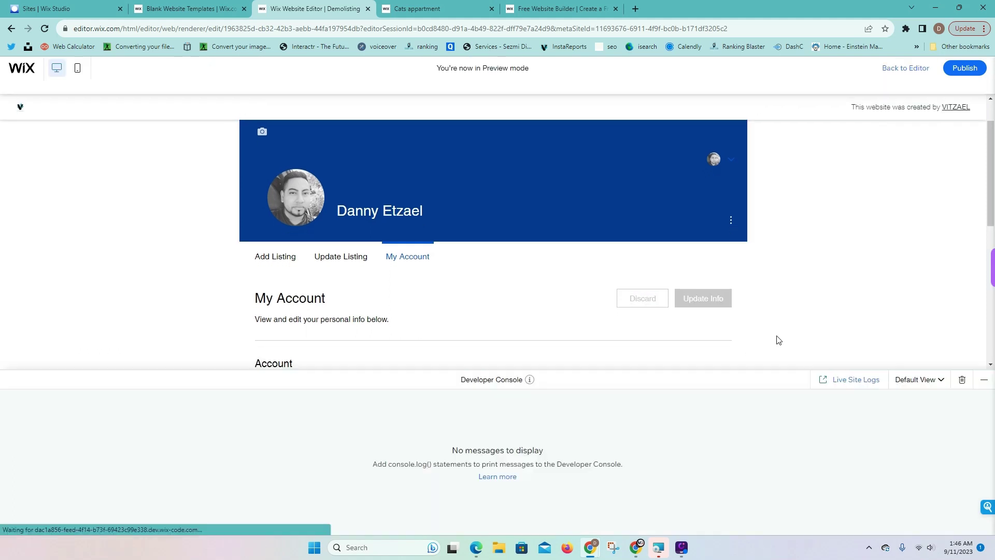
click(980, 384)
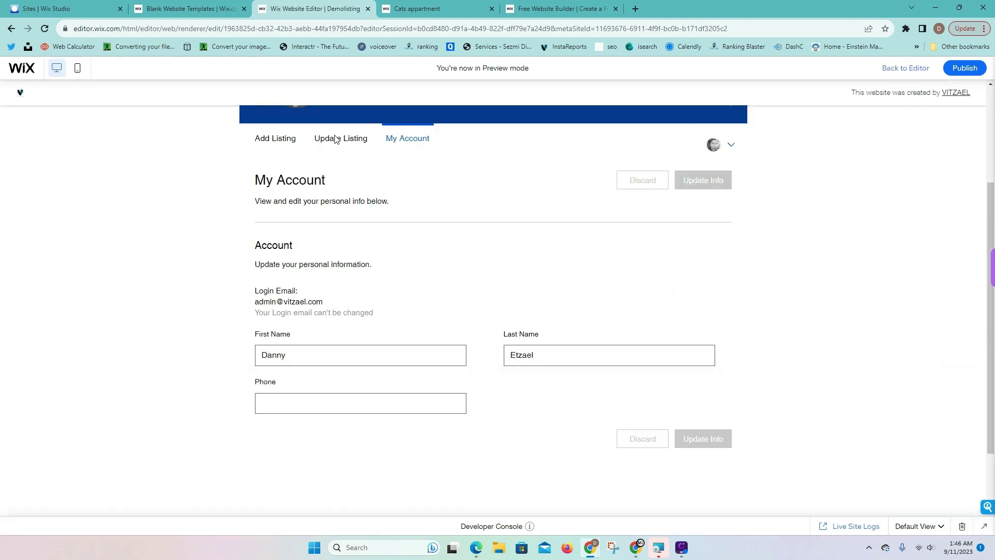
scroll(336, 139, up, 3)
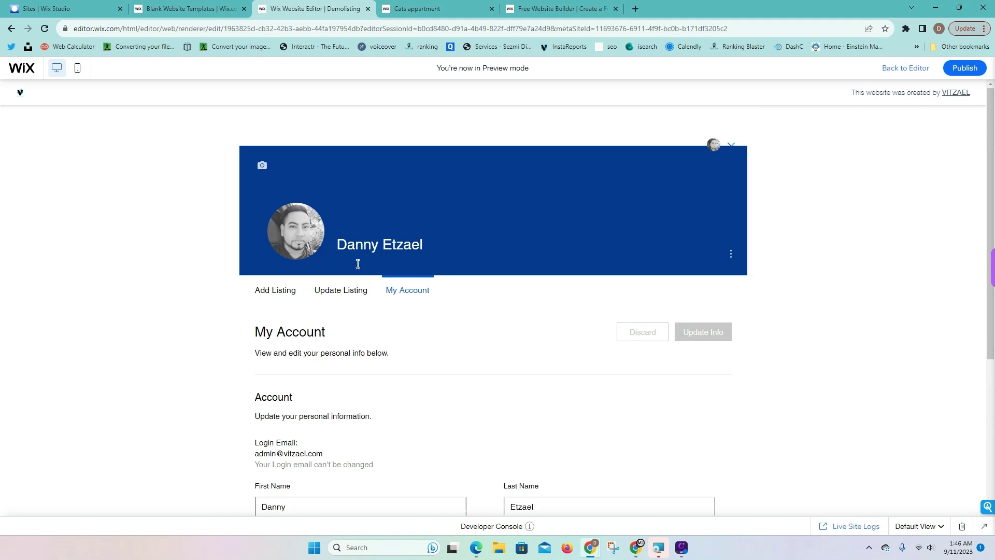
click(329, 284)
scroll(329, 285, down, 2)
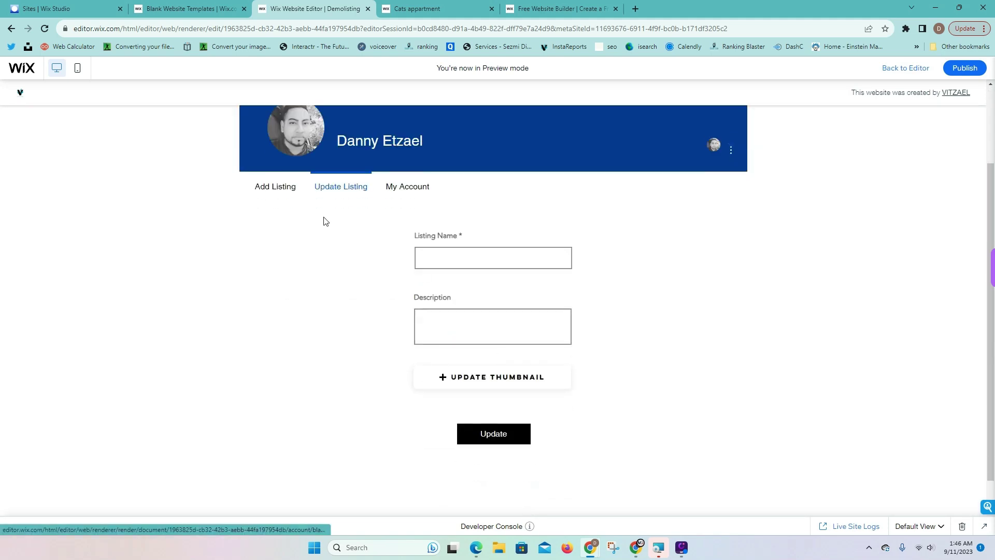
click(275, 185)
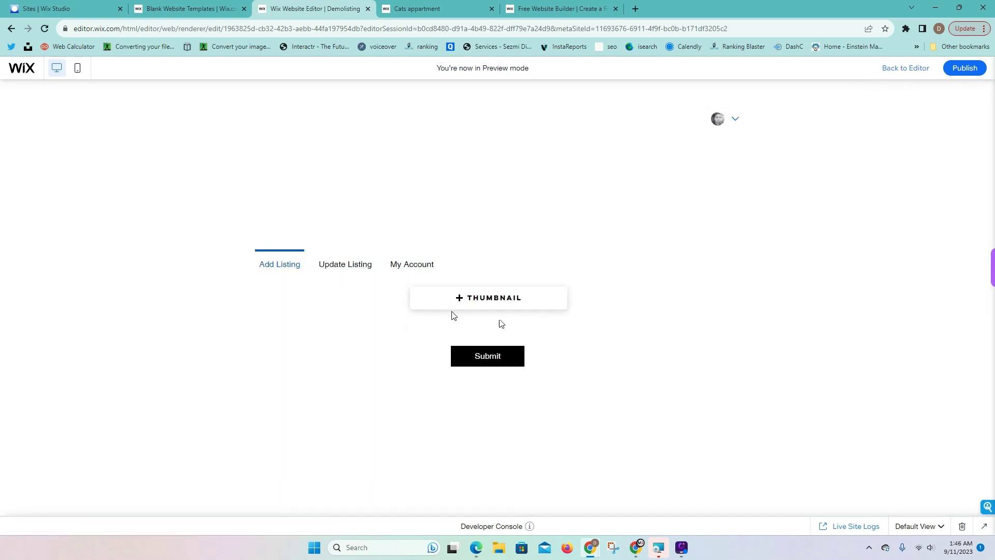
Move the THUMBNAIL upload button lower to make room for the form fields
scroll(491, 332, down, 4)
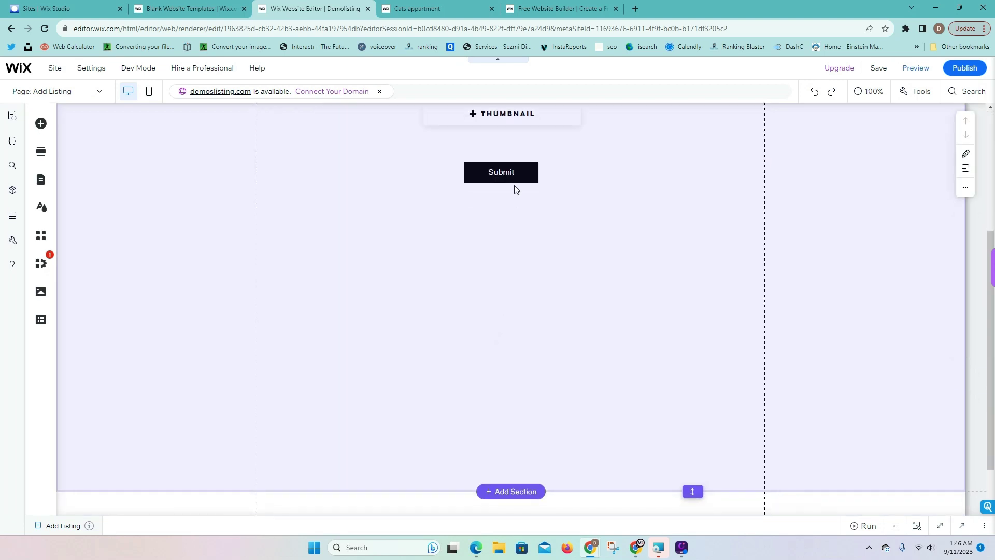
click(512, 166)
scroll(515, 171, up, 2)
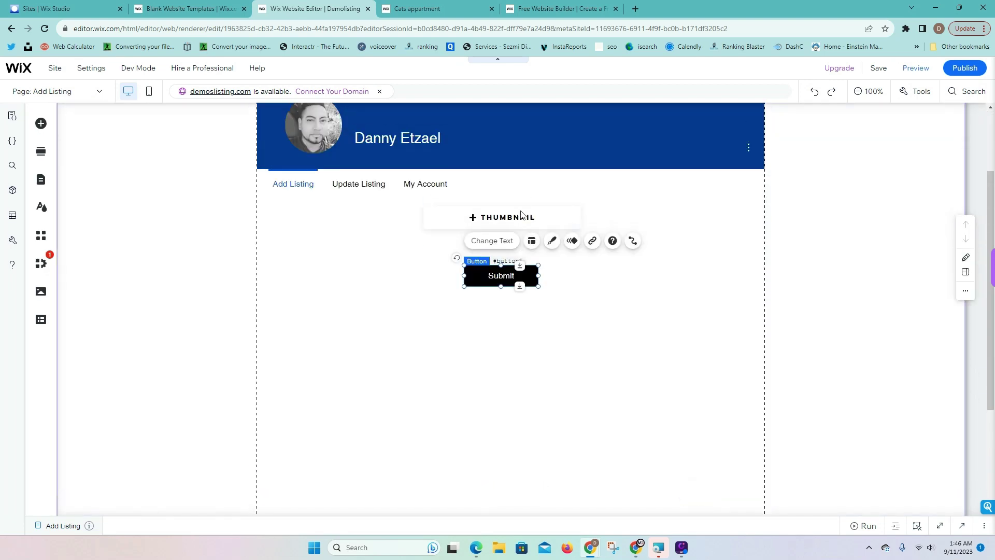
click(524, 207)
drag(541, 207, 543, 340)
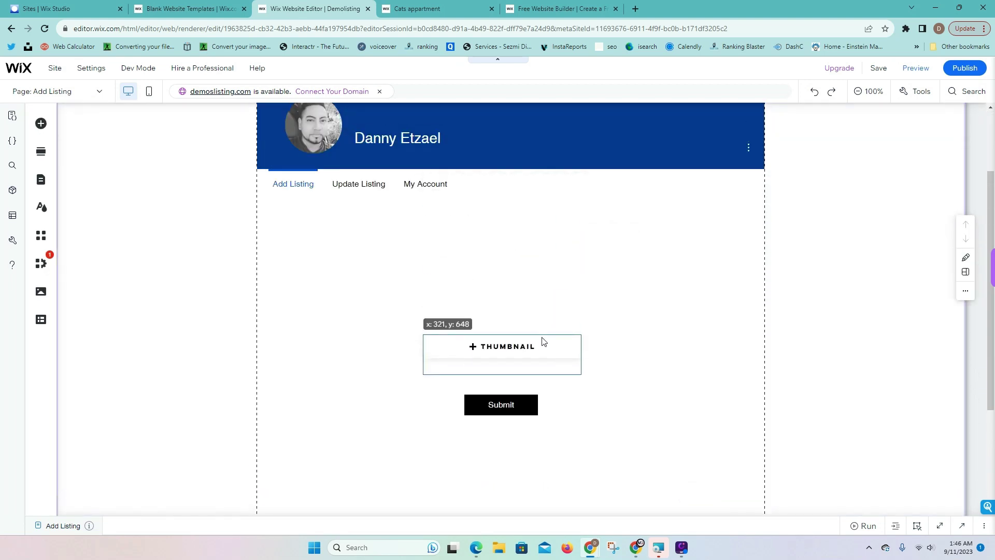
click(57, 122)
Align the Listing Name input directly above the Description box
click(570, 246)
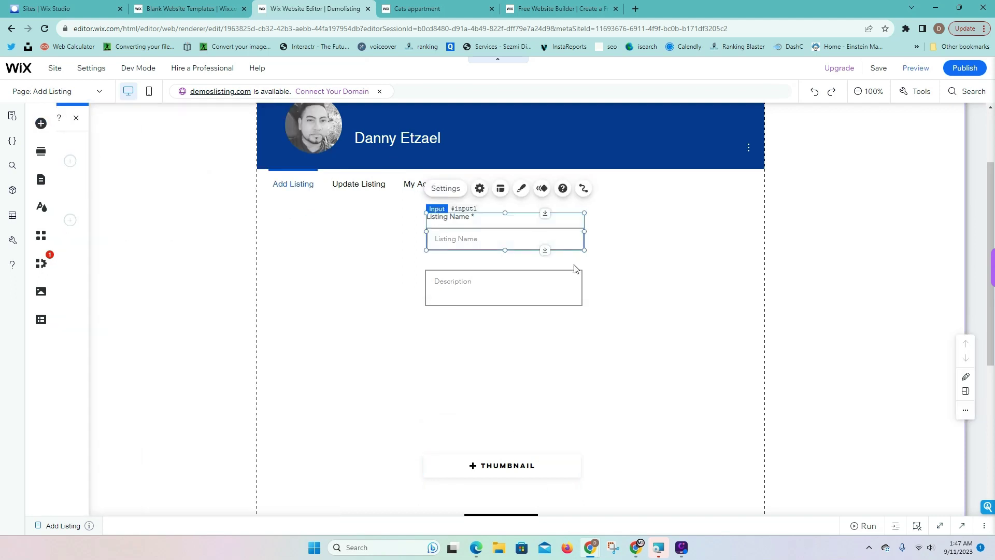
drag(544, 231, 524, 235)
drag(523, 280, 526, 275)
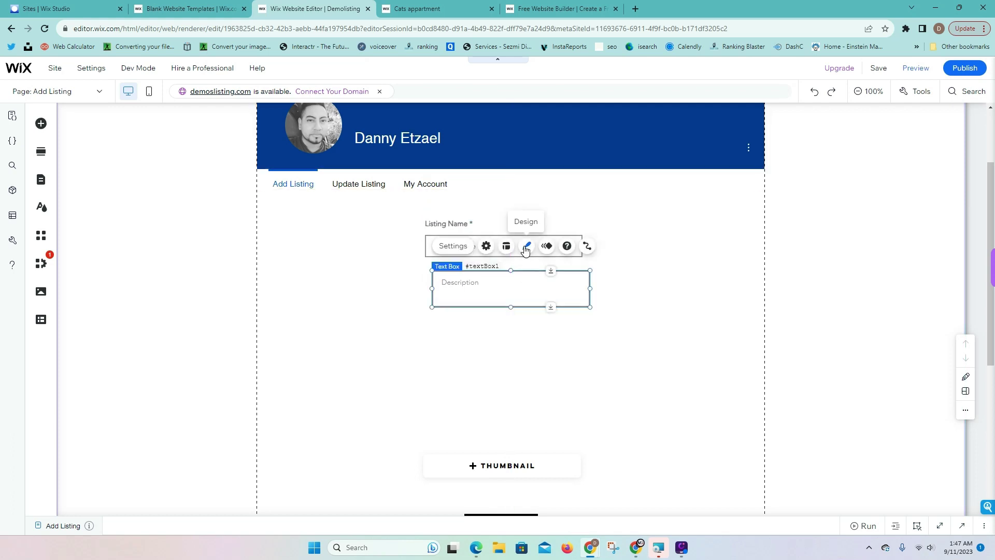
click(452, 233)
drag(452, 232, 459, 233)
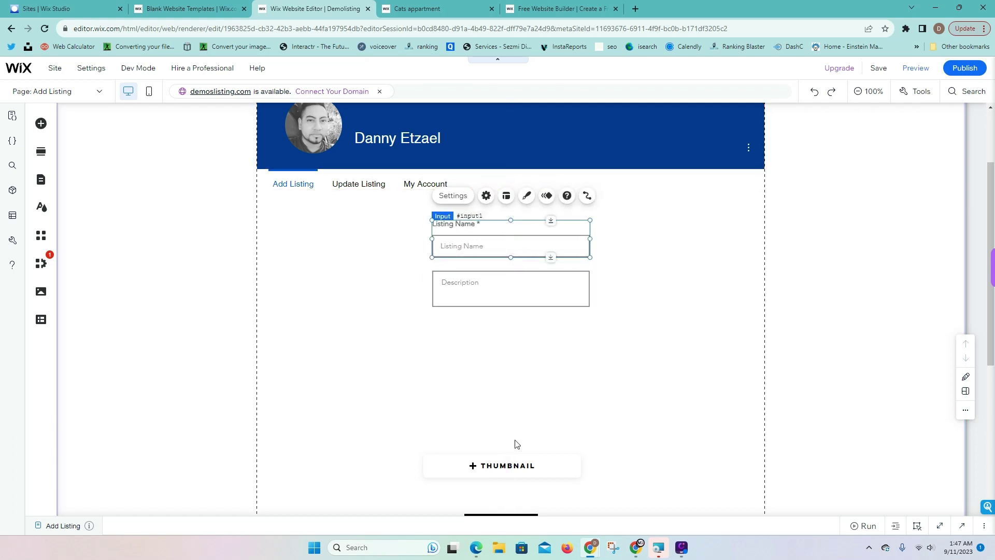
Place the Thumbnail upload and Submit button directly beneath Description
drag(519, 444, 529, 311)
scroll(534, 487, down, 2)
drag(511, 420, 518, 284)
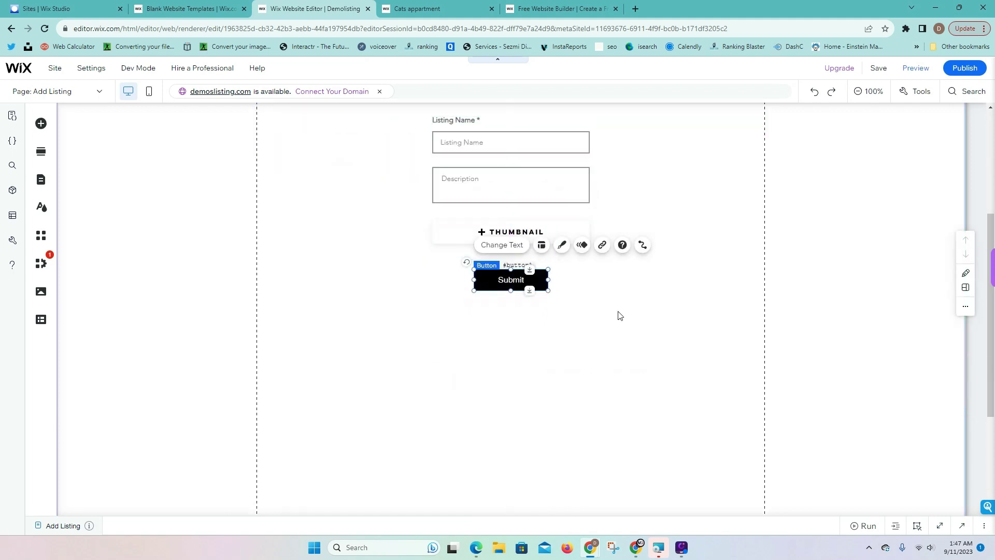
scroll(641, 306, up, 4)
Slightly adjust the height of the member menu strip
click(548, 288)
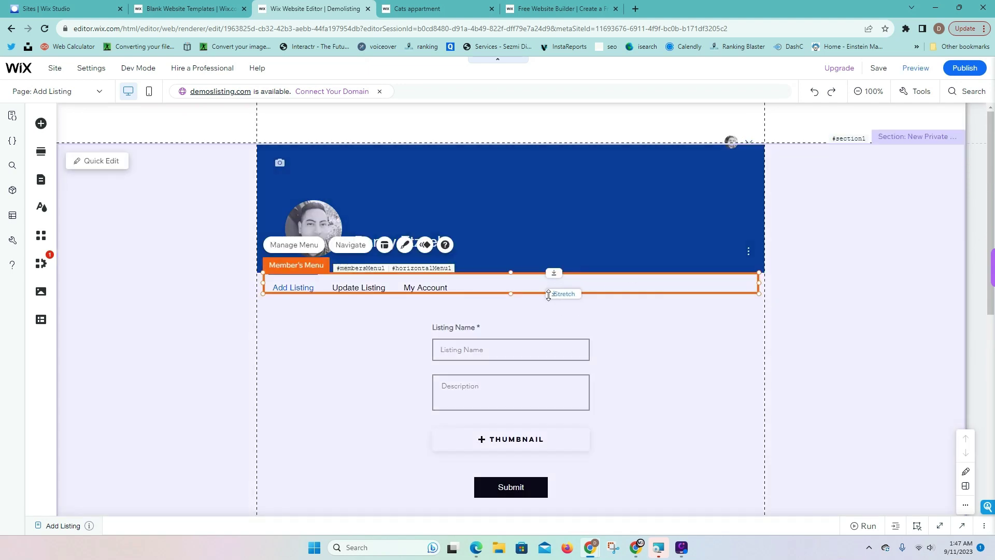
mouse_move(553, 294)
mouse_down()
mouse_move(551, 306)
mouse_move(553, 294)
mouse_up()
click(714, 356)
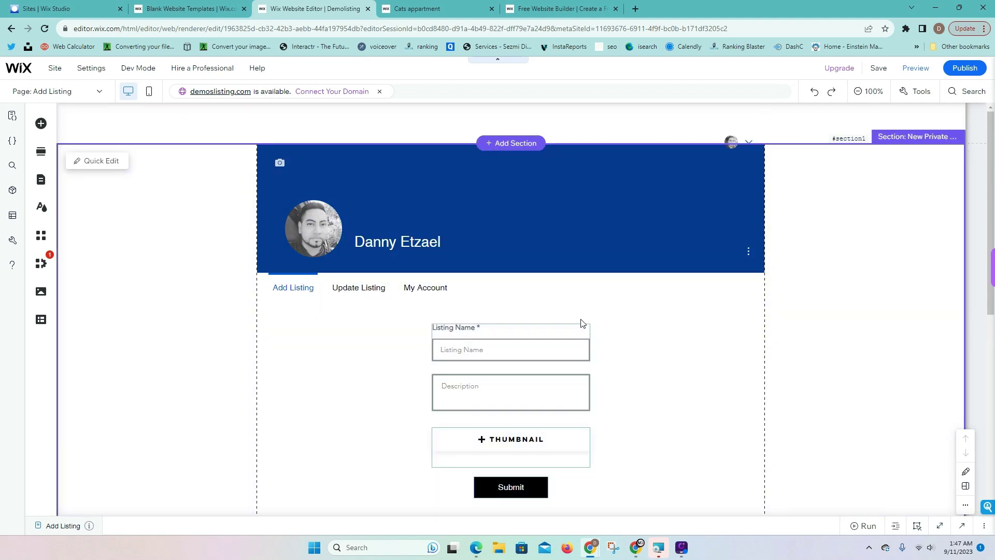
scroll(546, 386, down, 2)
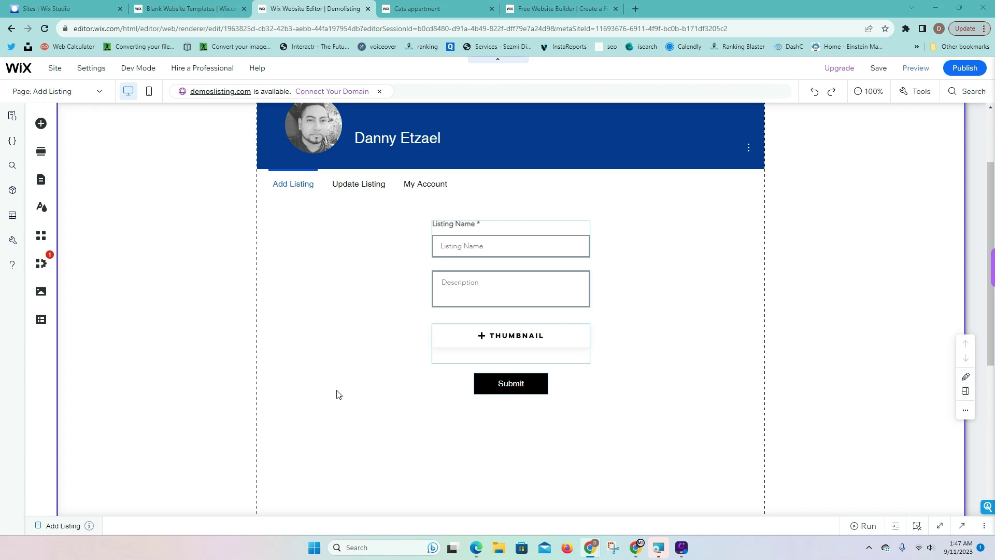
Replace the Add Listing page's default code with member-login code that saves the member ID into dataset1
click(959, 527)
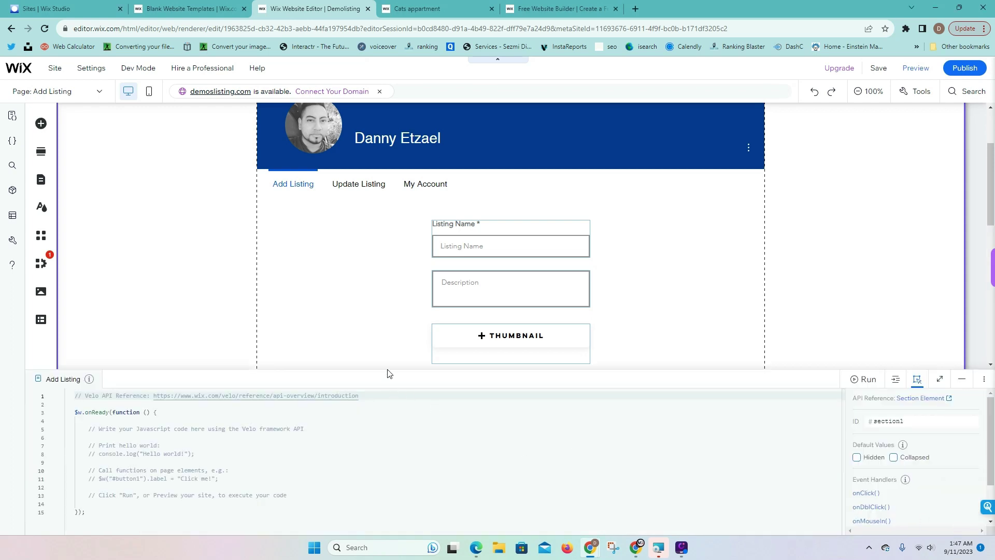
drag(386, 368, 384, 249)
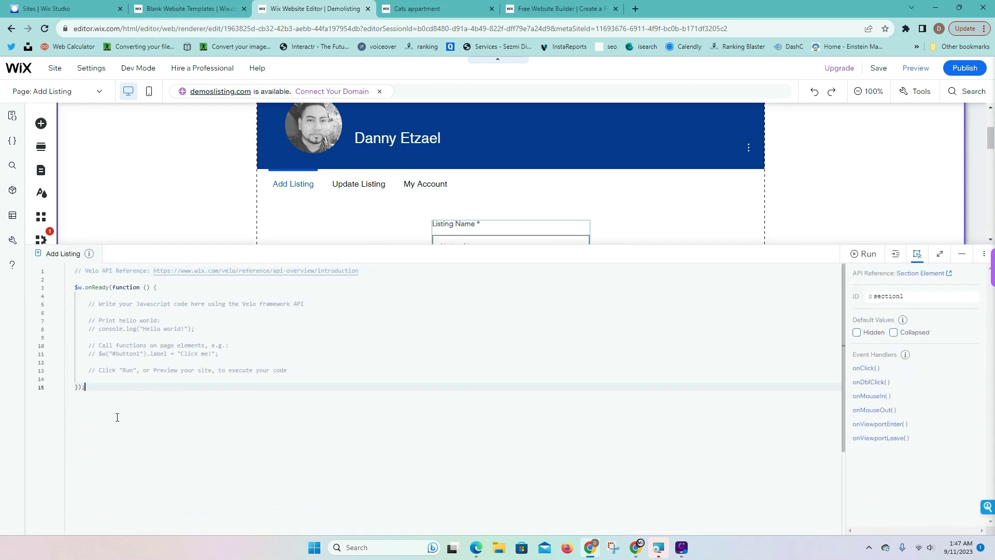
drag(138, 433, 81, 262)
key(Delete)
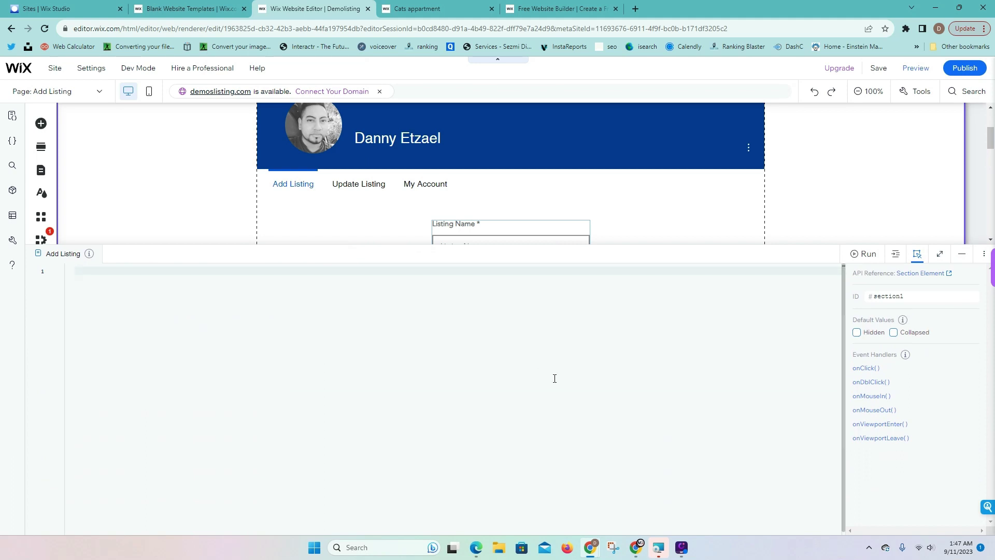
key(ctrl+v)
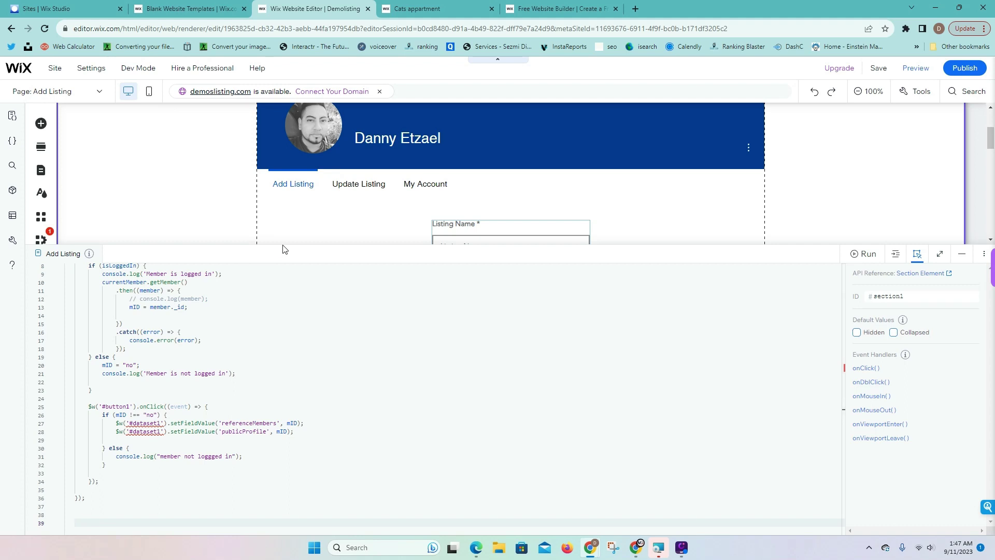
drag(280, 243, 284, 169)
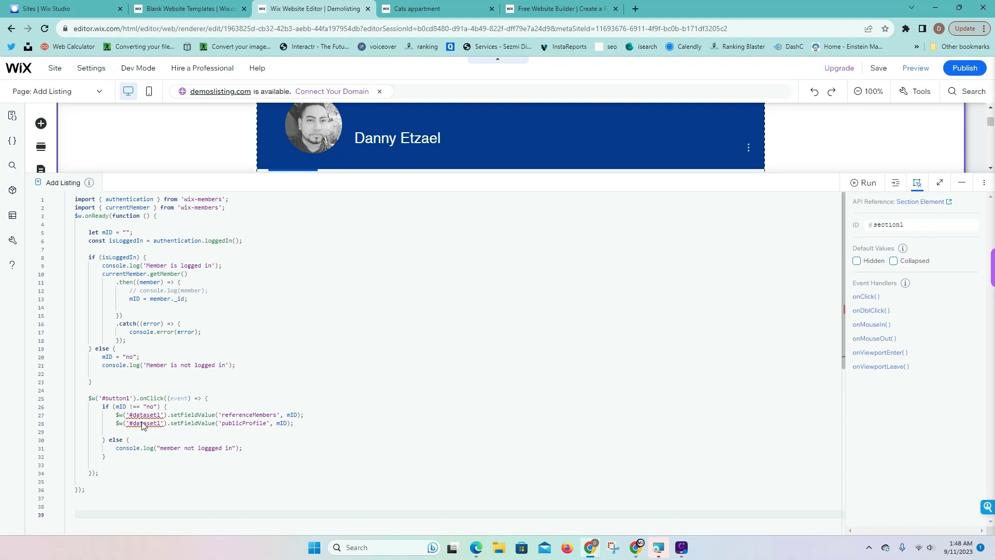
mouse_move(134, 425)
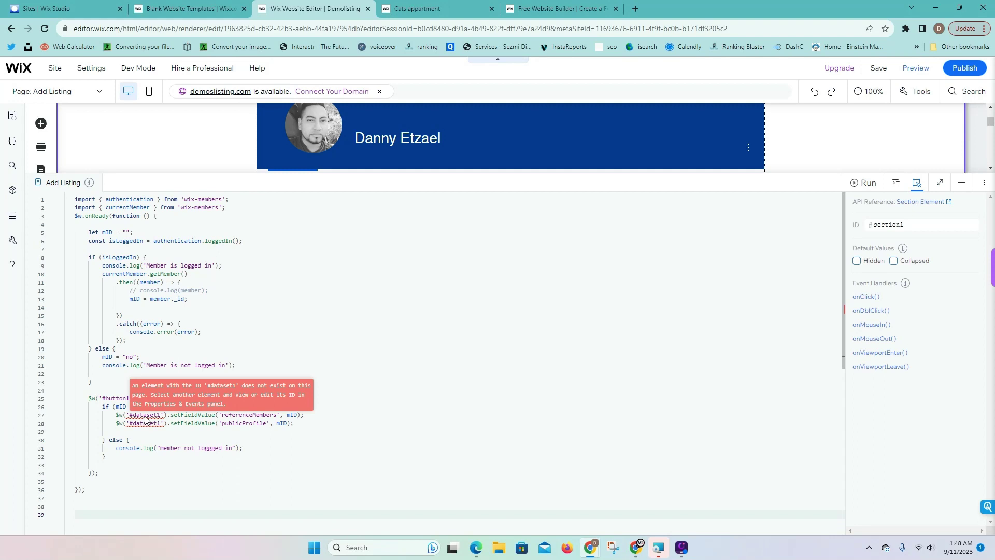
click(961, 182)
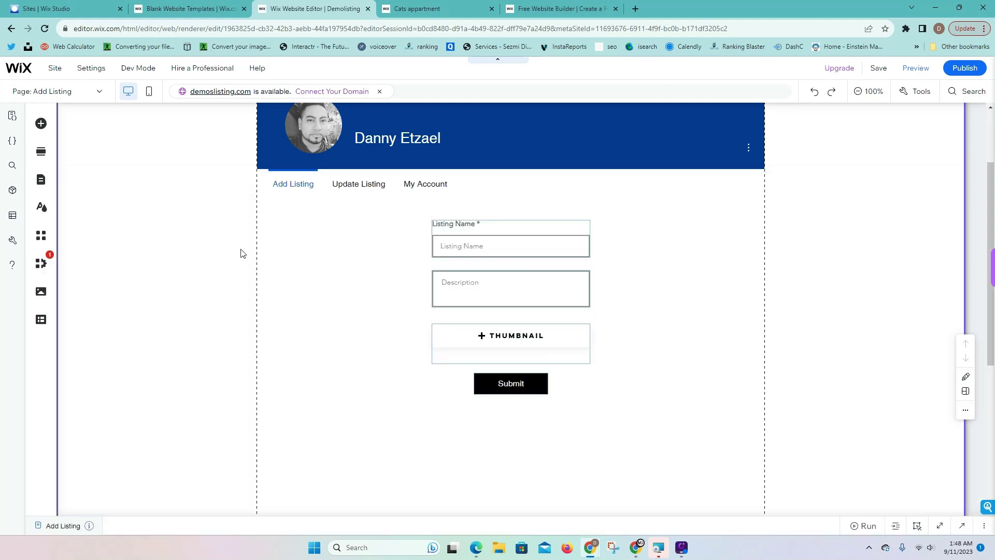
Add a CMS dataset to the Add Listing page and place it left of the form
click(41, 321)
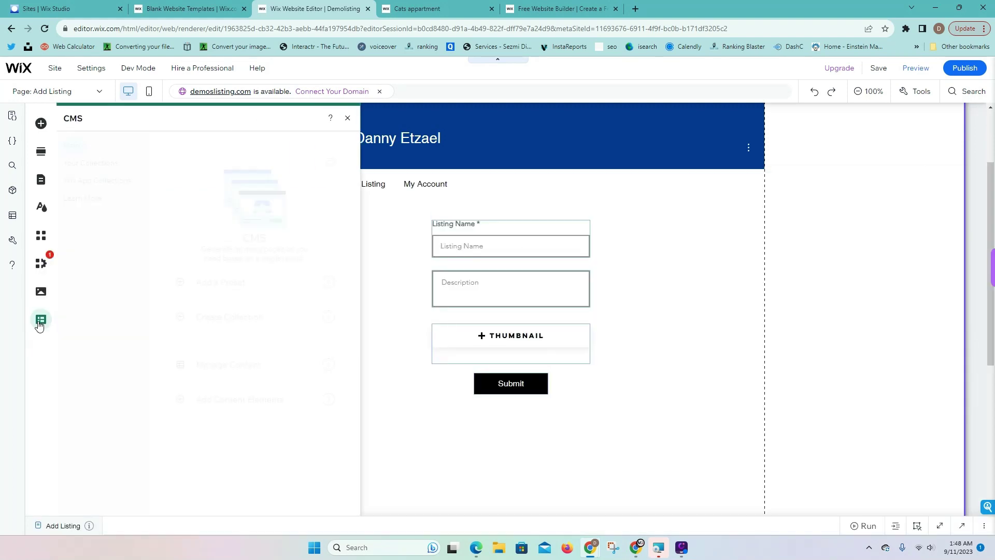
click(251, 400)
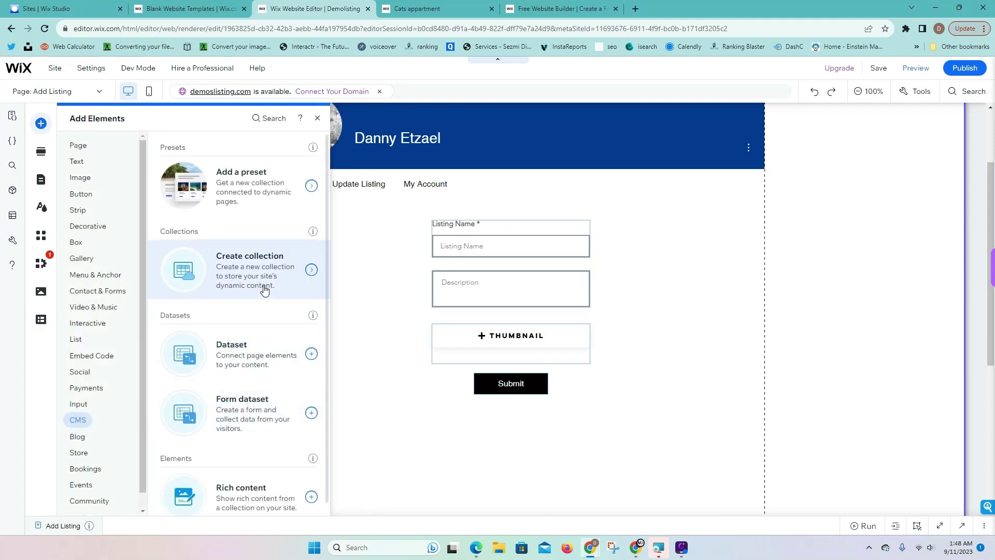
click(229, 368)
drag(533, 313, 320, 247)
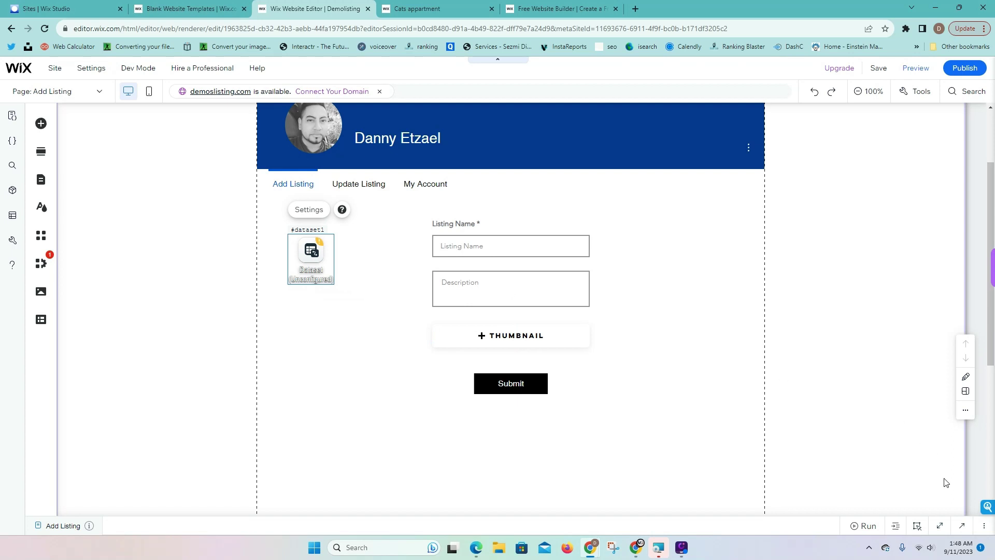
click(964, 527)
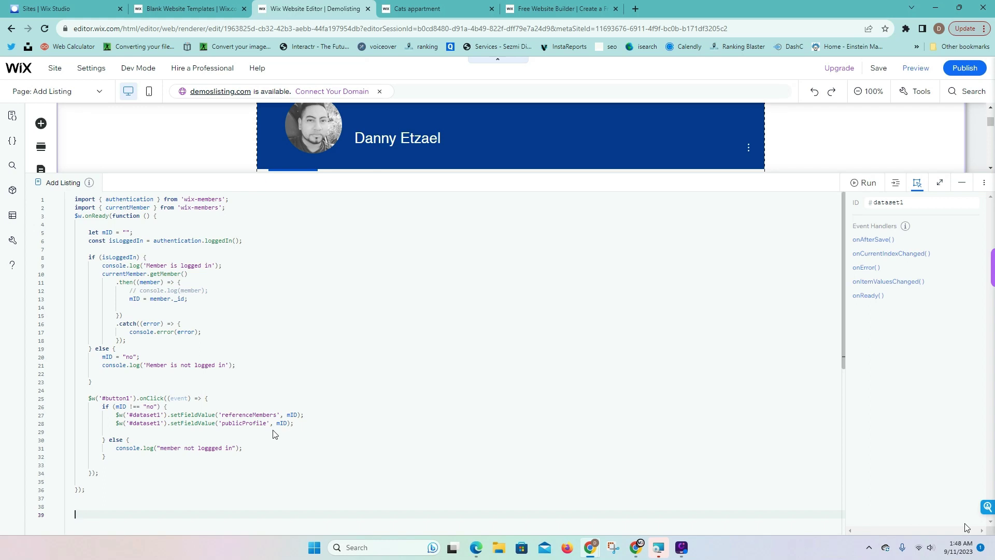
click(150, 417)
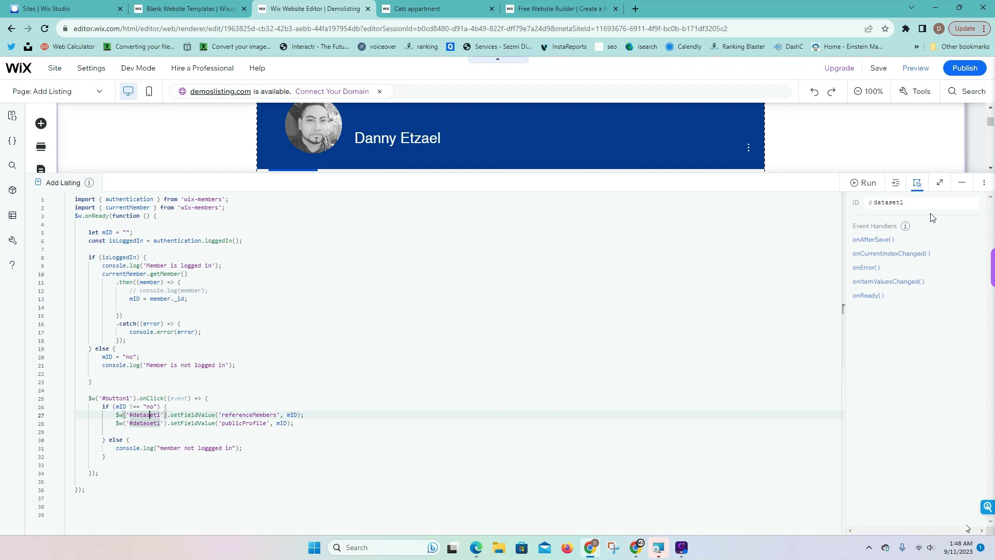
click(961, 183)
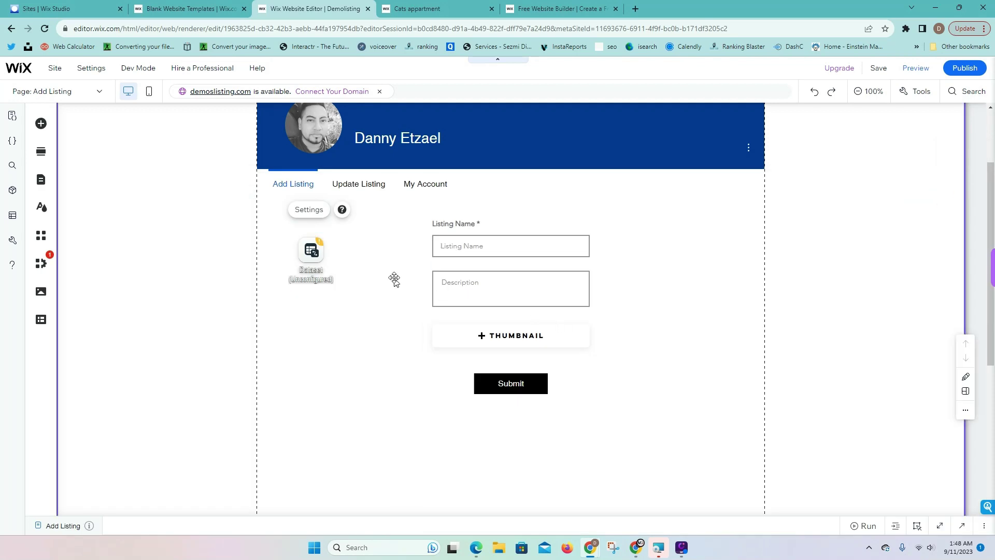
click(962, 525)
double_click(904, 203)
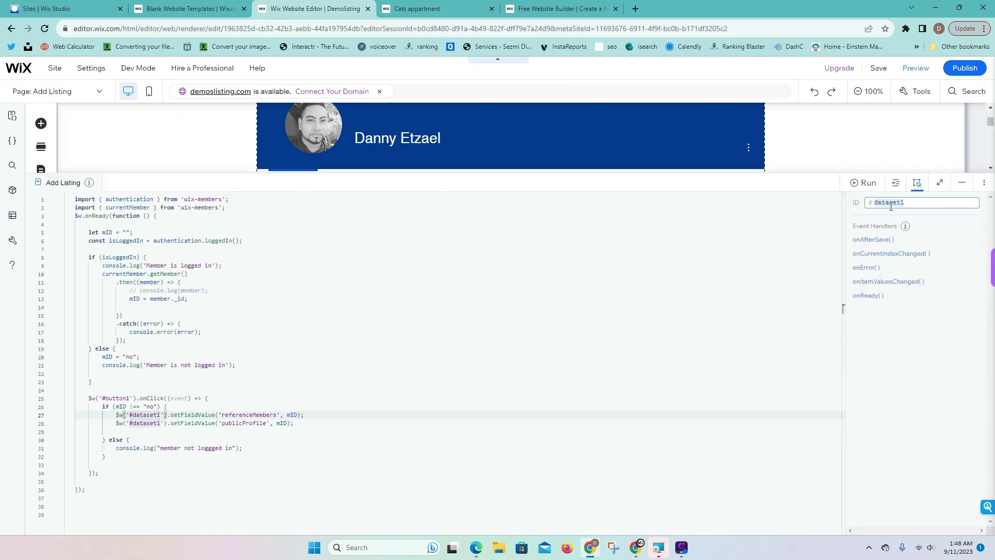
drag(821, 171, 819, 340)
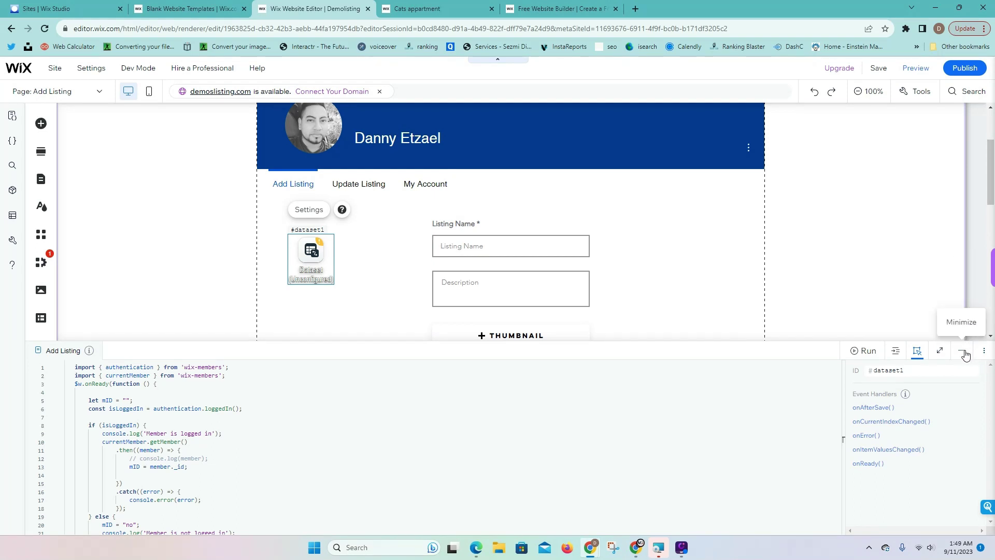
Connect dataset1 to the Listings collection in Write mode
click(964, 353)
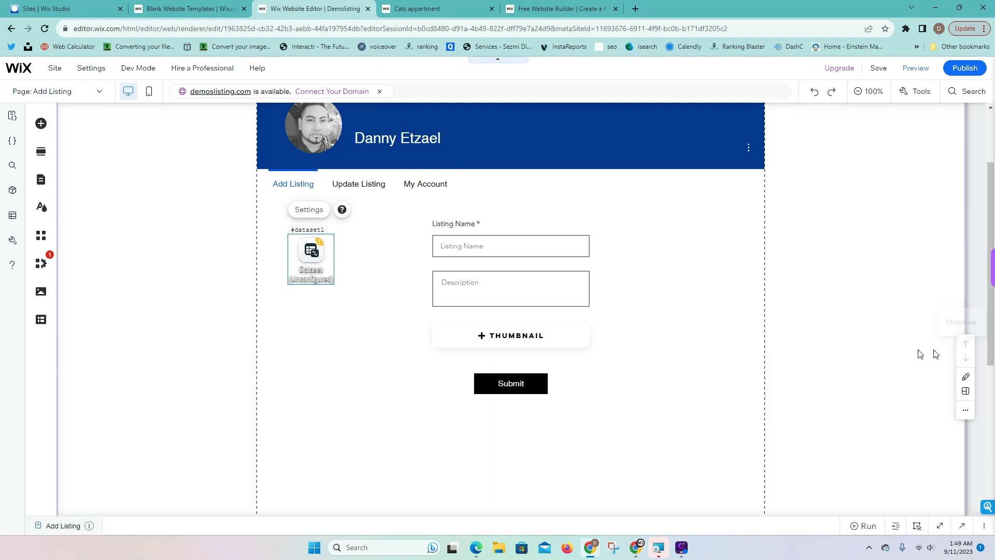
click(304, 214)
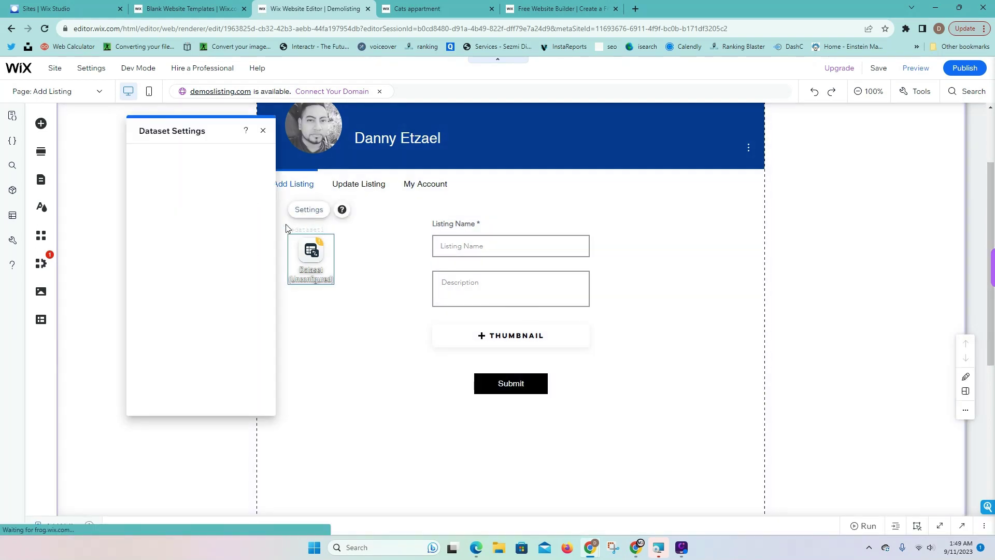
click(194, 172)
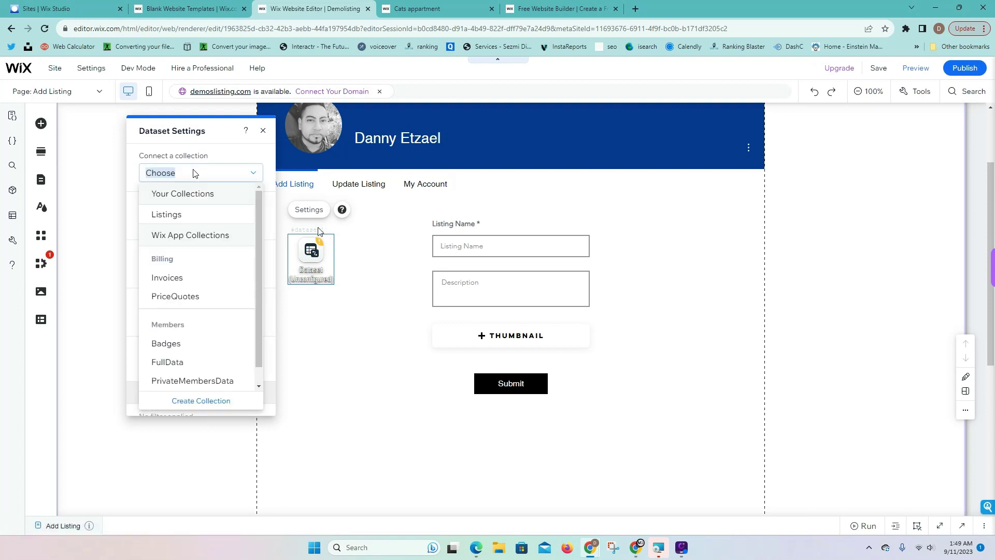
click(180, 219)
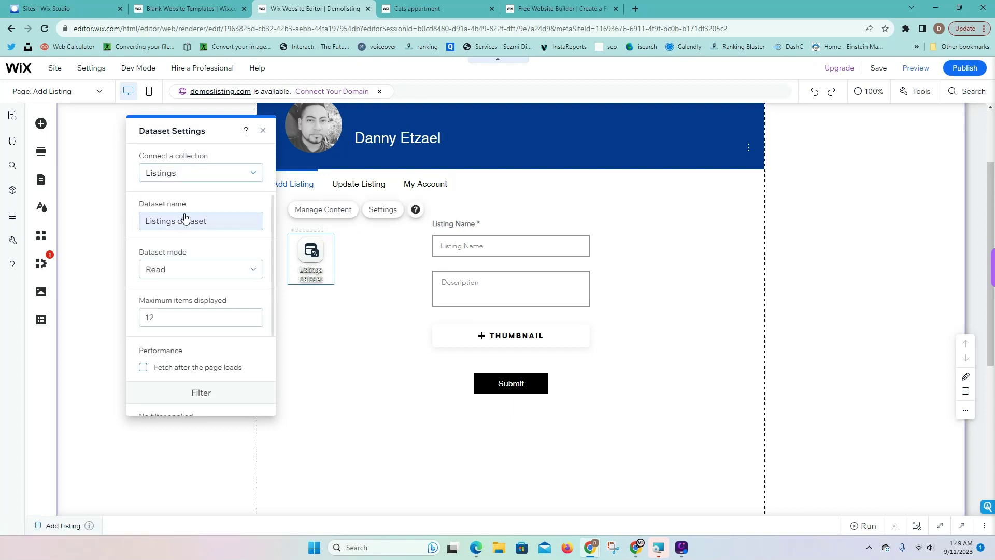
click(164, 275)
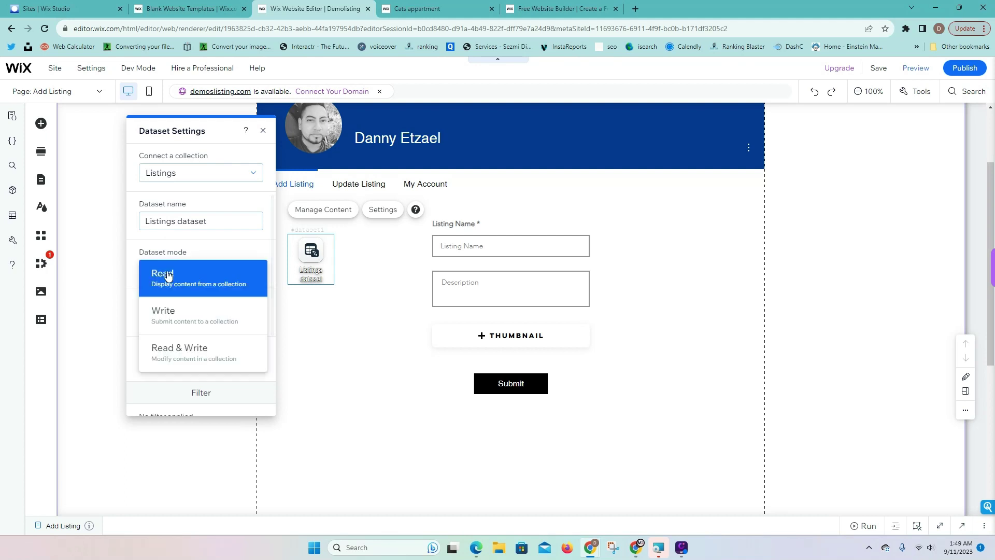
click(183, 325)
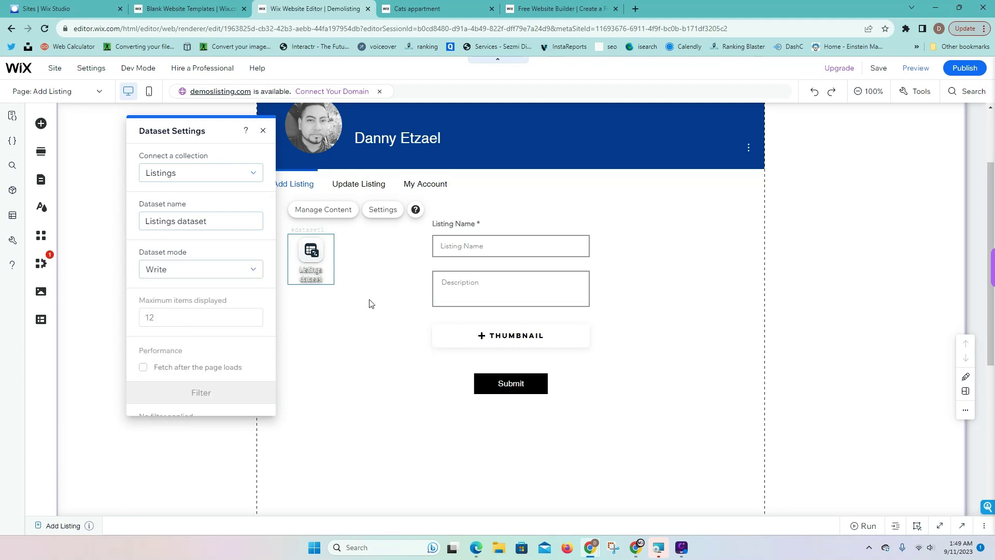
click(487, 233)
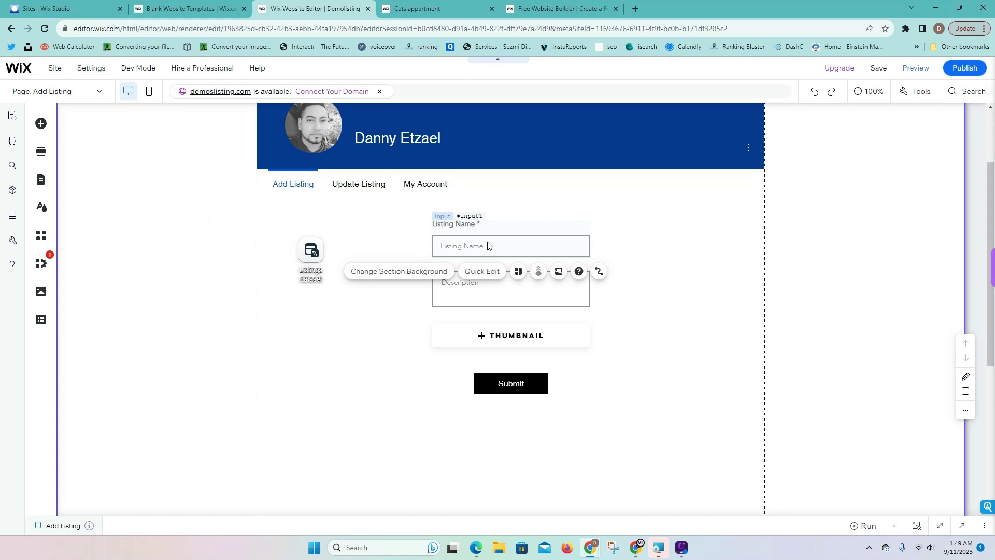
Link the Listing Name input and Description box to the Listing Name and Description fields
click(489, 246)
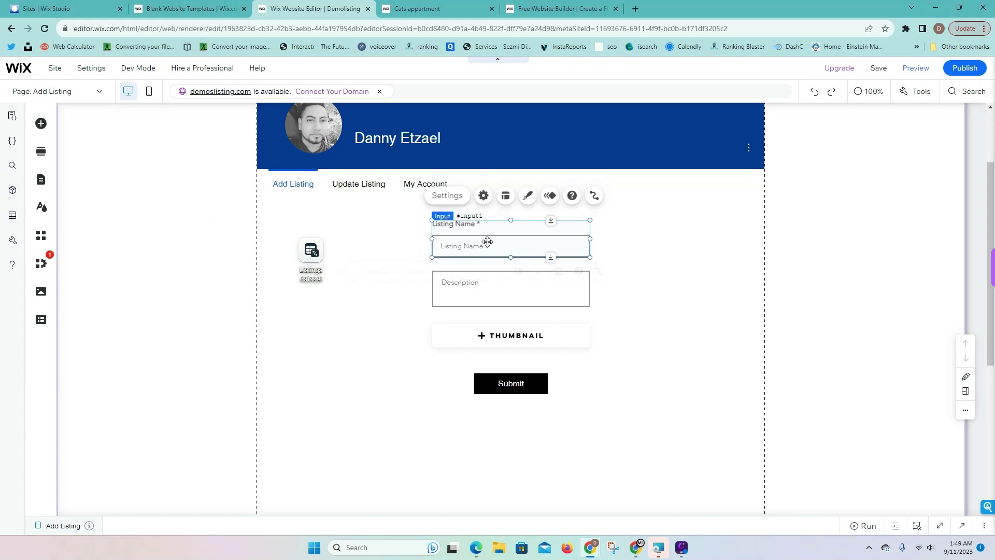
click(587, 197)
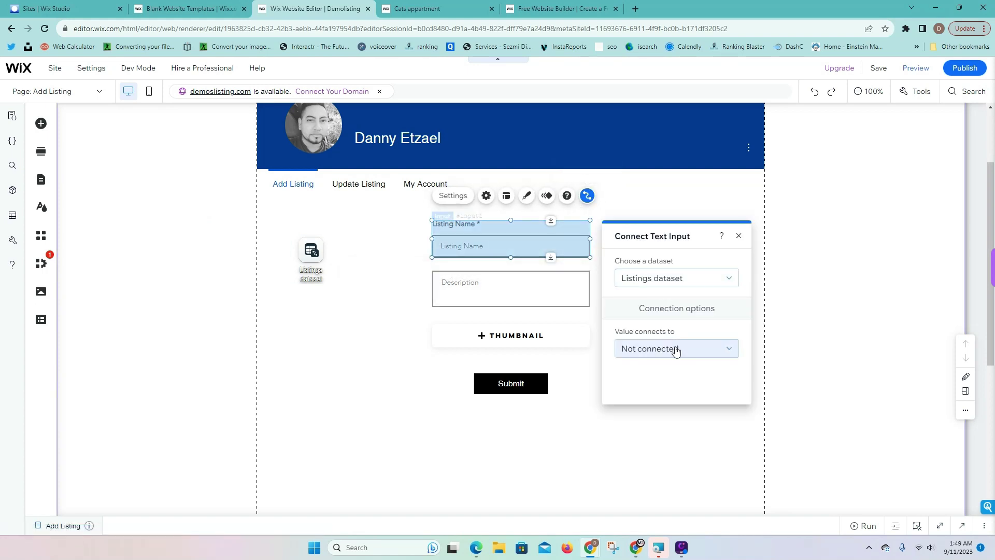
click(675, 350)
click(663, 333)
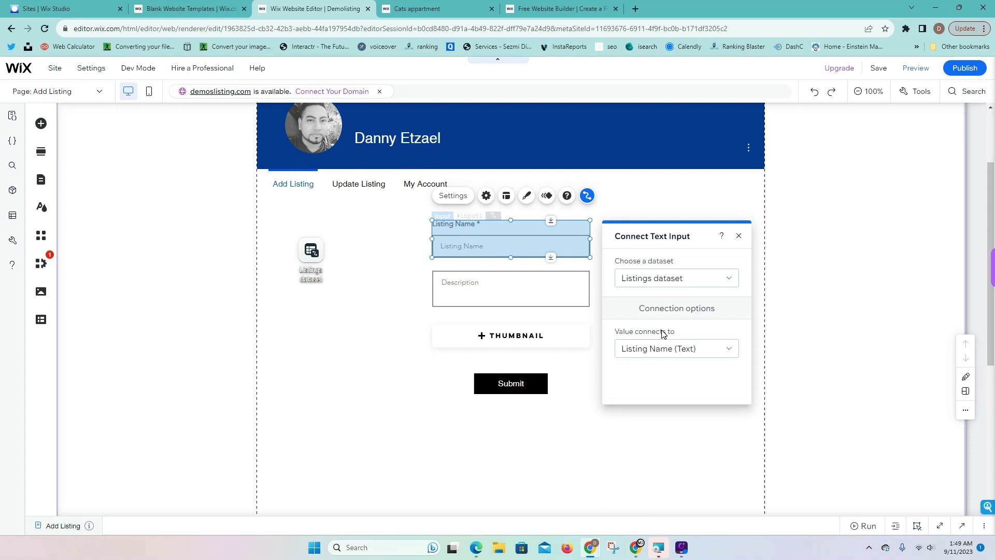
click(486, 295)
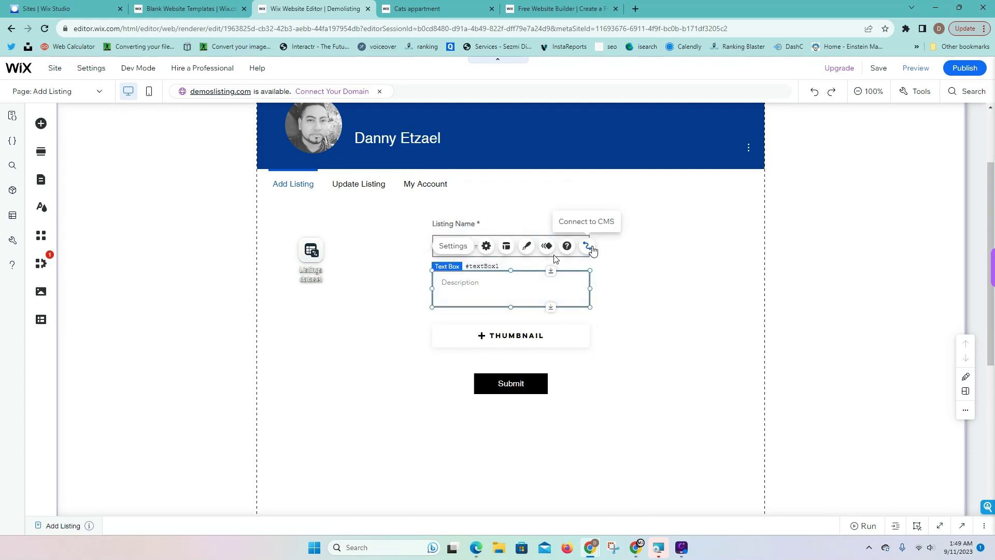
click(587, 246)
click(656, 395)
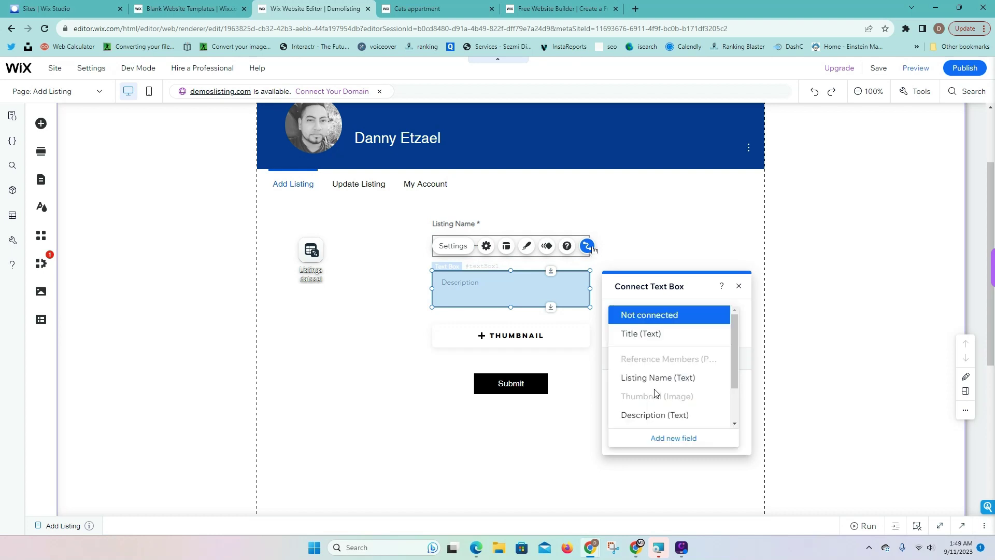
click(662, 414)
Link the thumbnail upload button's file to the Thumbnail (Image) field
click(558, 344)
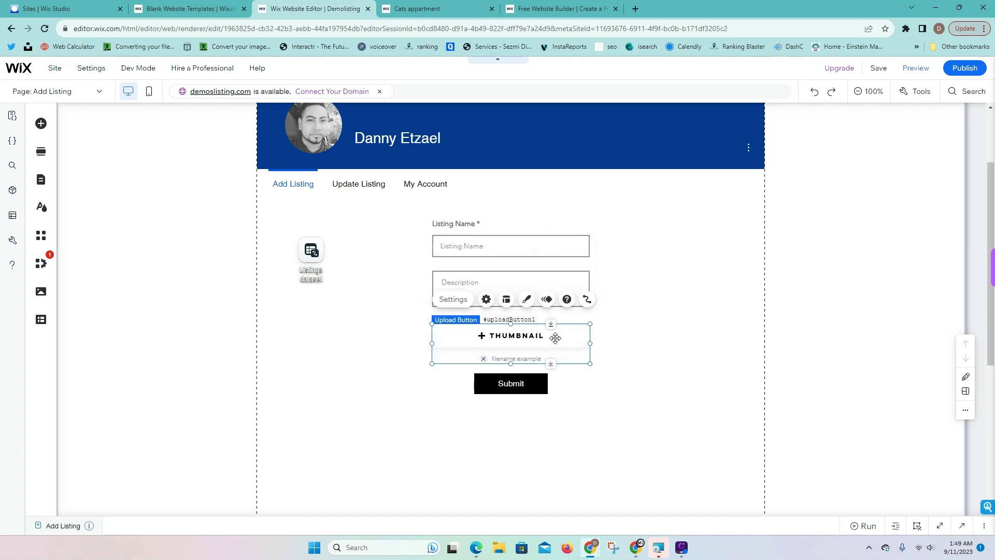
click(587, 299)
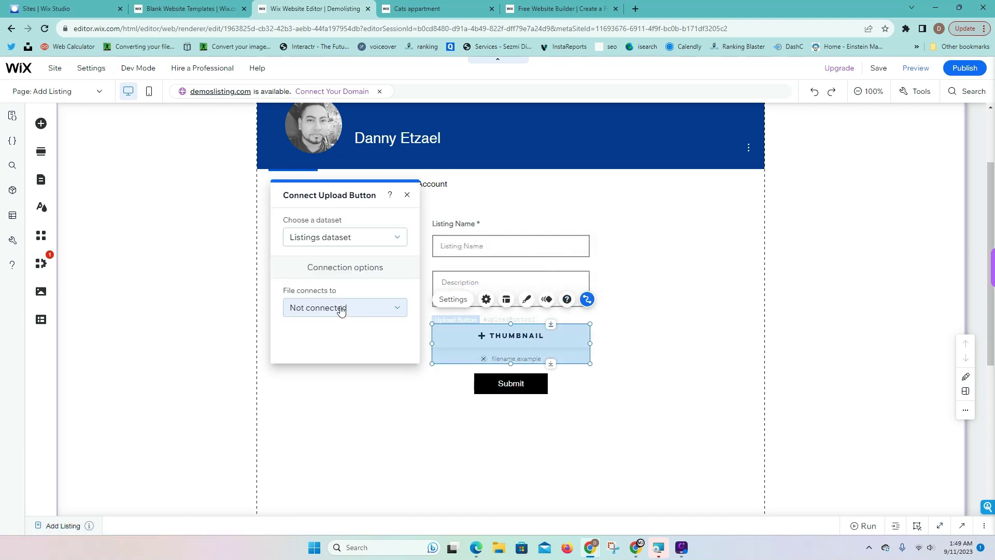
click(344, 307)
click(348, 305)
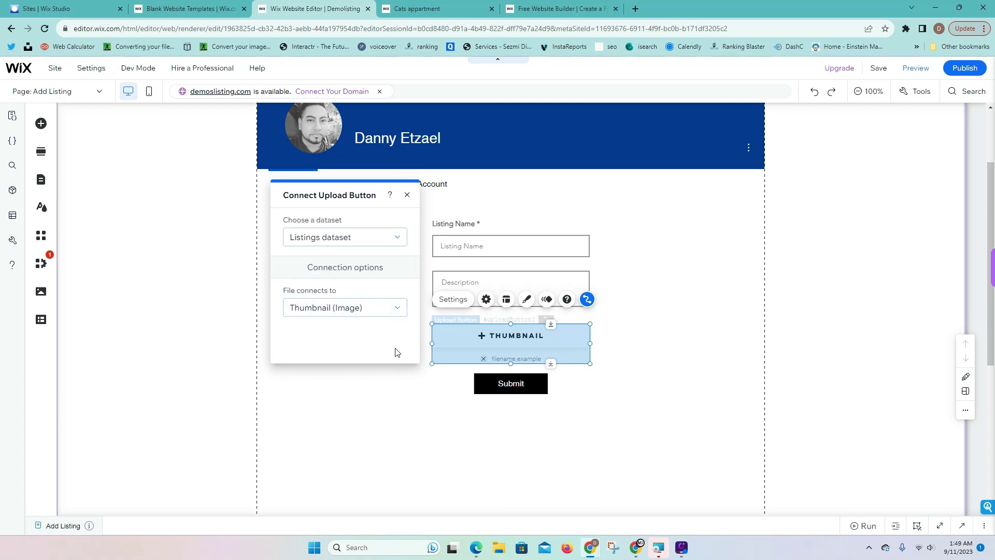
click(464, 398)
Set the Submit button's click action to Submit on the Listings dataset
click(507, 386)
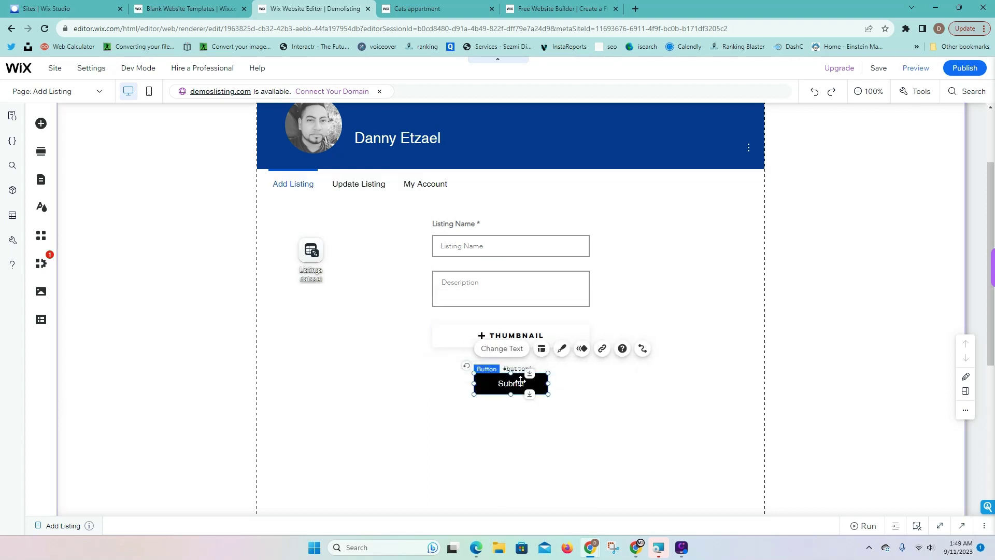
click(645, 349)
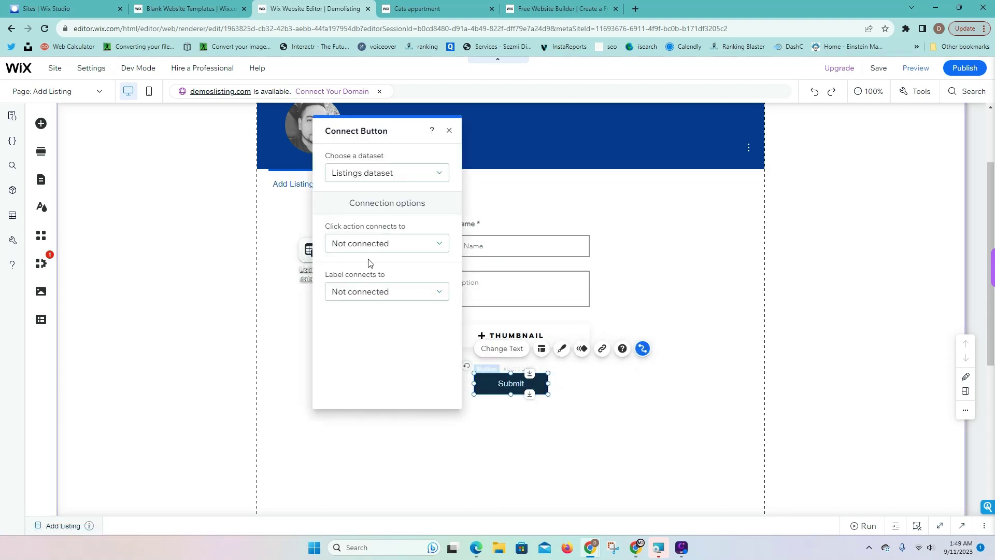
click(368, 245)
click(342, 298)
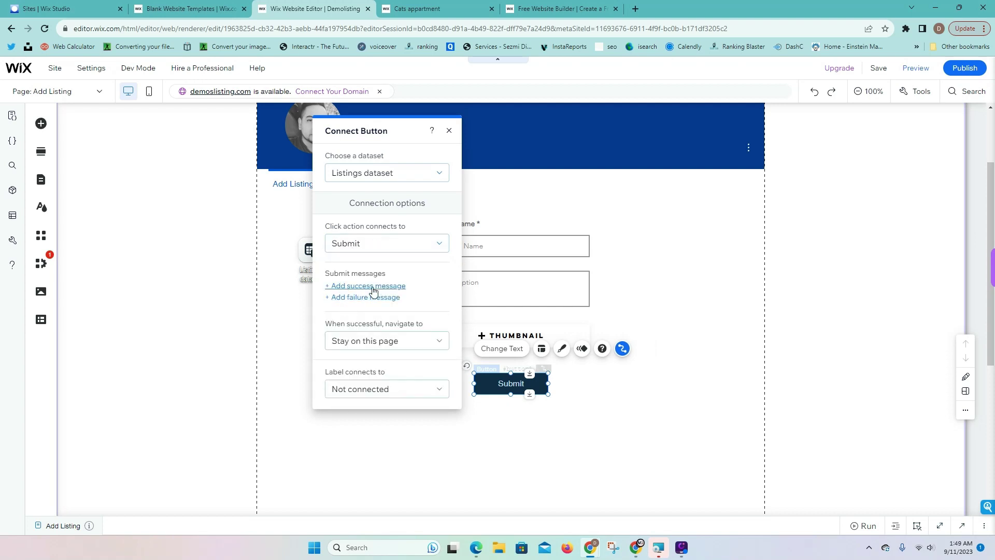
click(446, 131)
drag(532, 380, 531, 379)
Add a 'Your content has been submitted' success message and move it beside the form
click(623, 347)
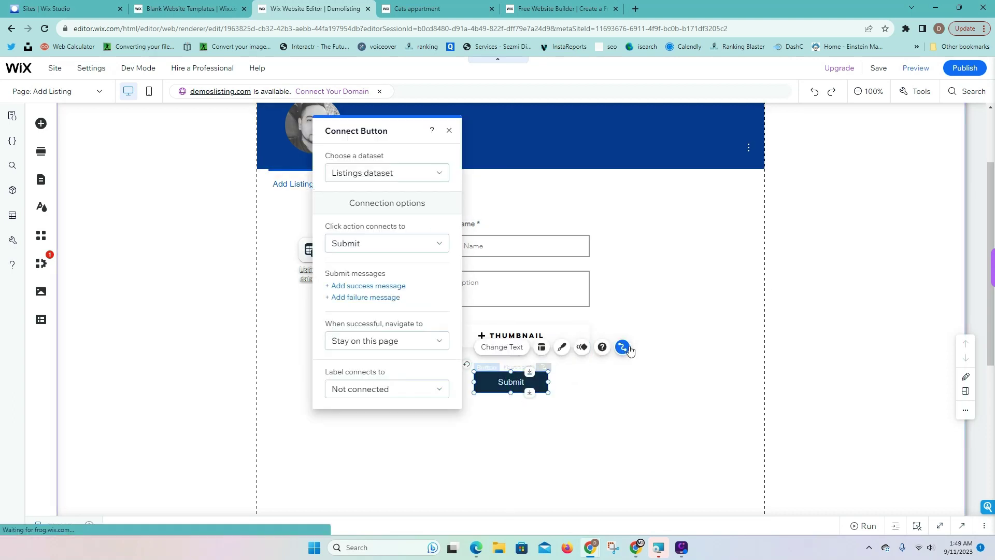
click(360, 286)
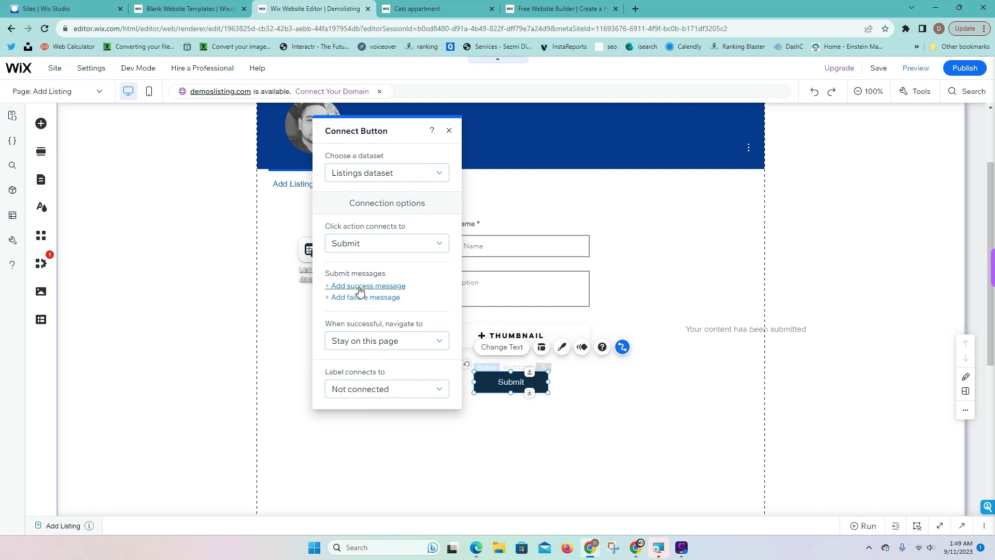
click(736, 332)
drag(736, 336, 667, 226)
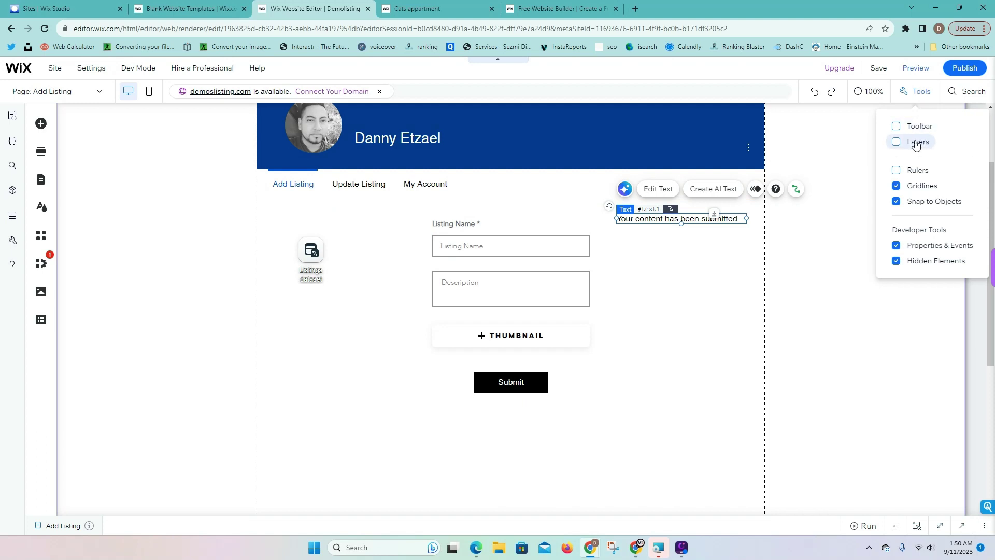
Show the Layers list and move the success message below the Submit button
click(895, 143)
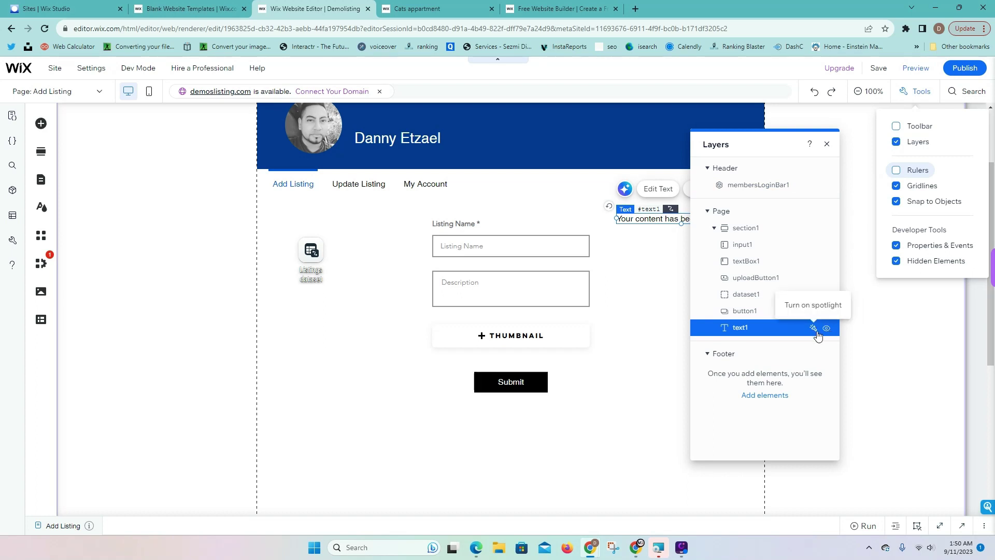
click(859, 337)
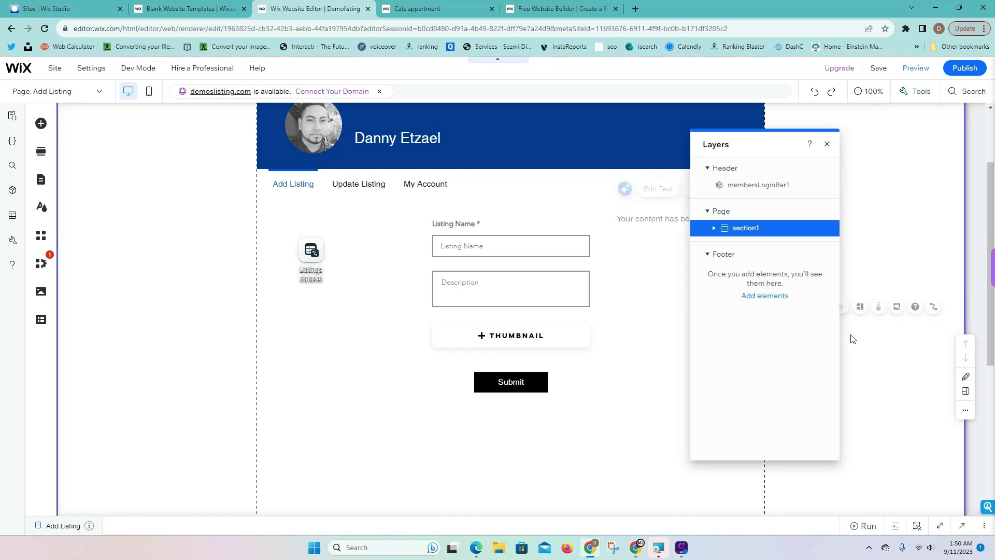
click(984, 29)
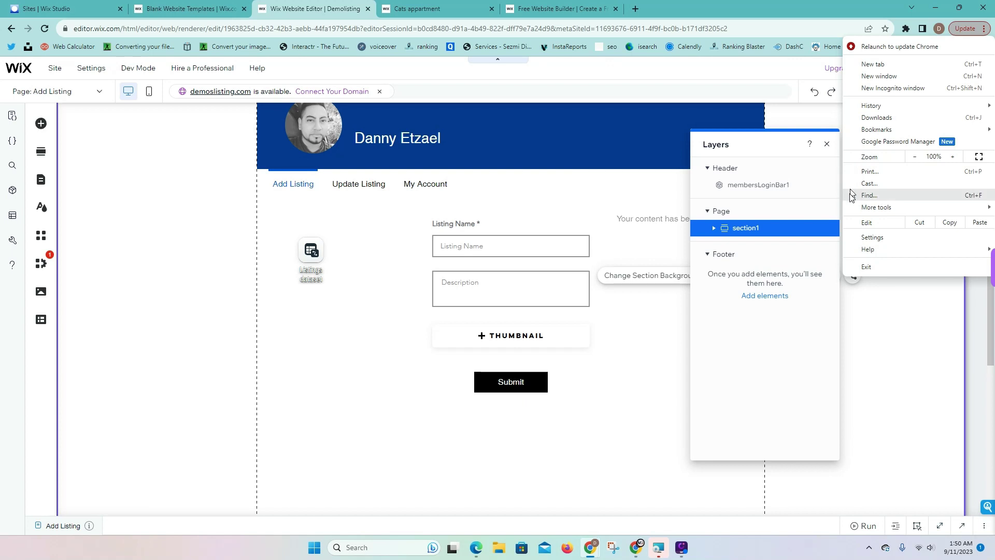
click(926, 333)
click(674, 220)
drag(675, 222, 503, 409)
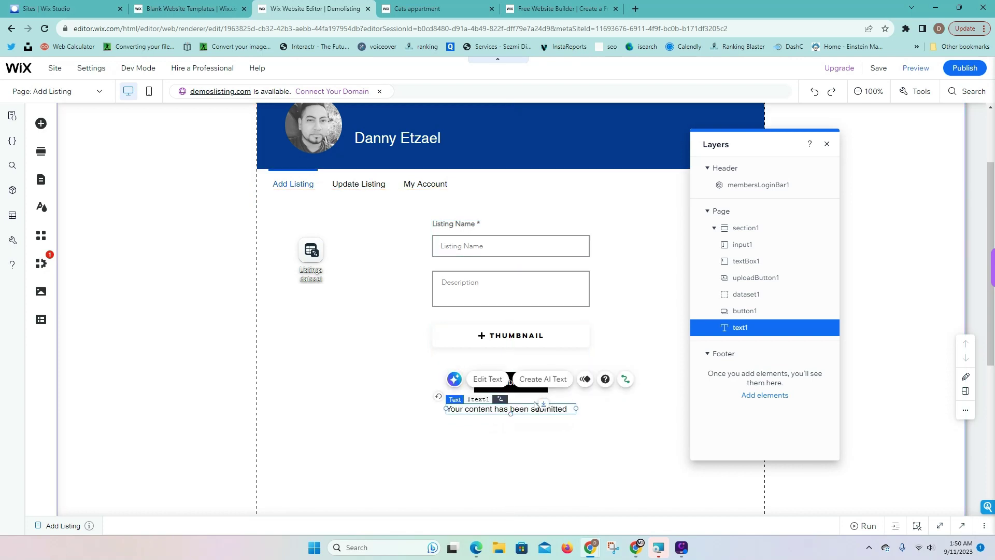
Add the 'An error occurred. Try again later' failure message below the Submit button
click(523, 388)
click(621, 347)
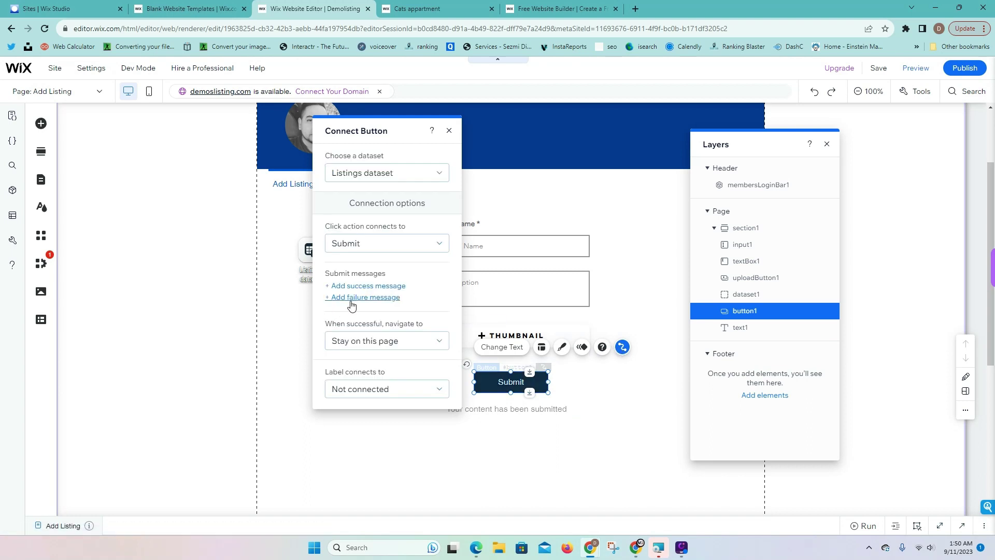
click(670, 350)
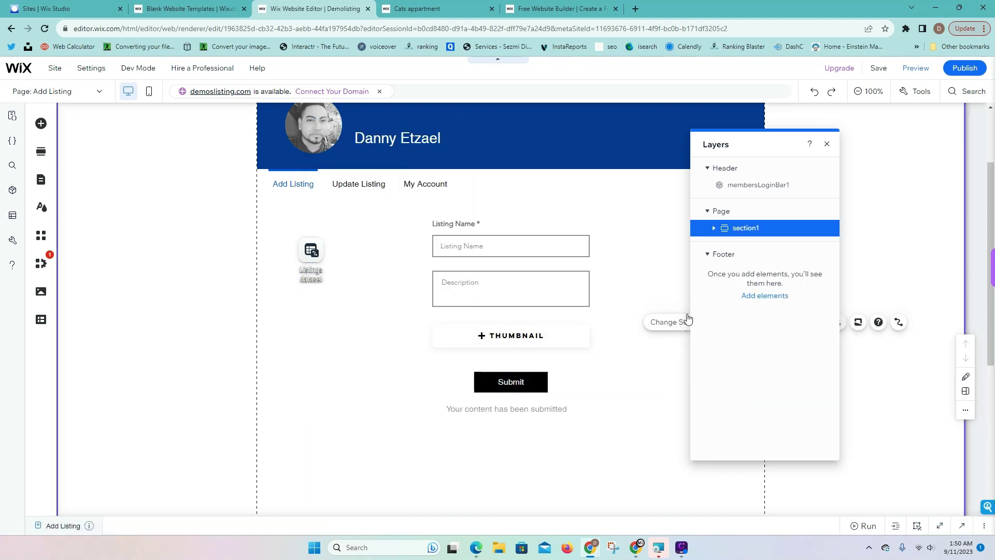
drag(755, 337, 511, 409)
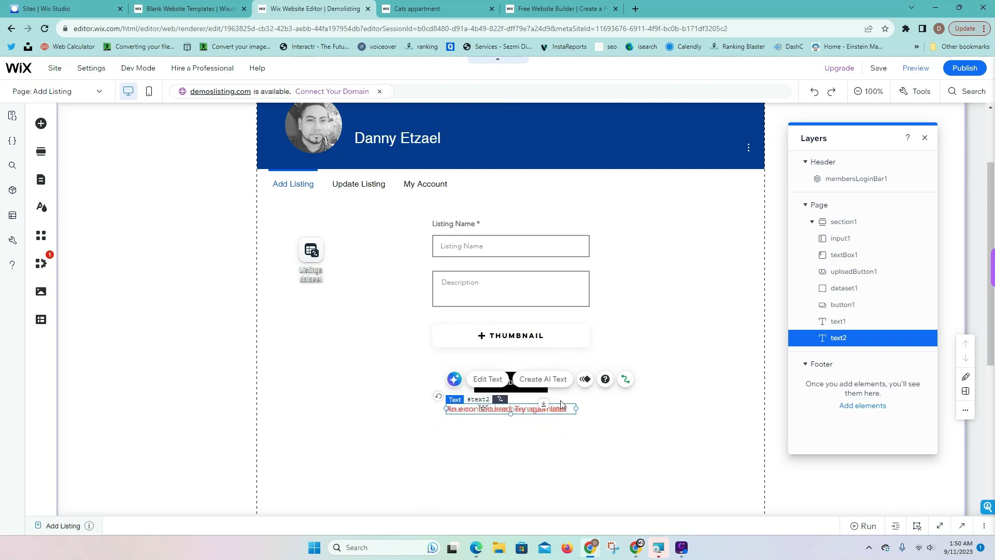
click(609, 425)
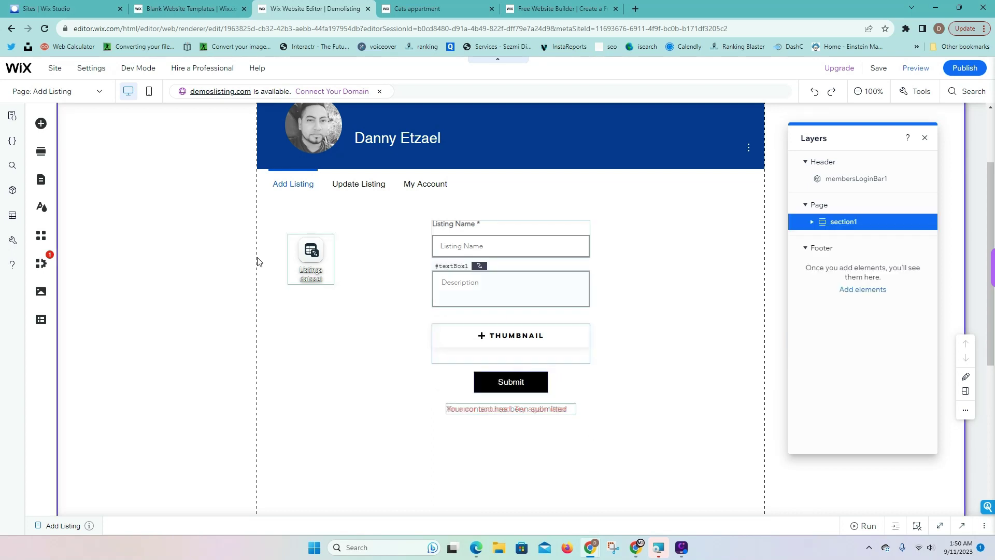
Expand the page code panel to review the code, then collapse it
click(962, 527)
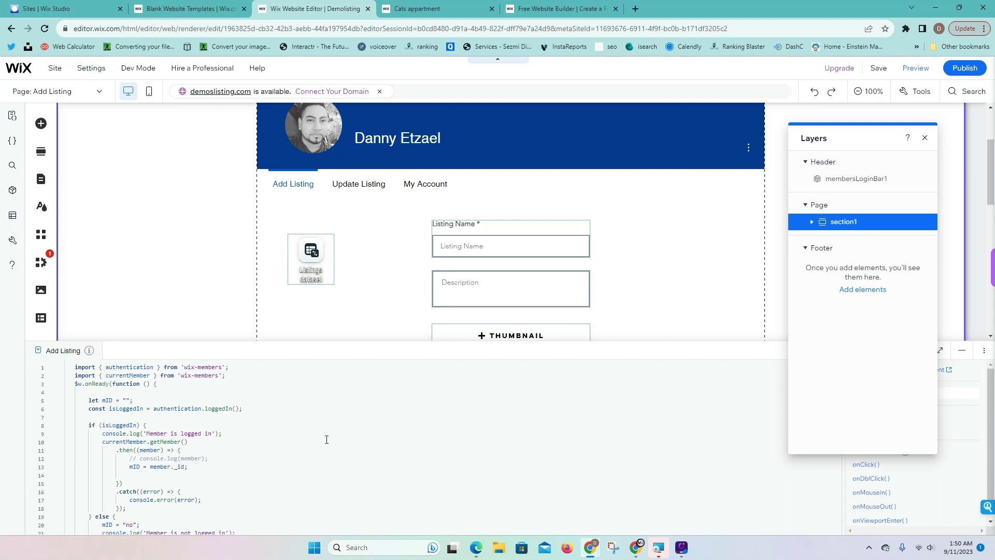
drag(348, 337, 348, 170)
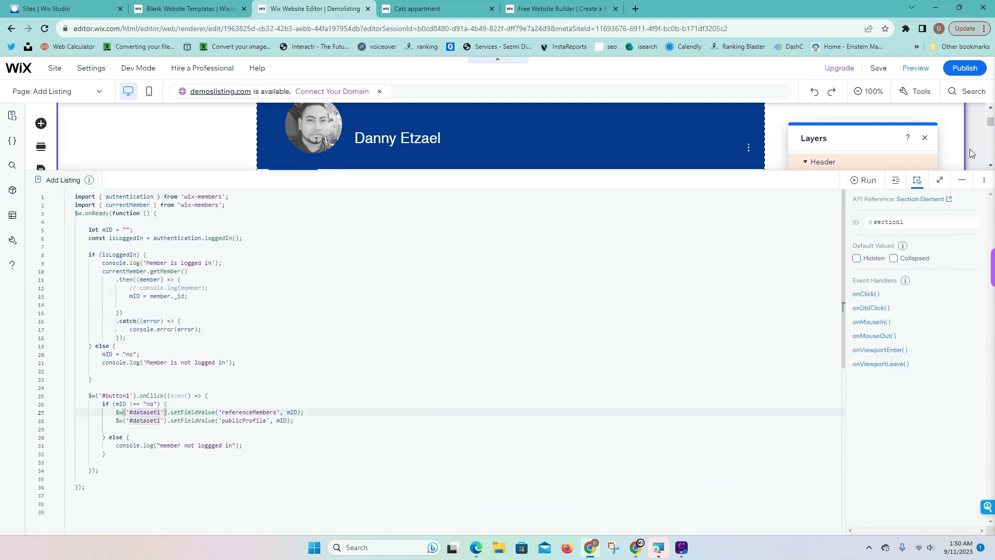
click(961, 180)
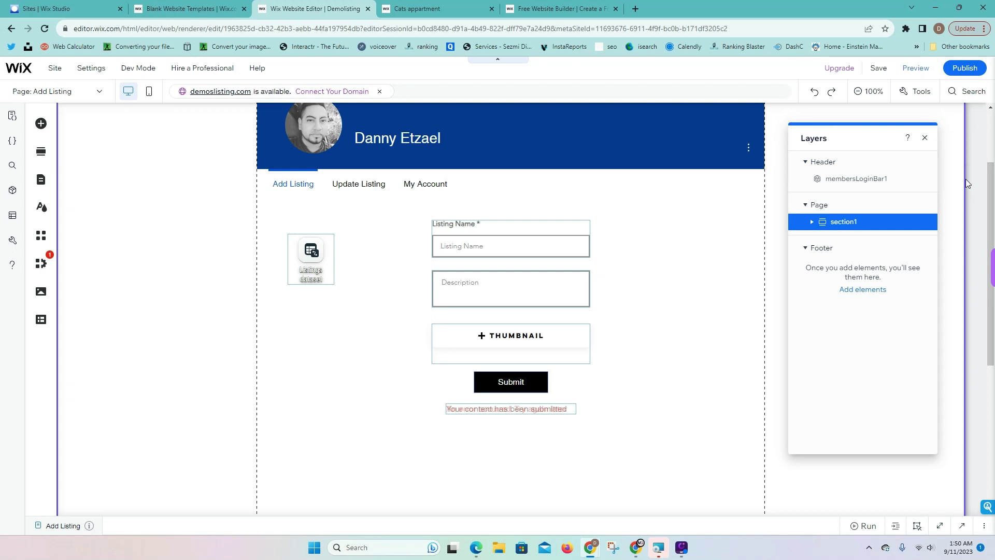
Switch to the Update Listing page
click(40, 183)
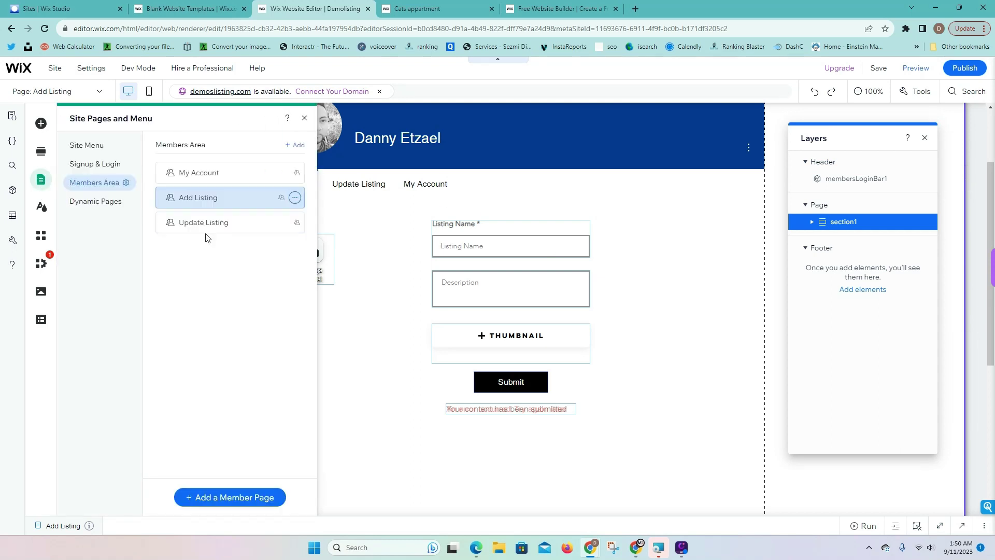
click(206, 226)
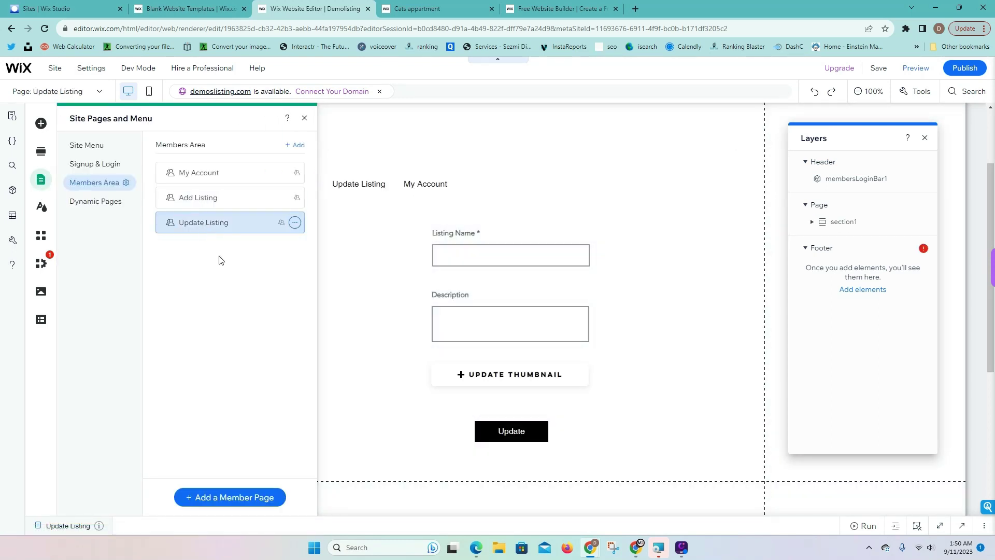
click(306, 118)
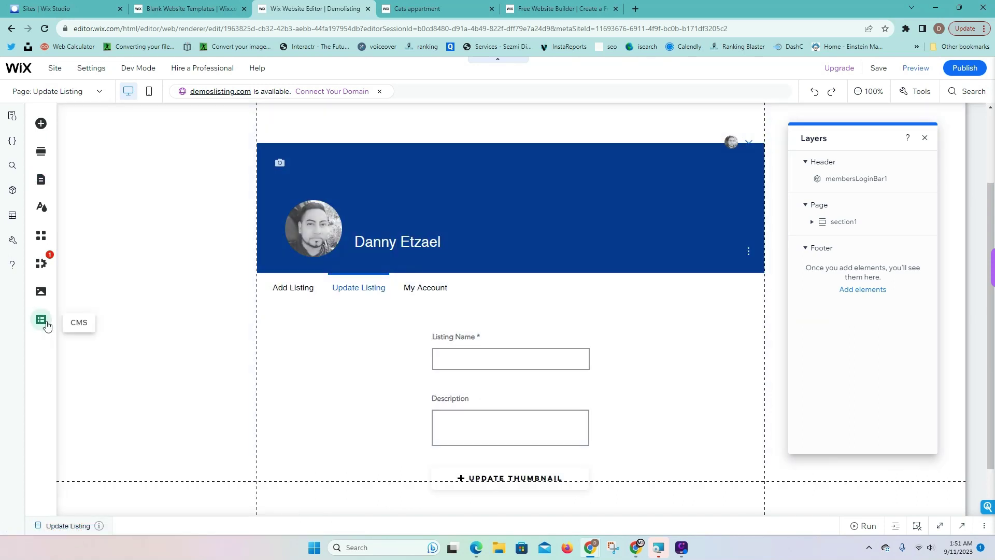
Add a CMS dataset beside the Update Listing form and close the layers list
click(41, 320)
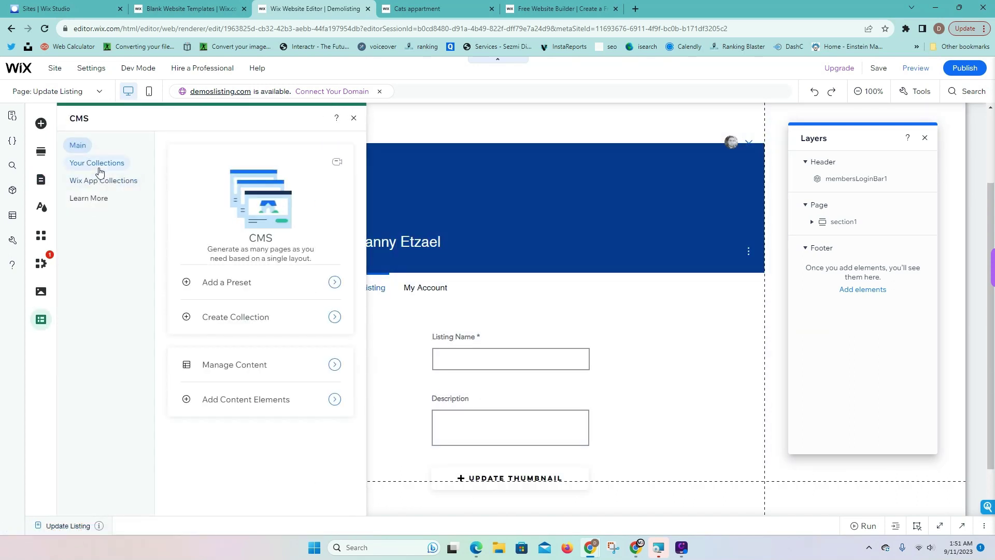
click(228, 411)
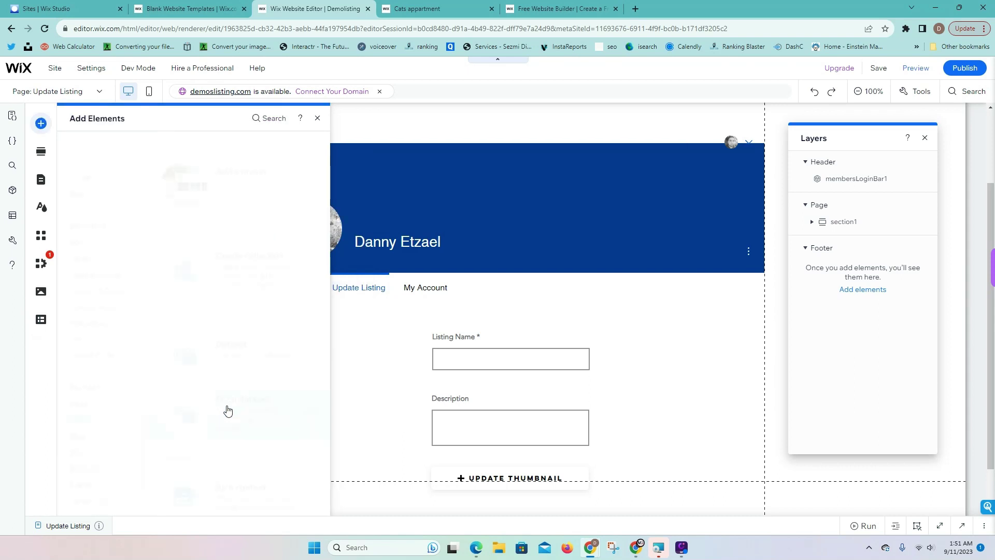
click(223, 369)
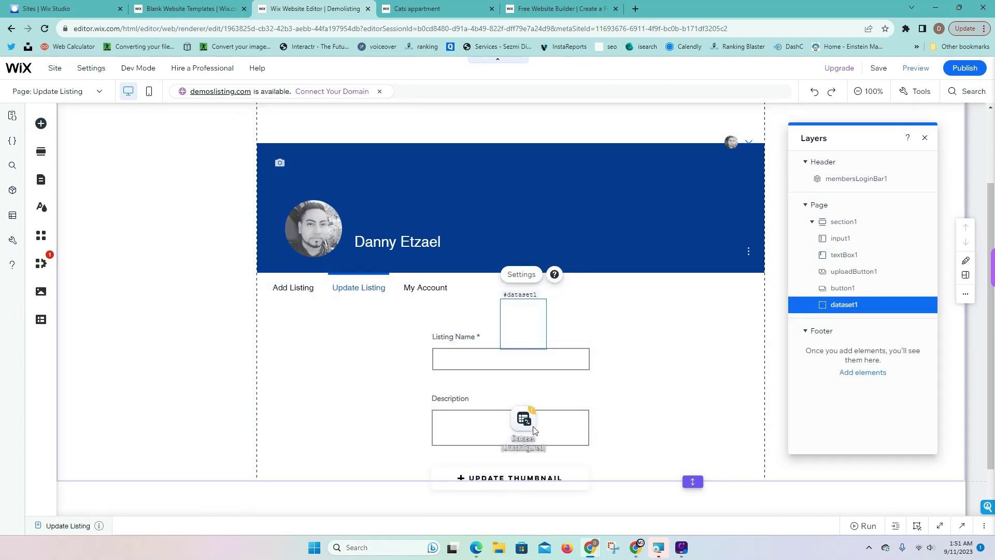
drag(493, 437, 316, 484)
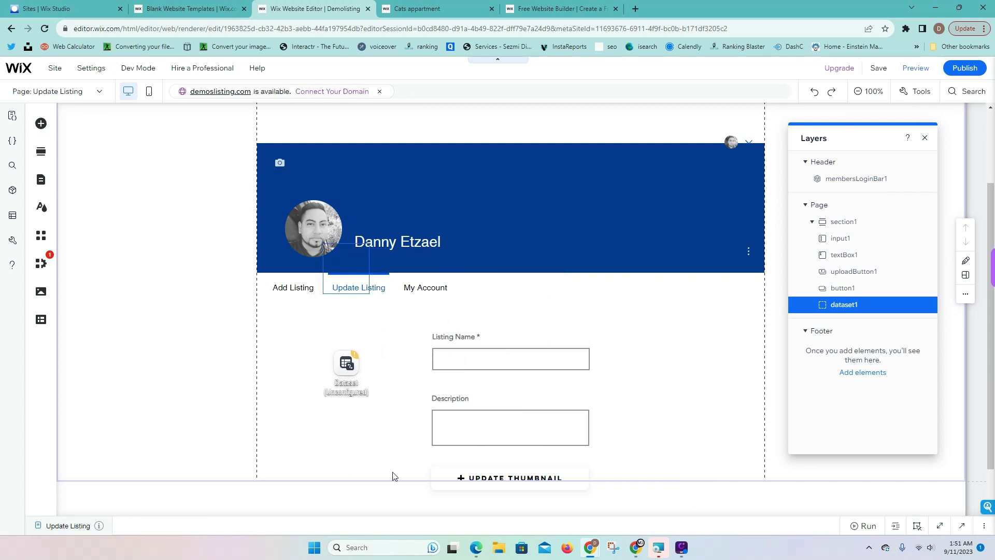
click(728, 391)
scroll(725, 399, down, 3)
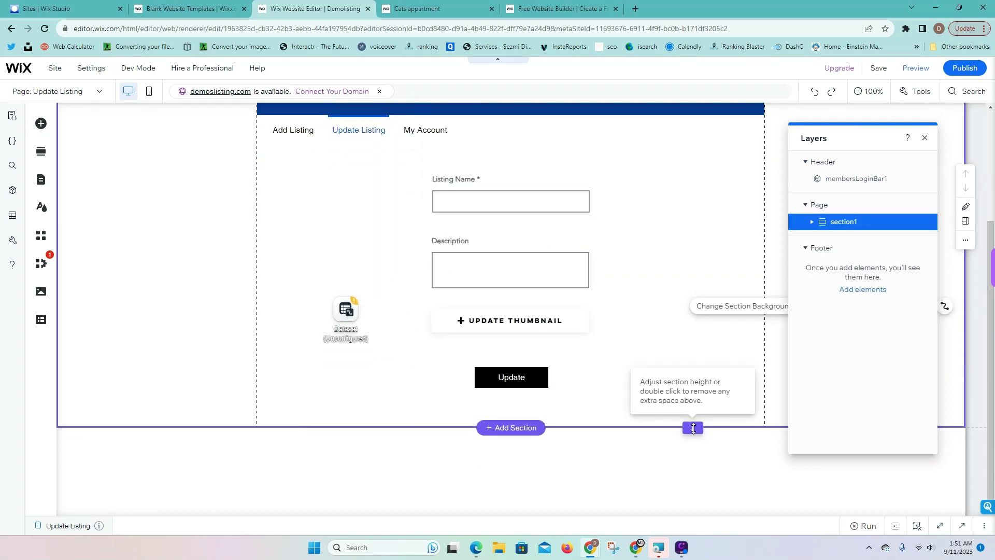
click(691, 525)
click(961, 180)
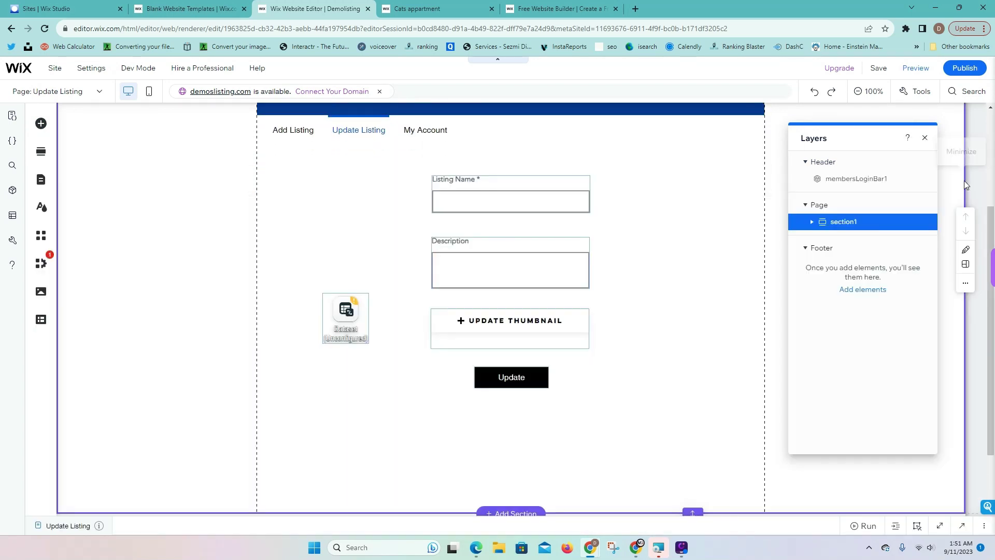
click(924, 137)
drag(363, 321, 329, 258)
Connect the dataset to the Listings collection in Read & Write mode
click(314, 205)
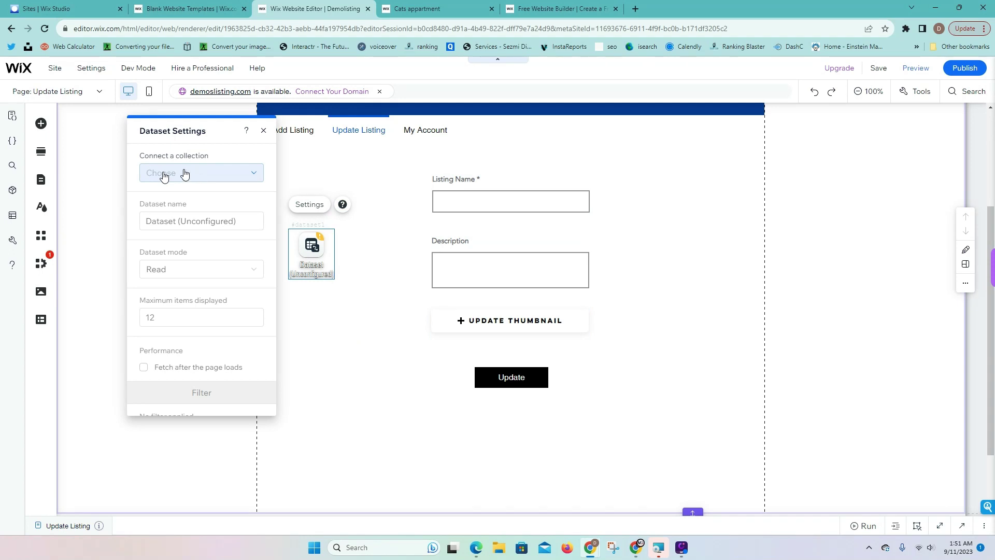
click(164, 174)
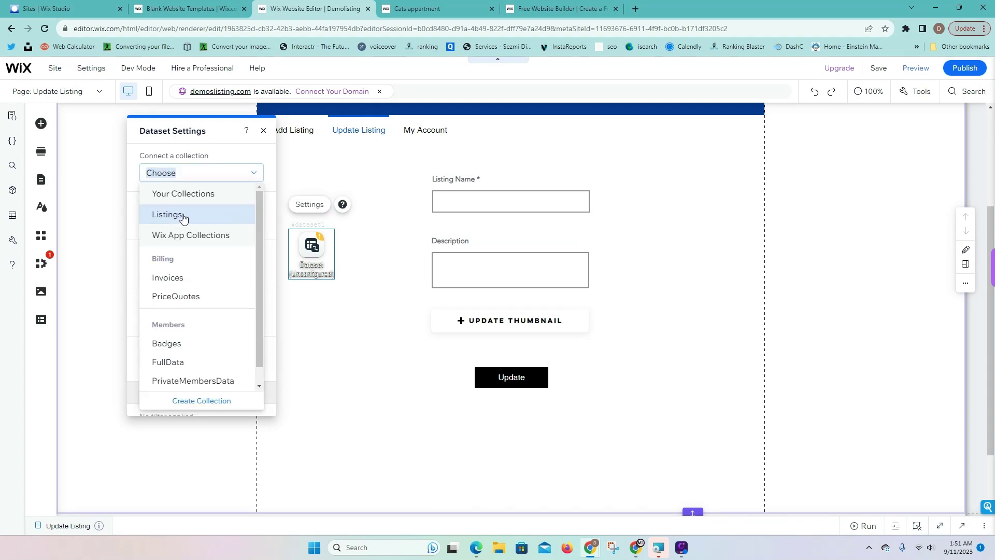
click(183, 216)
click(178, 270)
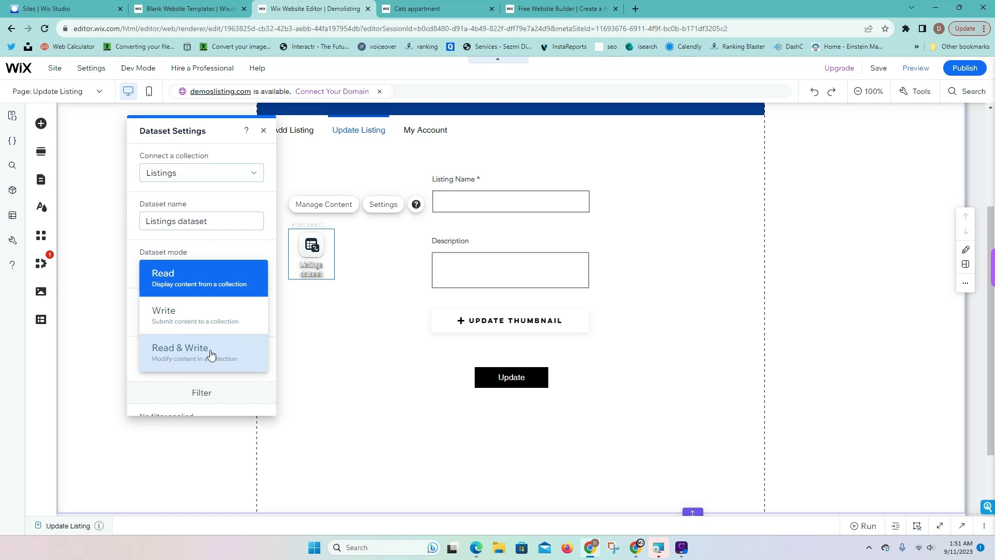
click(211, 353)
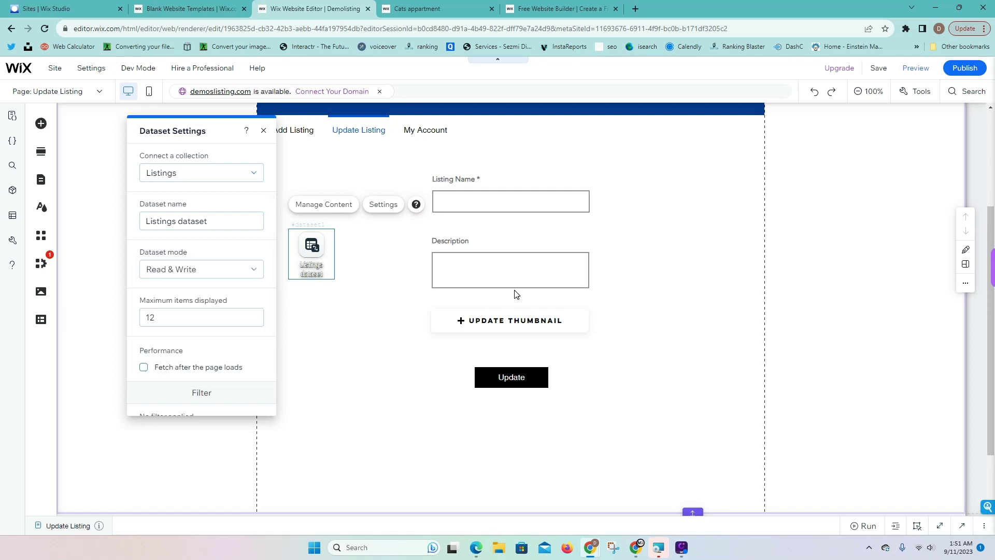
Add a filter so Owner (Text) is the logged-in user
scroll(173, 328, down, 2)
click(158, 339)
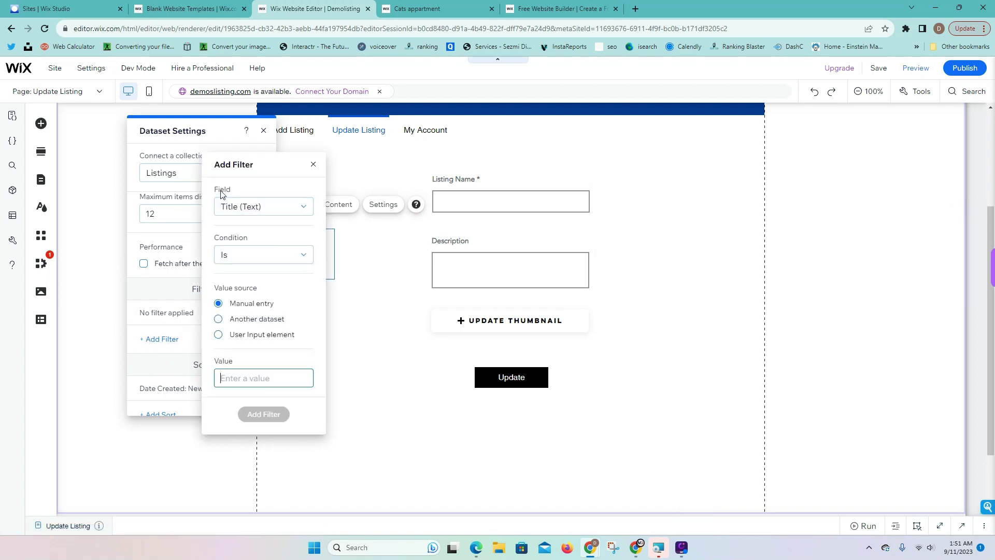
click(245, 208)
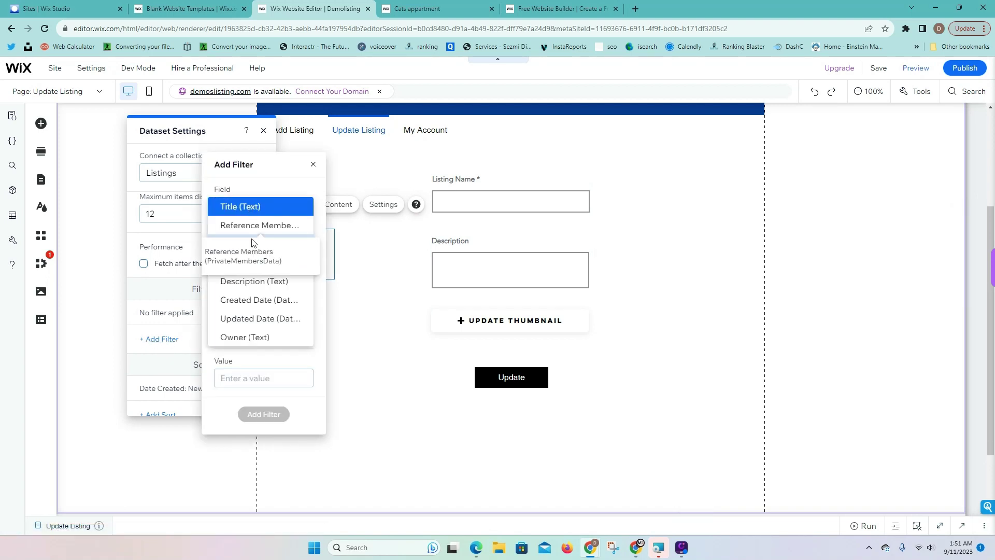
click(246, 337)
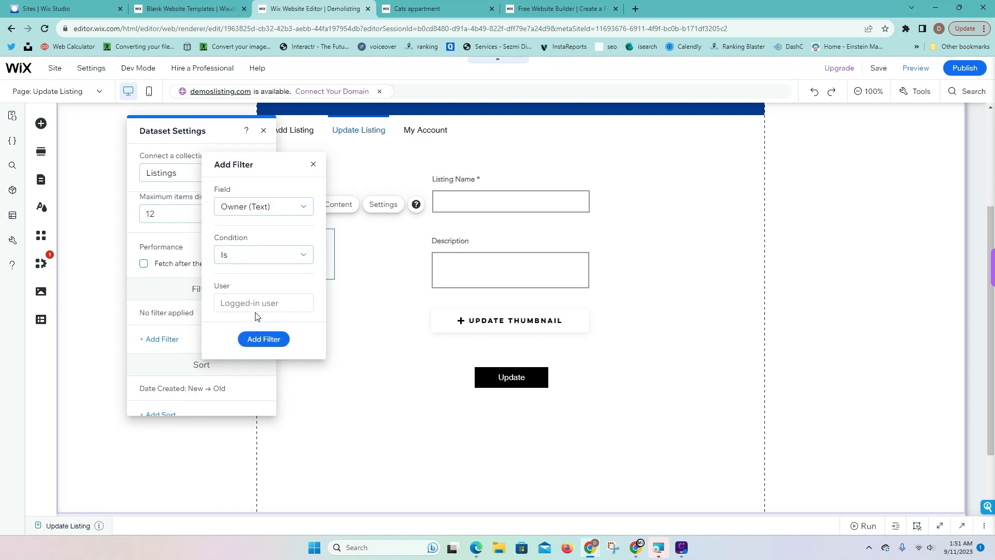
click(264, 339)
click(329, 340)
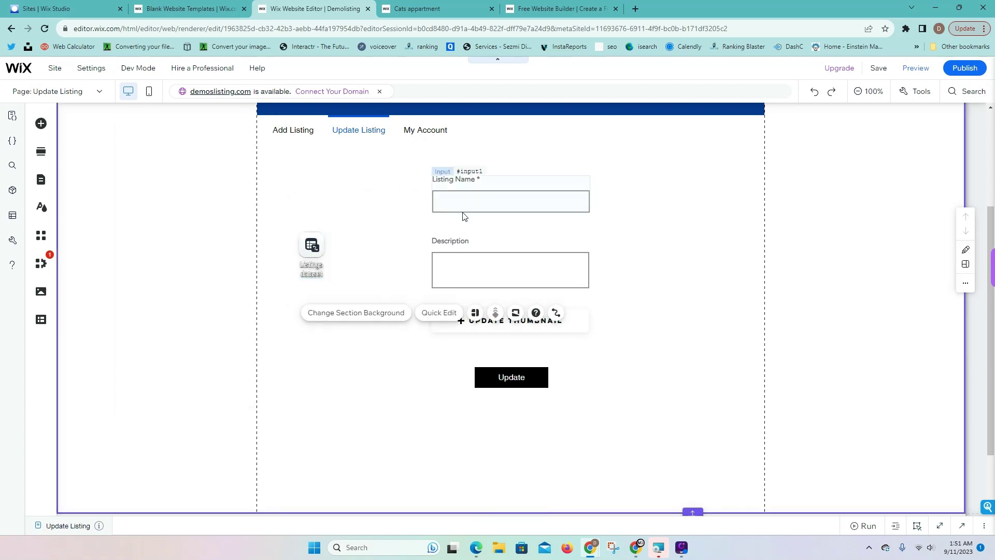
Link the Listing Name input and Description box to their Listings dataset fields
click(493, 207)
click(587, 151)
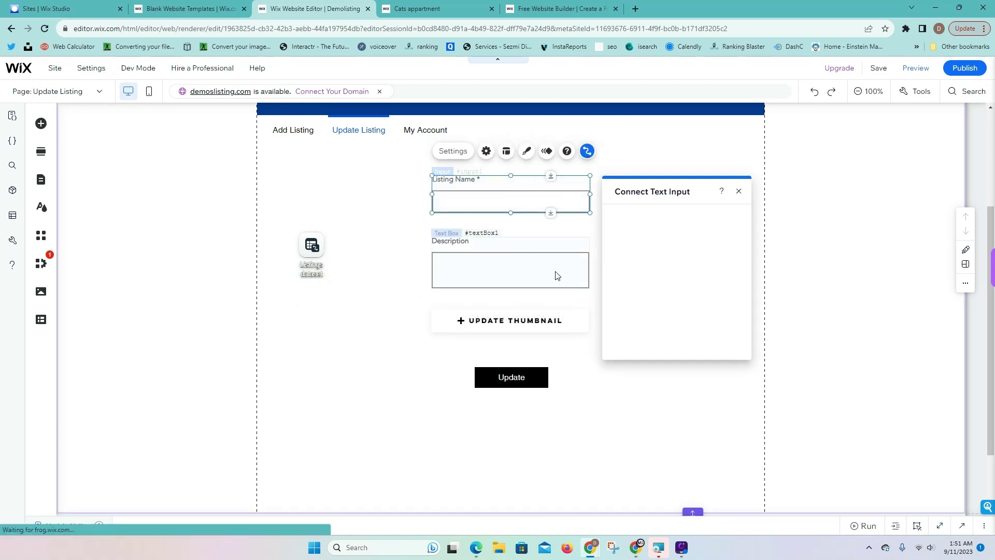
click(648, 234)
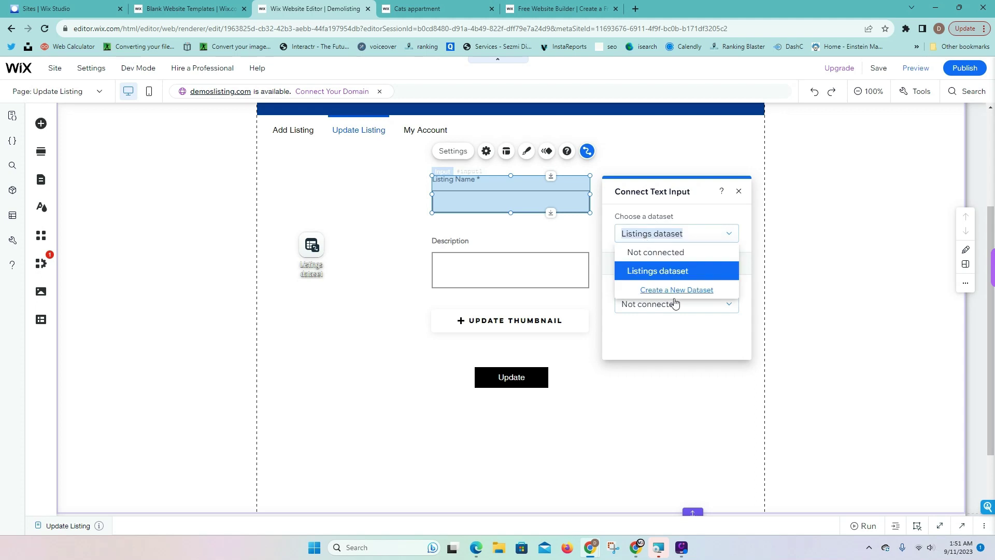
click(695, 325)
click(694, 304)
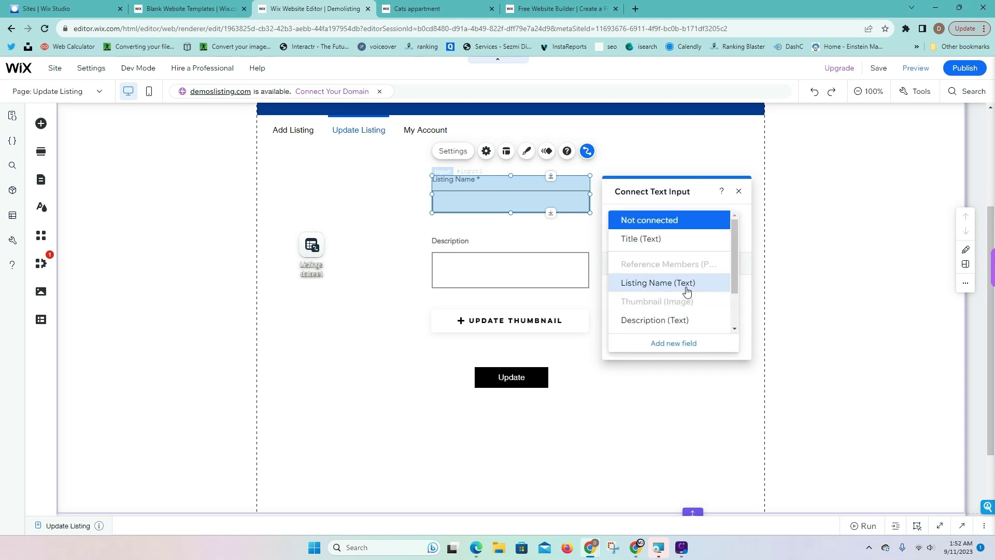
click(686, 285)
click(564, 277)
click(586, 214)
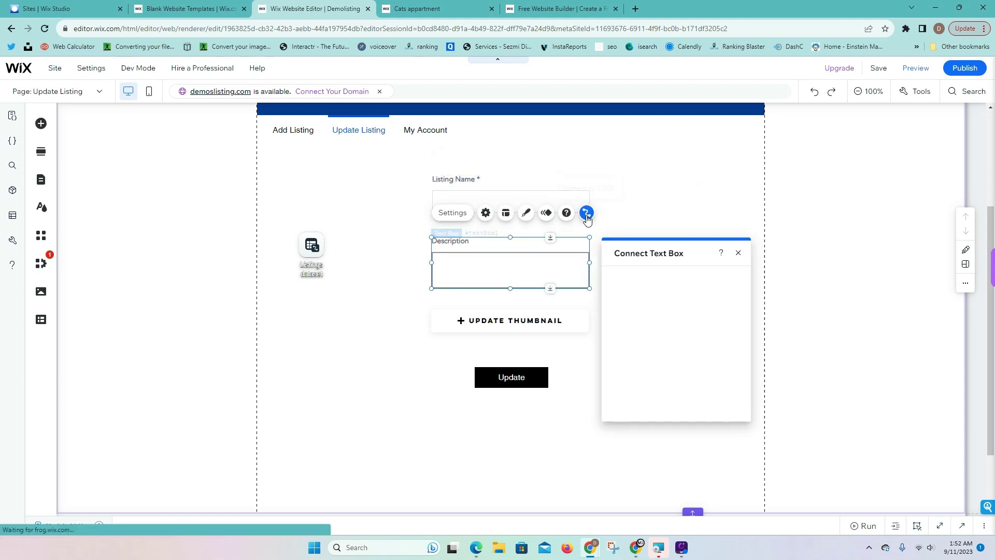
click(671, 365)
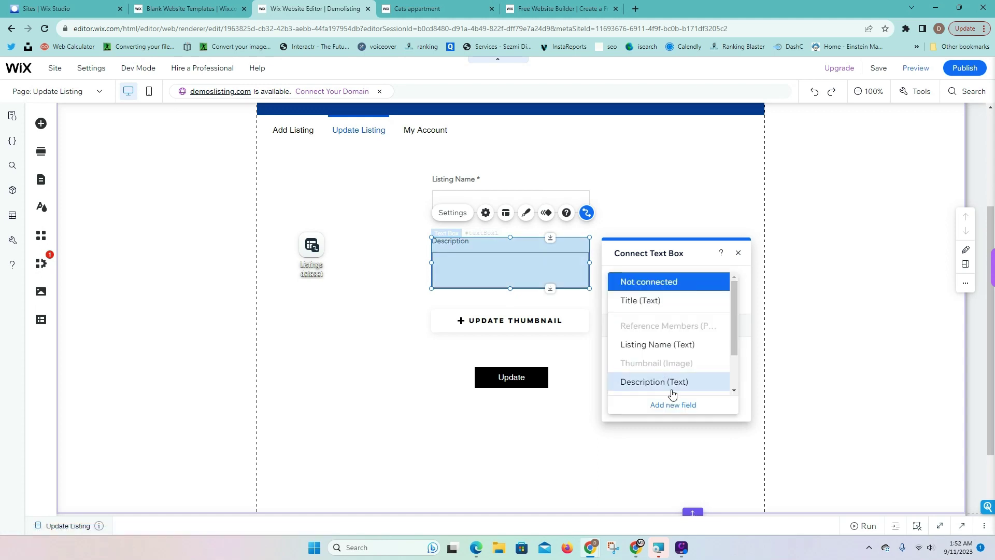
click(671, 386)
Link the thumbnail upload button to the Thumbnail (Image) field
click(573, 334)
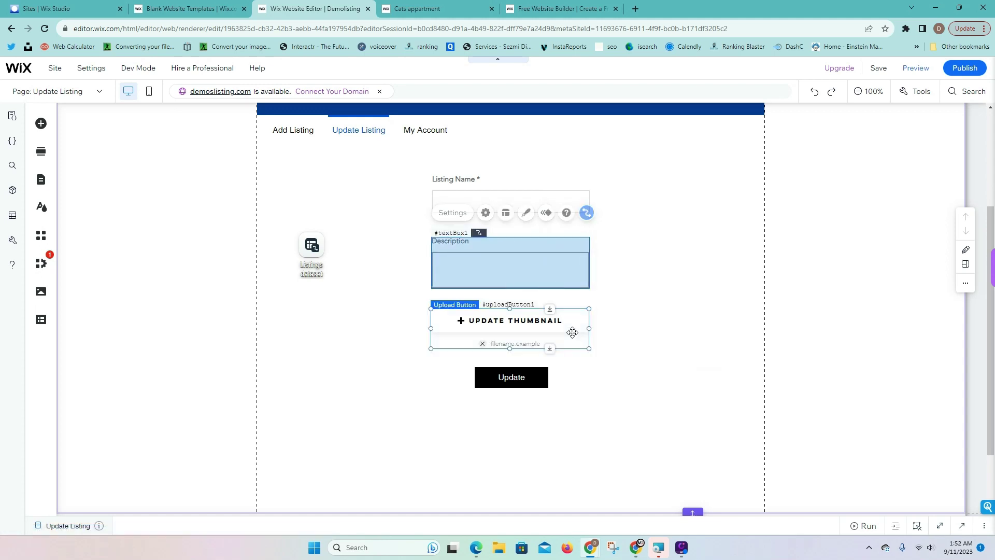
click(586, 284)
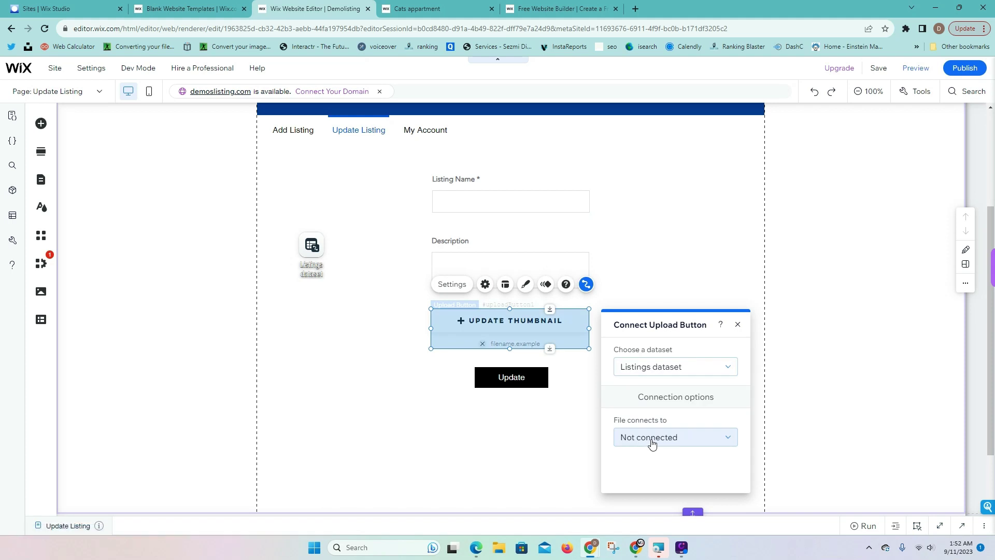
click(649, 440)
click(674, 433)
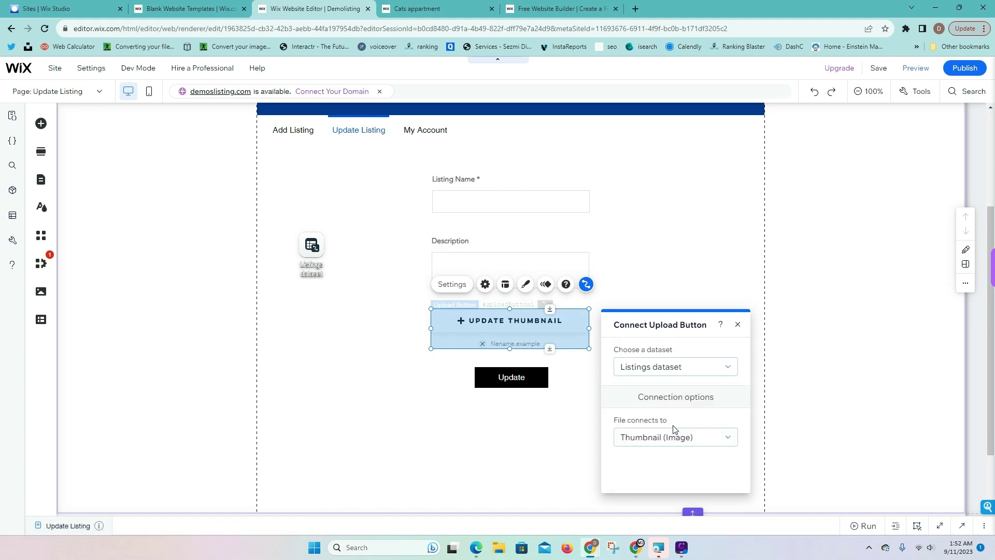
Make the Update button submit the form and place a success message below it
click(512, 372)
click(643, 342)
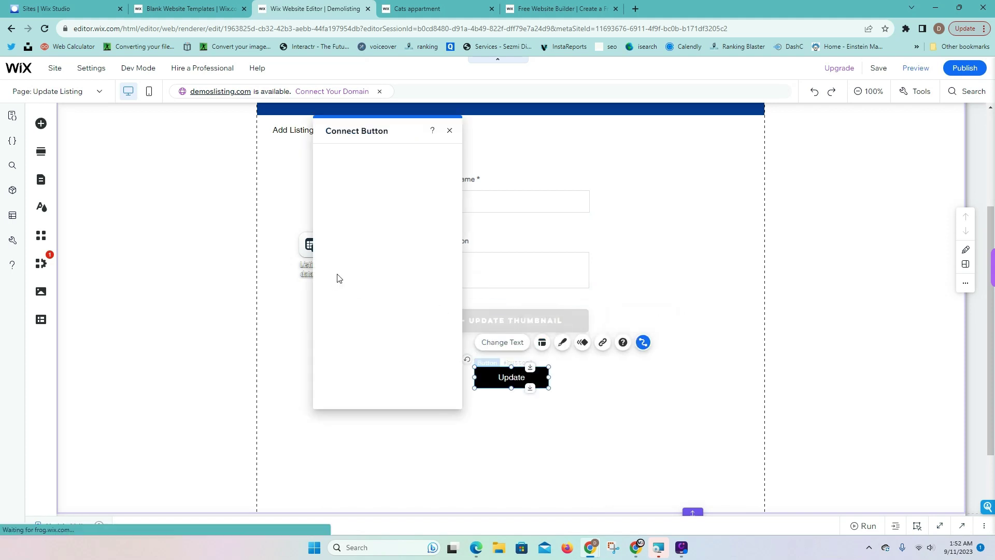
click(370, 244)
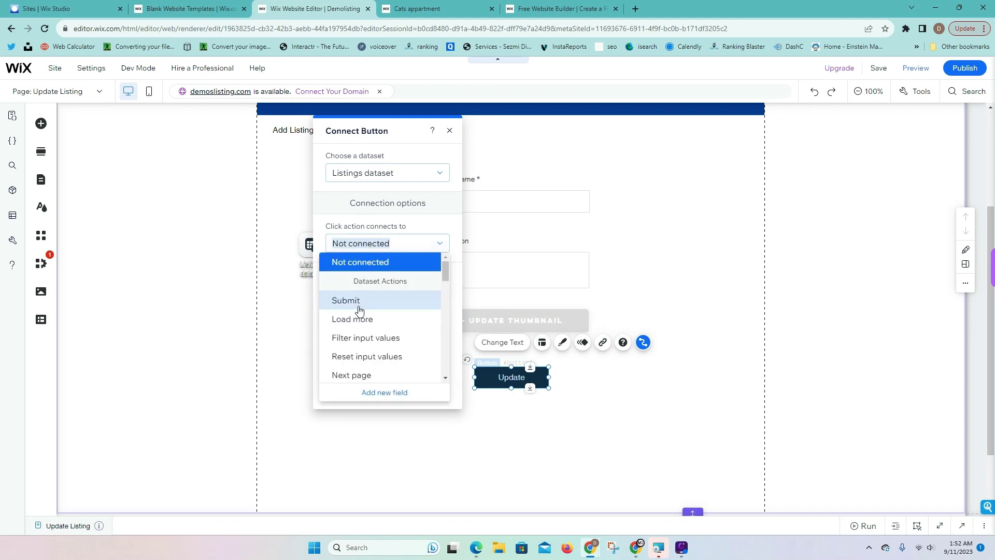
click(359, 306)
click(369, 286)
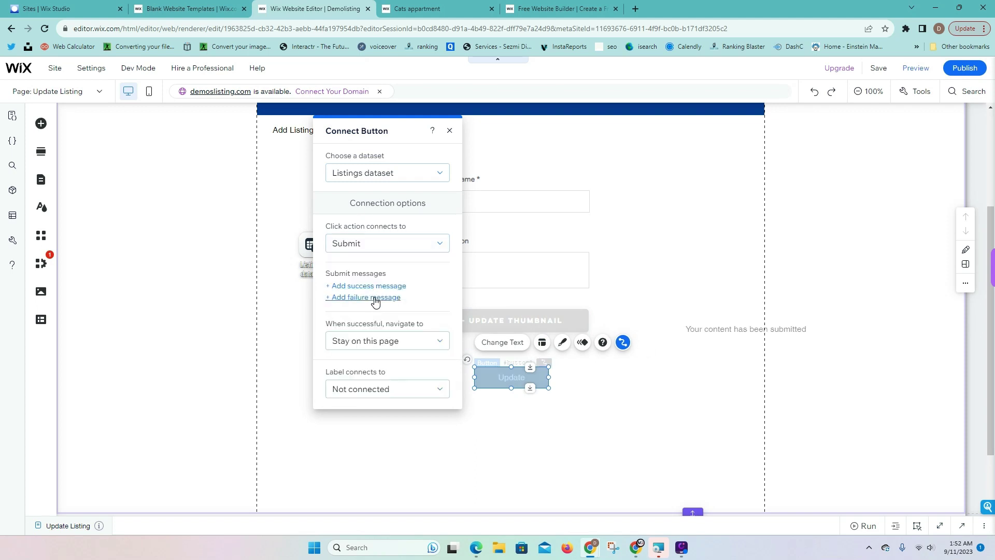
drag(739, 339, 519, 410)
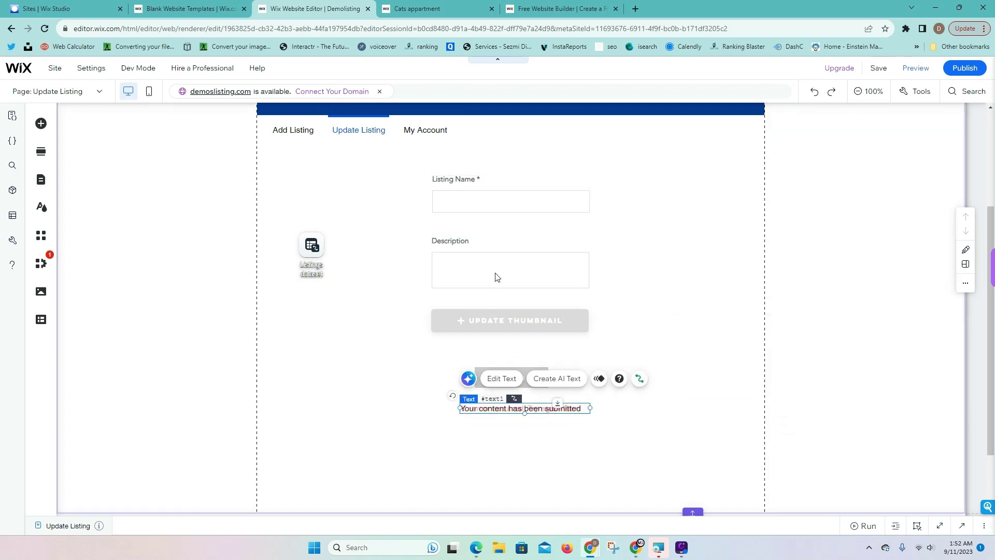
Publish the site and open the live demolisting site in a new tab
click(703, 252)
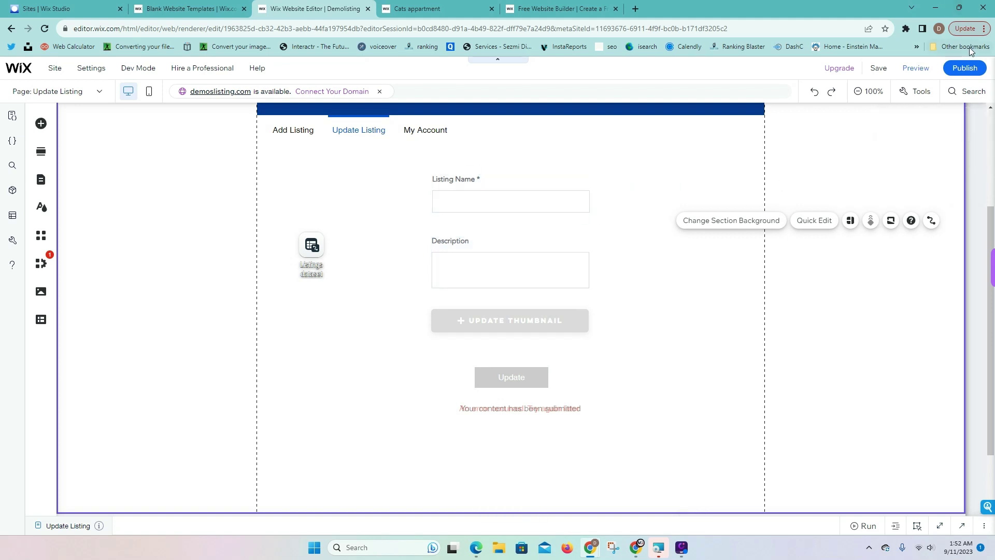
click(974, 68)
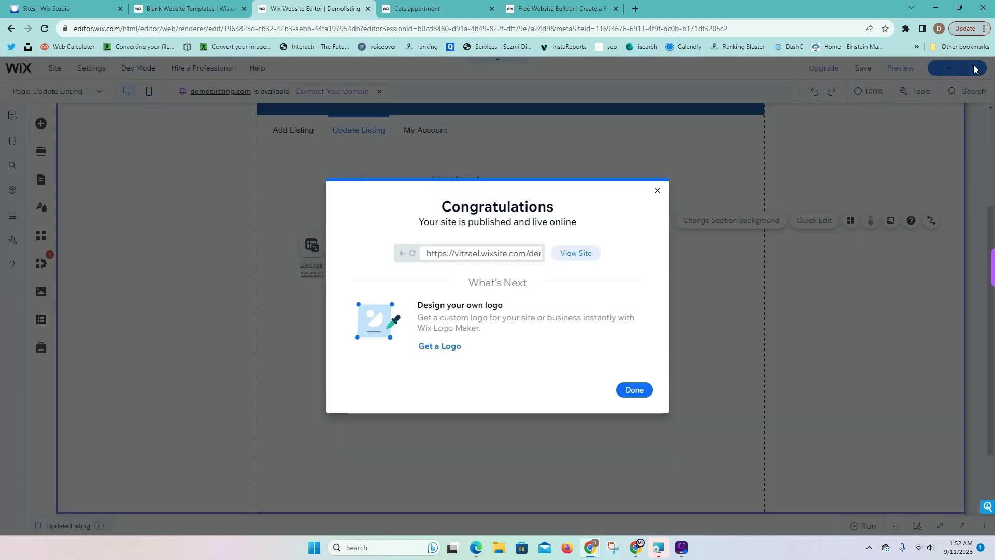
click(576, 253)
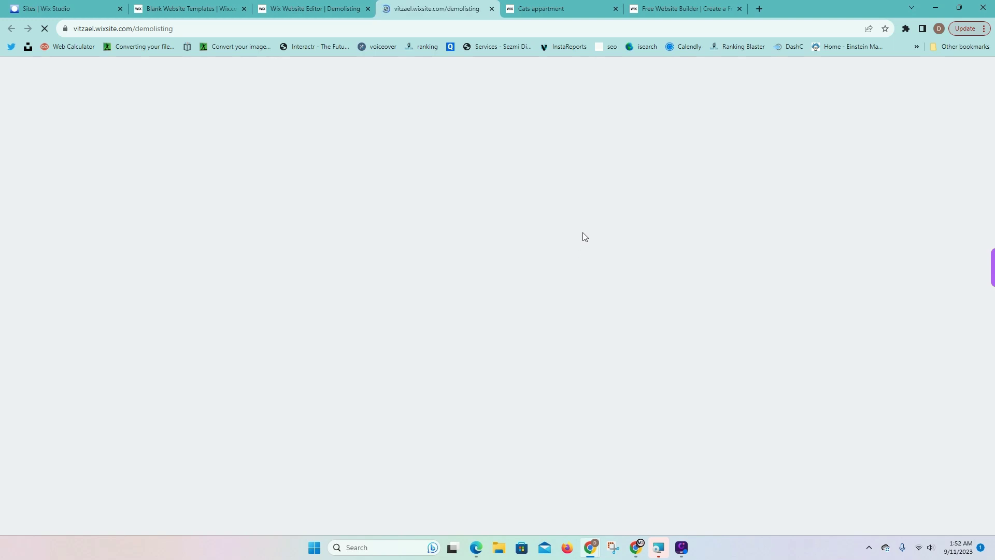
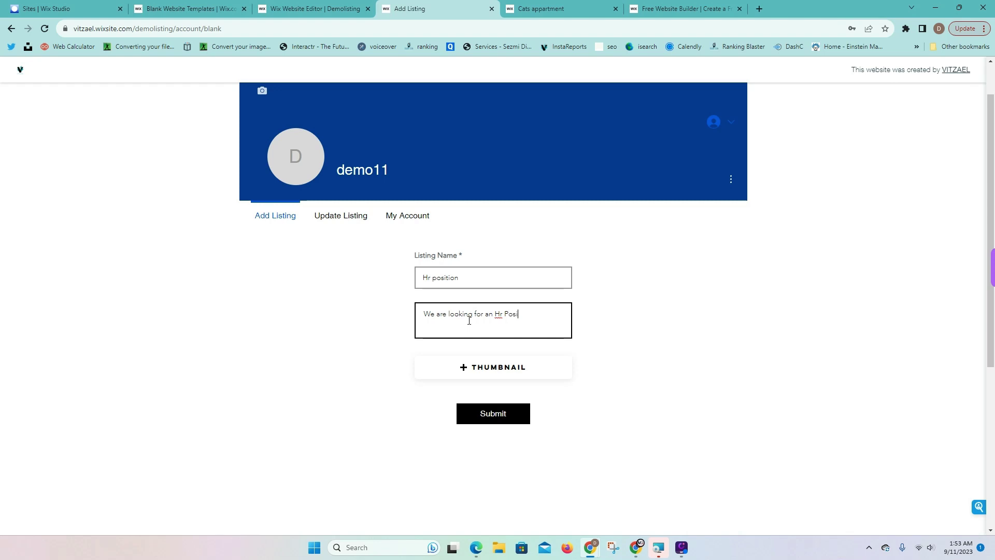
Attach the Black Gold Elegant Bird Club Logo as thumbnail and submit the Hr position listing
click(507, 376)
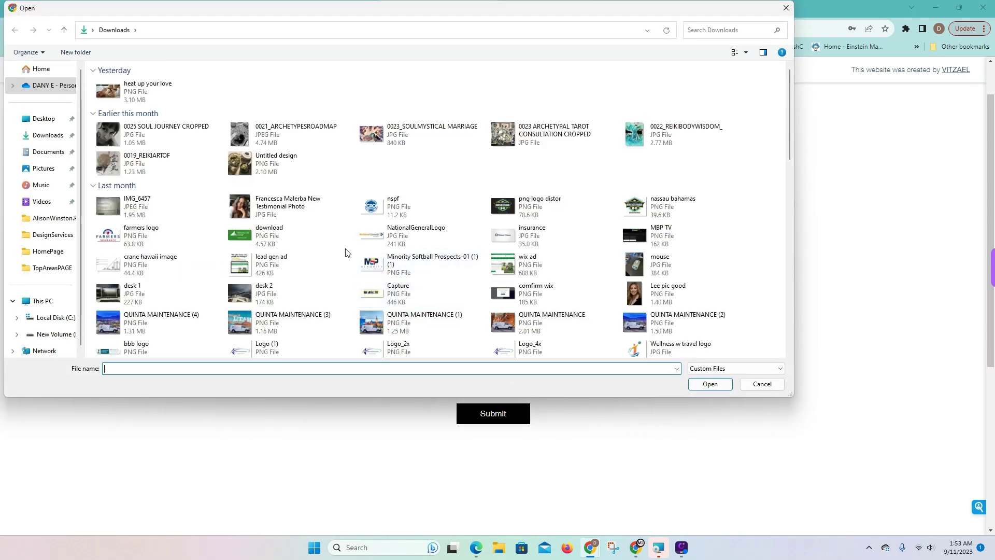
scroll(239, 176, down, 3)
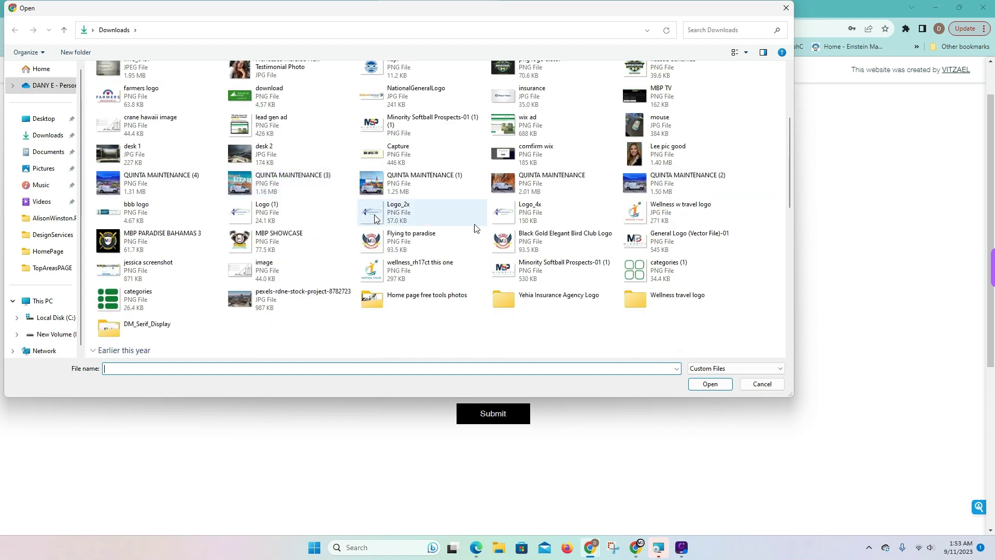
click(550, 241)
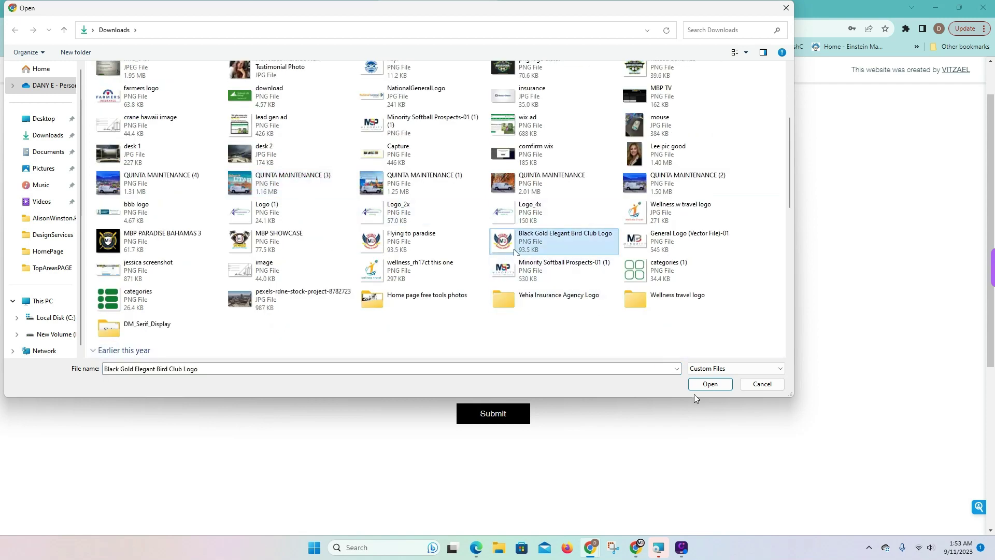
click(708, 385)
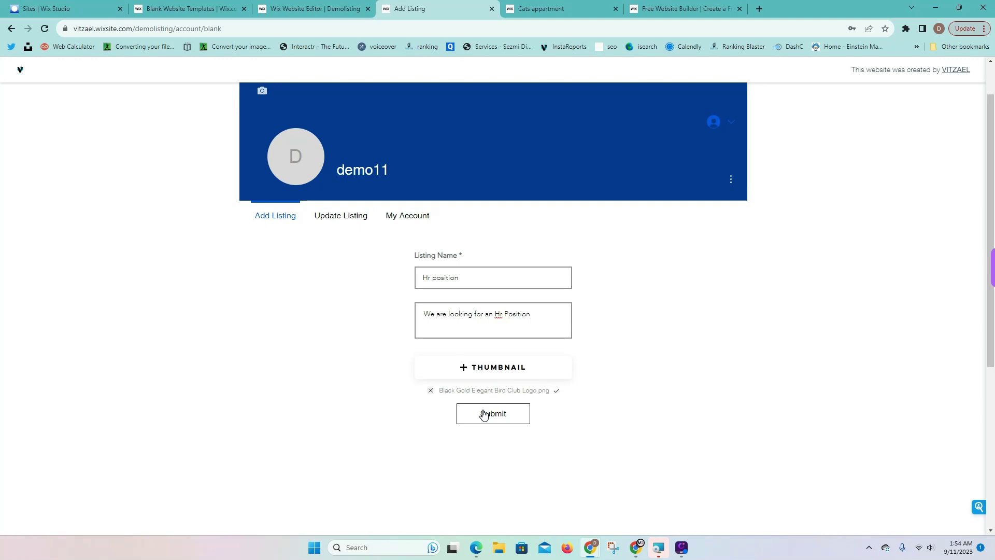
click(483, 414)
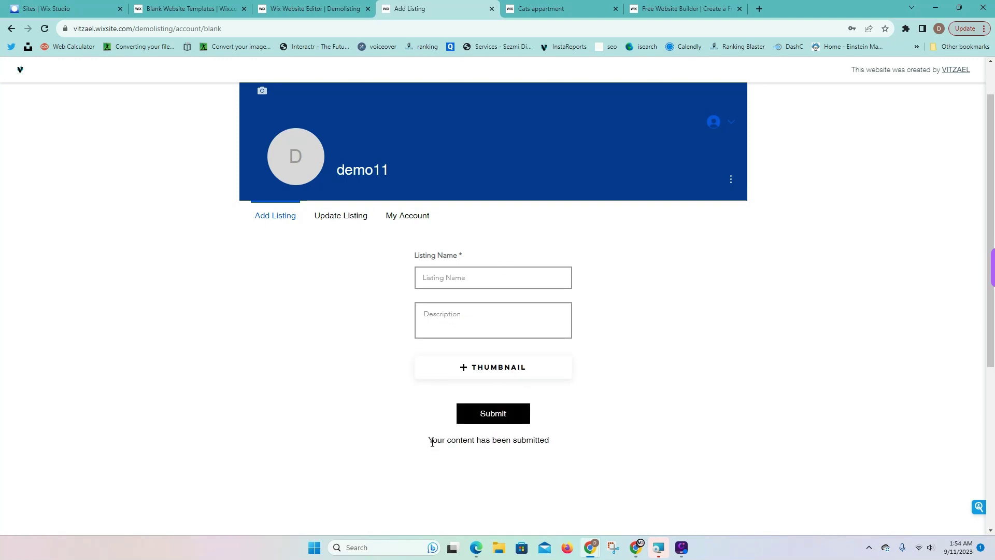
Highlight the submission confirmation text on the live site, then return to the Wix Editor tab
drag(432, 442, 553, 450)
click(474, 458)
drag(447, 450, 552, 447)
click(567, 451)
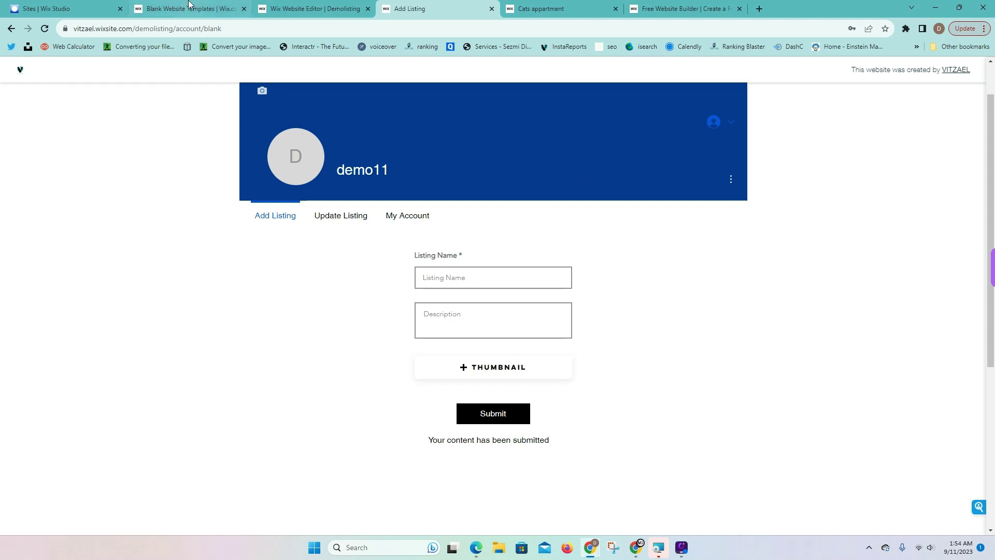
click(311, 9)
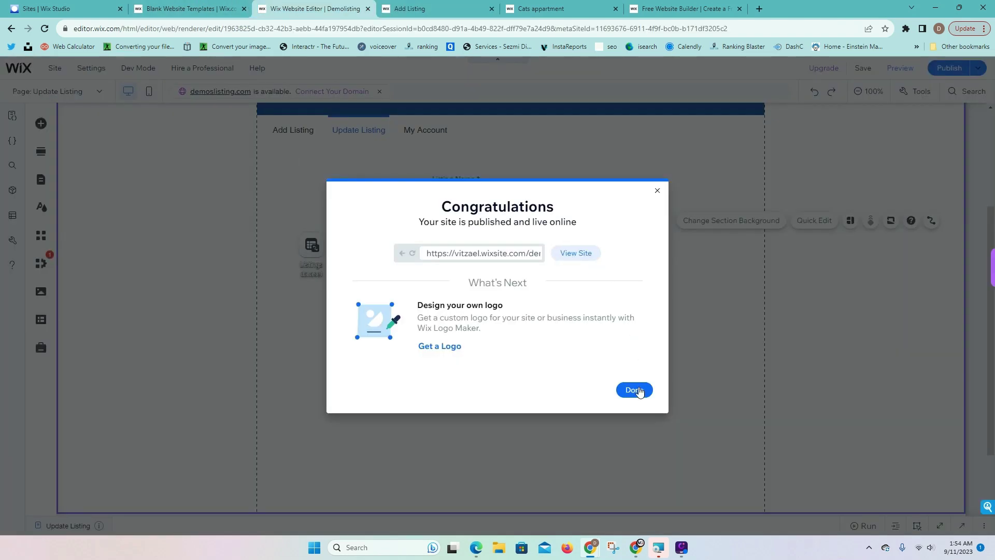
Dismiss the publish and mobile prompts and inspect the Listing Name input's CMS connection
click(634, 390)
click(642, 245)
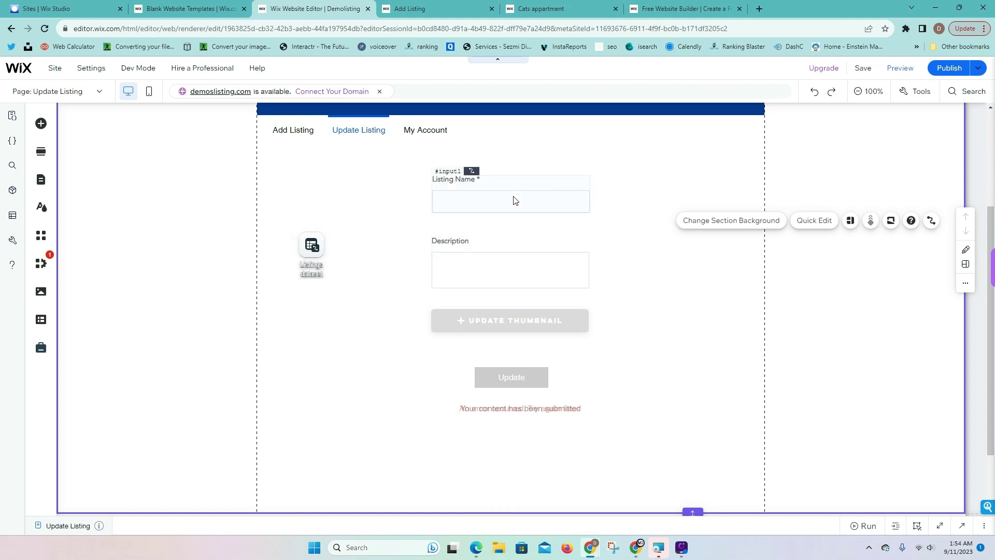
click(568, 196)
click(587, 151)
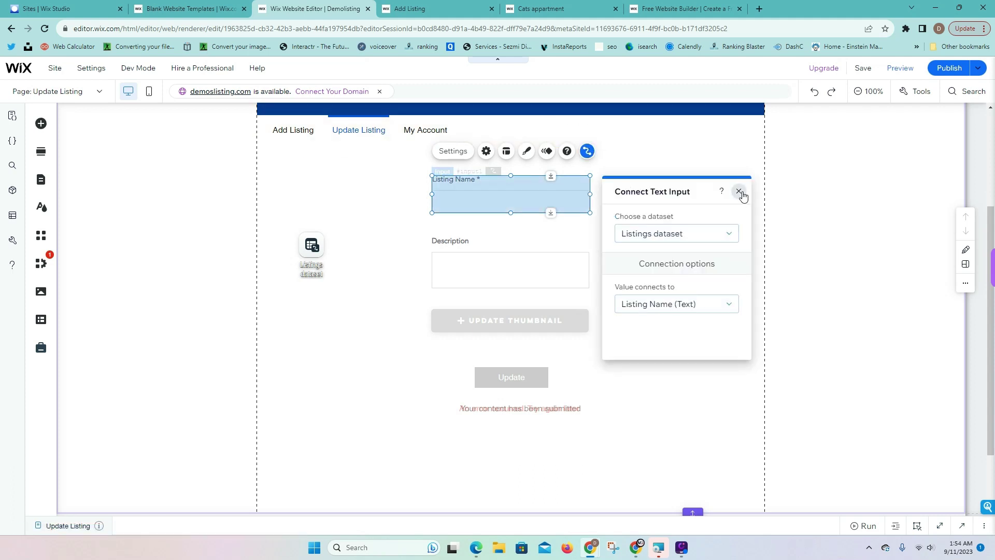
Close the connection settings and show Your Collections in the CMS panel
click(739, 191)
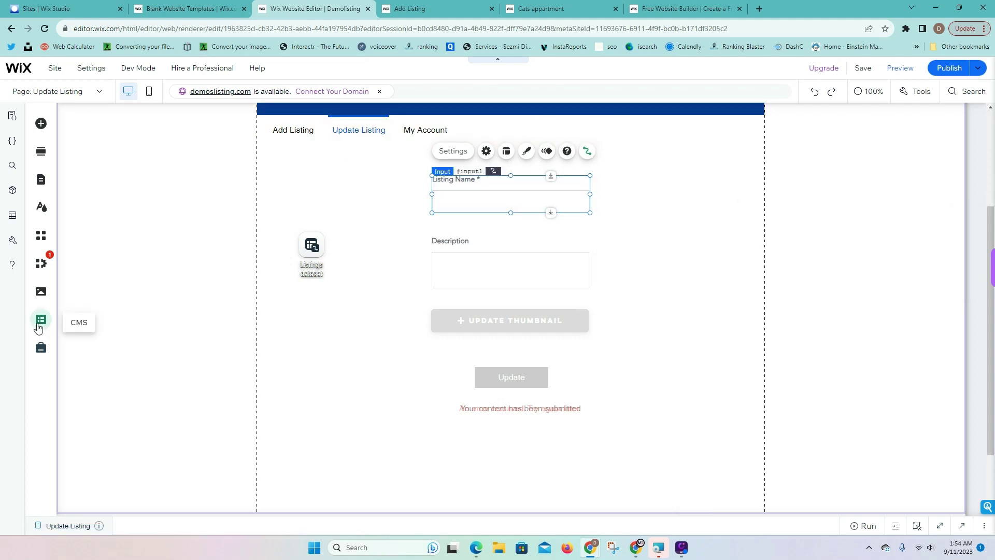
click(41, 320)
click(95, 163)
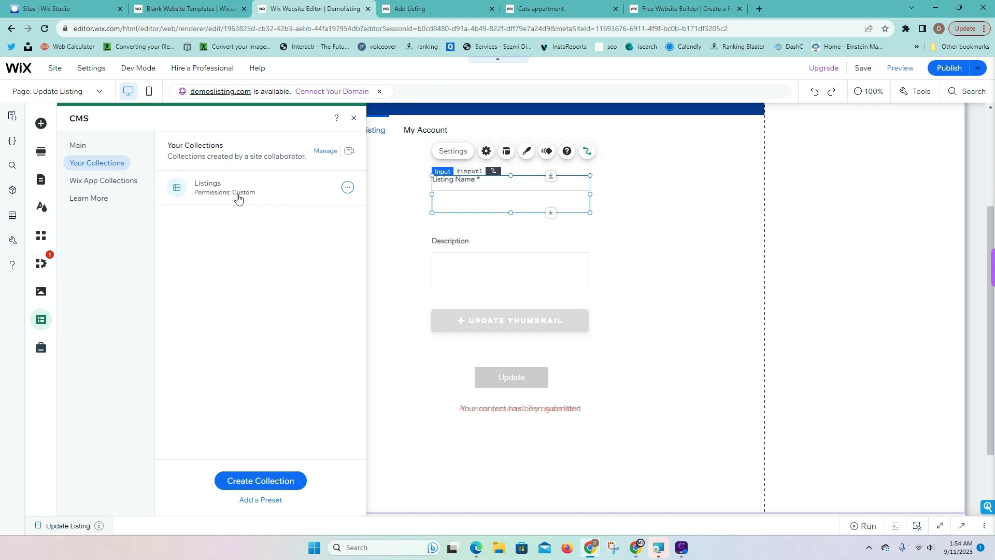
Open the Listings collection table to view the submitted Hr position item
click(238, 198)
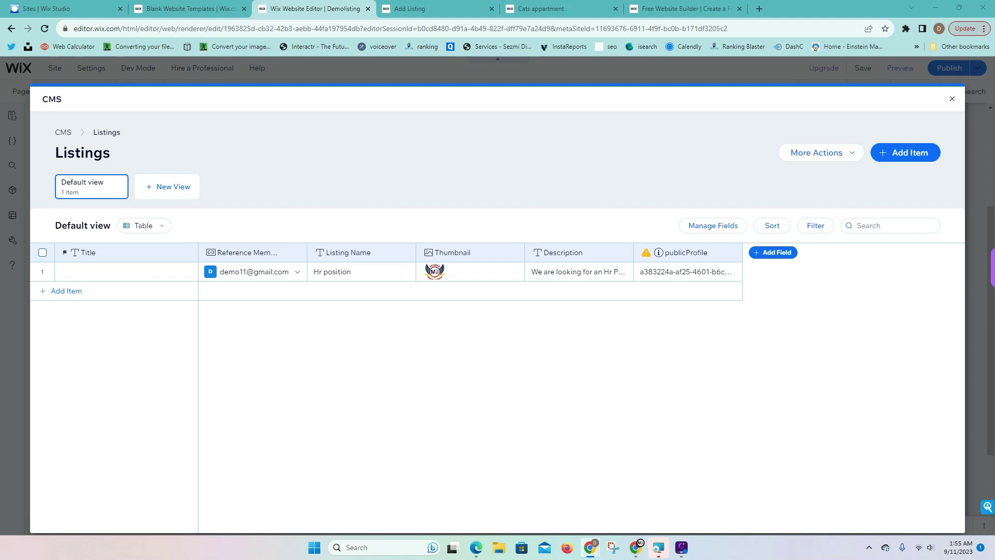
Change the publicProfile field to a Reference type pointing at the PublicData collection
click(689, 255)
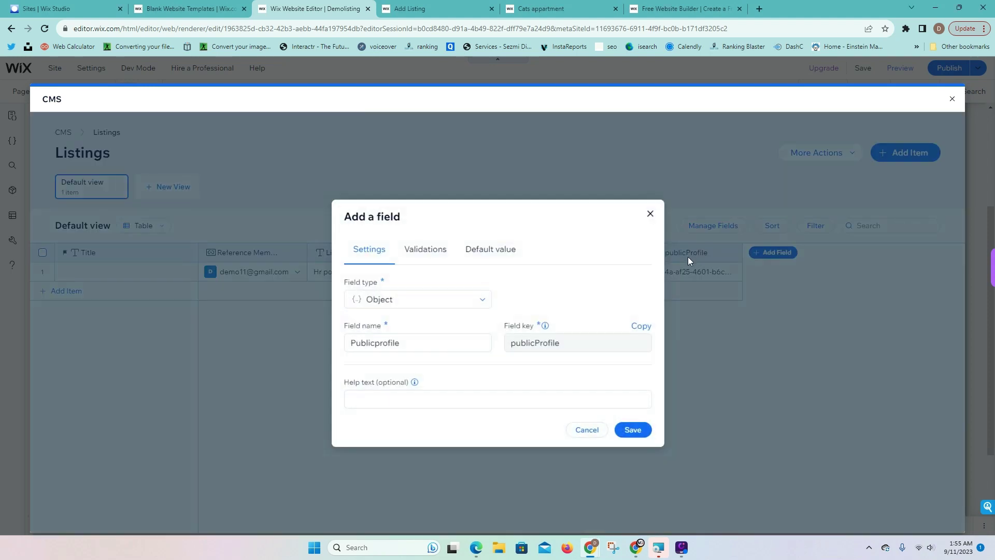
click(409, 302)
scroll(398, 362, down, 3)
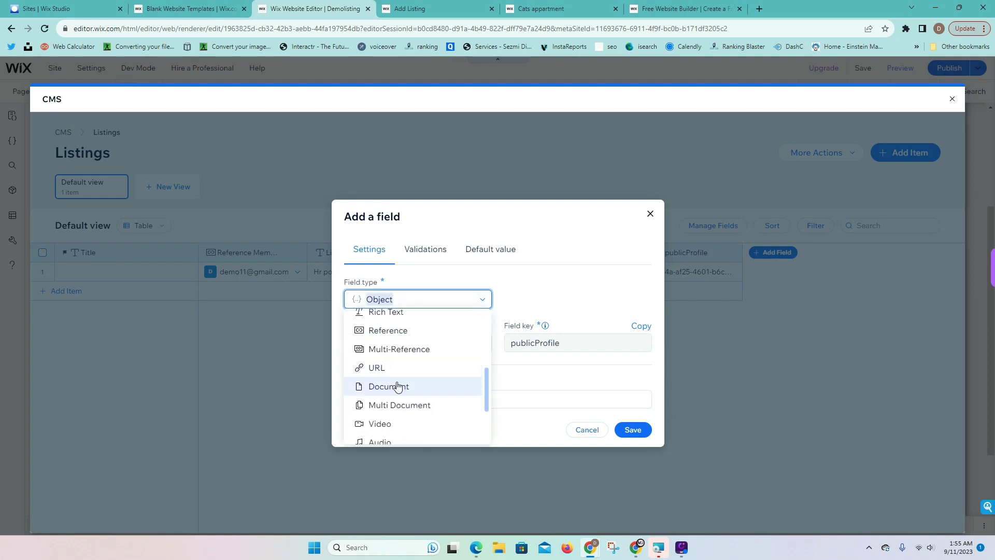
click(396, 330)
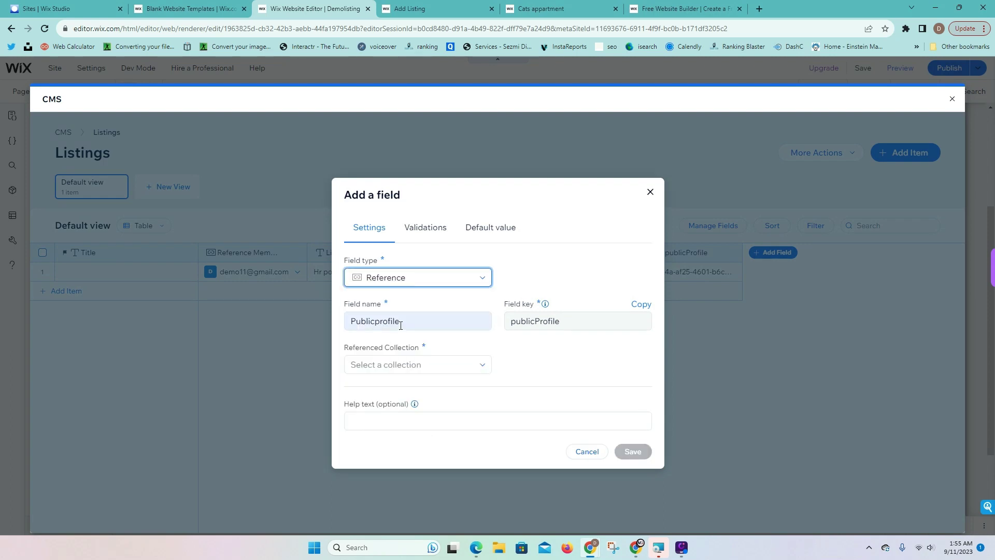
double_click(401, 322)
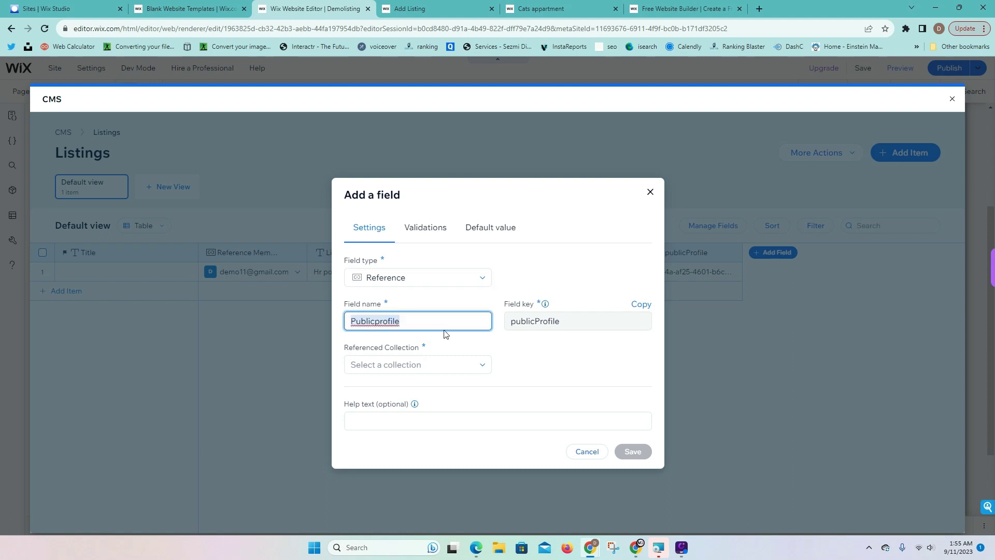
click(440, 368)
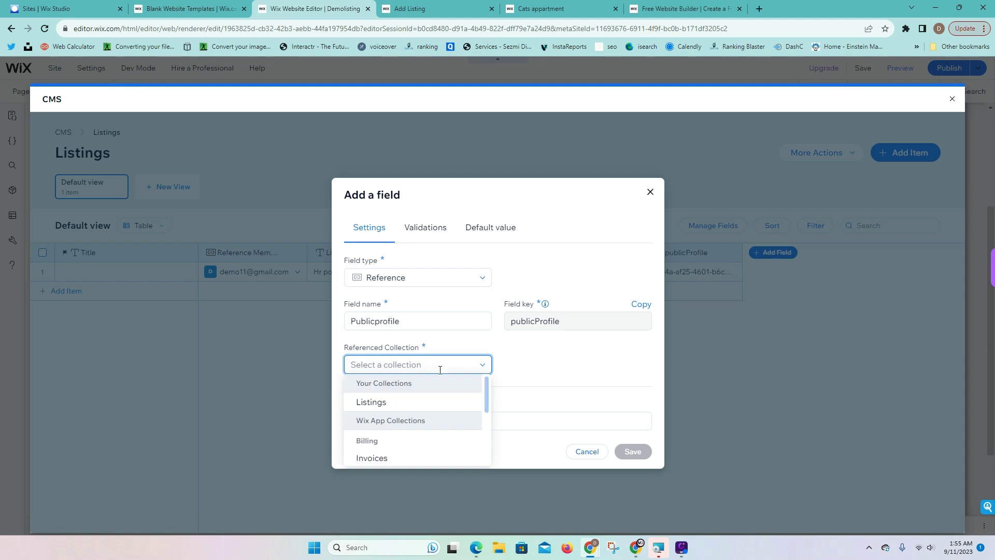
scroll(436, 409, down, 5)
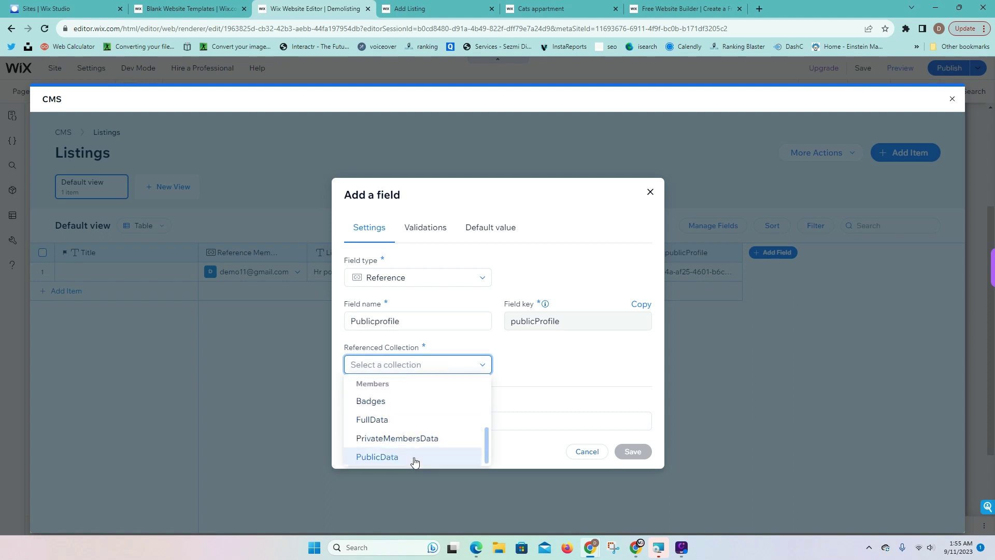
click(414, 459)
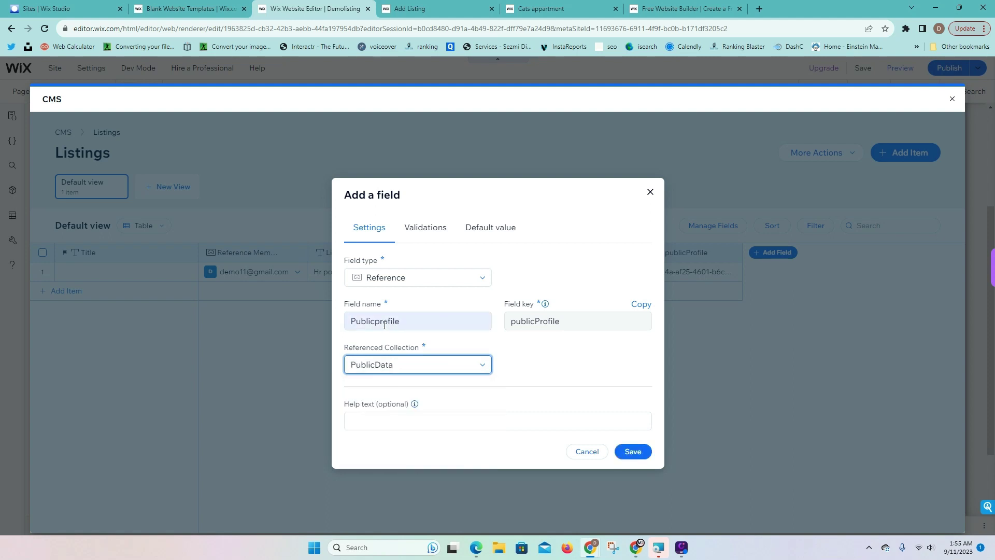
Rename the field to 'Public Profile' and save it
double_click(414, 320)
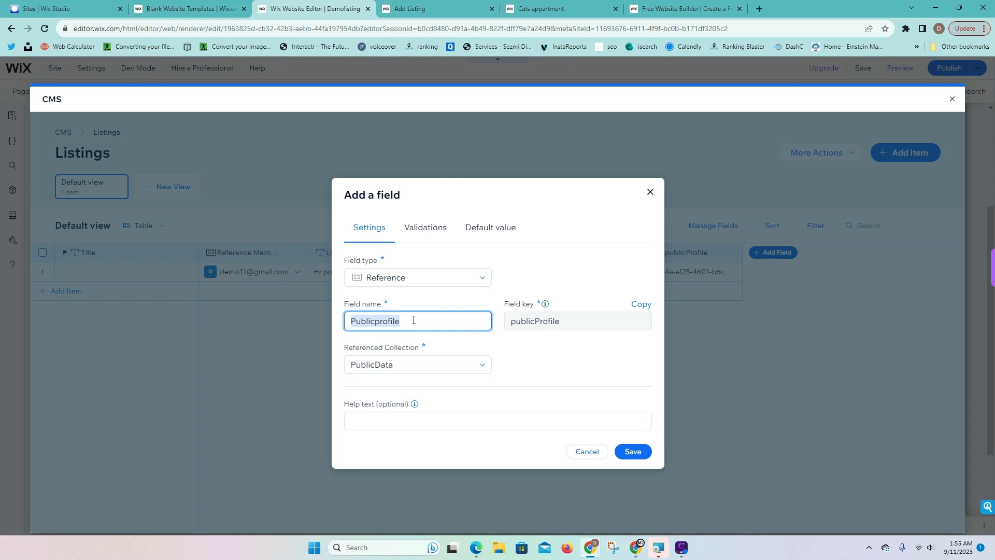
click(376, 322)
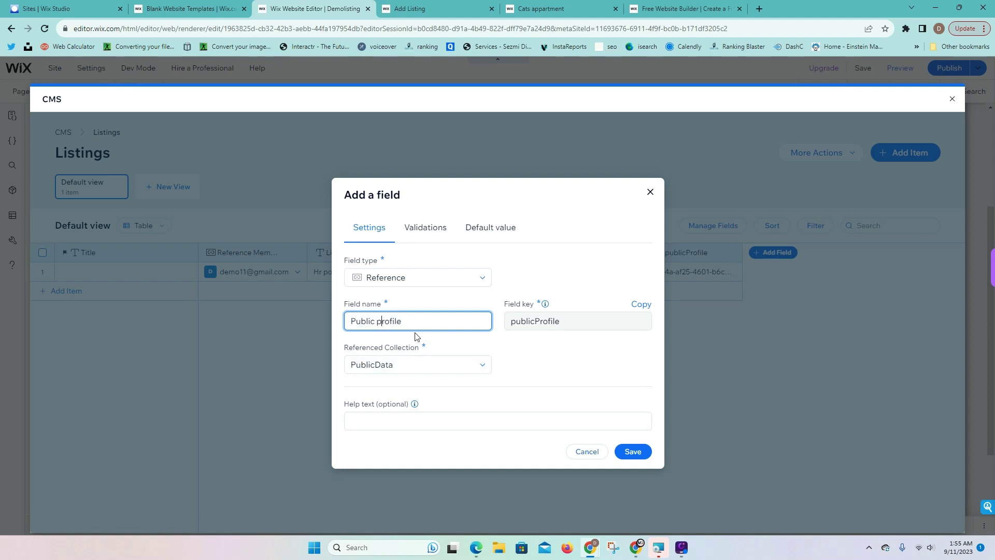
key(BackSpace)
text(P)
click(484, 298)
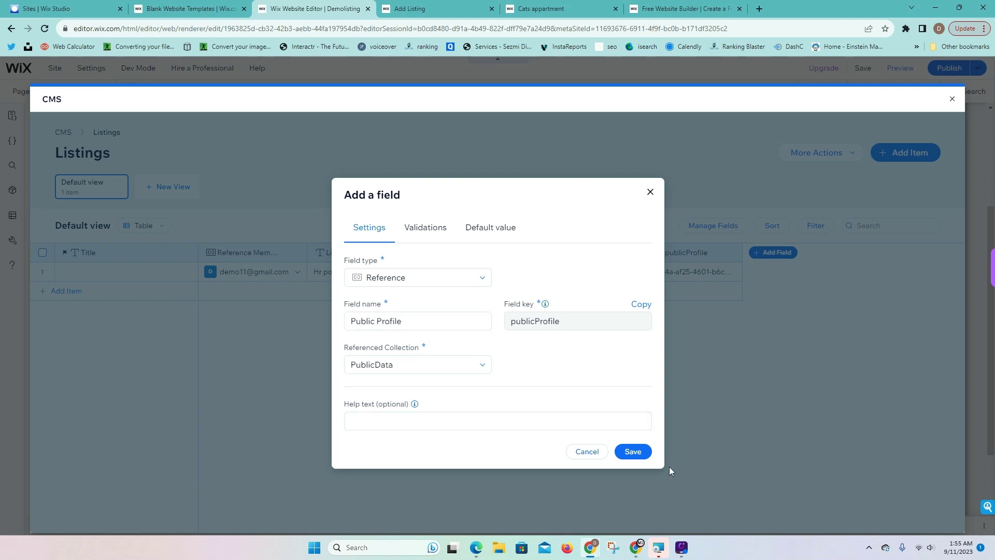
click(633, 452)
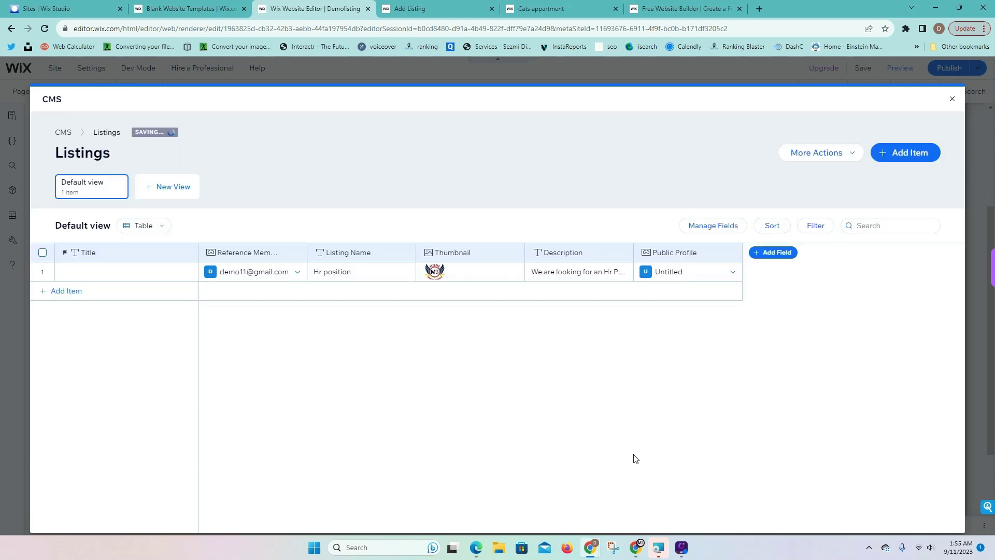
Clear the Untitled value from row 1's Public Profile cell
click(686, 279)
click(707, 273)
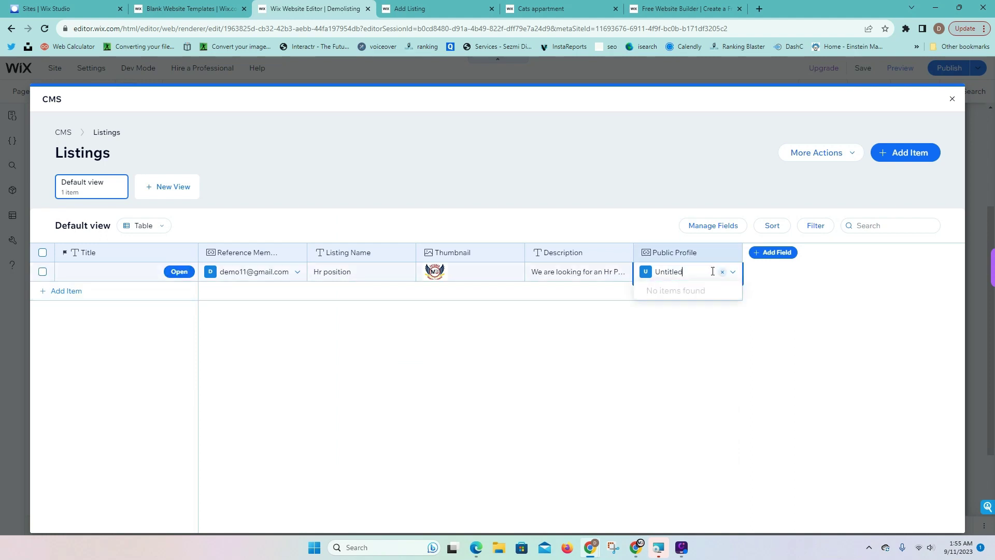
click(722, 272)
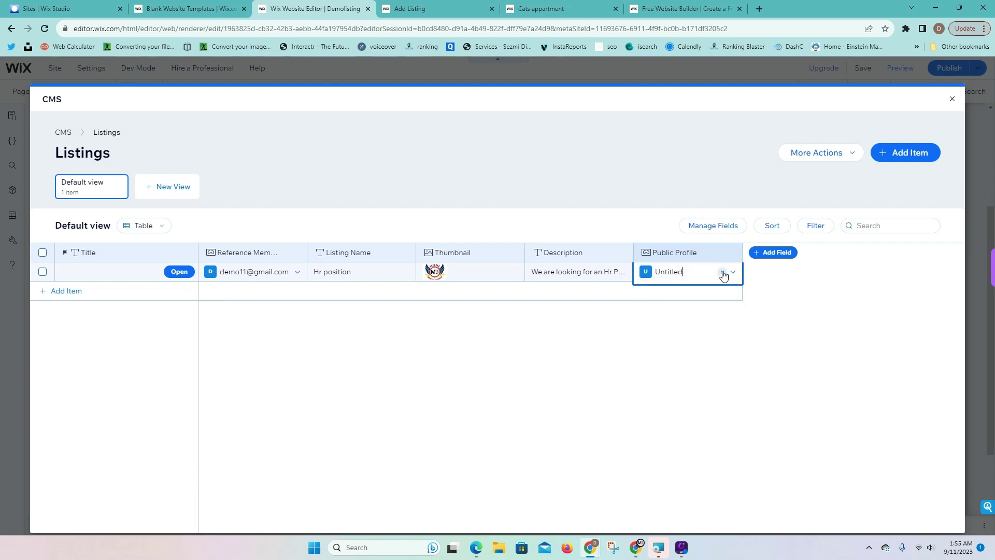
click(732, 271)
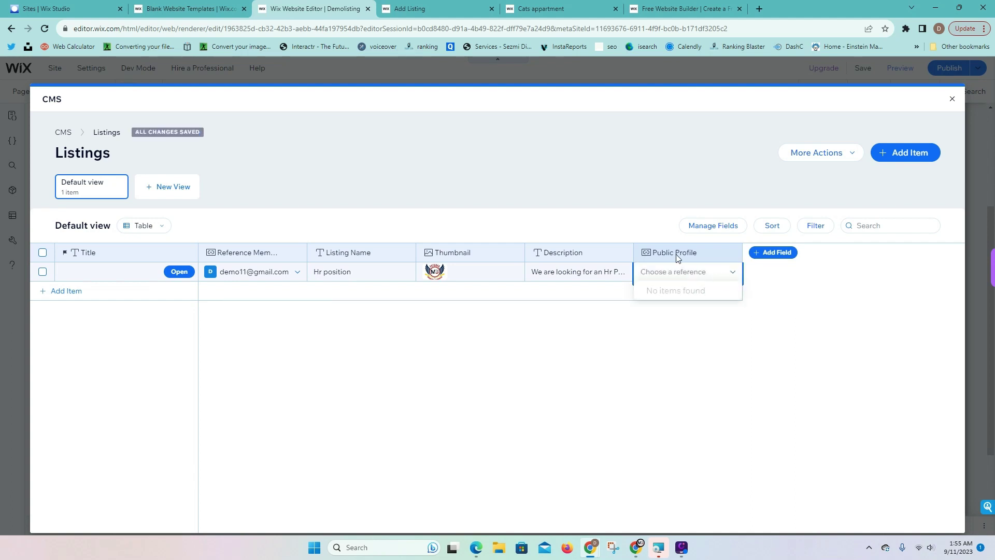
click(684, 272)
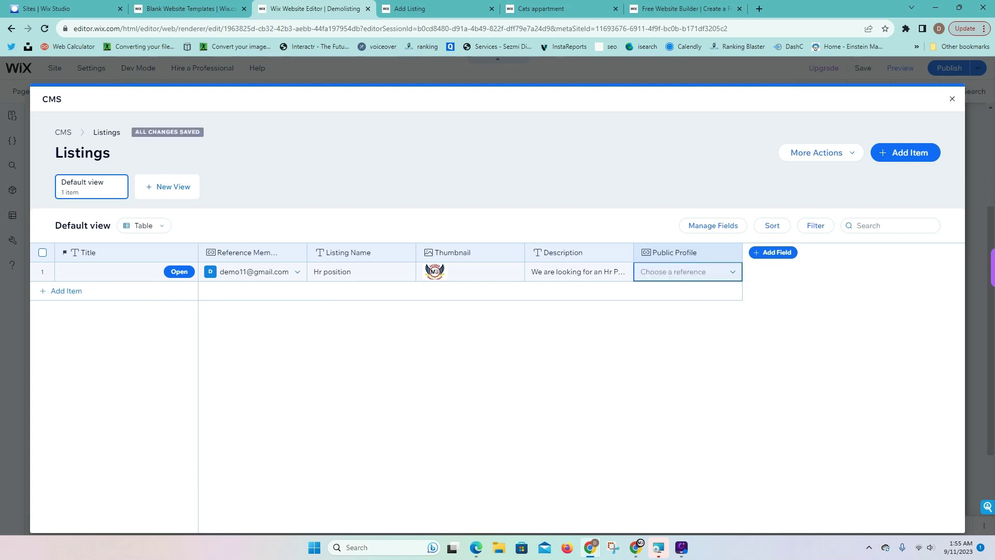
Delete the Hr position item, leaving Listings empty, and close the collection table
click(43, 271)
click(933, 226)
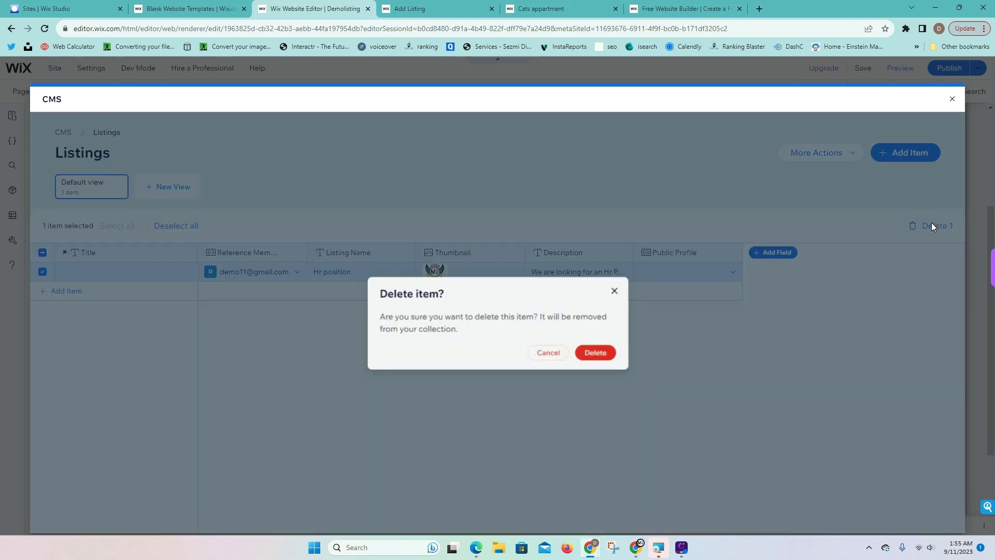
click(596, 353)
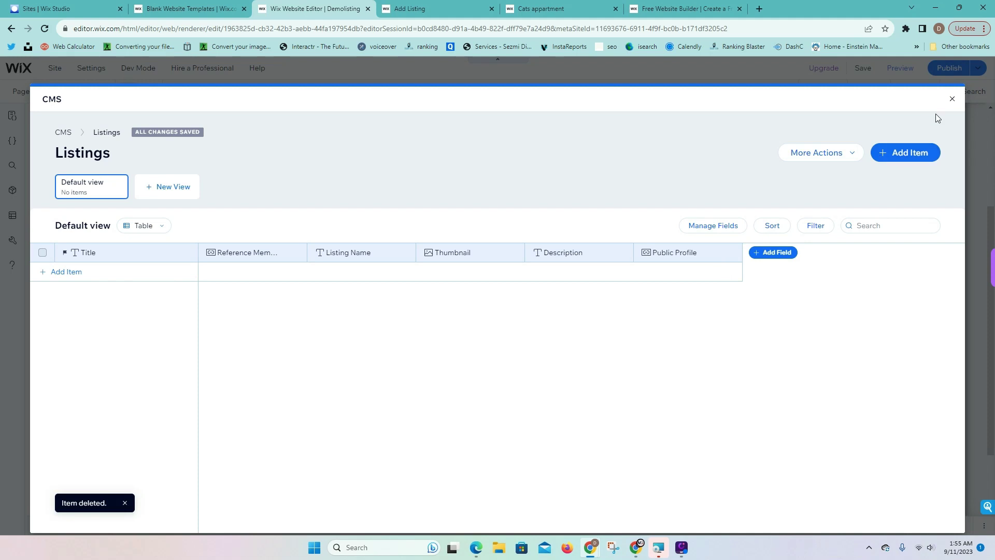
click(950, 97)
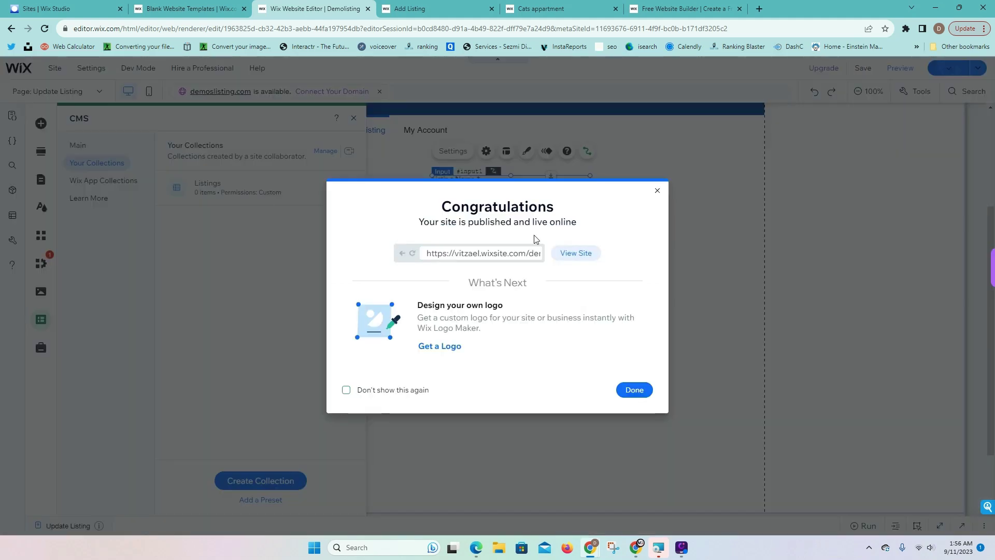
Reopen Listings, review the Public Profile field's PublicData reference without changes, and close the collection
click(631, 395)
click(244, 195)
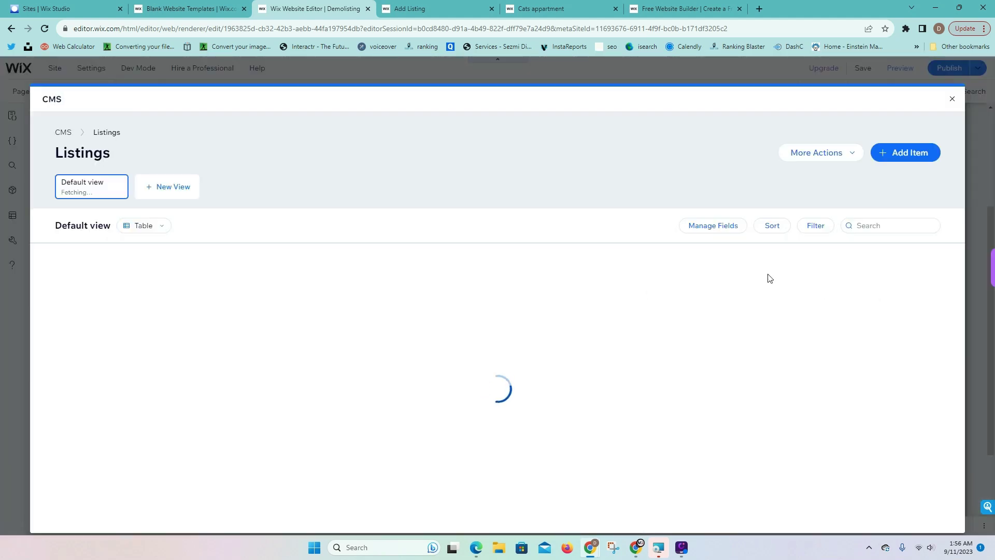
click(710, 263)
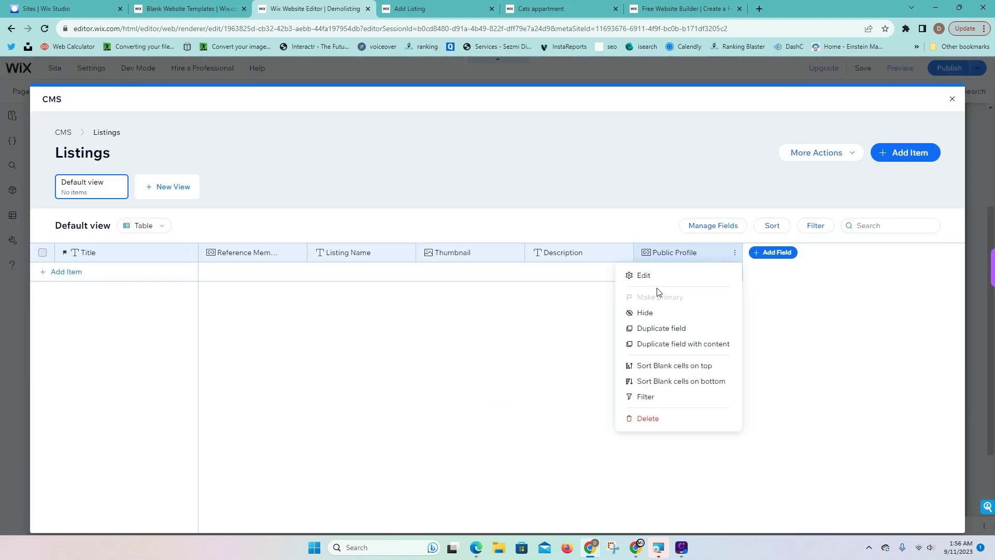
click(658, 277)
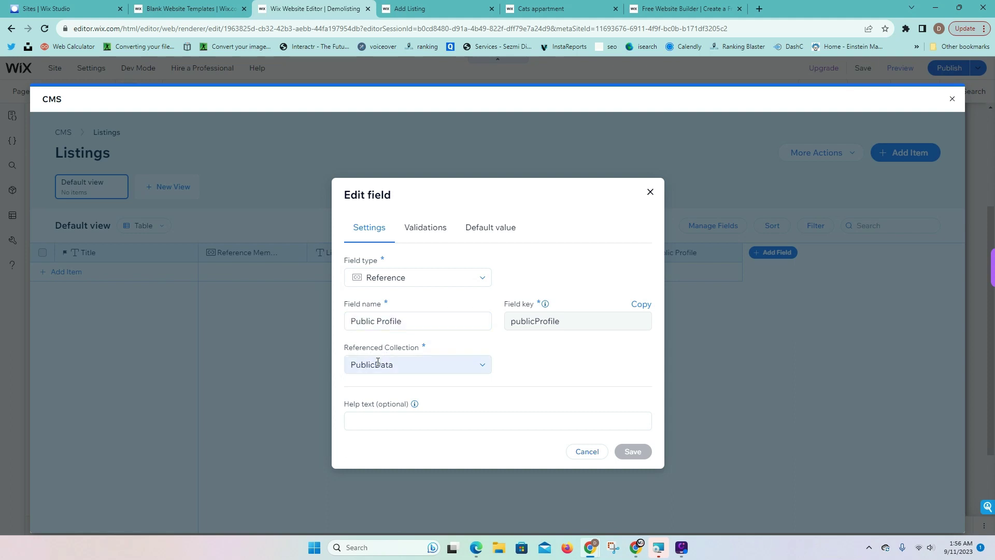
click(650, 192)
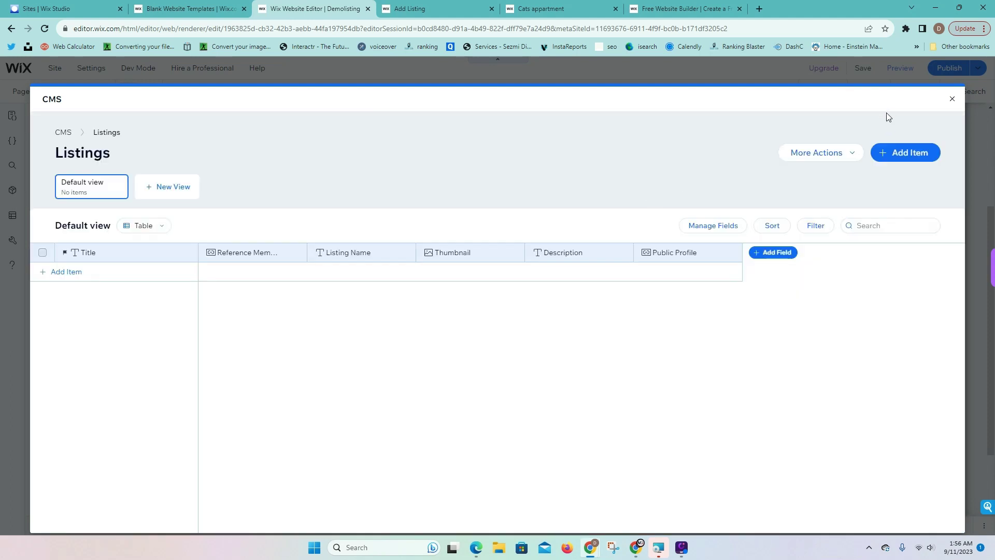
click(951, 101)
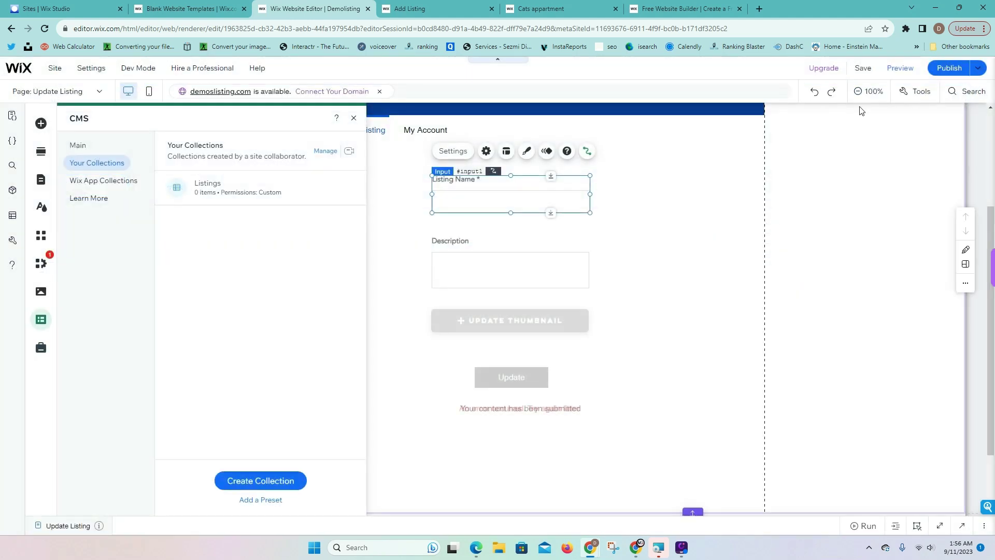
Reload the live Add Listing page and enter the name Hr Job position with an HR assistant description
click(425, 9)
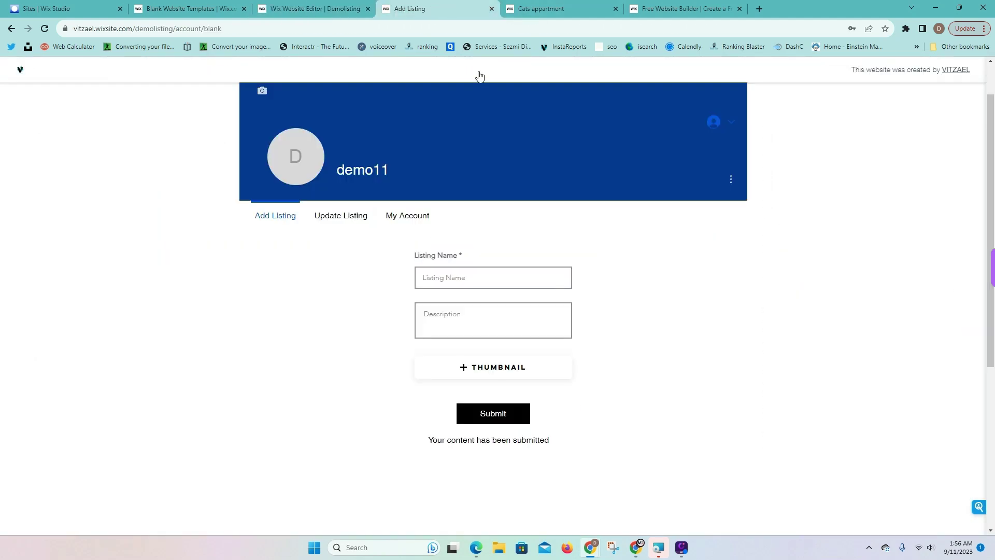
click(44, 28)
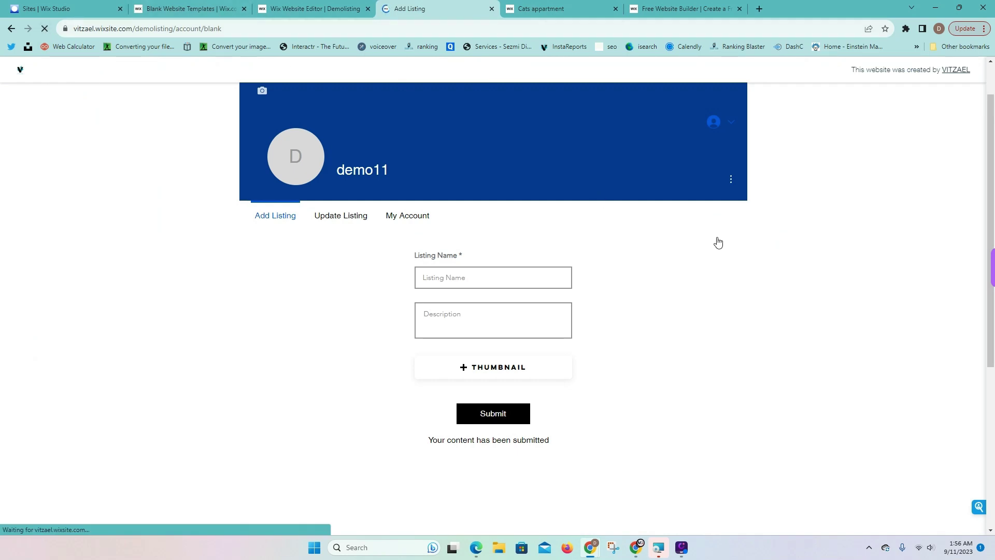
click(476, 325)
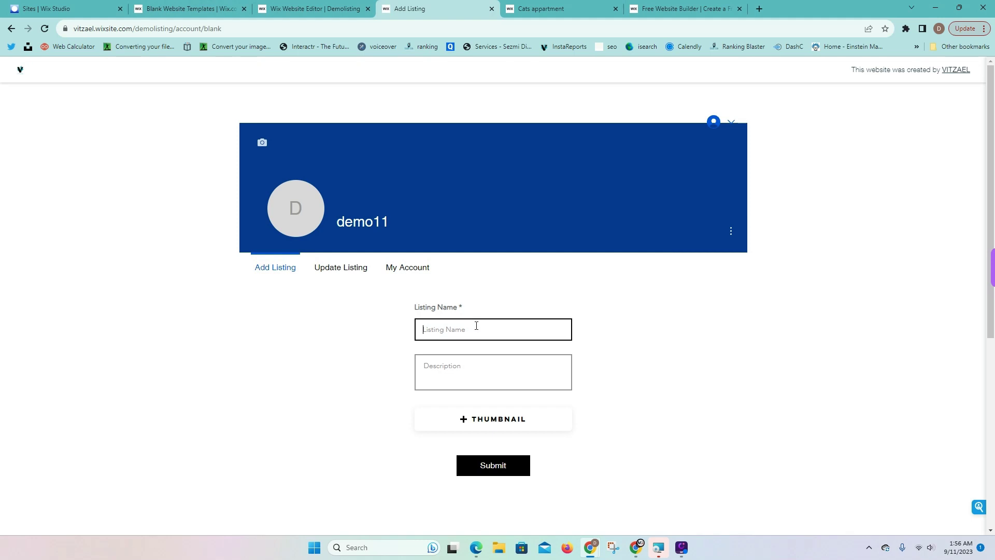
text(HJ)
key(BackSpace)
key(BackSpace)
key(BackSpace)
key(BackSpace)
key(BackSpace)
key(BackSpace)
key(BackSpace)
key(BackSpace)
key(BackSpace)
click(501, 362)
text(We a)
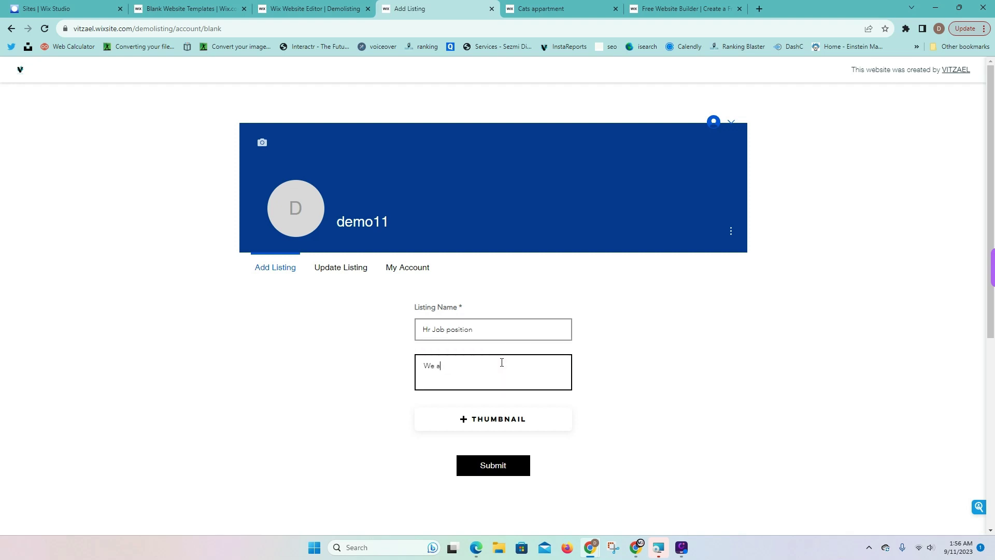
text(re looking for an HR assitant)
Attach the Black Gold Elegant Bird Club Logo thumbnail and submit the listing
click(507, 425)
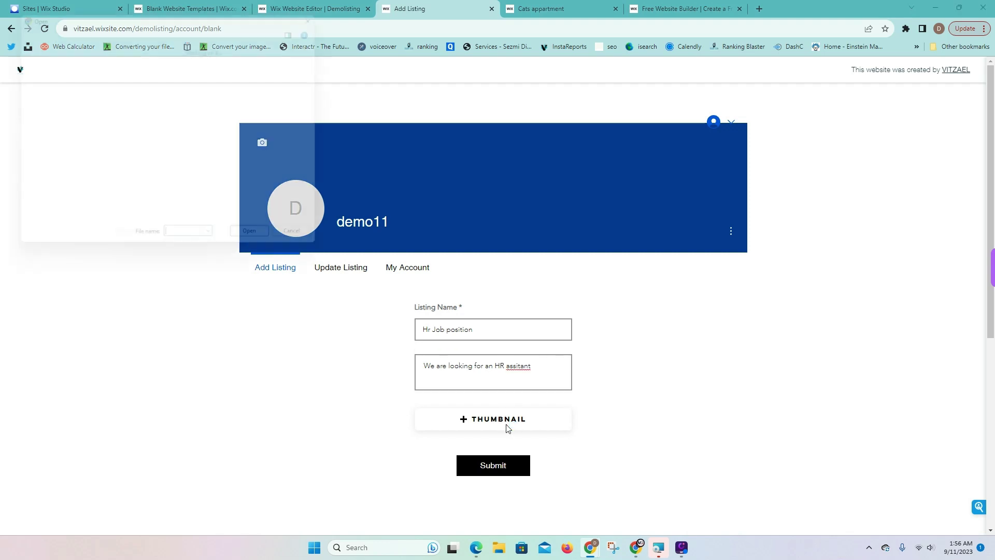
scroll(613, 293, down, 5)
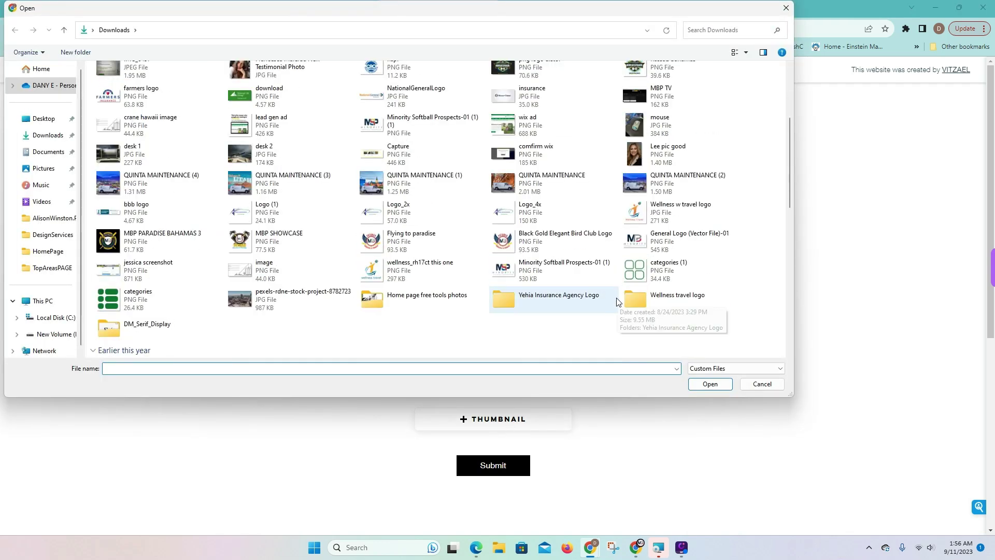
click(549, 241)
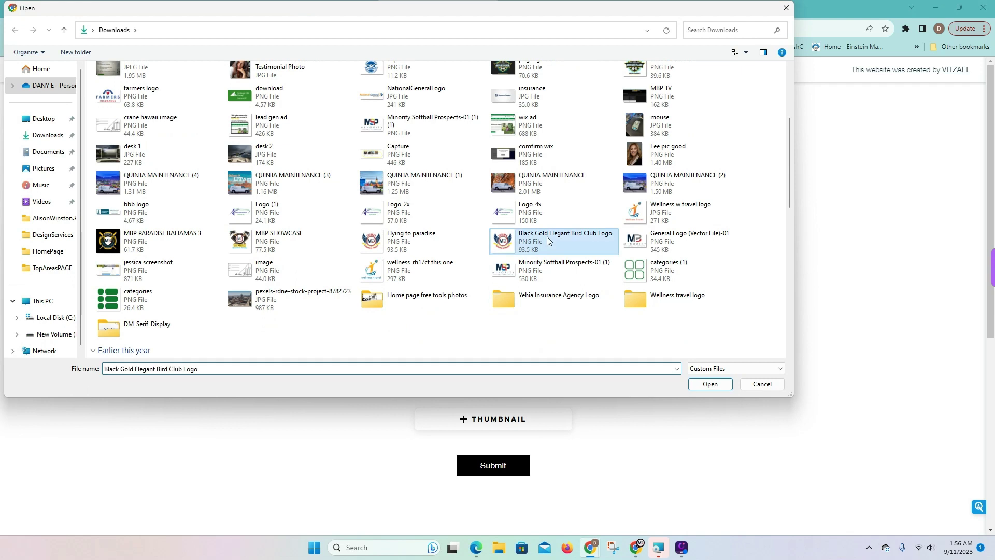
click(702, 382)
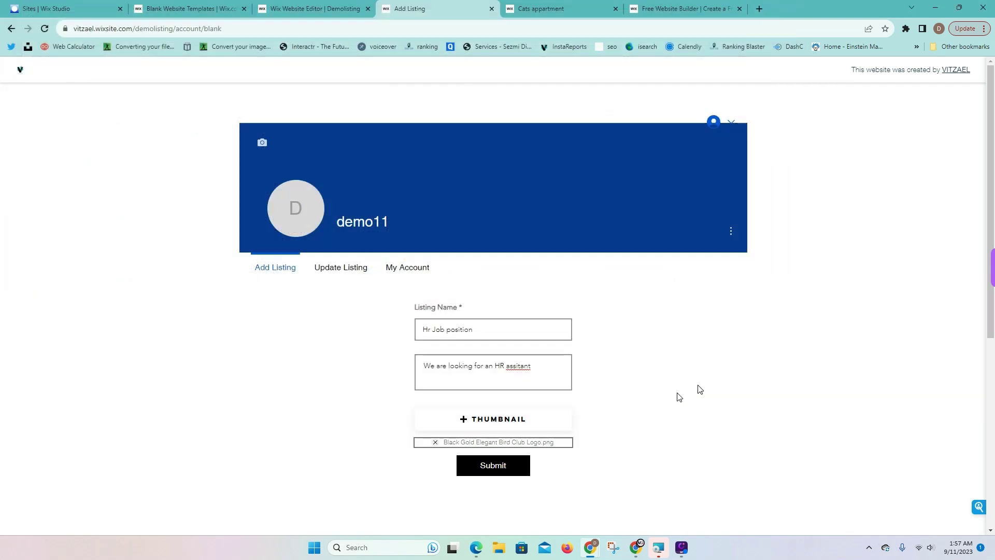
click(487, 469)
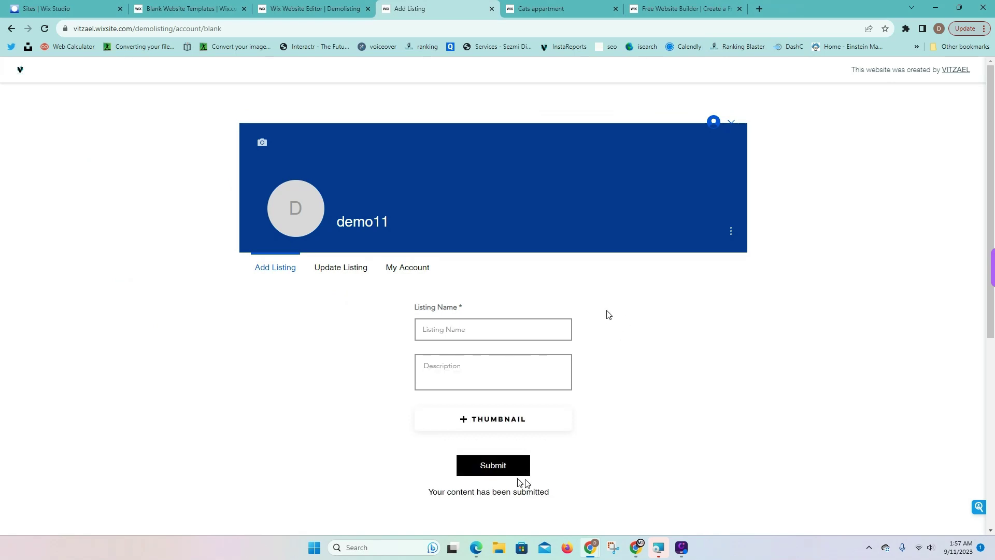
Verify in the editor that Listings now holds the Hr Job position item, then close the CMS views
click(313, 8)
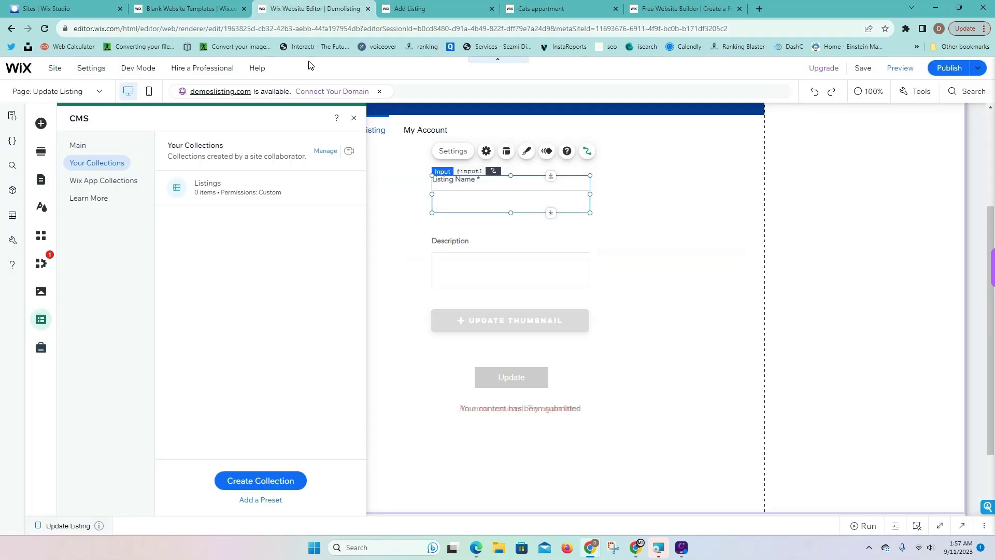
click(206, 188)
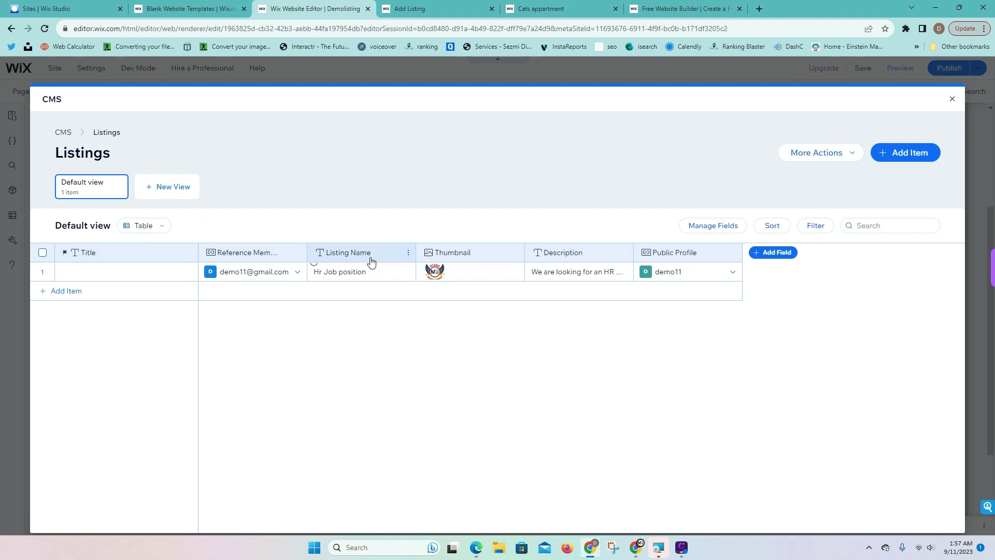
click(949, 95)
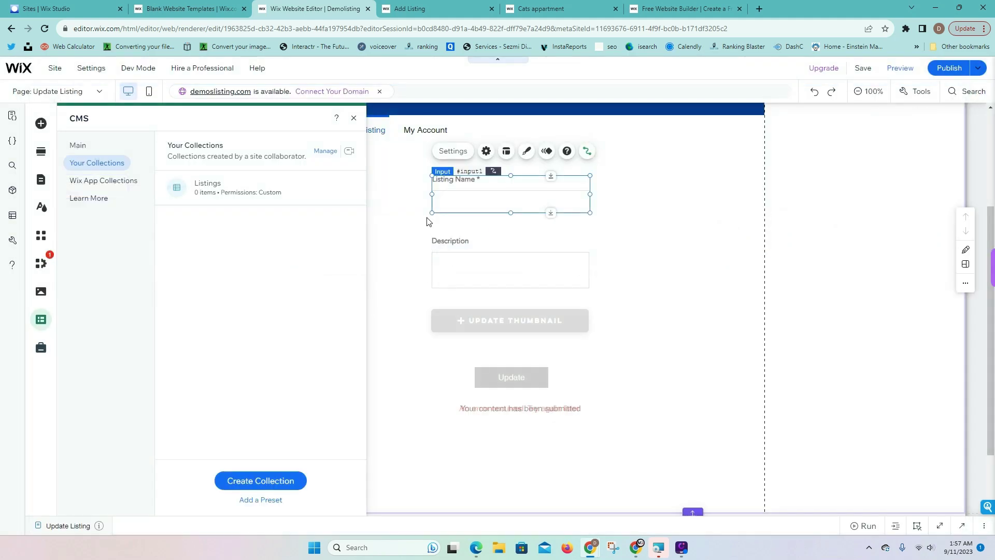
click(353, 120)
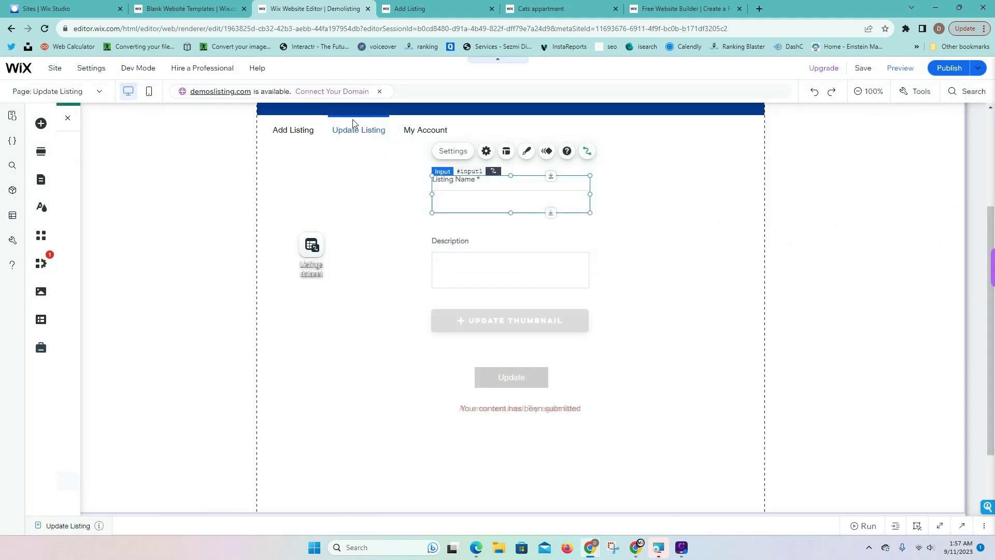
Review the site pages, then add a blank dynamic page for the Listings collection
click(40, 185)
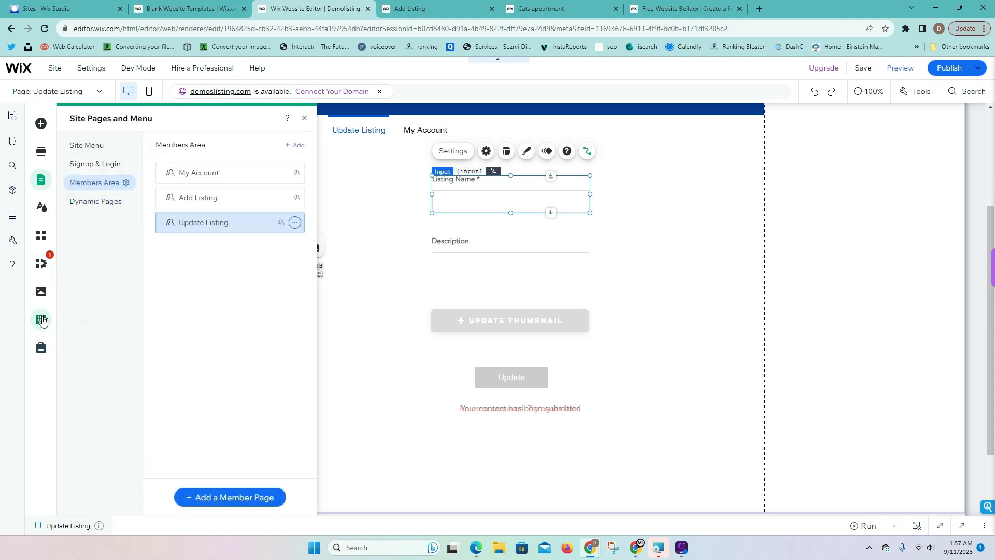
click(42, 322)
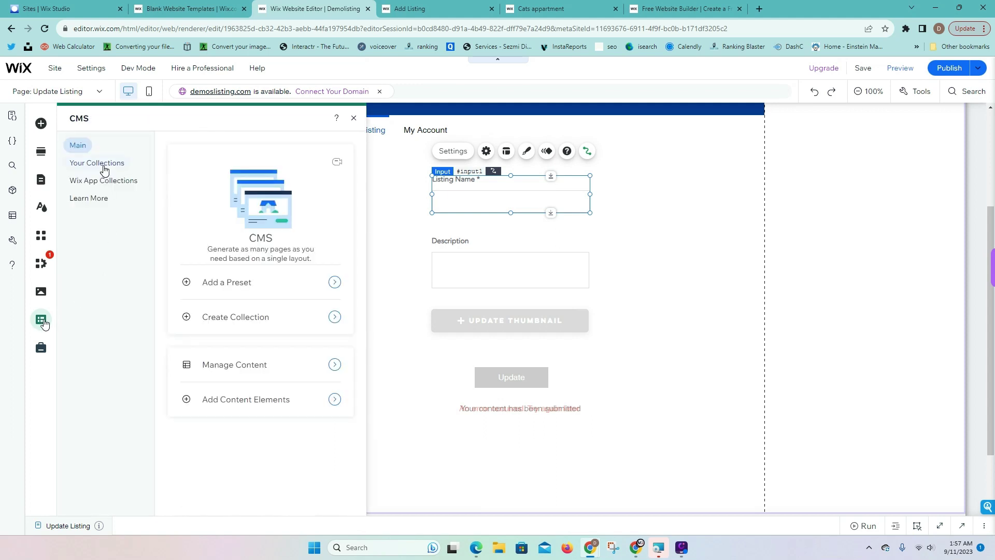
click(104, 169)
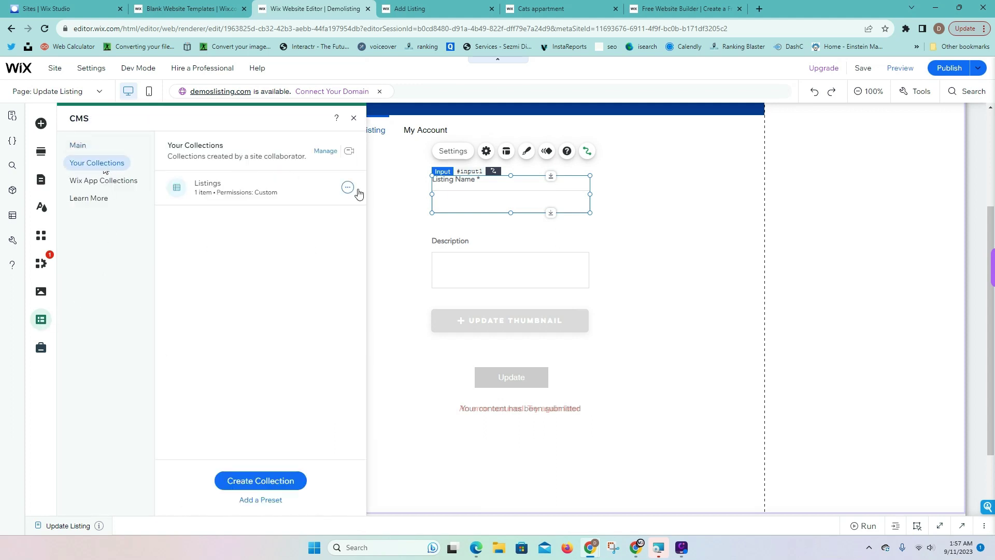
click(346, 188)
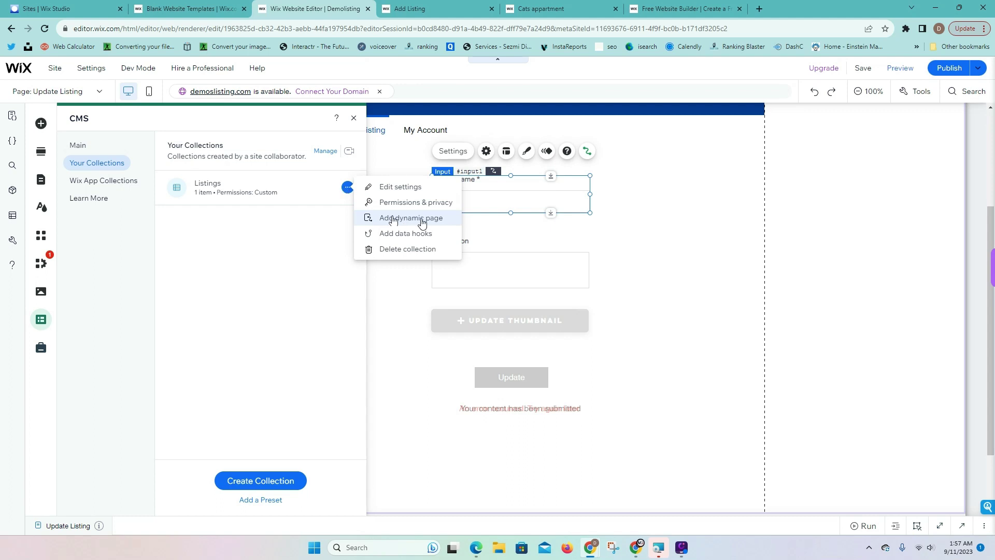
click(422, 220)
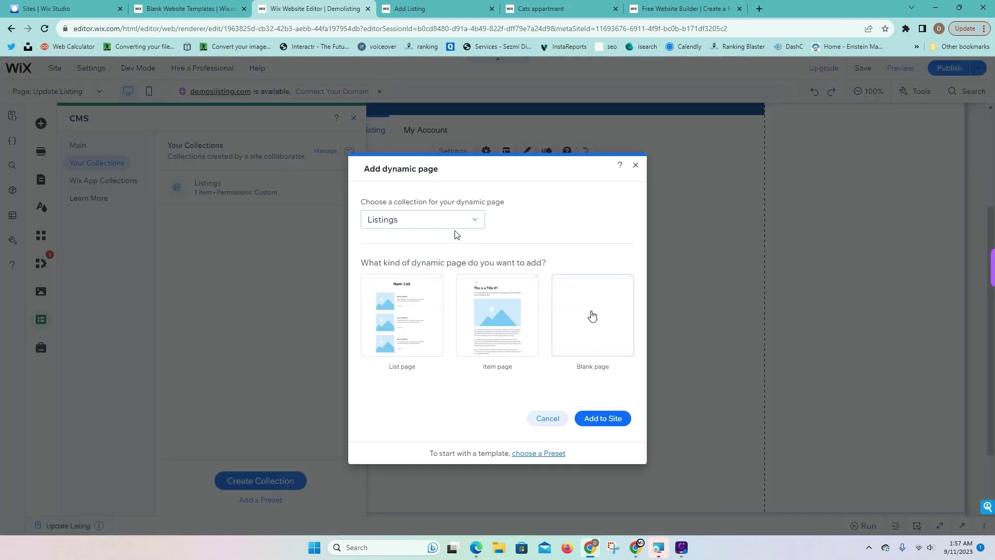
click(594, 317)
click(602, 418)
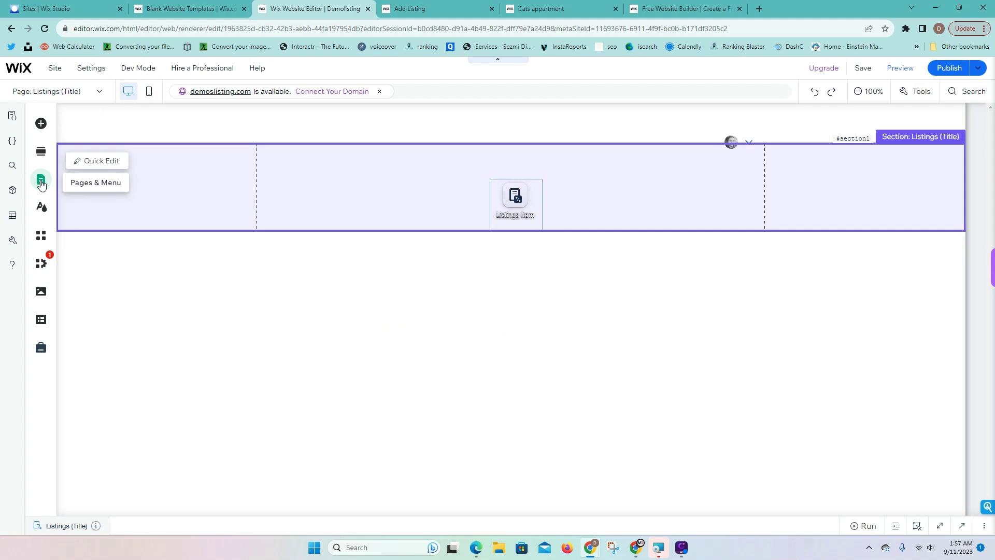
Check the Dynamic Pages list, then create another blank Listings dynamic page from the collection menu
click(41, 183)
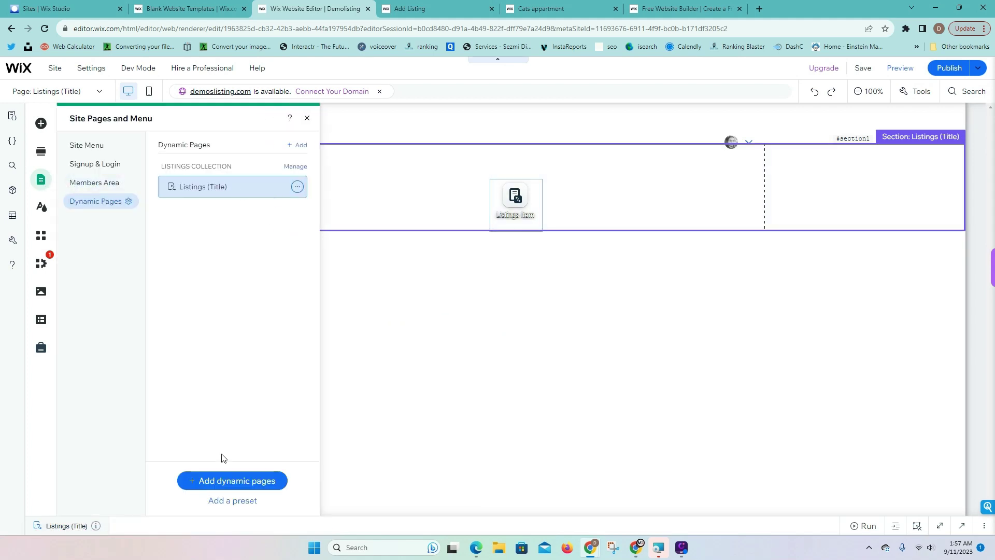
click(40, 320)
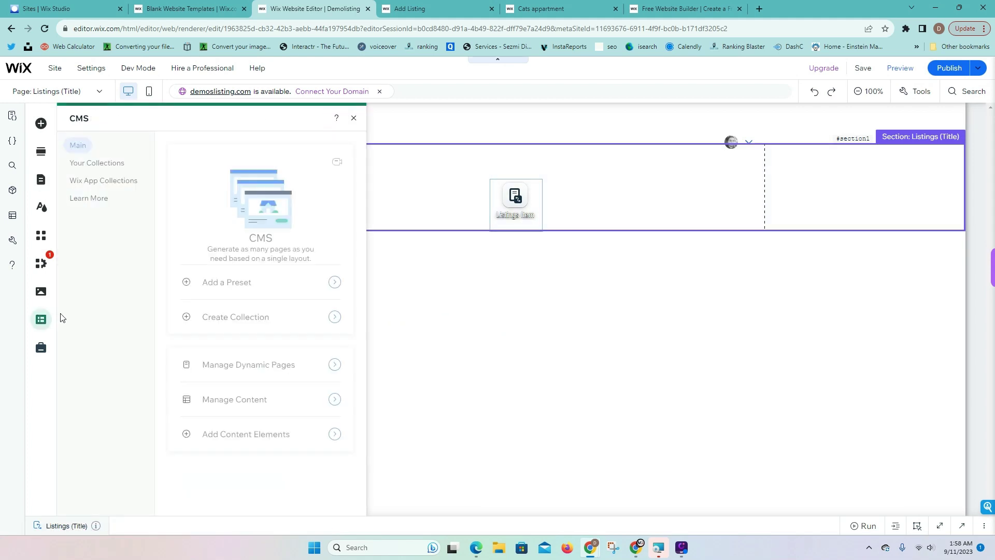
click(101, 163)
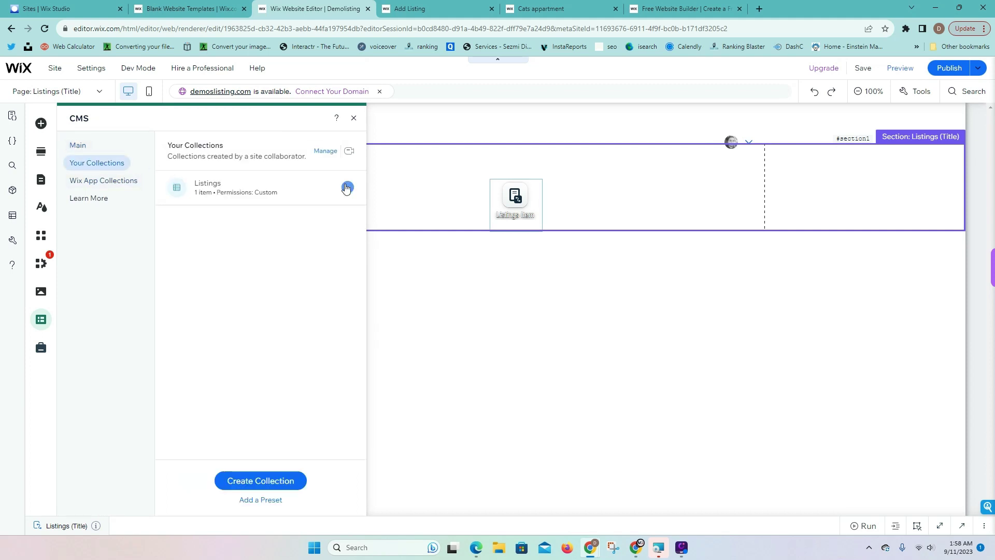
click(347, 186)
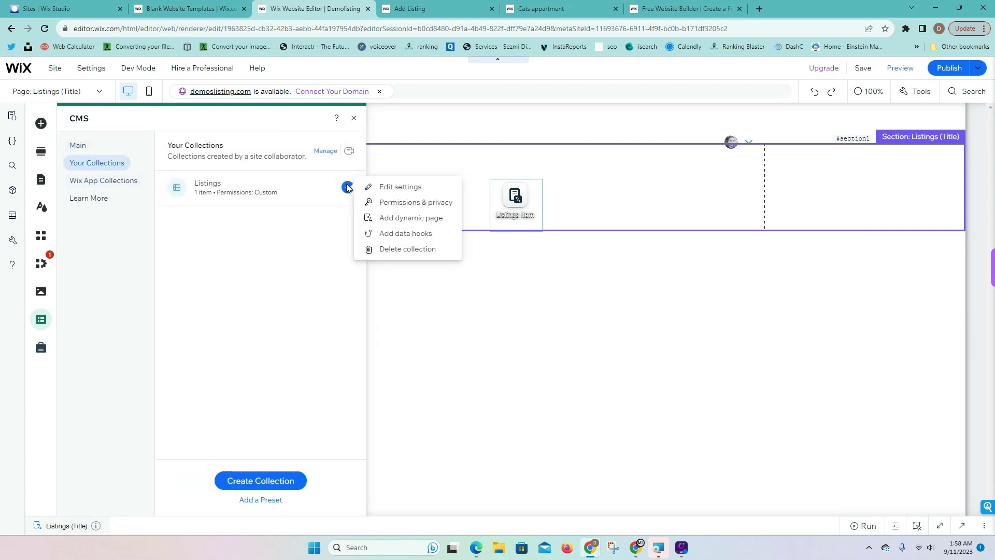
click(425, 223)
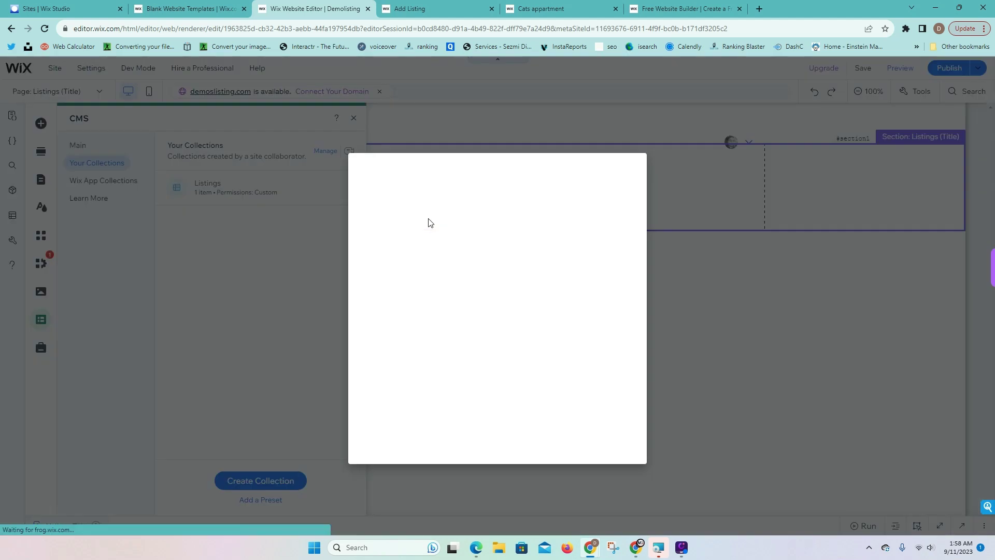
click(610, 322)
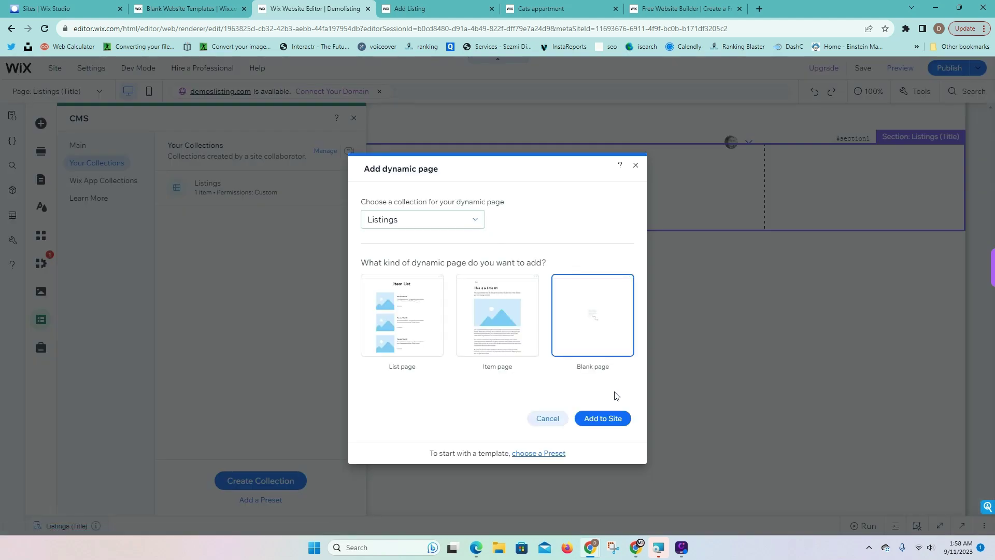
click(603, 418)
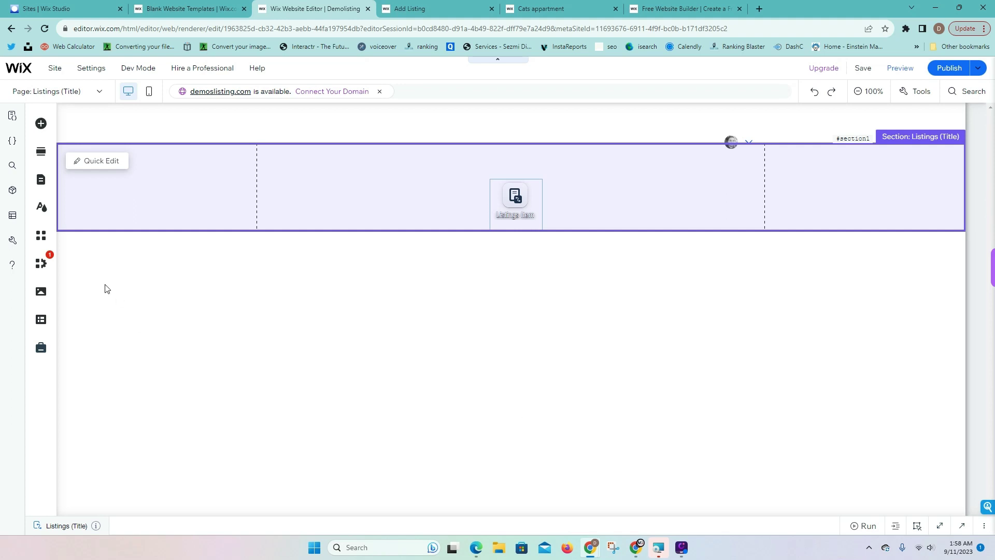
Cut {Title} from the first listings page URL so it becomes listings/ (Listings (All)), then go to Listings (Title)
click(41, 180)
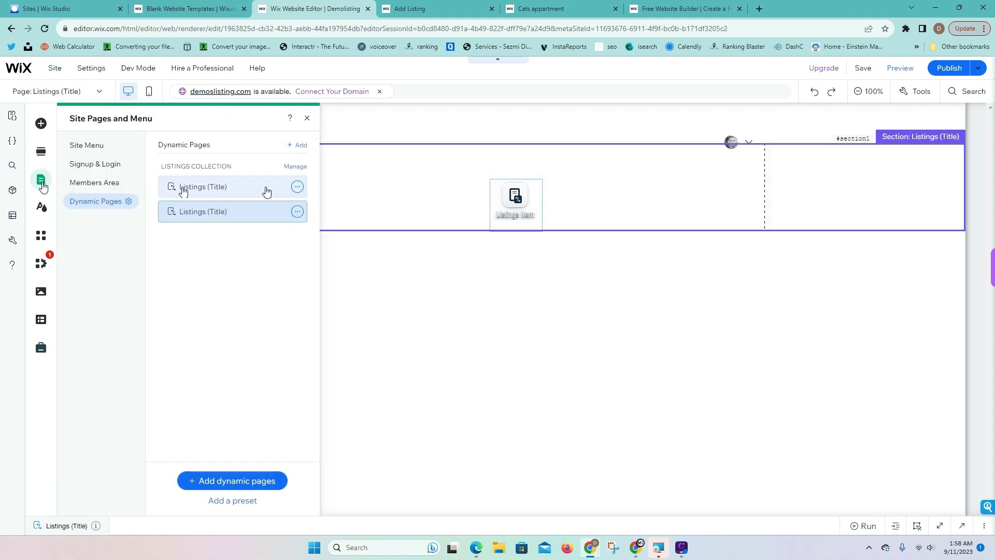
click(297, 187)
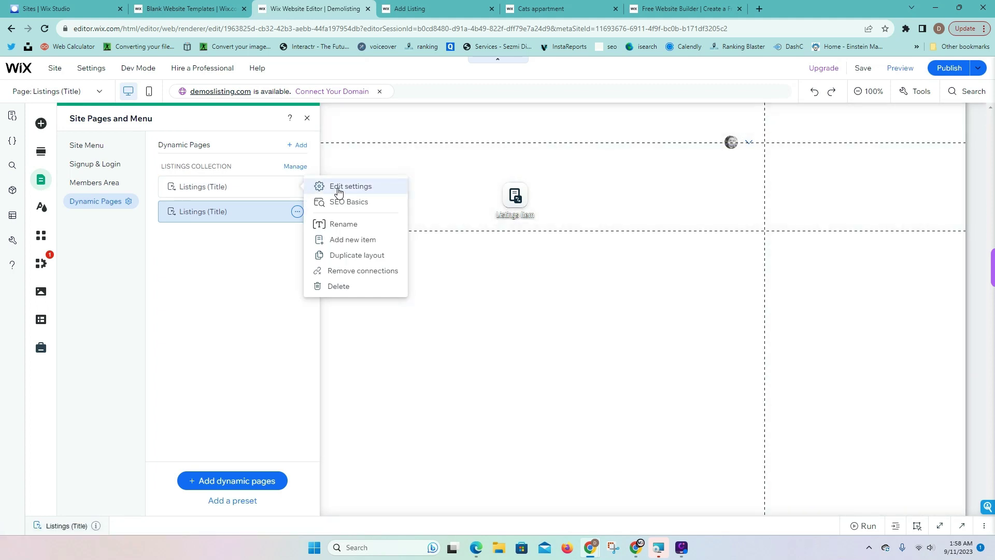
click(338, 187)
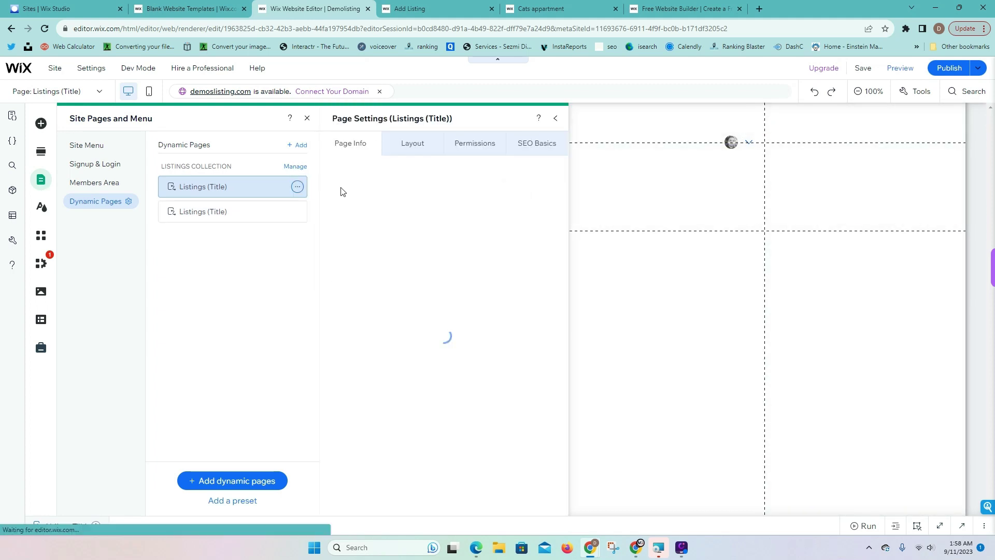
click(460, 244)
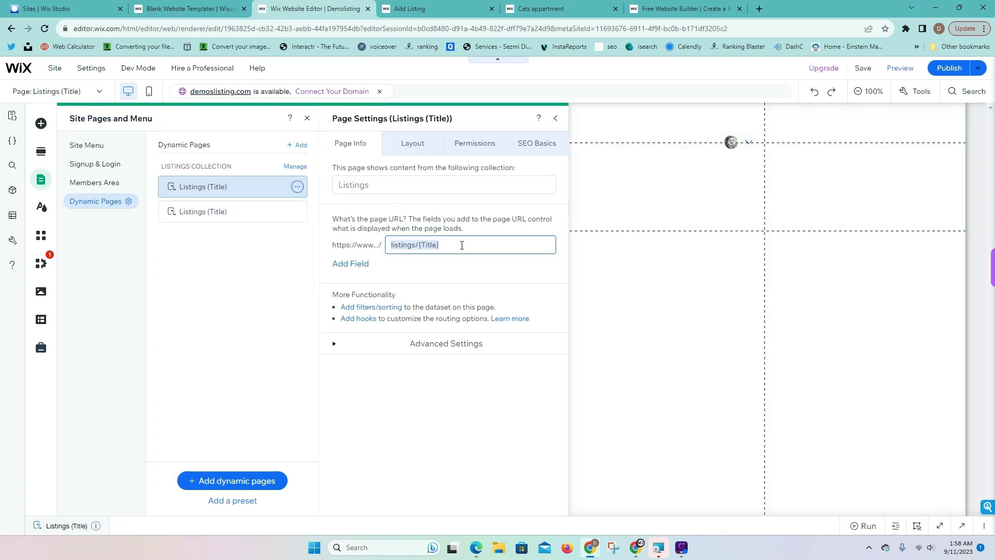
click(459, 248)
key(BackSpace)
key(BackSpace)
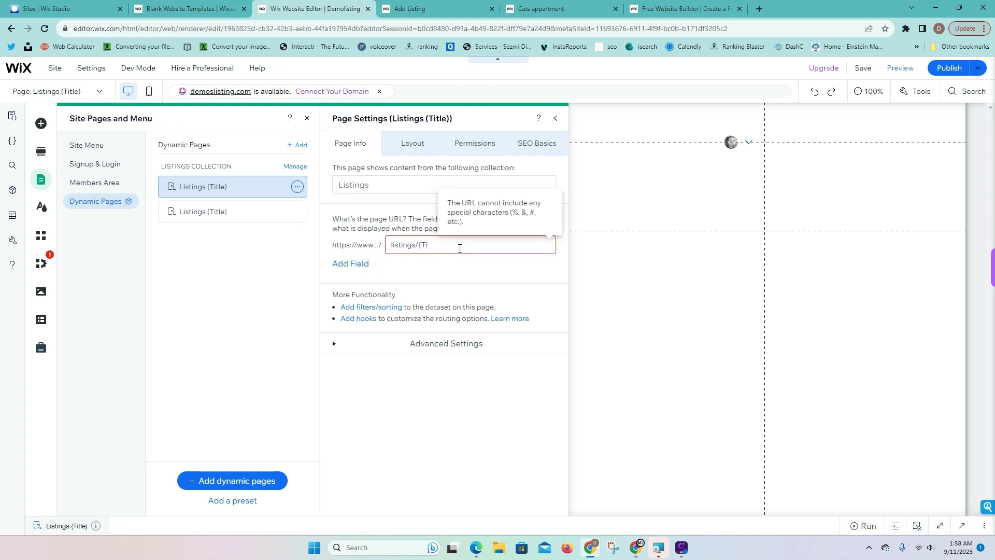
key(BackSpace)
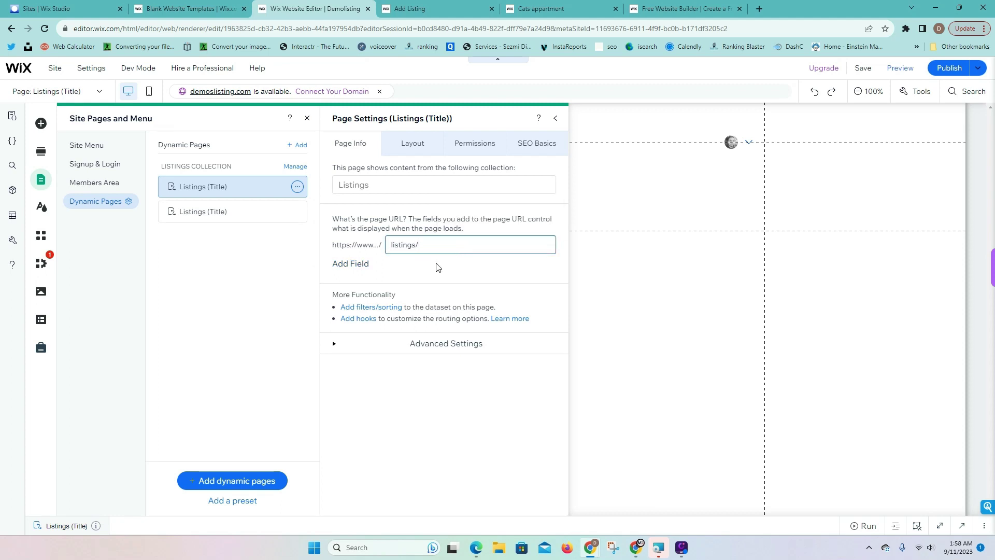
click(438, 267)
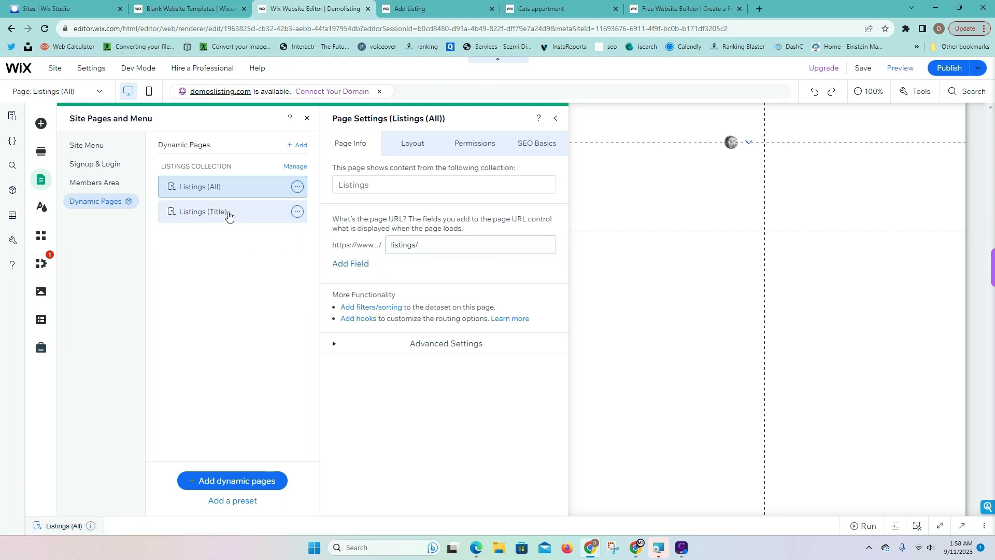
click(229, 216)
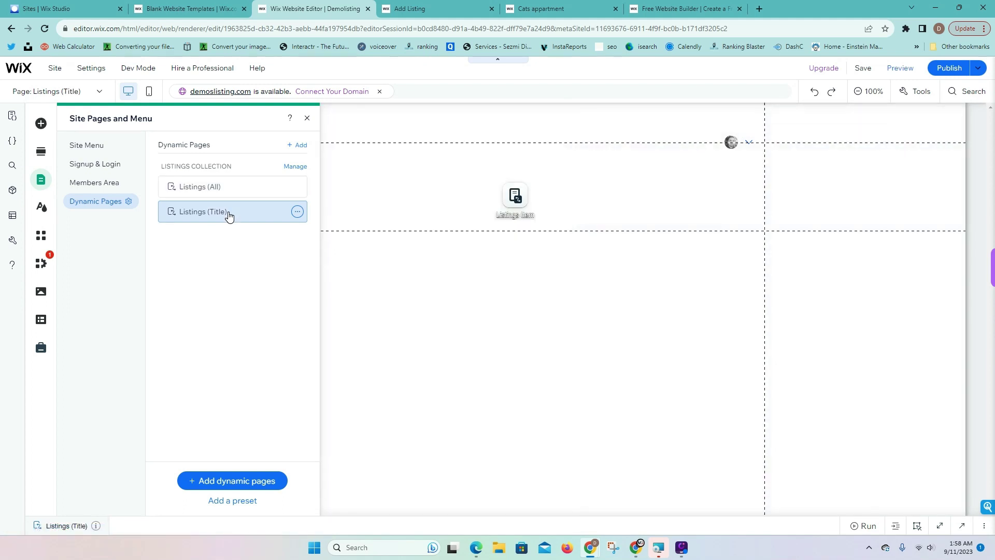
Replace {Title} in the Listings (Title) page URL with the Listing Name field
click(297, 211)
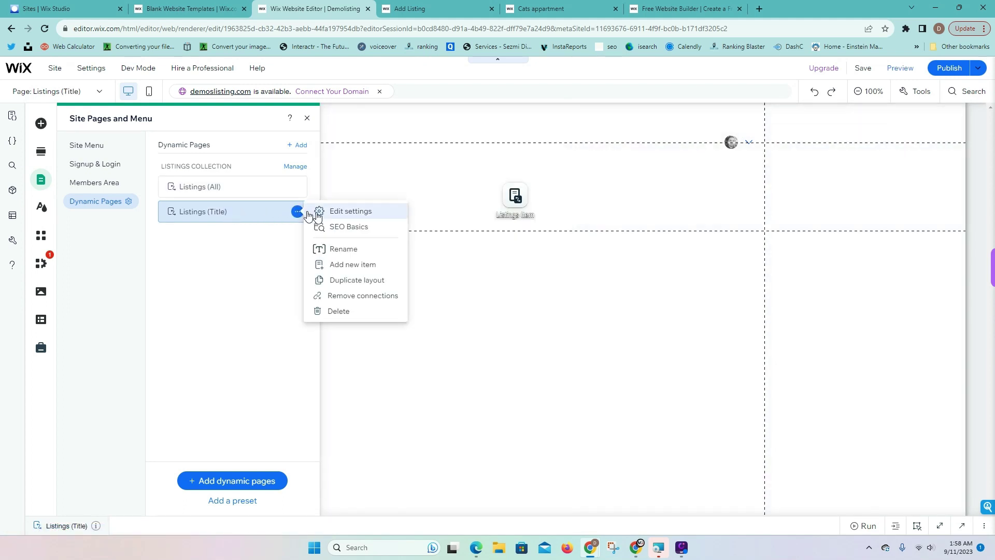
click(346, 212)
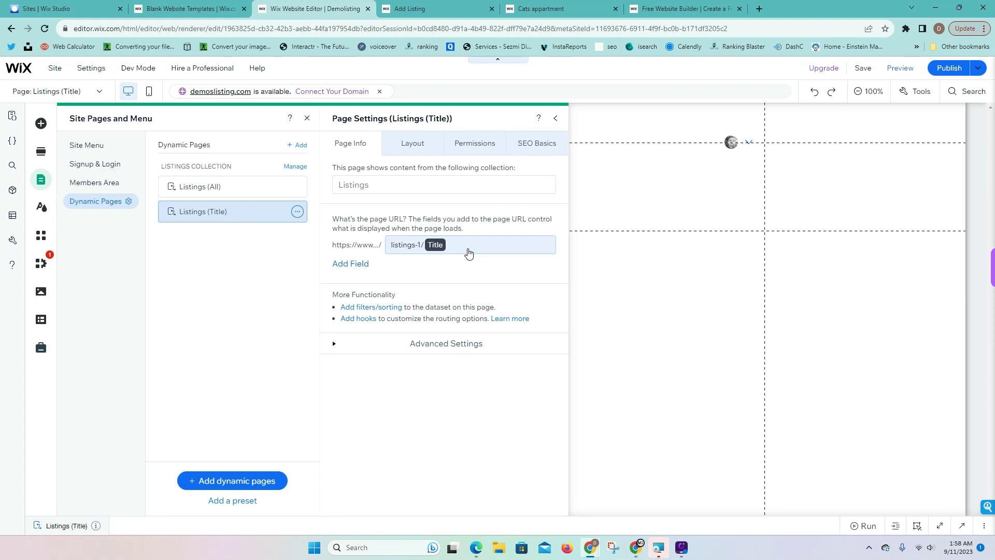
click(473, 245)
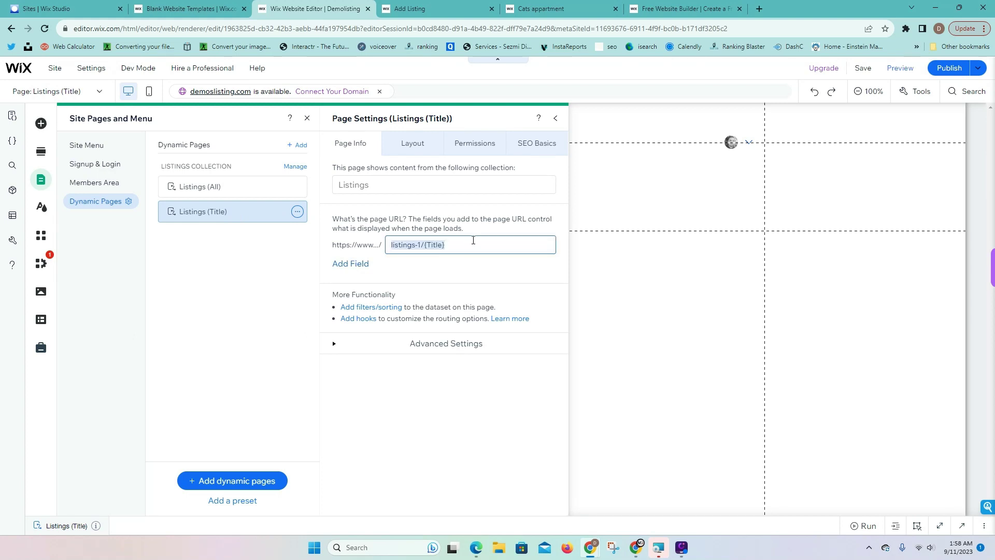
click(476, 244)
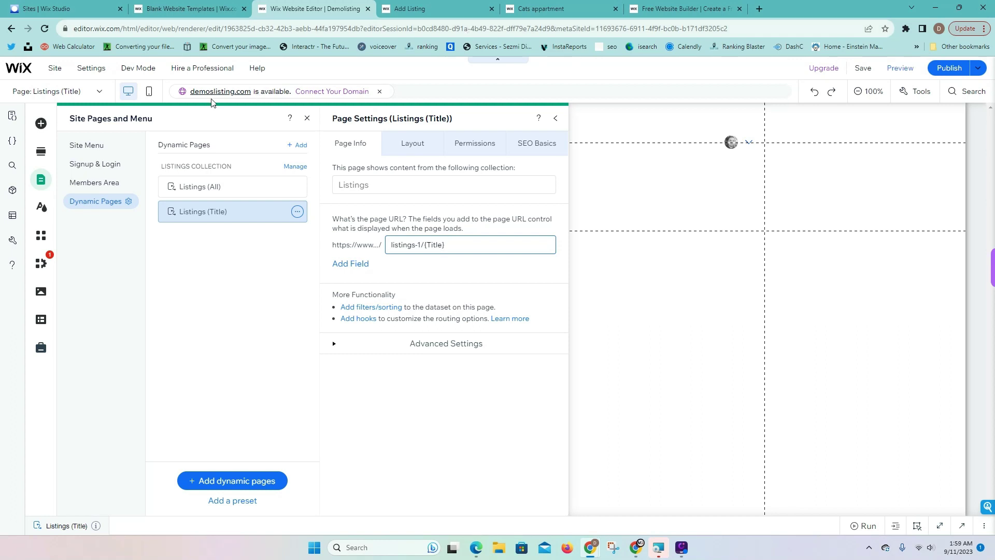
key(BackSpace)
key(BackSpace)
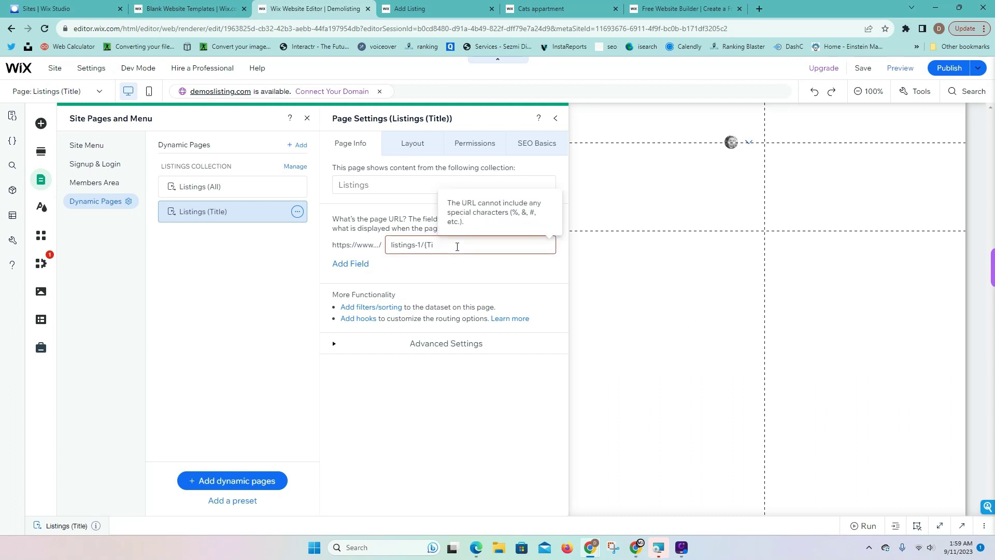
key(BackSpace)
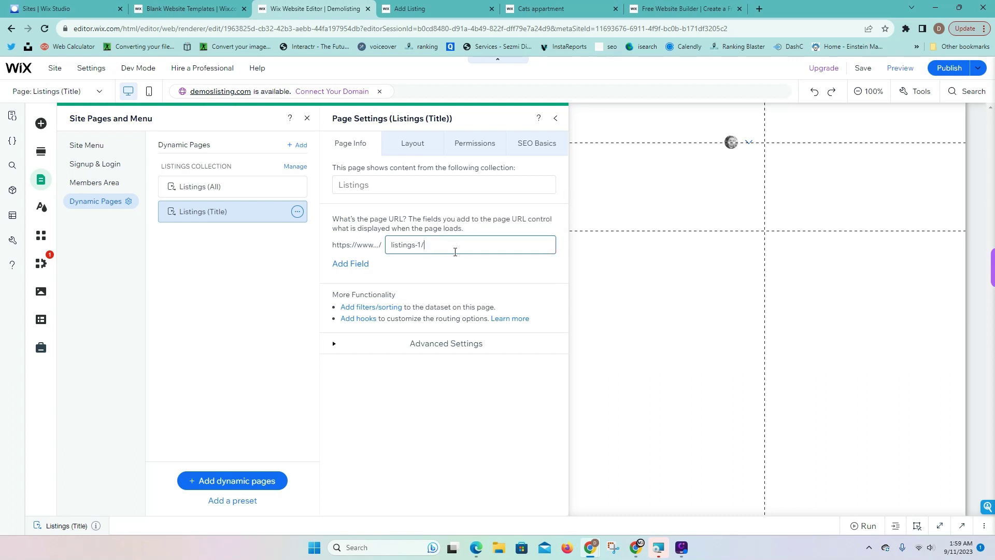
click(349, 265)
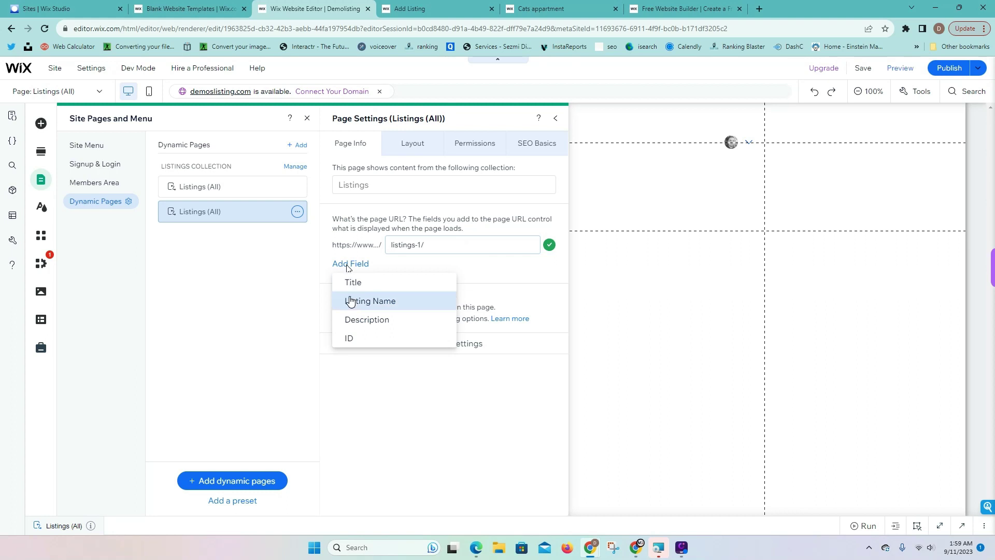
click(364, 306)
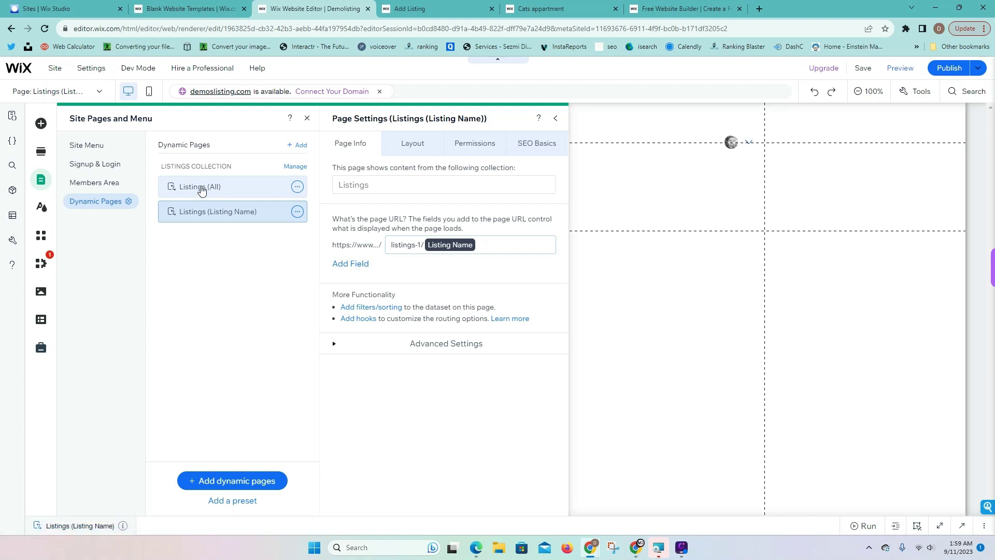
On the Listings (All) page, make the section taller and move the dataset into the right column
click(201, 190)
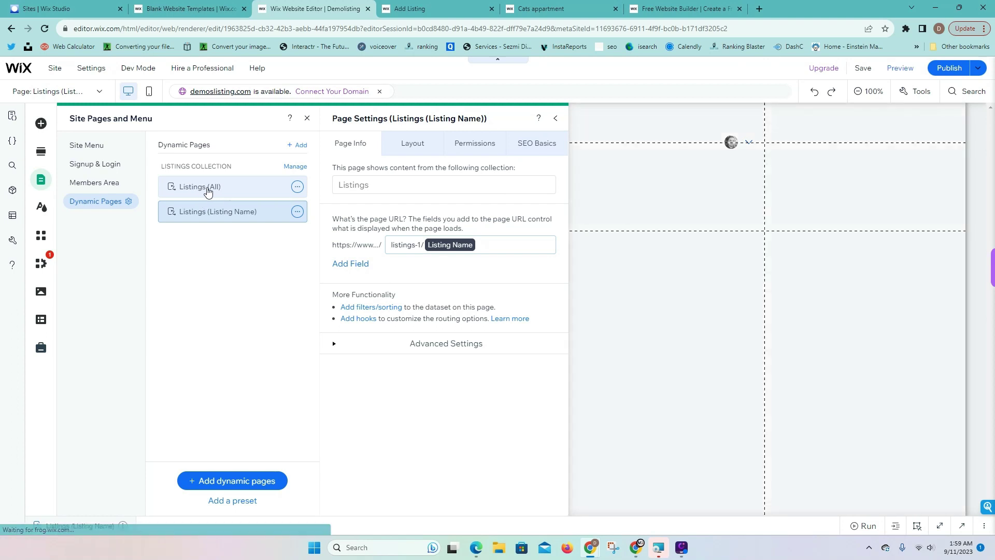
click(307, 118)
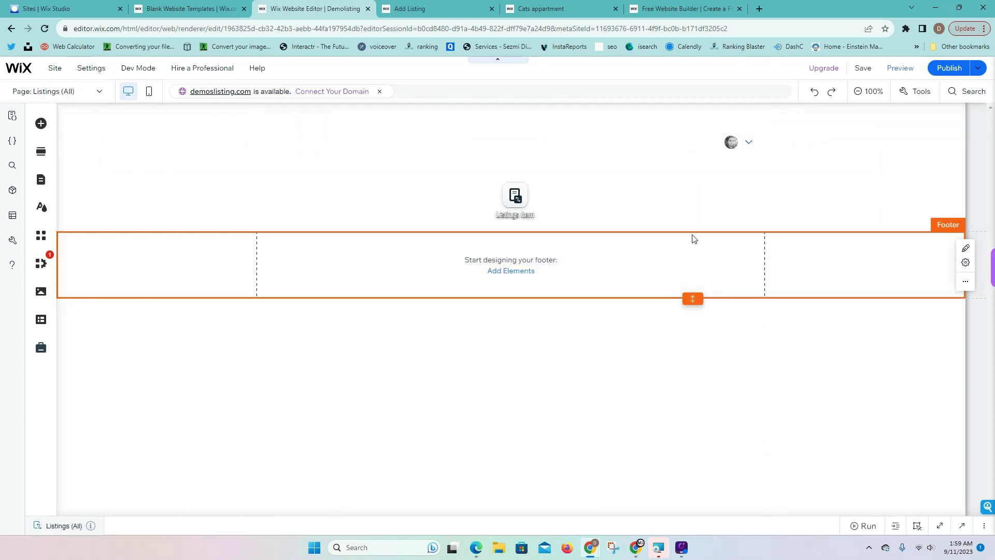
drag(693, 231, 693, 435)
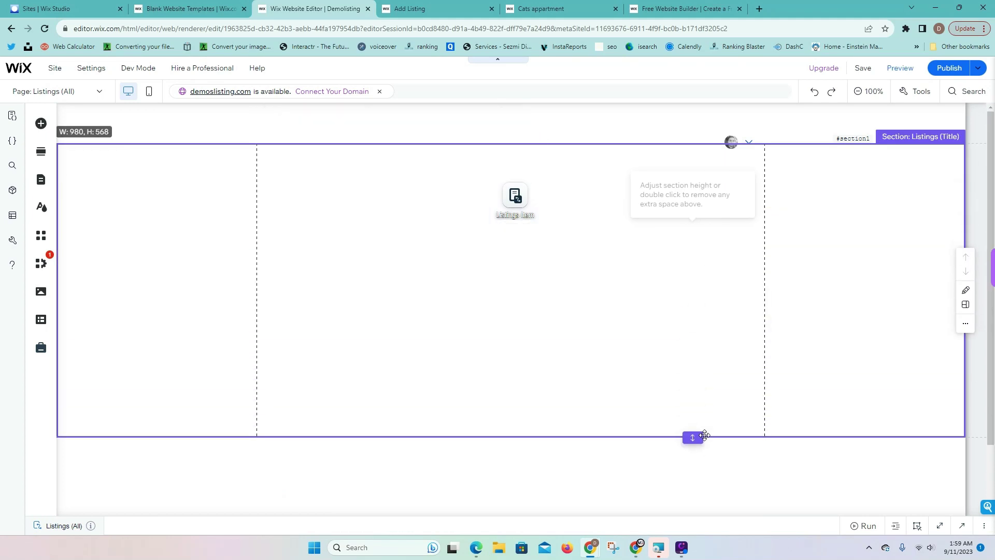
drag(537, 222, 871, 212)
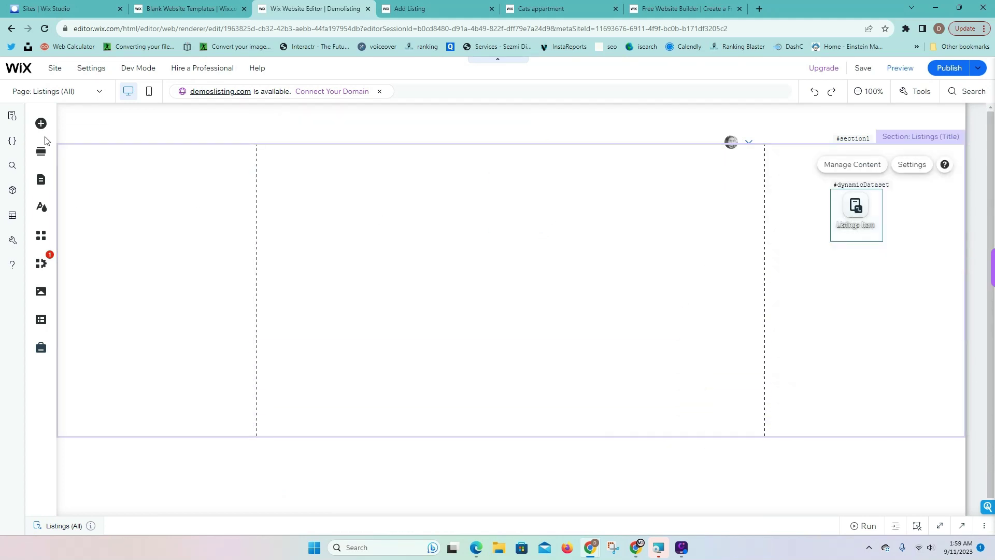
click(41, 124)
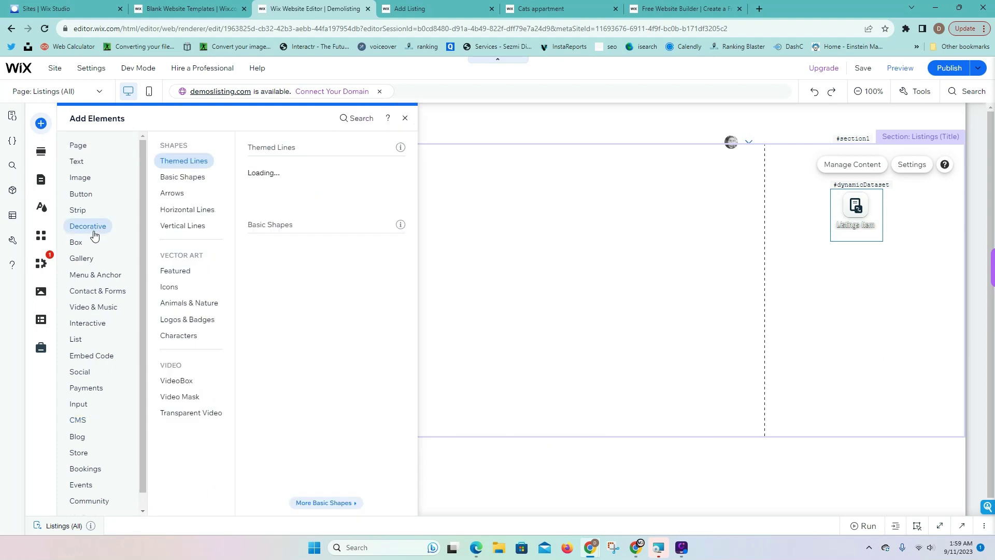
Drag a three-item blank repeater from List > Blank Repeaters into the section
mouse_move(93, 323)
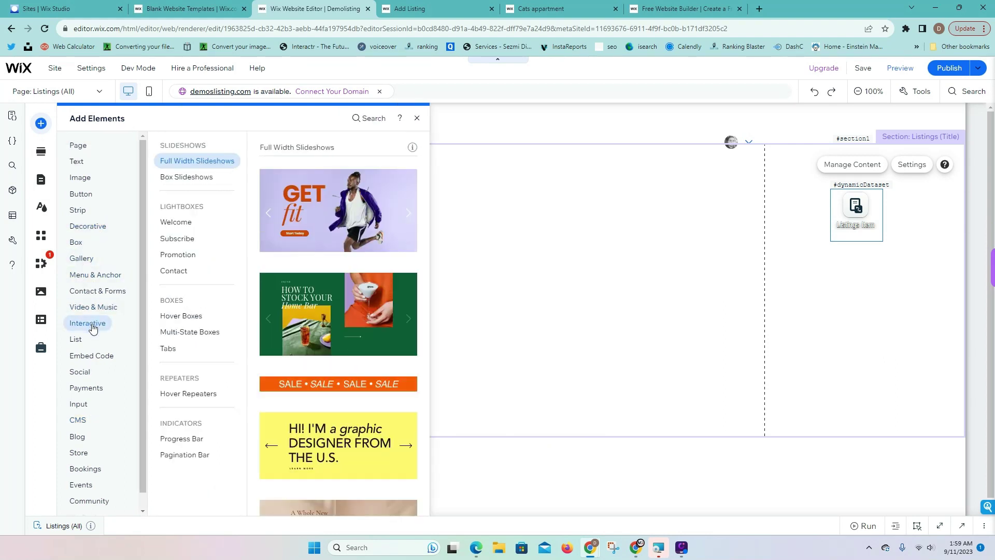
mouse_move(89, 275)
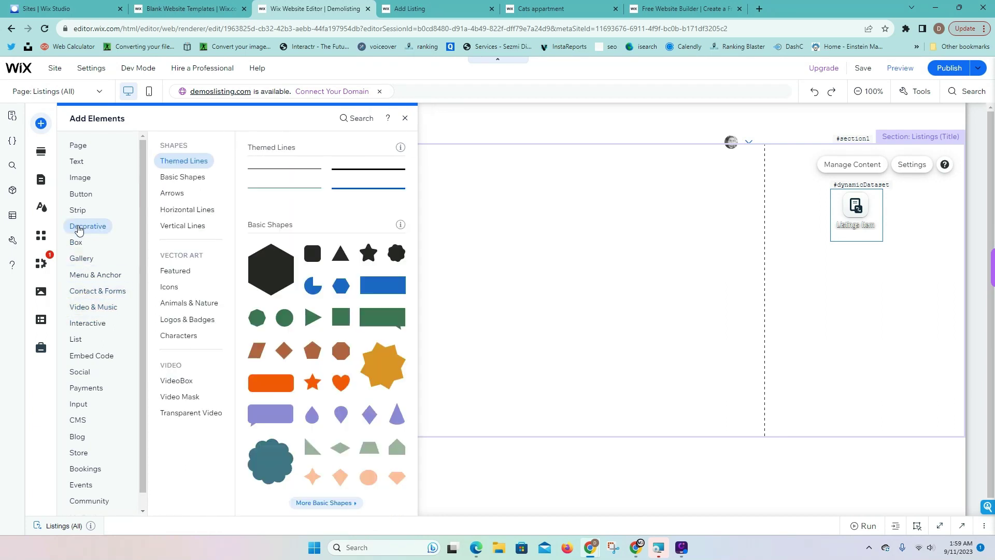
mouse_move(83, 248)
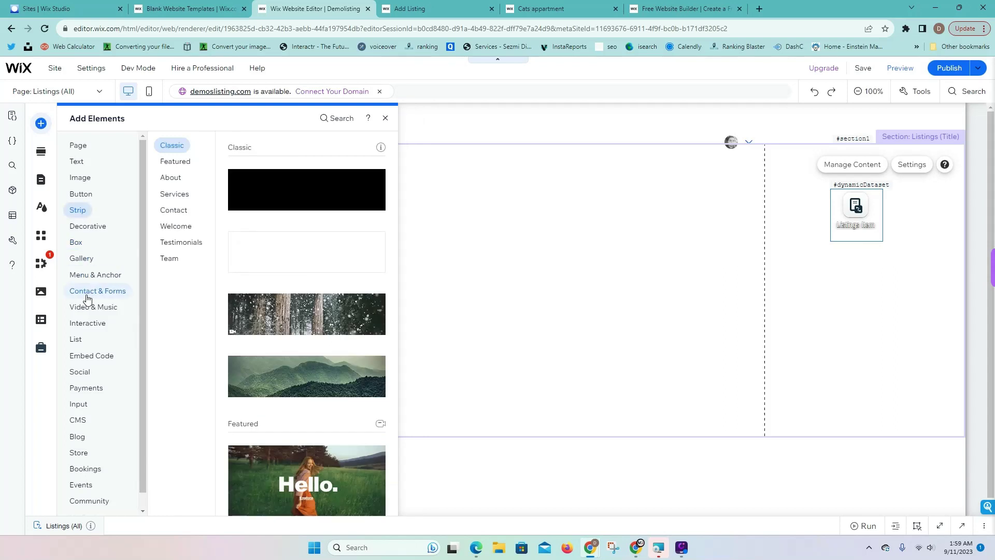
mouse_move(77, 343)
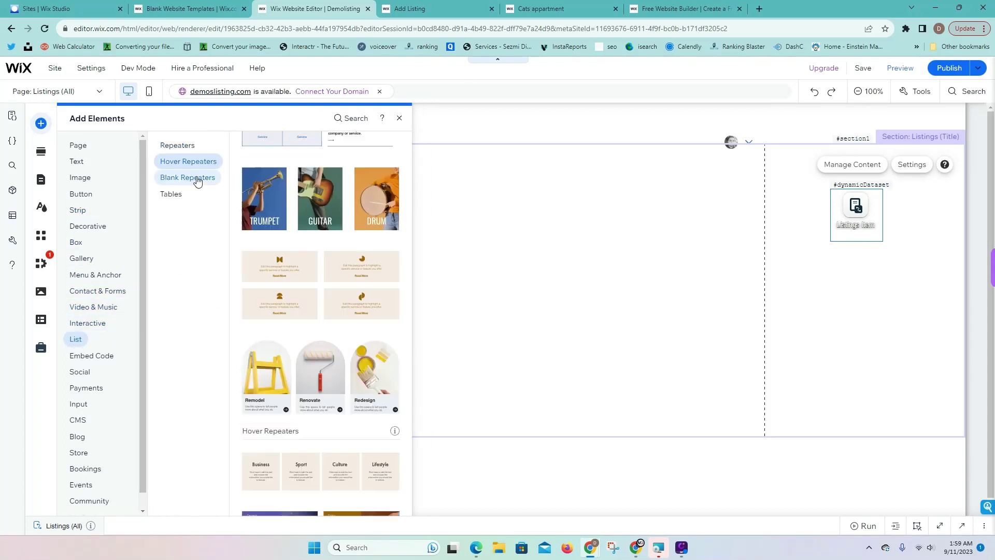
mouse_move(188, 182)
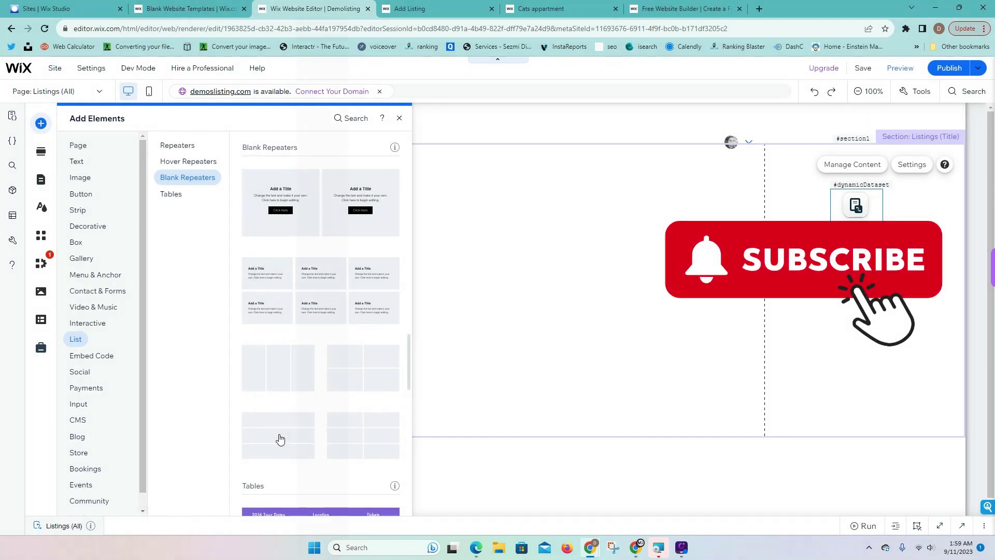
drag(280, 439, 498, 297)
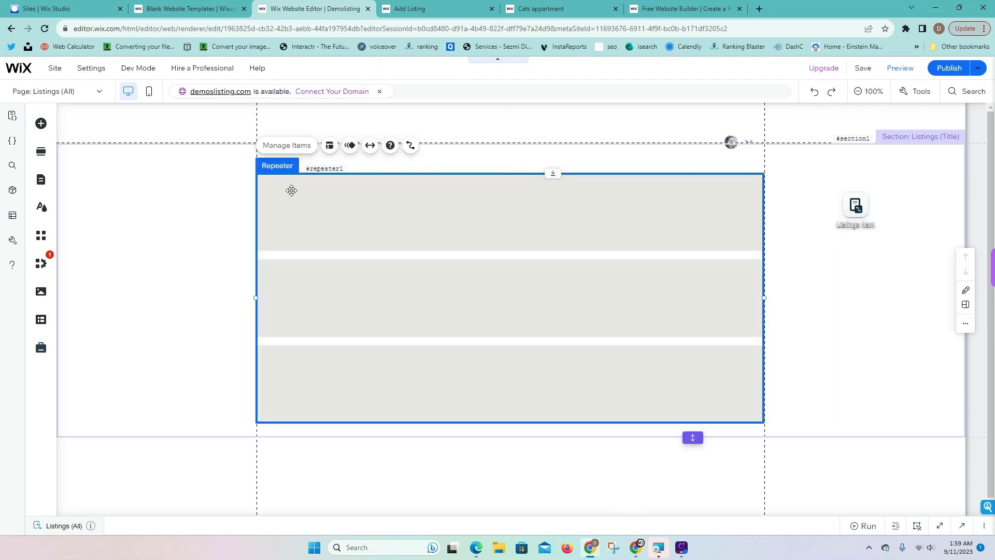
Drop the woman's photo from the image elements into the repeater's first item
click(291, 191)
click(41, 123)
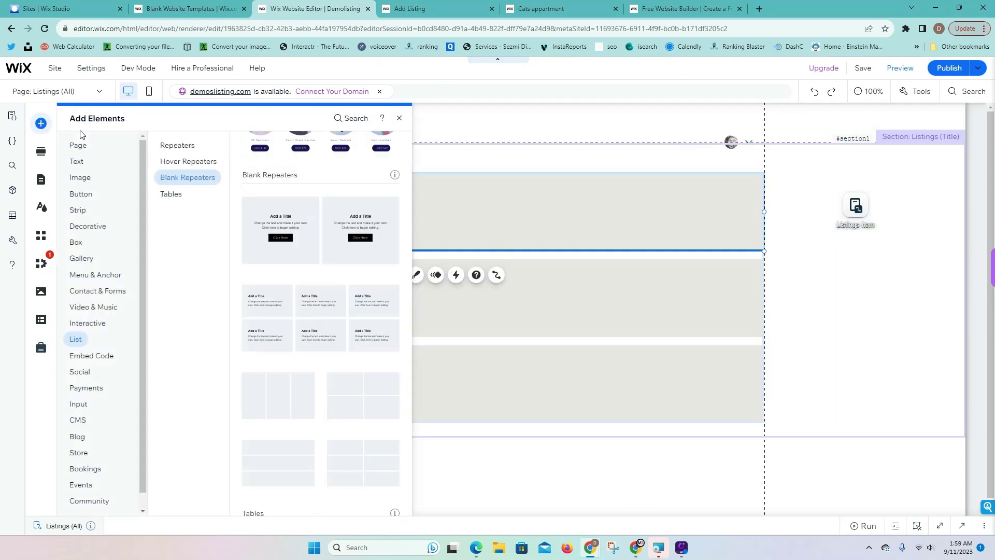
click(81, 177)
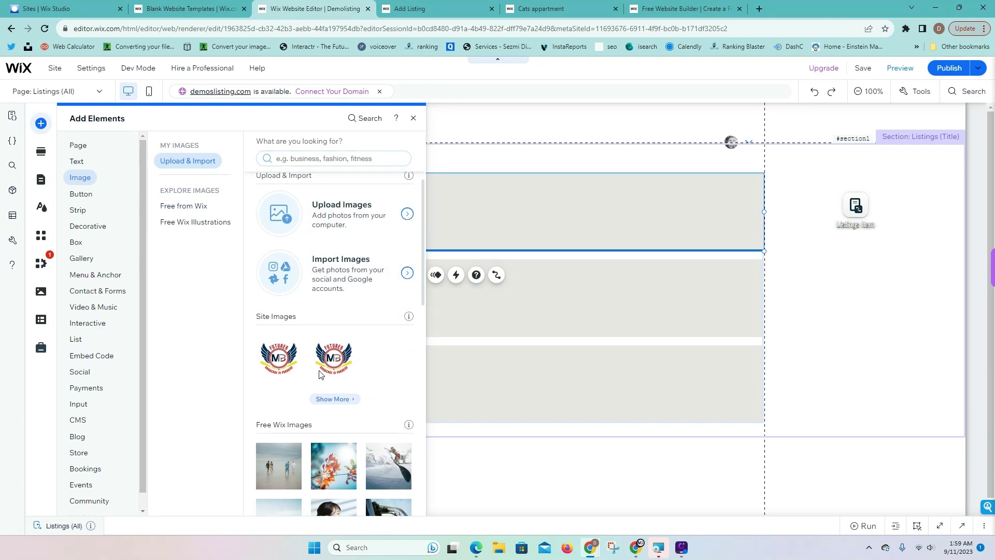
scroll(319, 374, down, 2)
drag(336, 425, 497, 352)
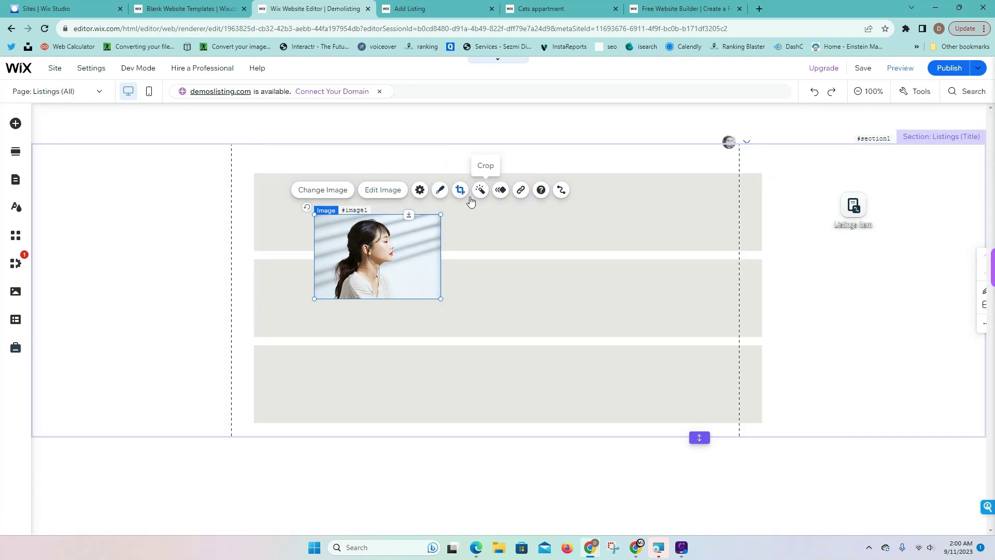
Crop the photo narrower and shrink it to a 117×117 square at the item's left
click(466, 195)
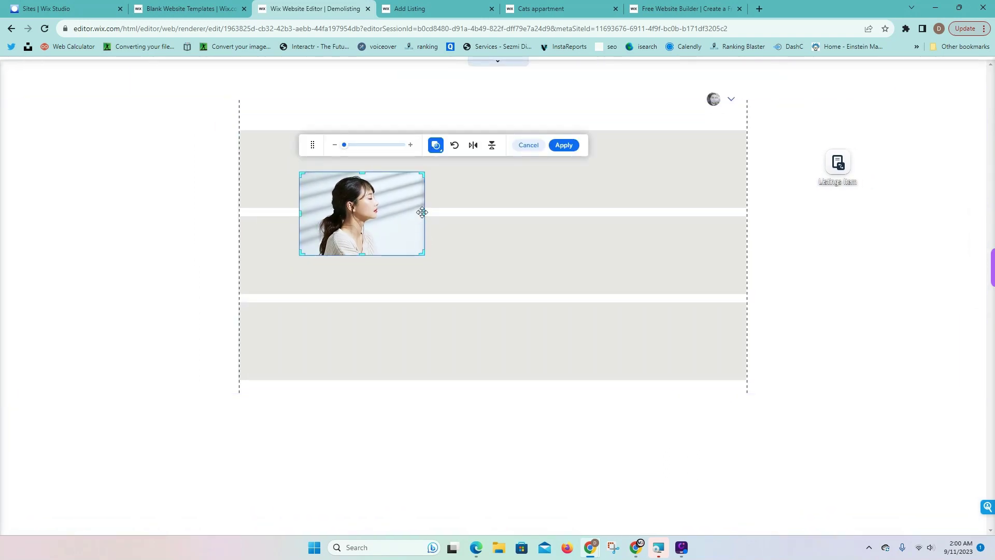
drag(425, 213, 383, 206)
click(564, 145)
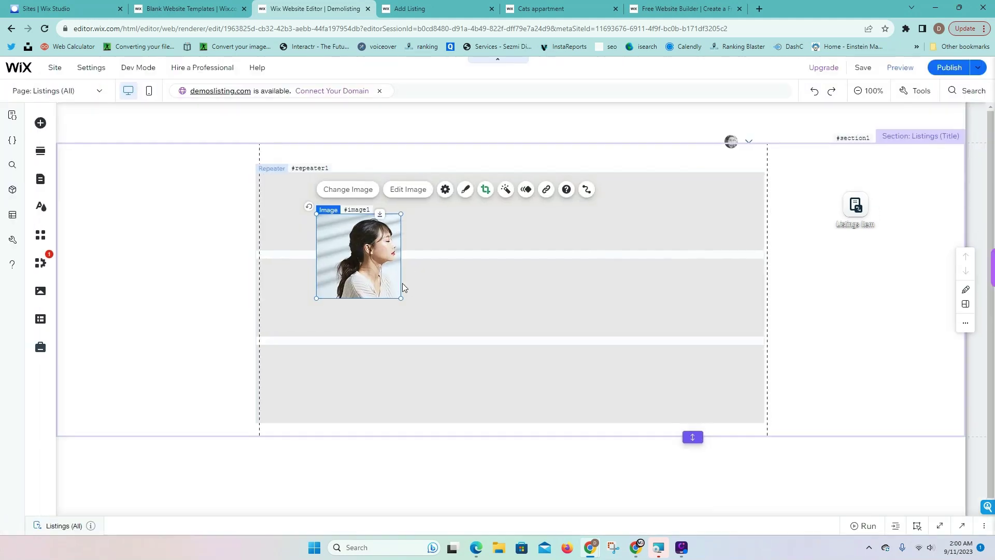
drag(404, 296, 319, 224)
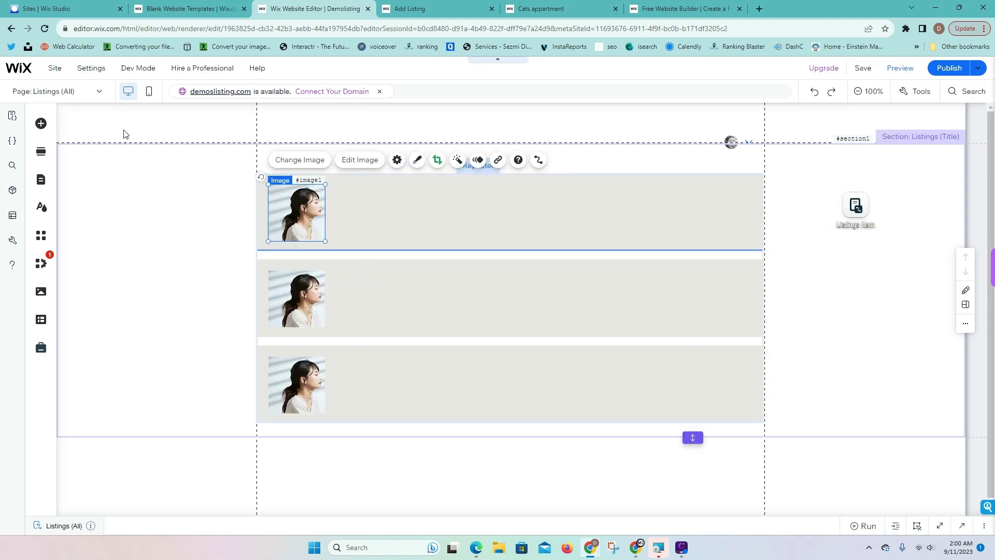
Add a Heading 4 to the first item reading Listing Name at font size 20
click(41, 123)
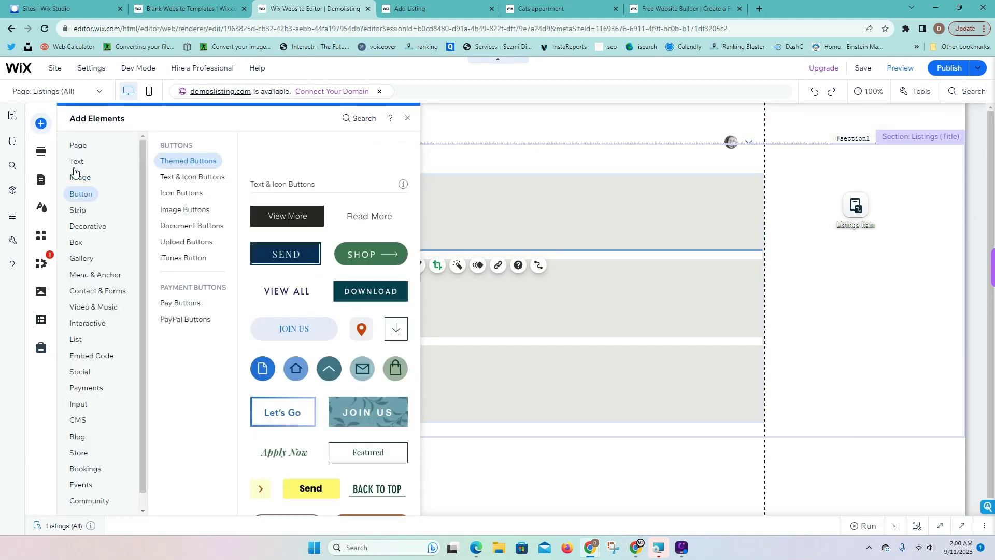
click(78, 162)
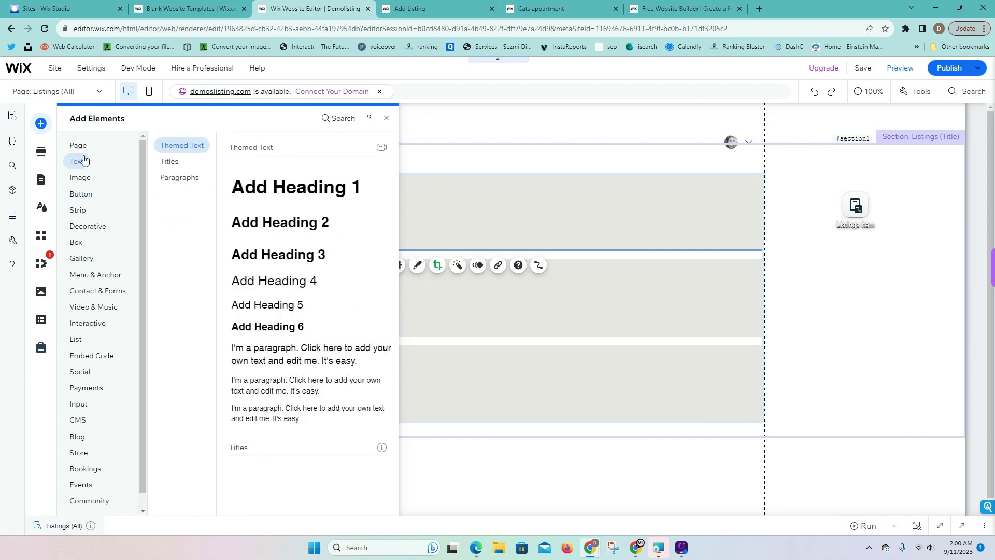
drag(299, 283, 447, 194)
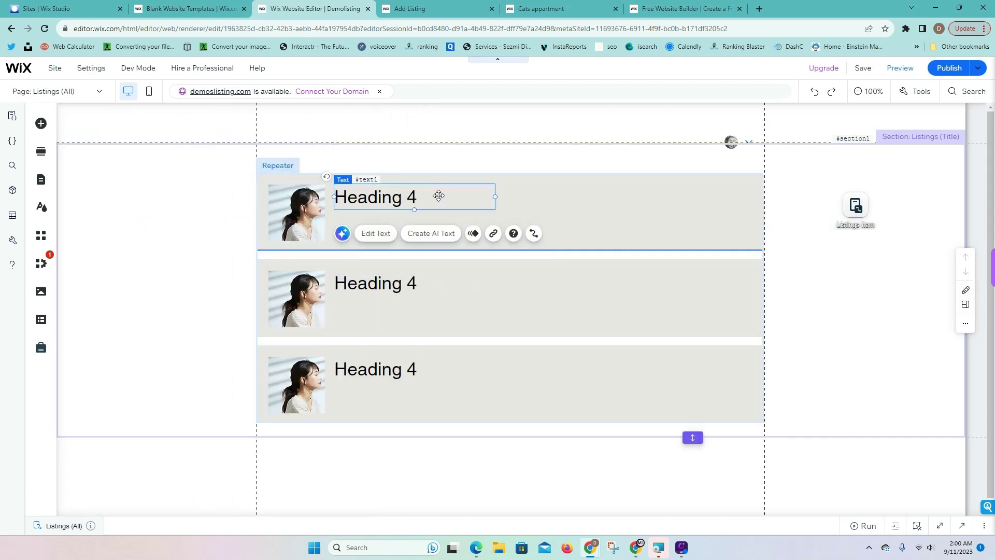
click(389, 235)
text(Li)
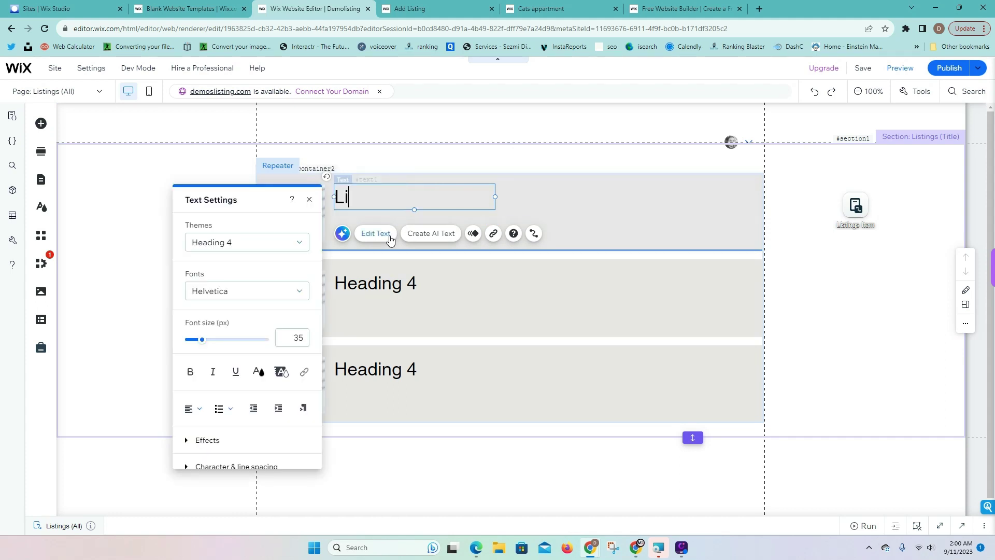
text(sting Name)
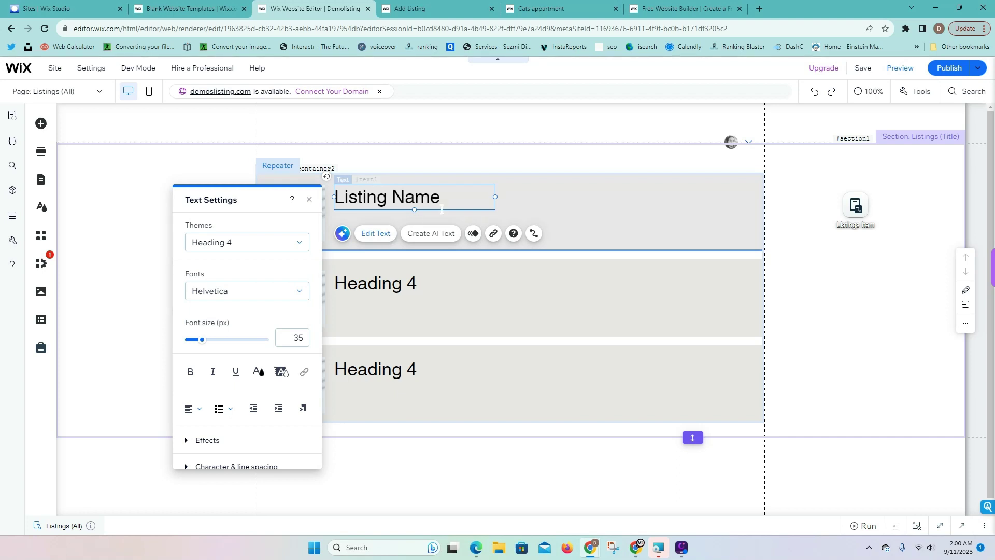
double_click(430, 198)
click(430, 198)
triple_click(430, 198)
double_click(307, 338)
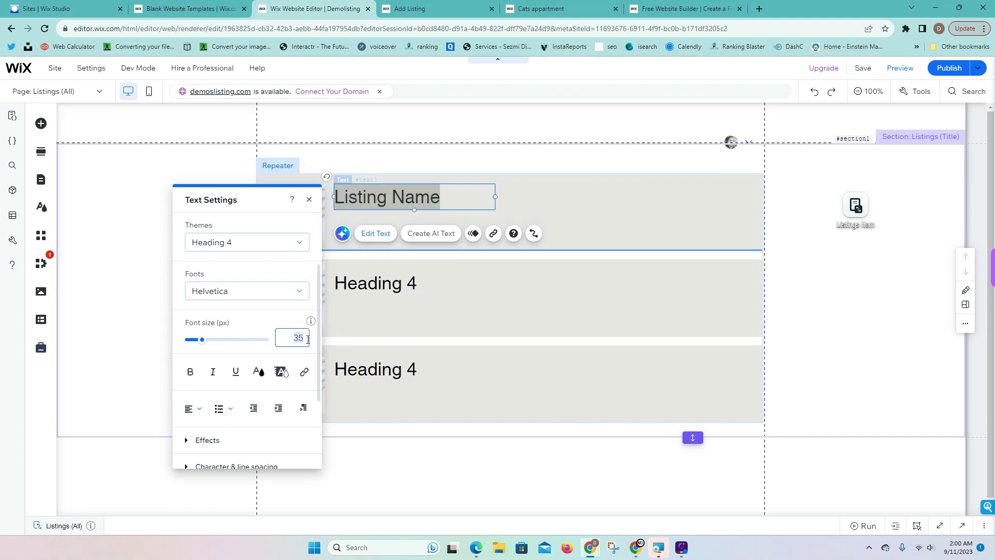
text(20)
click(518, 207)
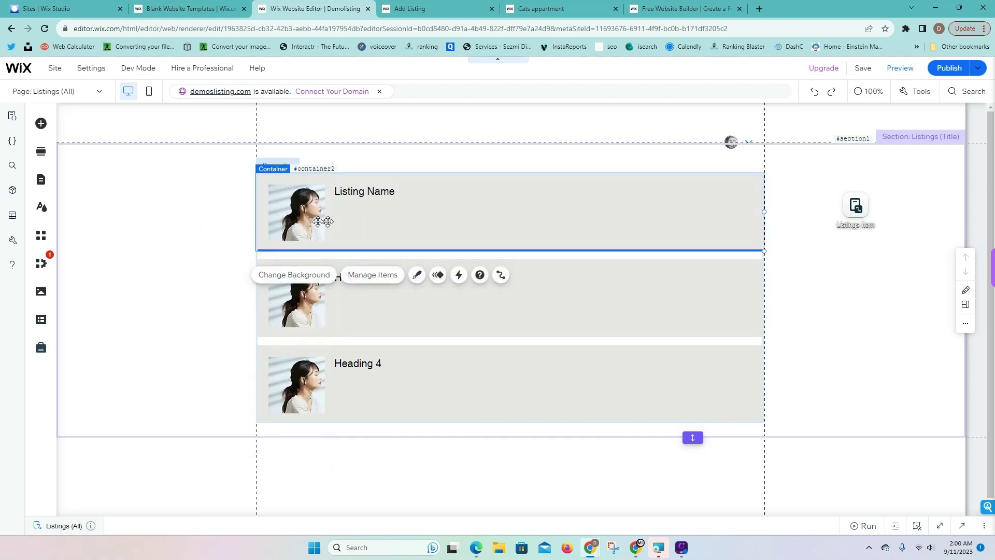
Add a paragraph text element under the Listing Name heading
click(41, 124)
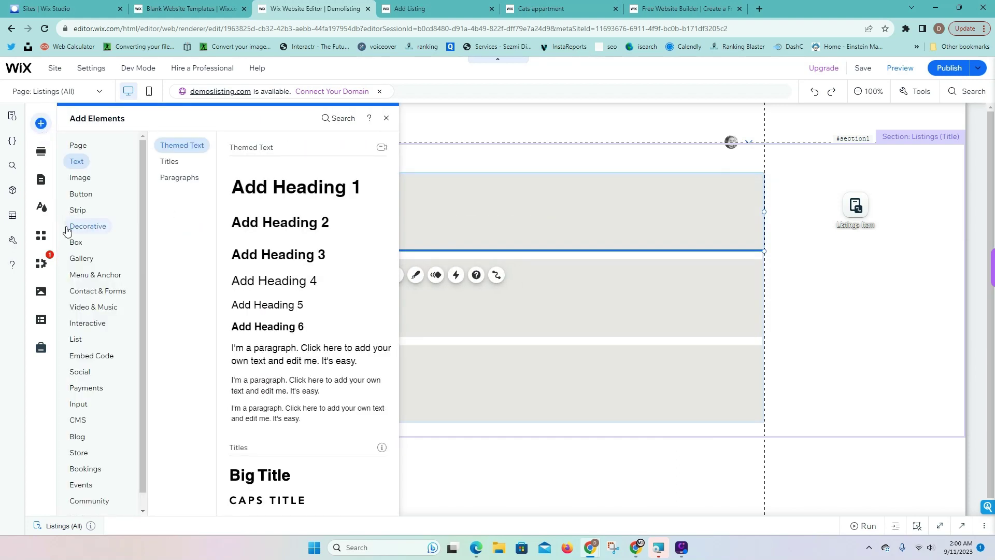
click(78, 210)
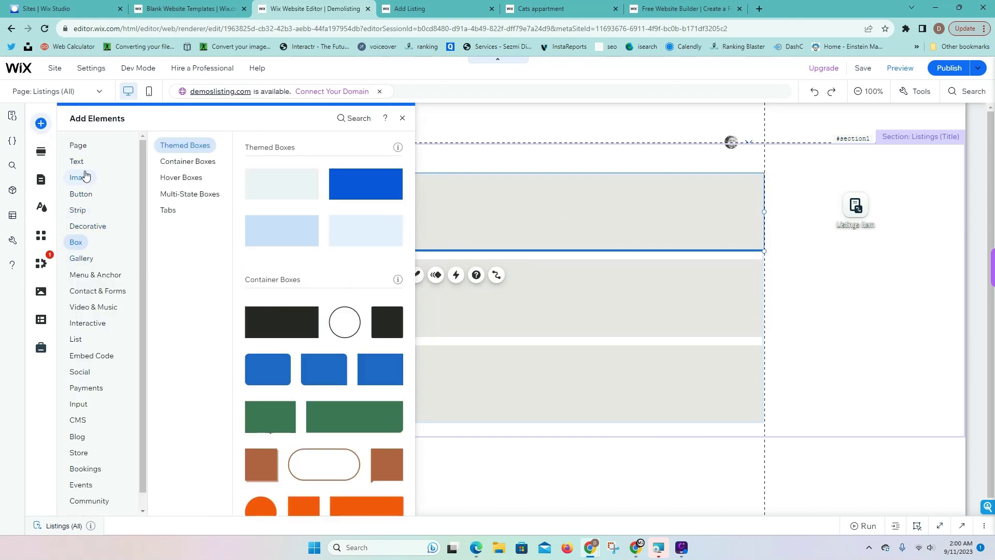
mouse_move(85, 174)
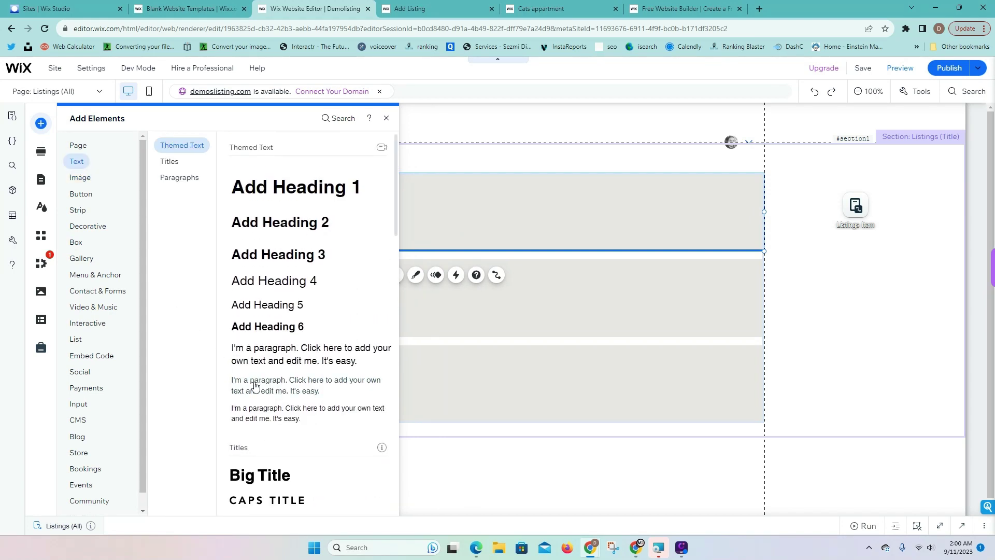
drag(437, 229, 358, 215)
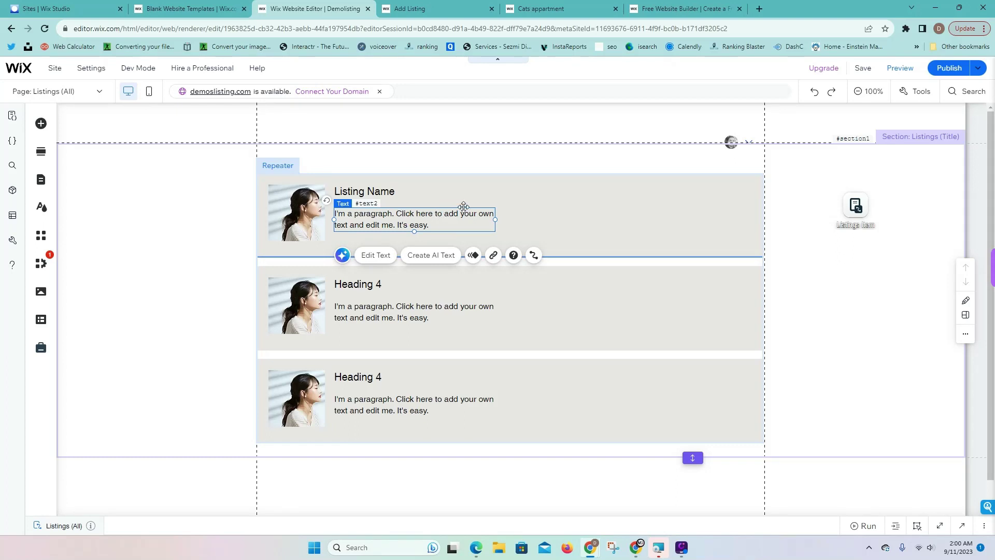
Widen the paragraph to 699 px so it fits on one line
drag(610, 221, 696, 215)
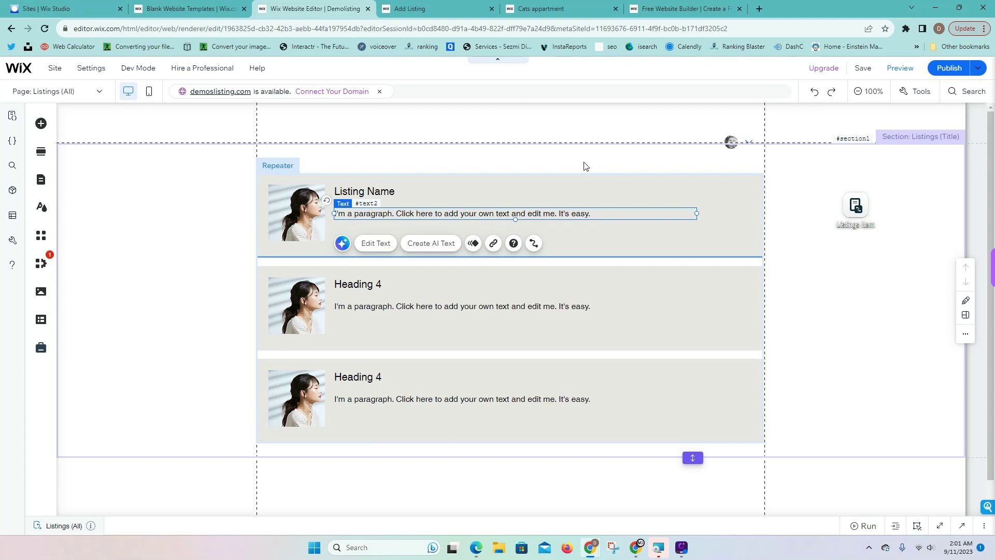
click(613, 171)
click(532, 214)
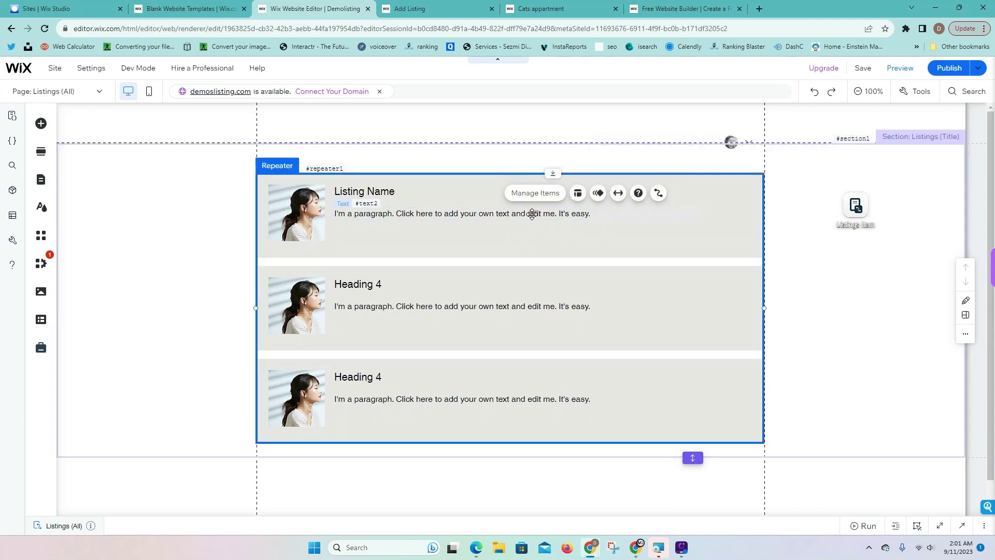
click(532, 213)
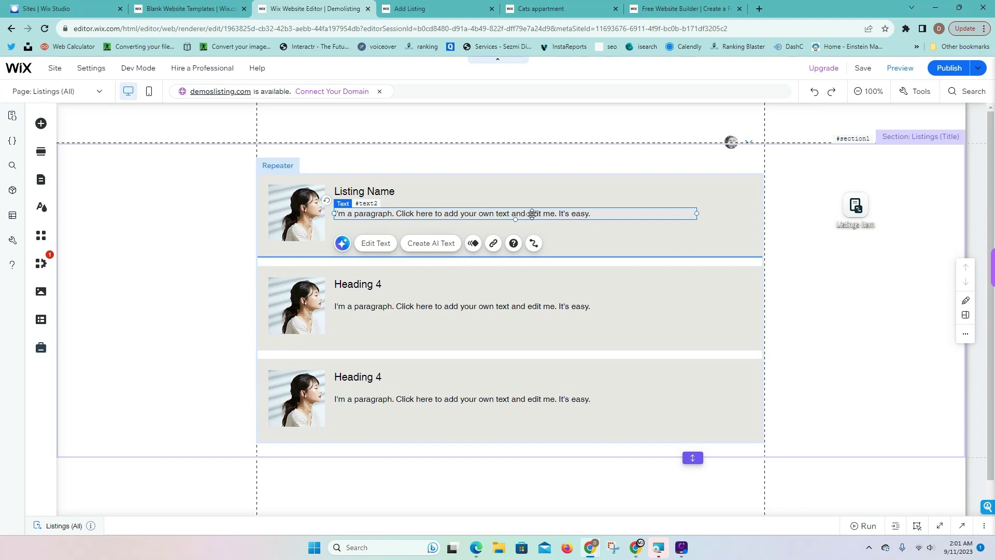
click(608, 193)
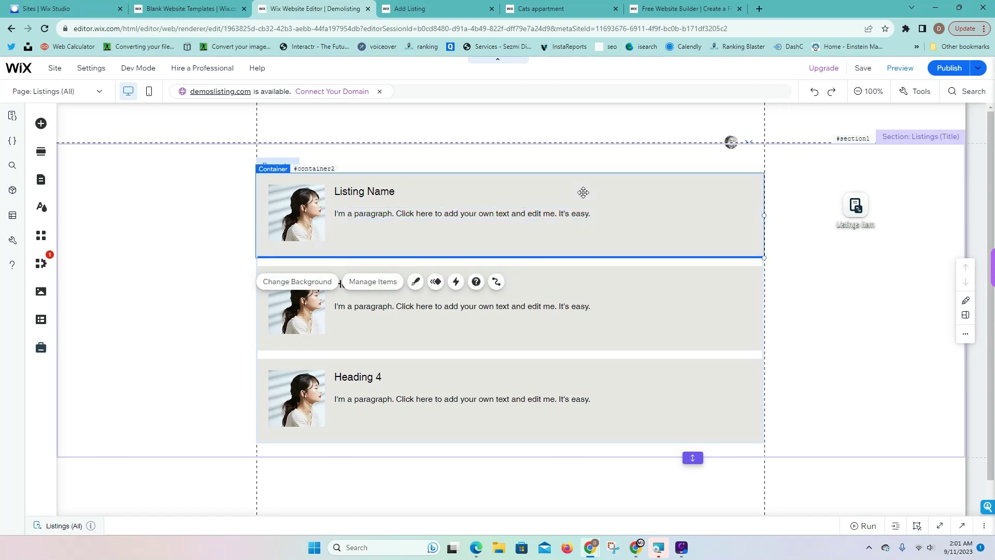
click(495, 213)
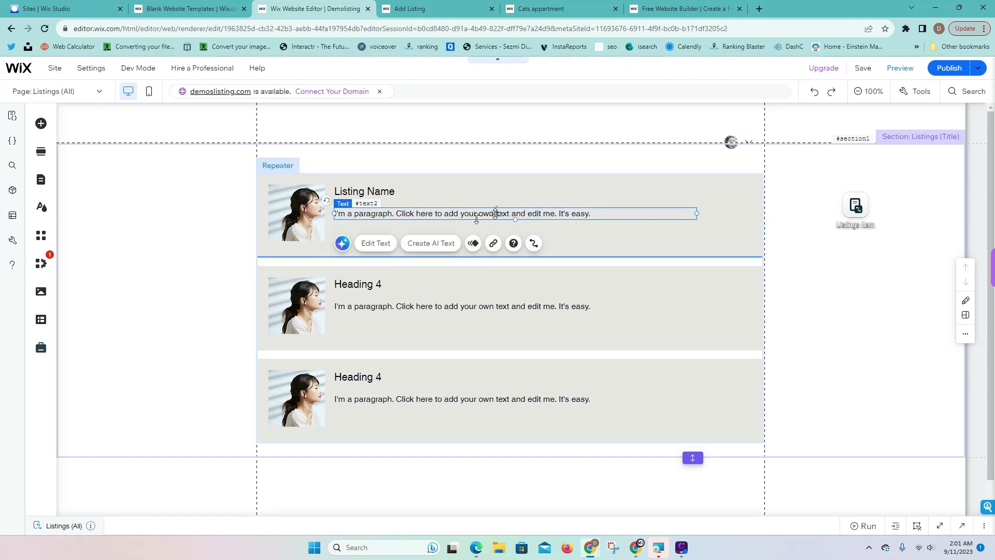
Add the blue themed button at the right of the first repeater item
click(41, 124)
click(79, 179)
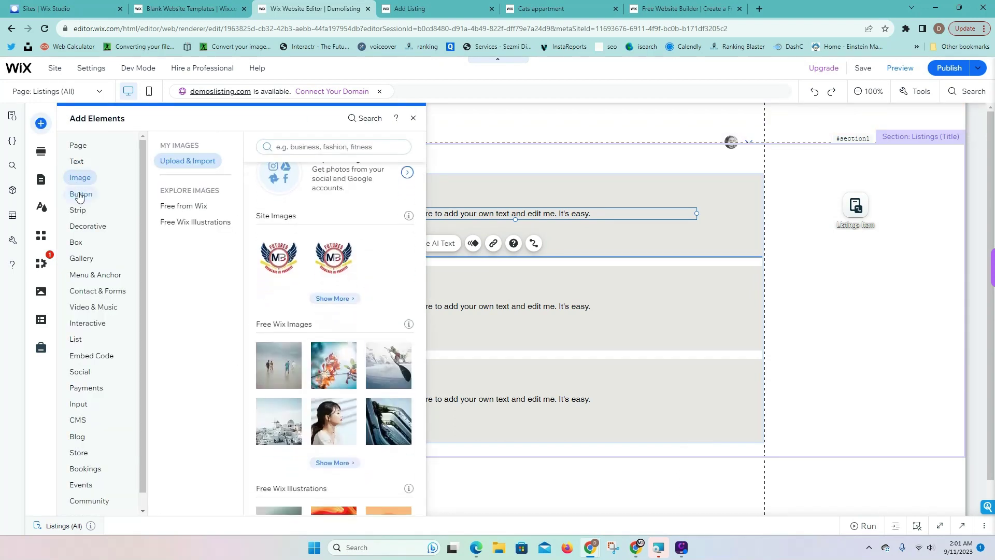
click(82, 195)
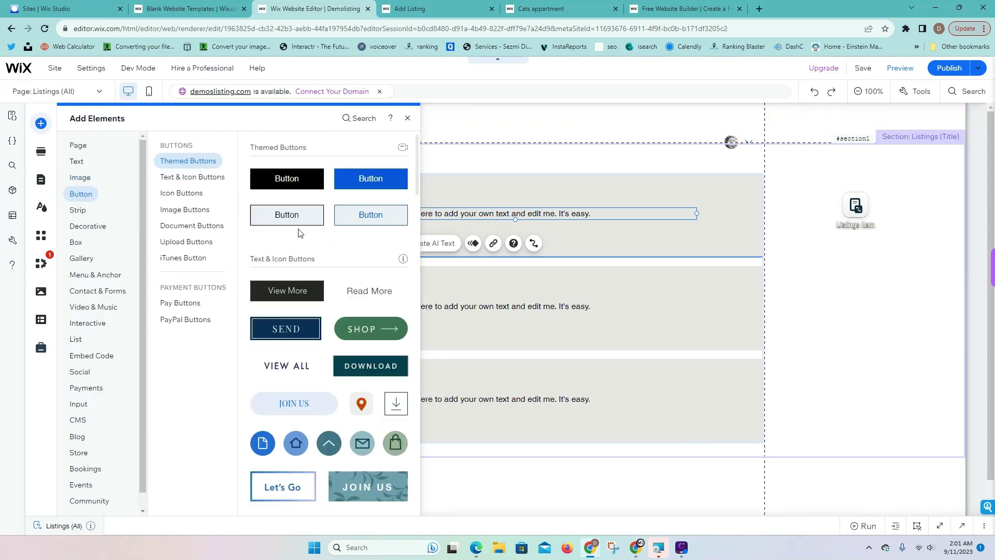
drag(371, 180, 720, 242)
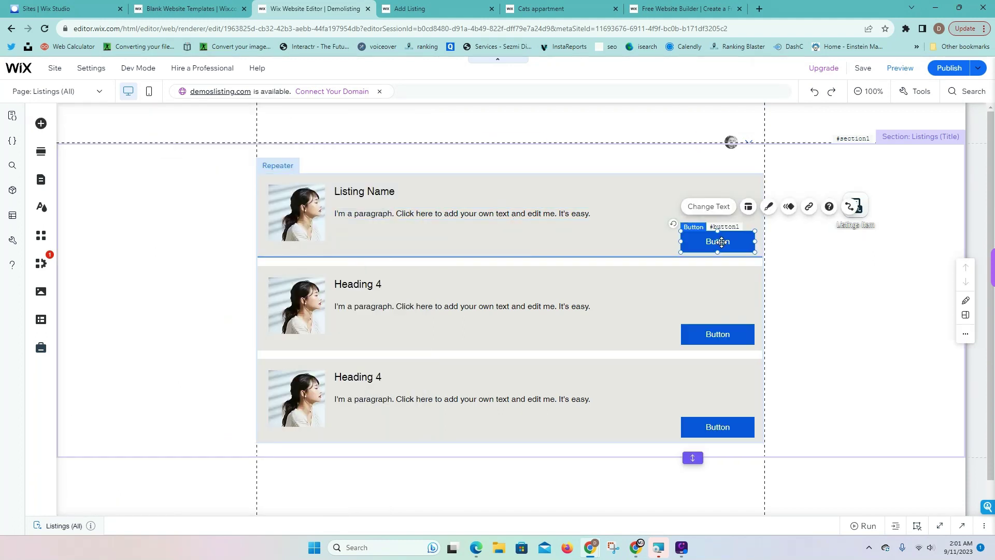
click(869, 267)
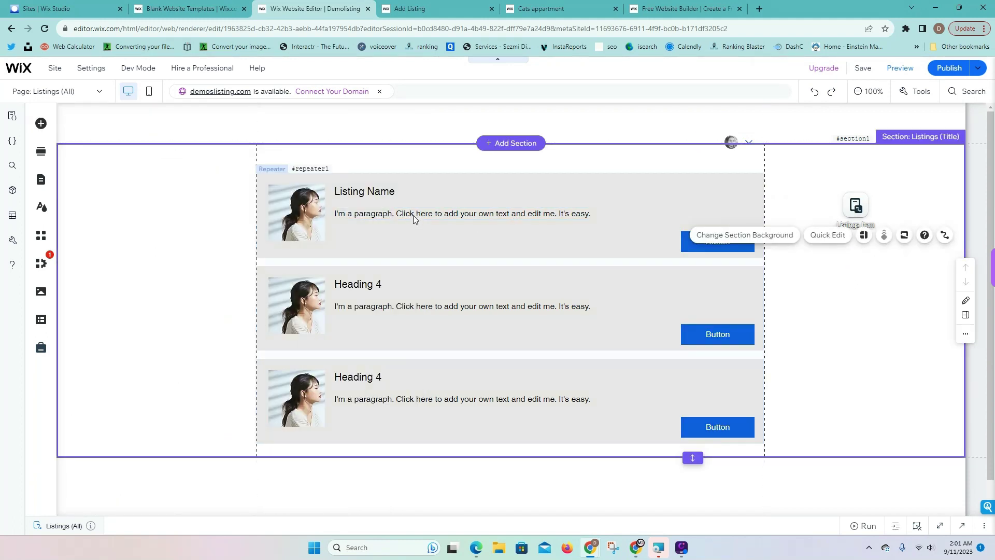
Connect the repeater to the Listings Item dataset and bind the photo to Thumbnail (Image)
click(401, 211)
click(310, 207)
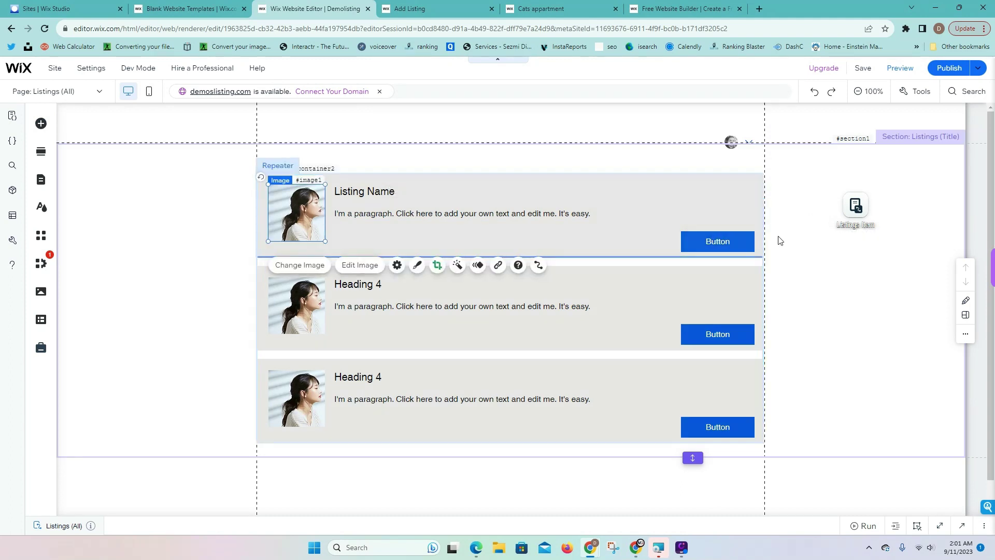
click(539, 265)
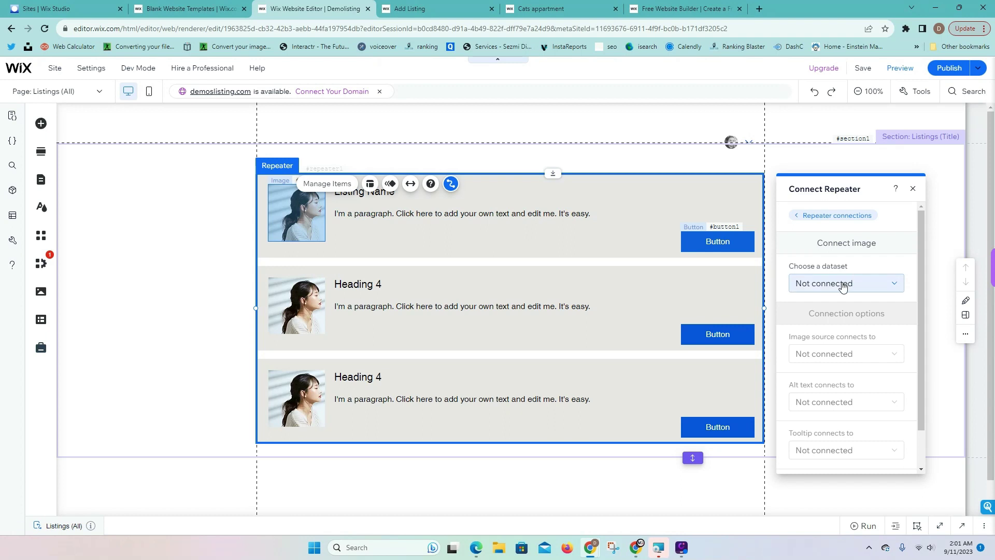
click(840, 283)
click(846, 317)
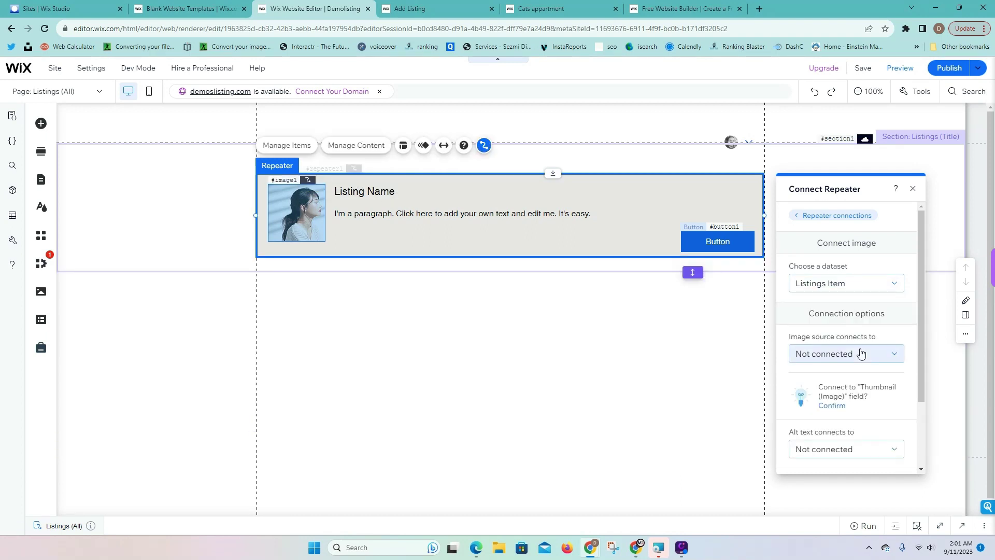
click(857, 354)
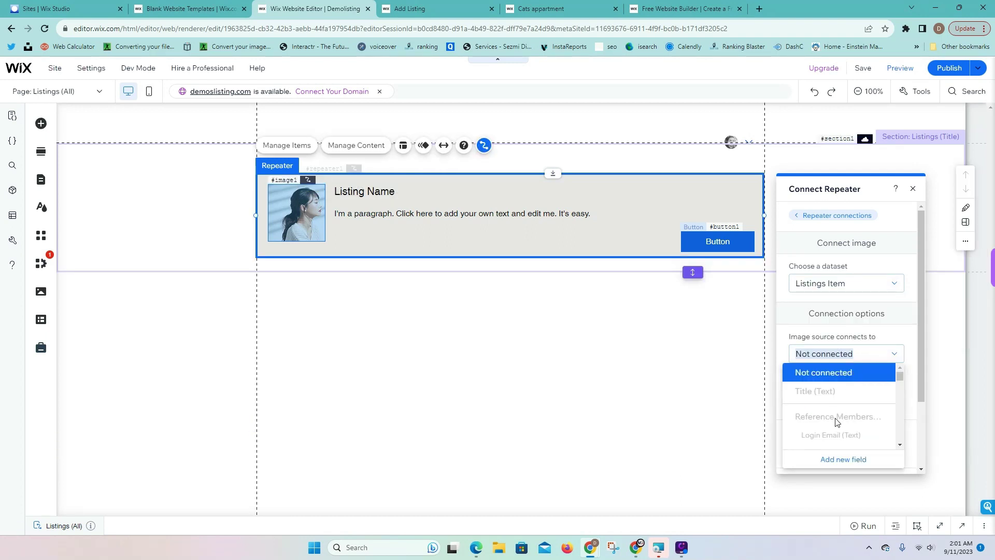
scroll(837, 421, down, 5)
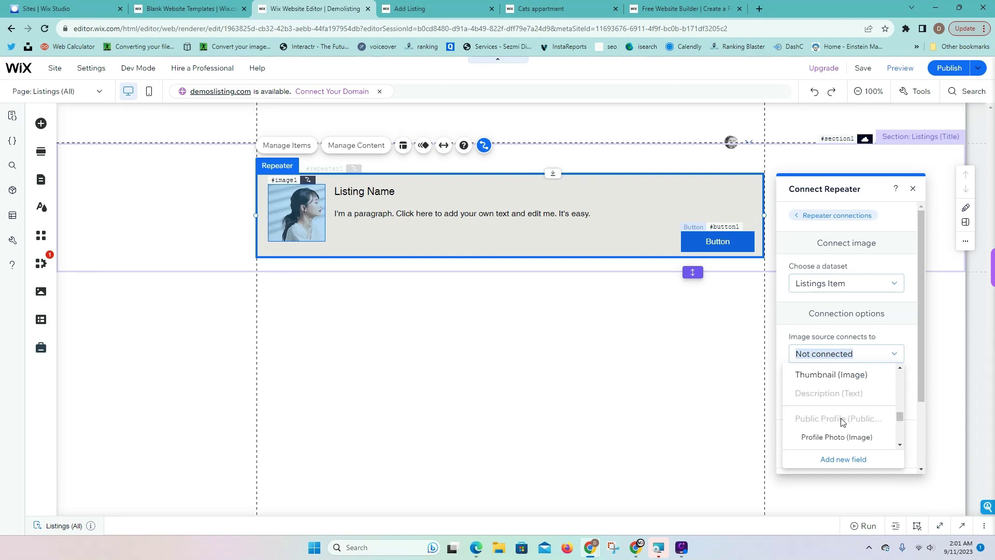
scroll(840, 421, down, 2)
scroll(842, 415, up, 3)
click(843, 409)
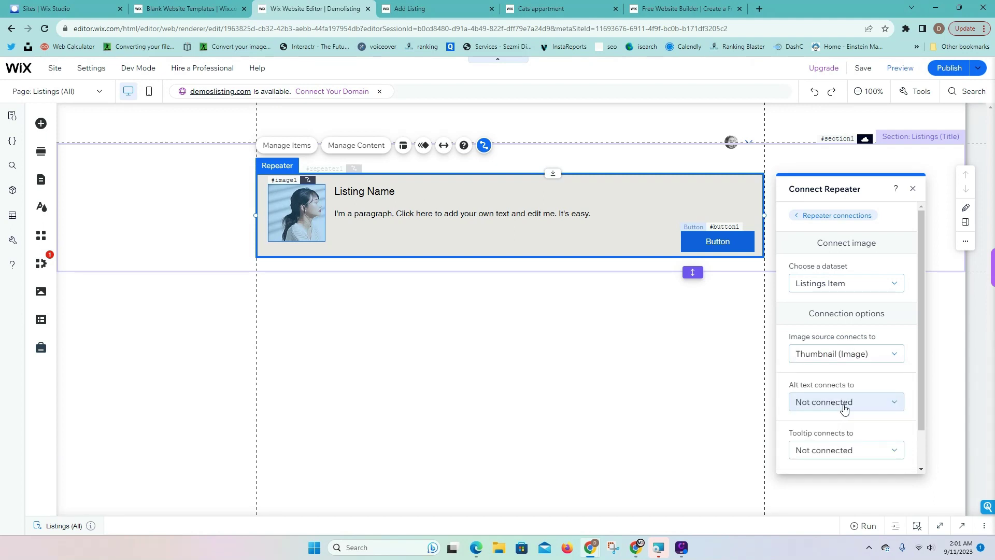
Bind the repeater heading's text to the Listing Name field
click(352, 191)
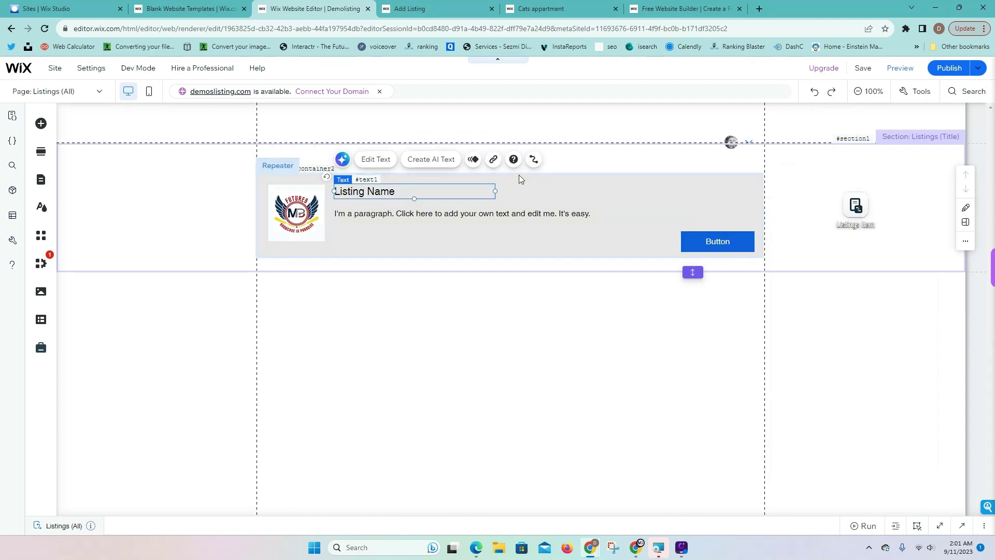
click(534, 159)
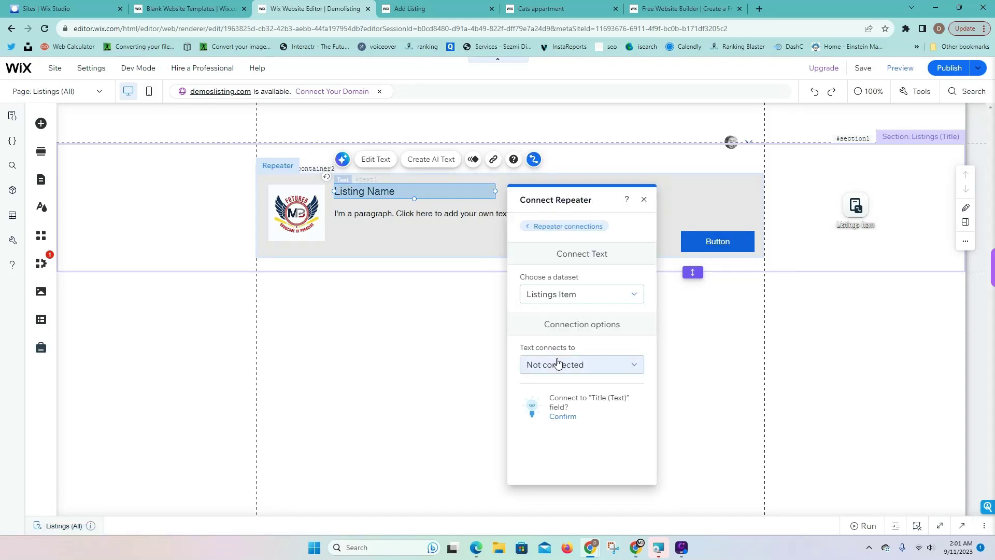
click(572, 363)
scroll(583, 426, down, 4)
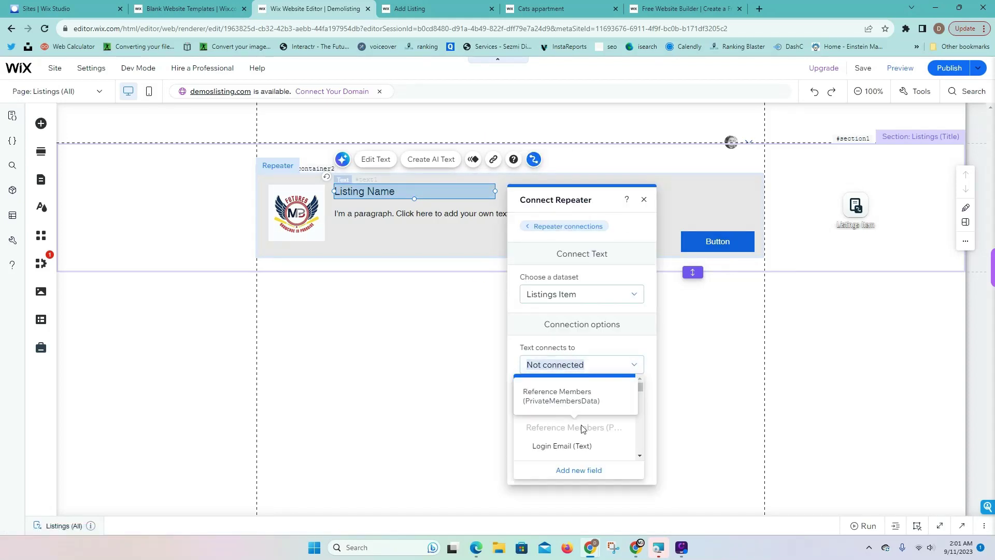
drag(636, 397, 638, 388)
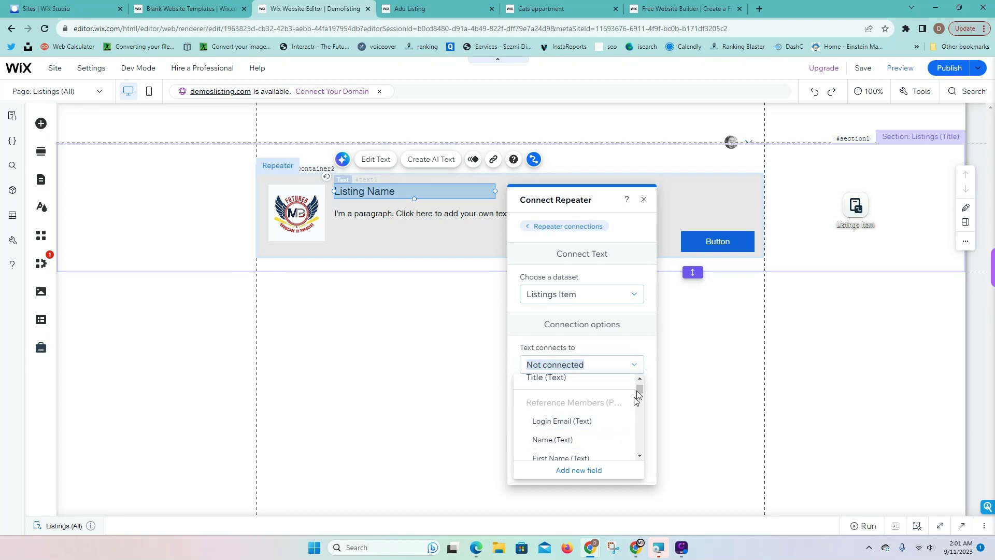
mouse_move(640, 393)
mouse_down()
mouse_move(642, 421)
mouse_move(641, 391)
mouse_up()
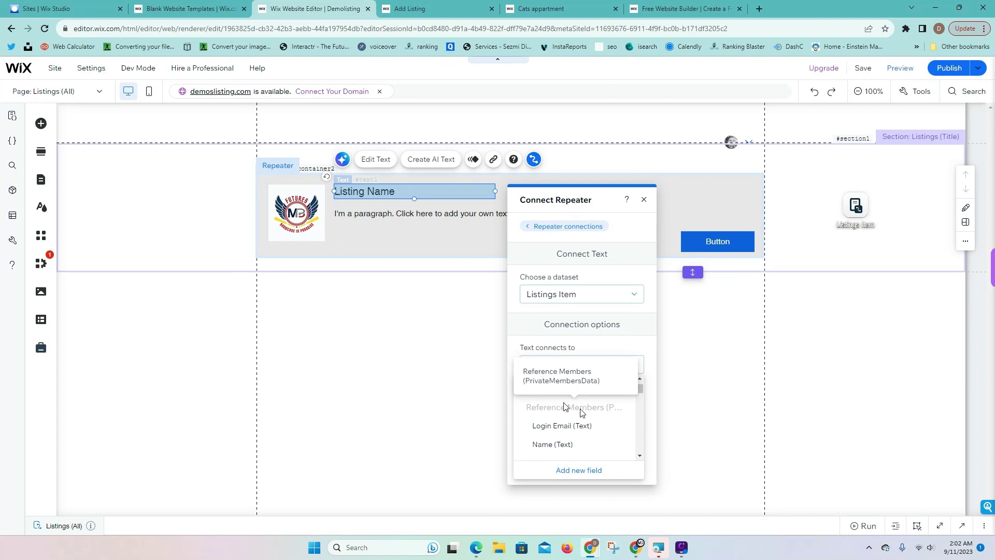
drag(639, 387, 640, 428)
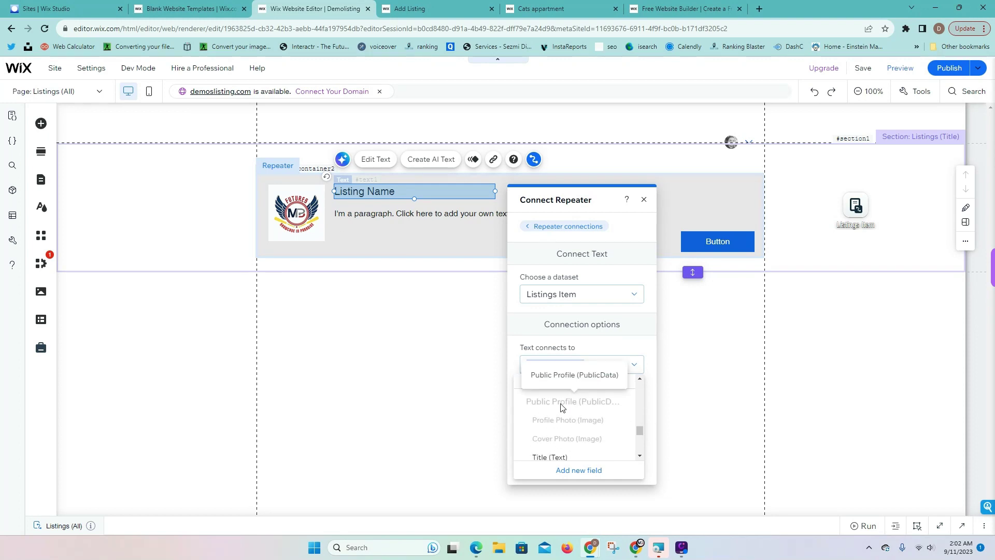
mouse_move(640, 430)
mouse_down()
mouse_move(642, 449)
mouse_move(642, 387)
mouse_move(644, 428)
mouse_up()
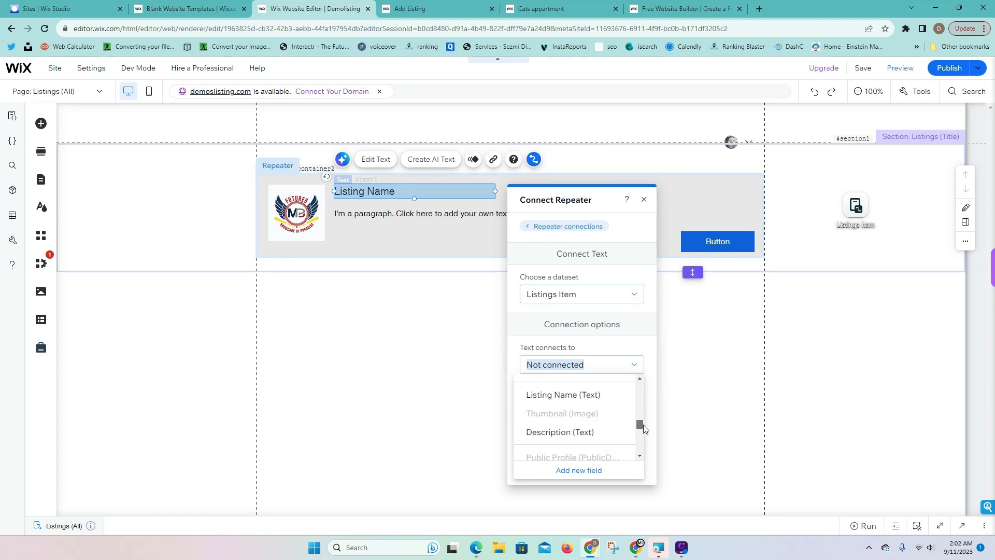
click(583, 398)
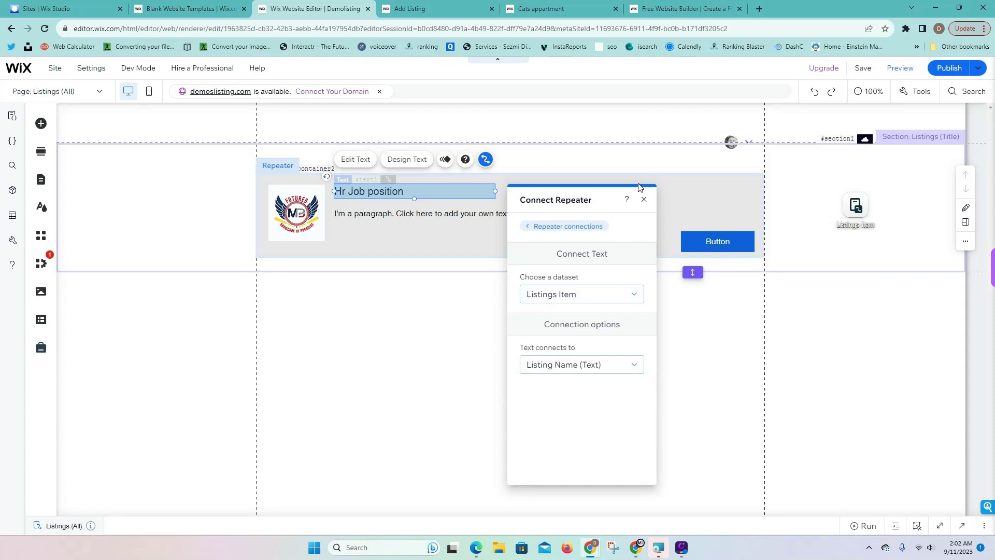
click(643, 200)
Bind the repeater paragraph's text to the Description field
click(436, 215)
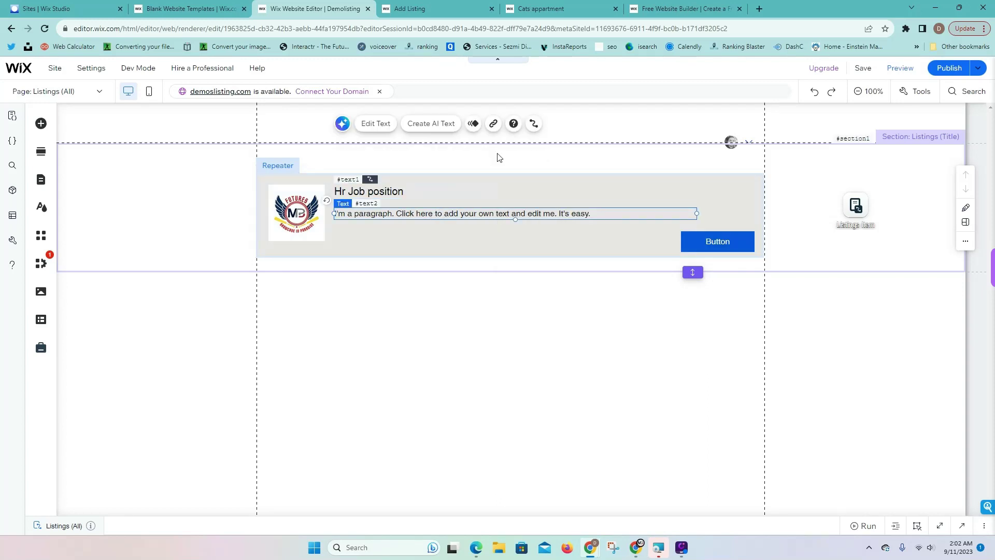
click(532, 125)
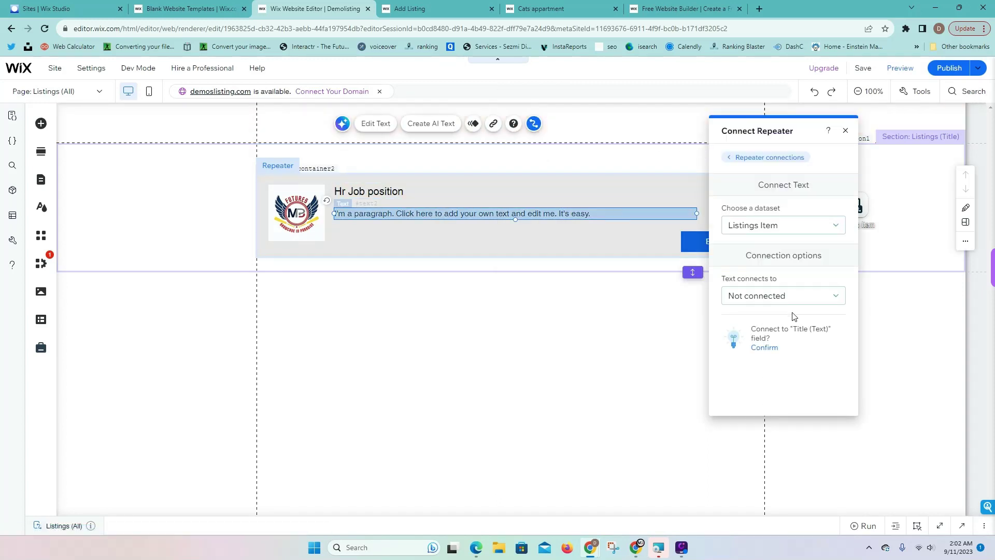
click(797, 295)
scroll(782, 376, down, 5)
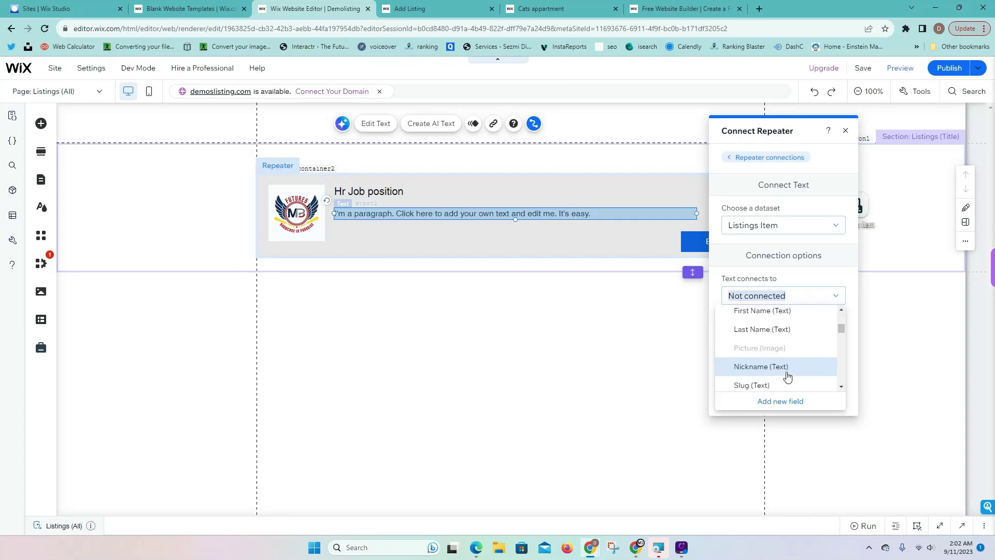
scroll(786, 375, down, 3)
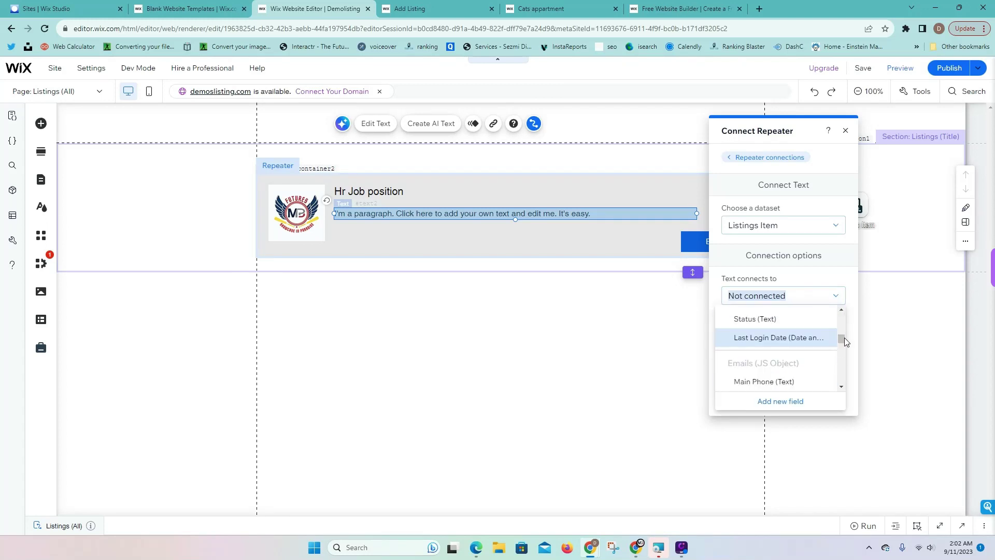
drag(844, 337, 843, 361)
click(767, 338)
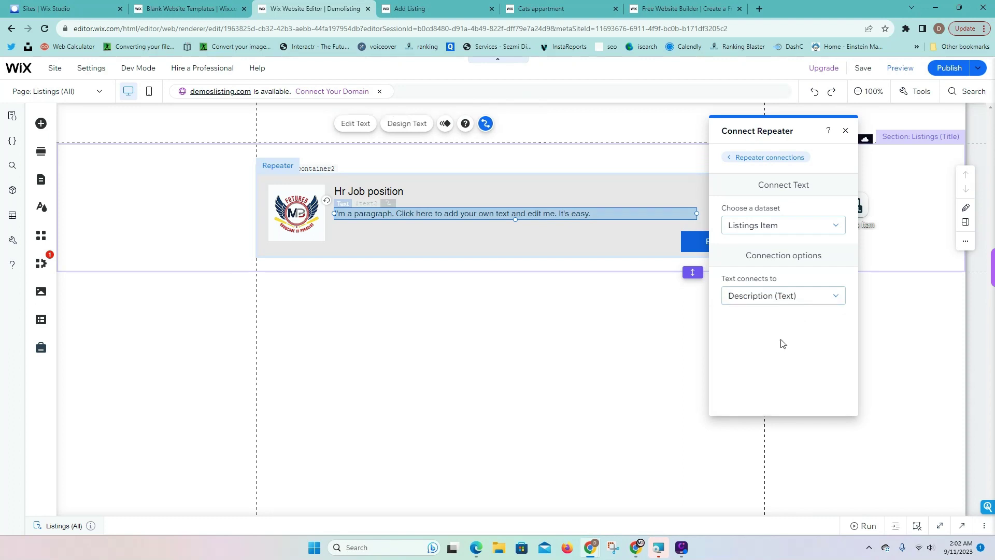
click(845, 130)
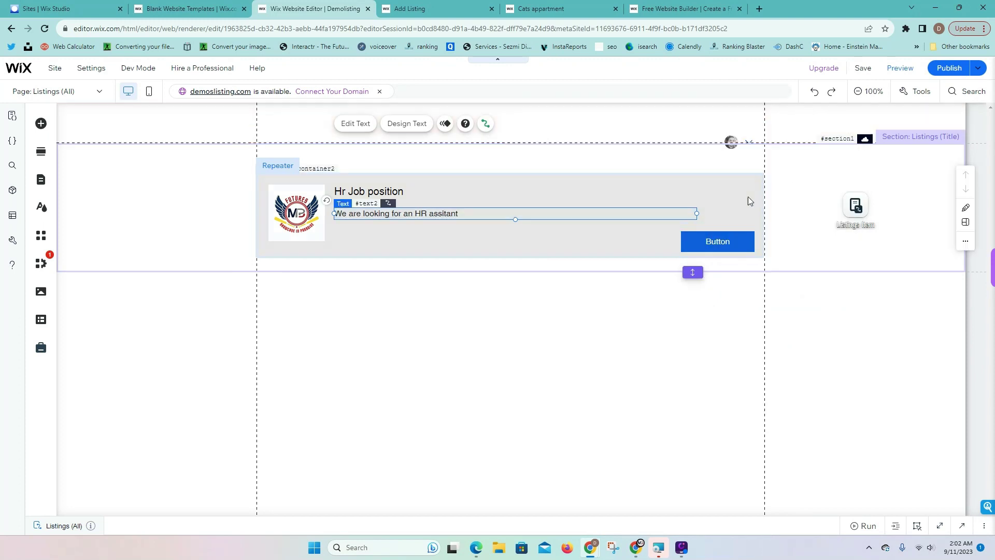
Set the button's click action to open the Listings (Listing Name) dynamic page
click(736, 250)
click(848, 207)
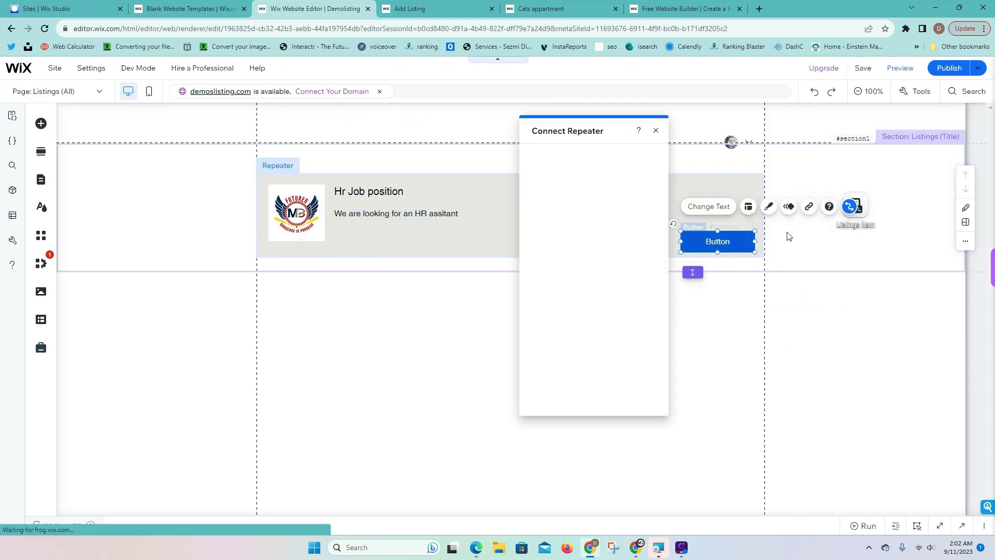
click(584, 296)
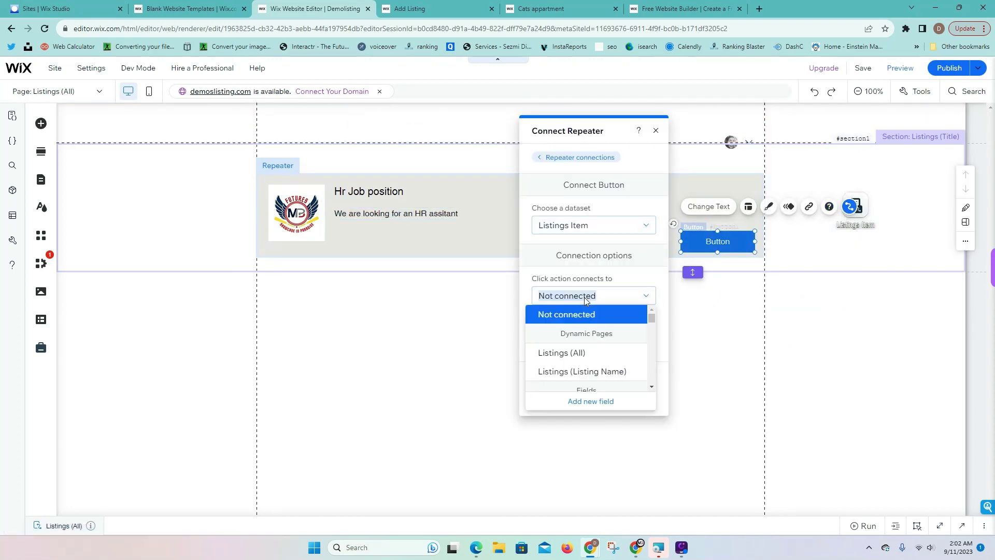
click(570, 372)
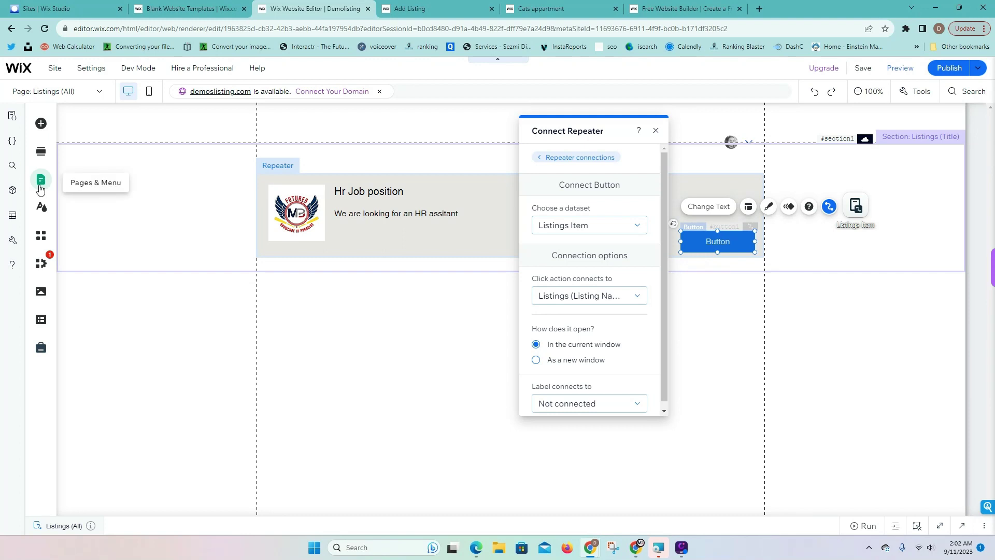
click(40, 187)
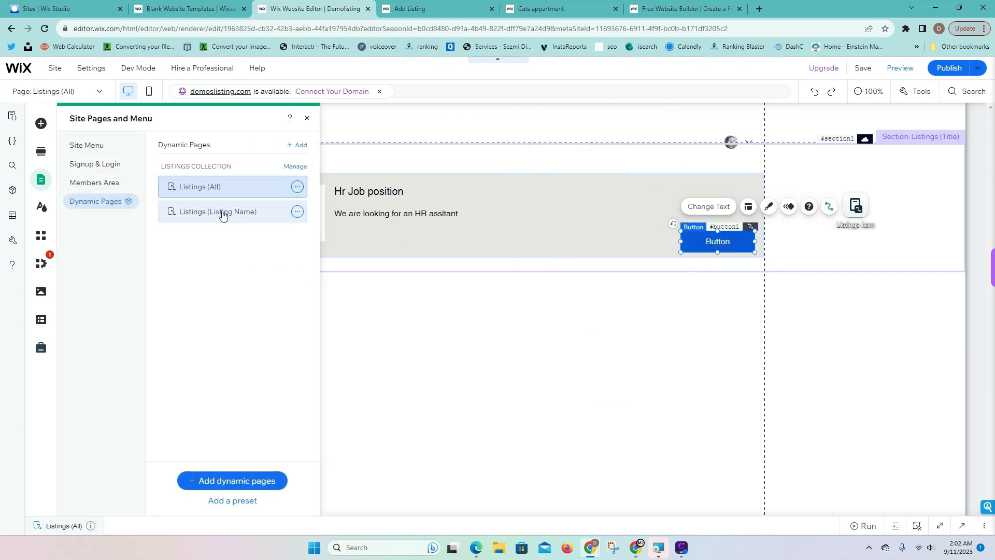
On the Listings (Listing Name) page, stretch the section taller and move the dataset right
click(221, 212)
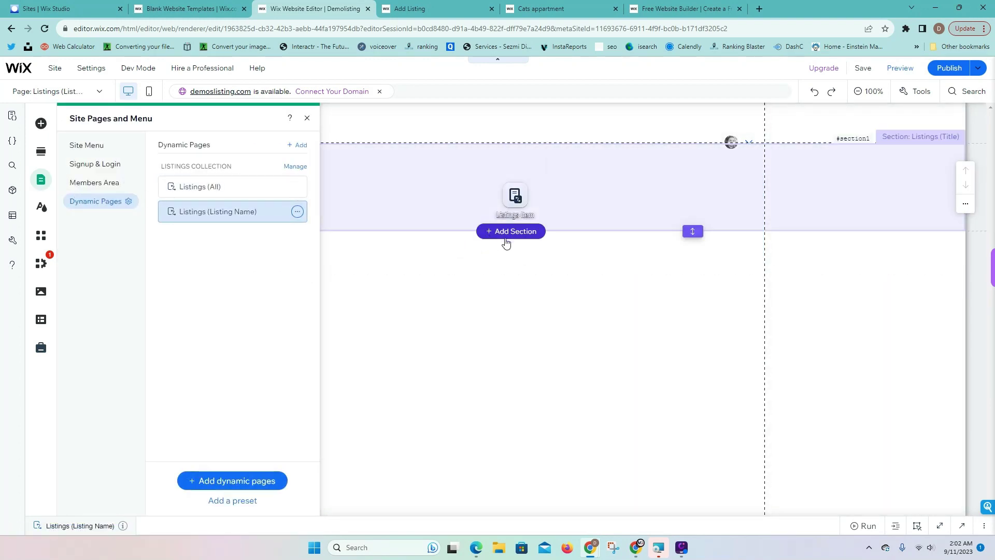
click(692, 231)
drag(684, 481, 689, 490)
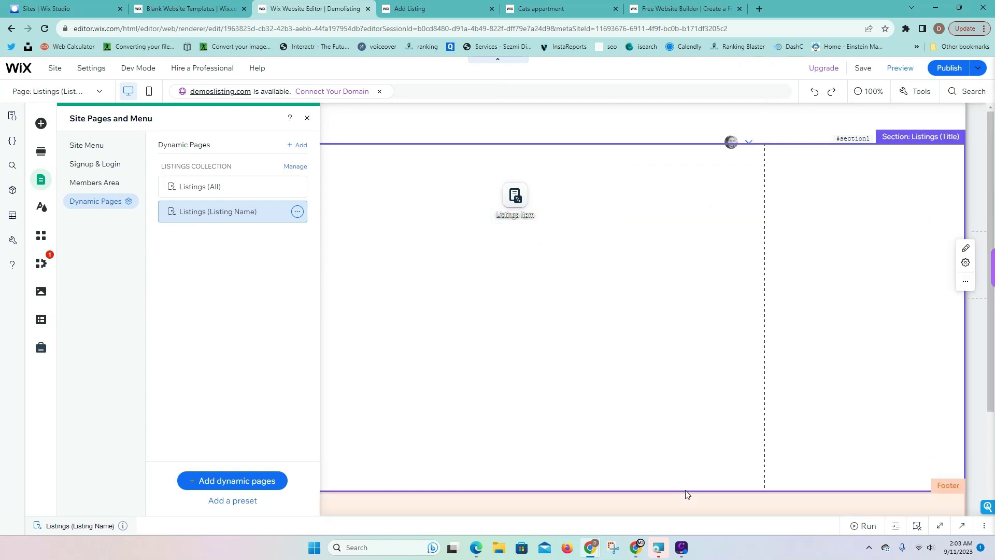
drag(515, 197, 815, 208)
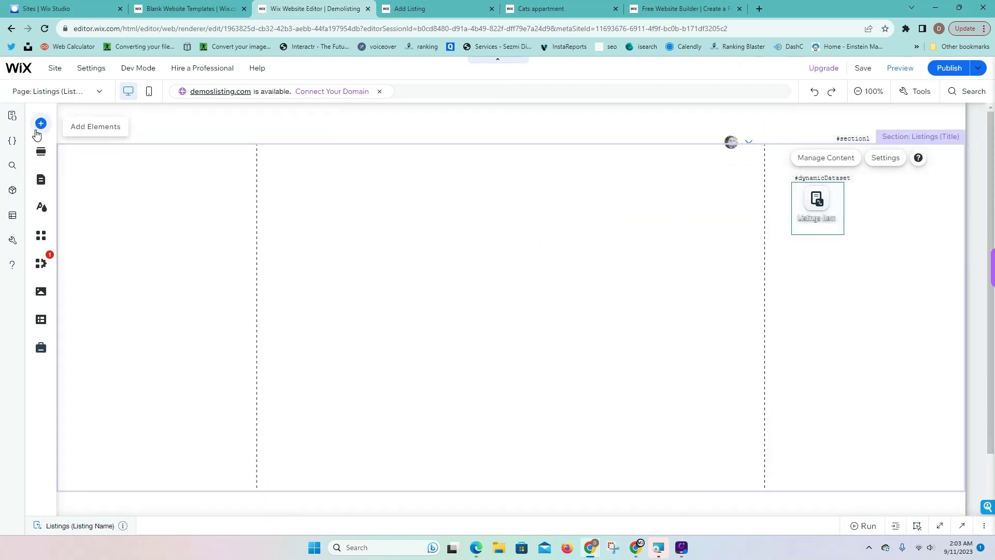
Place the flower image into the listing page's section
click(41, 123)
click(80, 179)
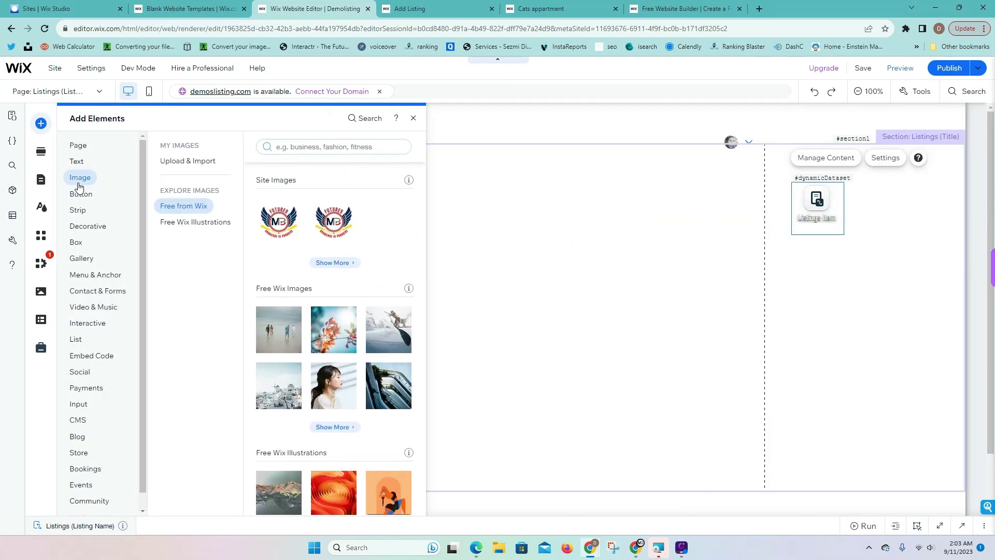
drag(339, 338, 521, 290)
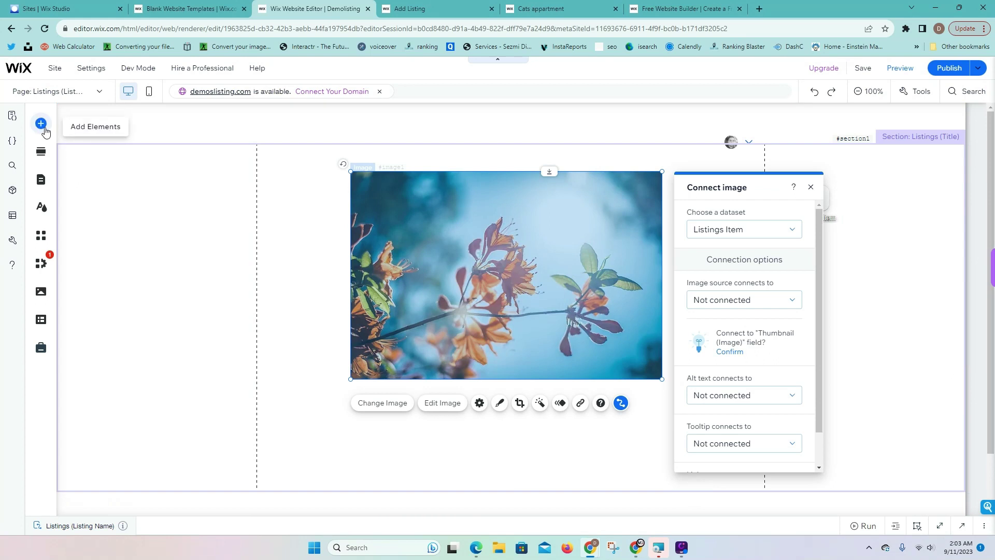
Add a heading below the flower image reading Listings Name
click(41, 123)
click(77, 162)
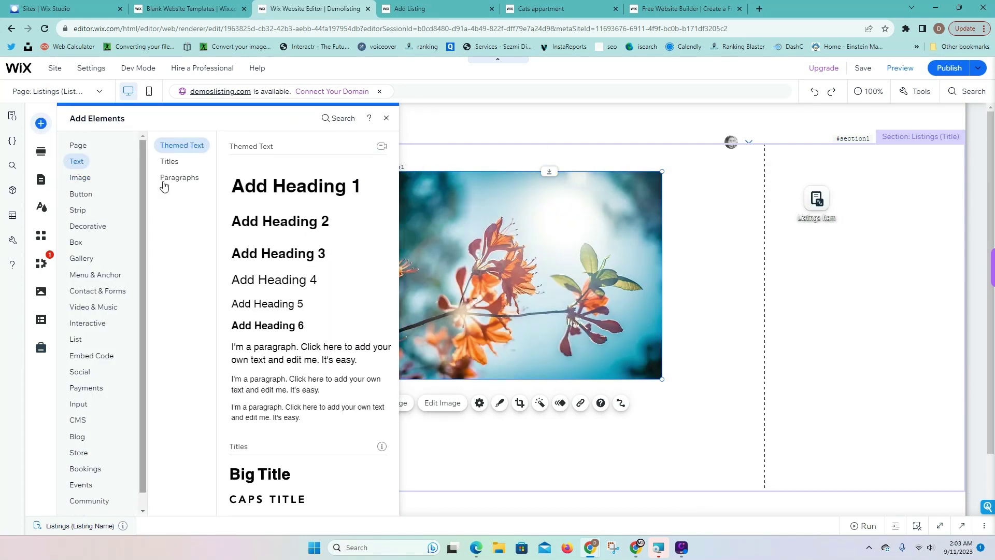
drag(283, 282, 462, 351)
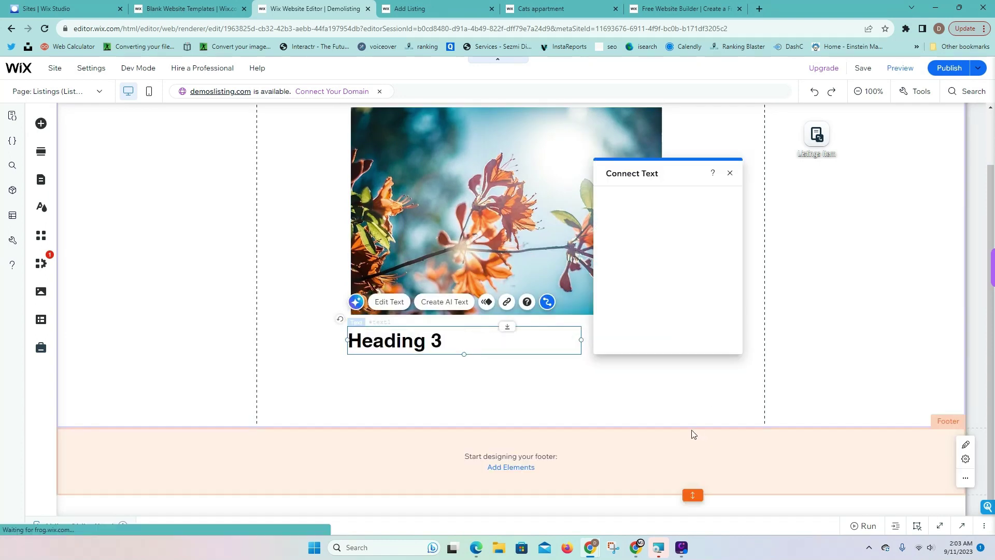
drag(692, 428, 693, 513)
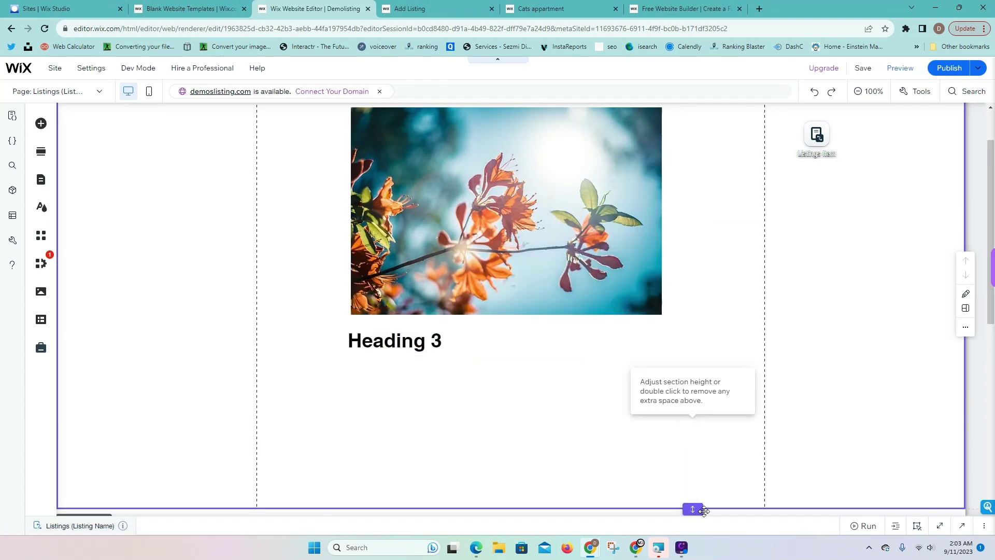
double_click(434, 334)
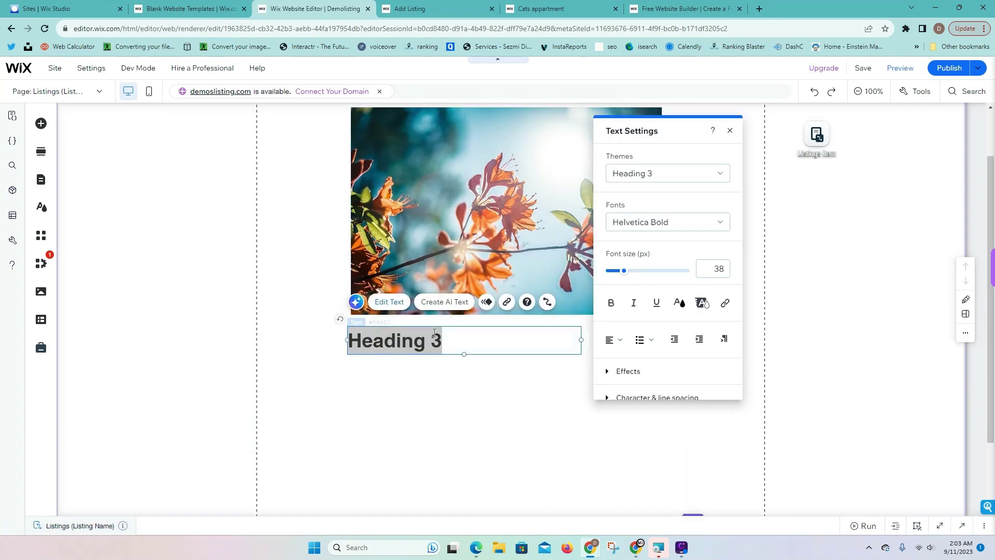
text(li)
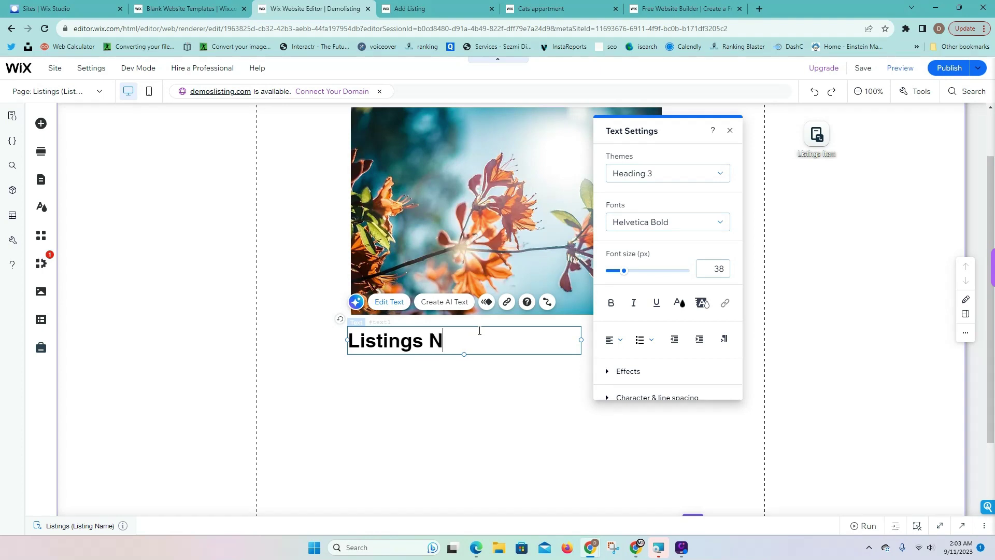
Add a paragraph text below the Listings Name heading
click(41, 124)
click(76, 161)
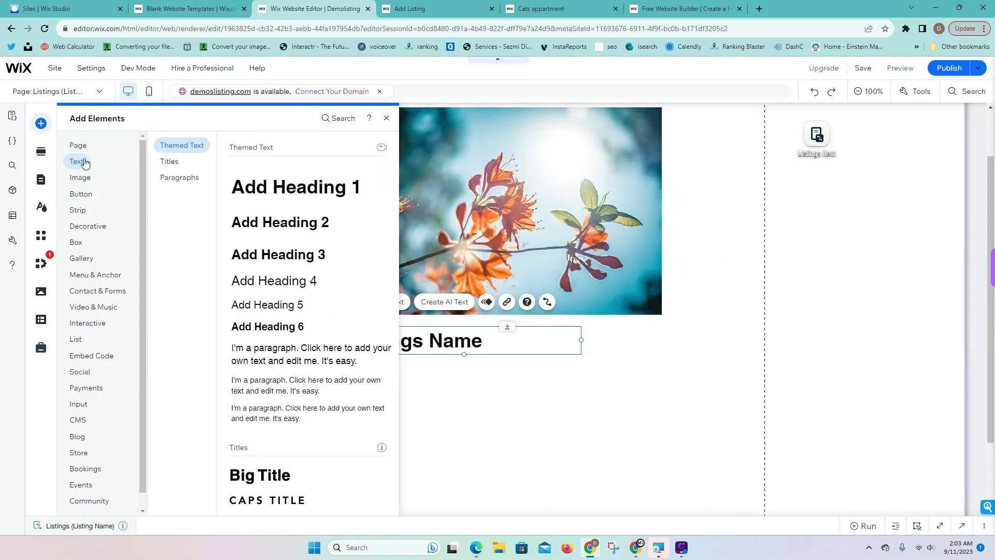
drag(304, 362, 411, 381)
Widen the paragraph to about 629 px and bind the flower image to the Thumbnail field
click(547, 302)
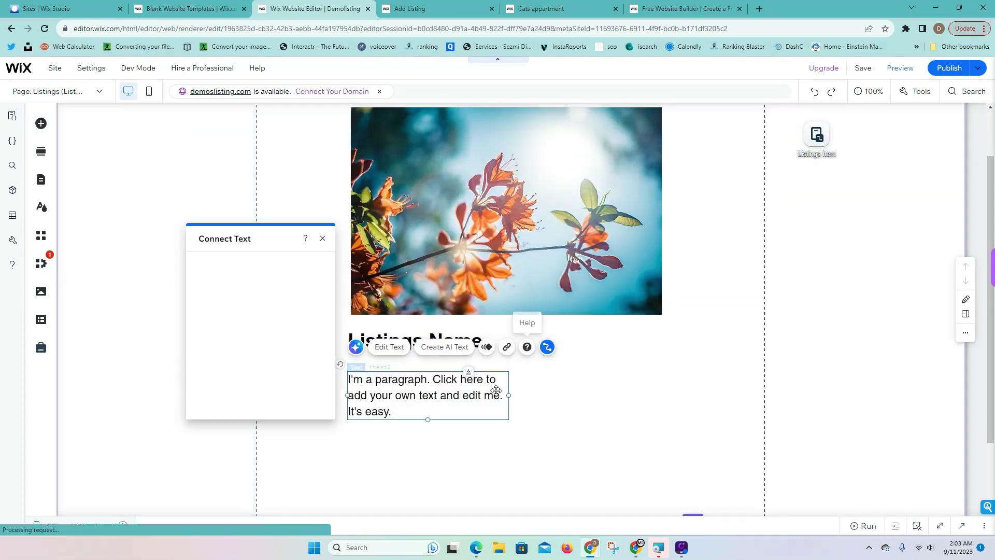
drag(509, 395, 673, 389)
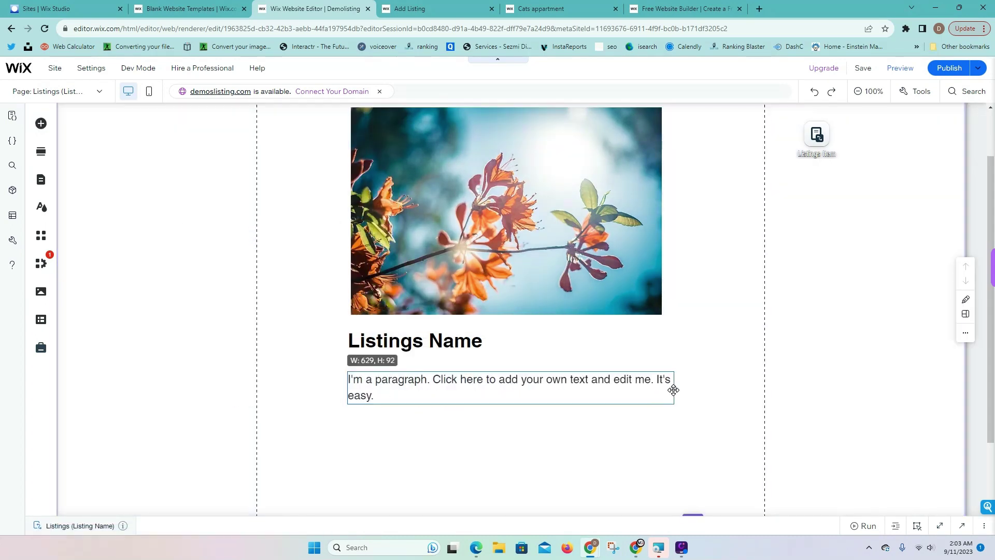
click(584, 276)
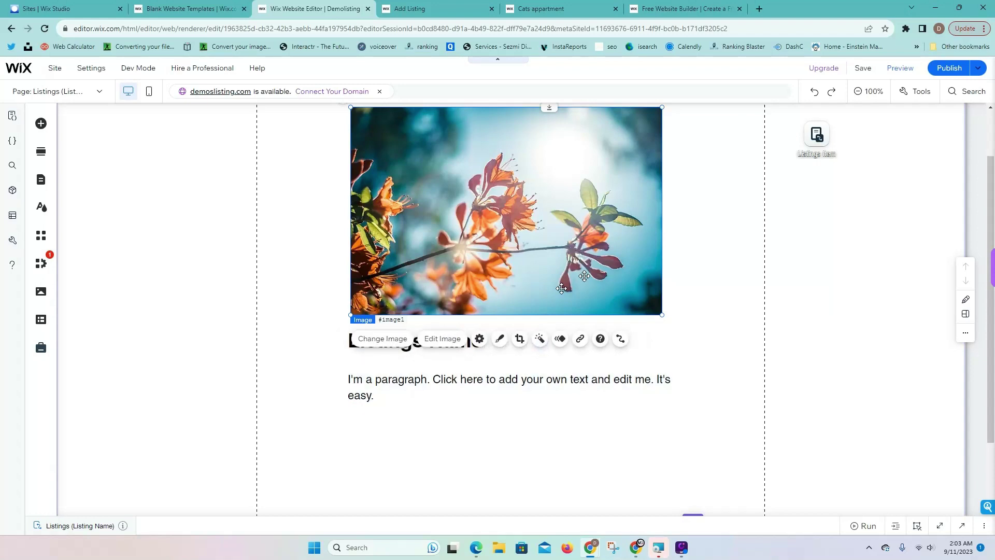
click(621, 338)
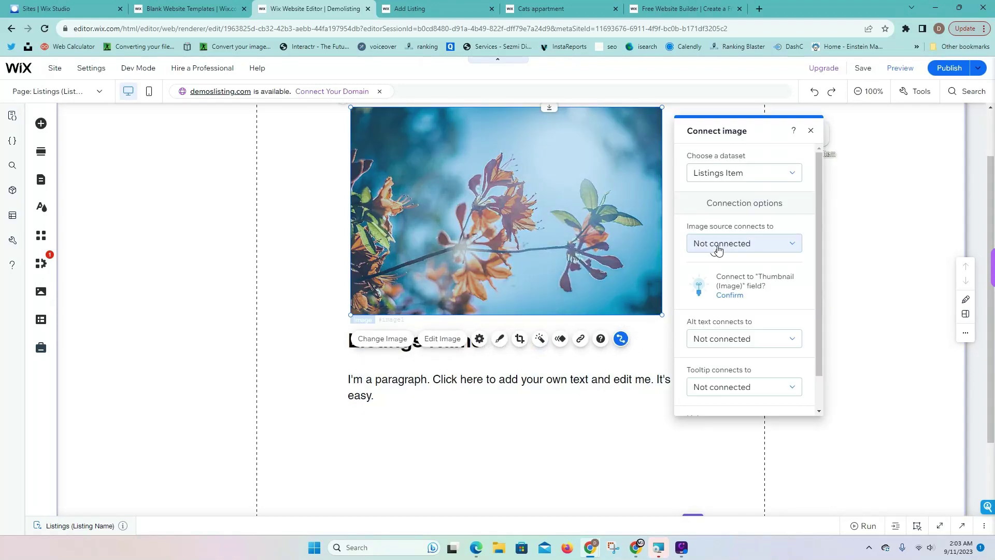
click(718, 250)
scroll(737, 294, down, 2)
click(738, 293)
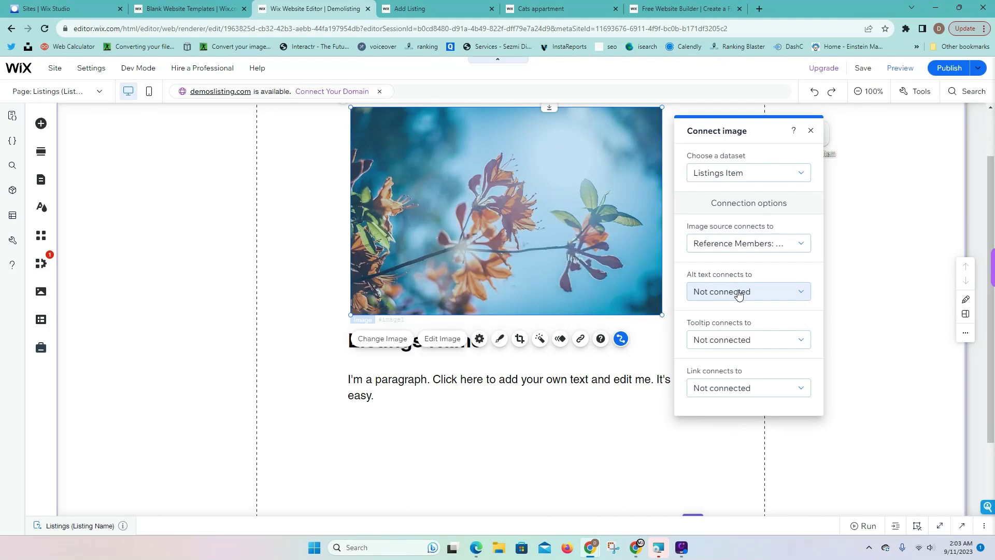
click(734, 246)
scroll(744, 300, down, 3)
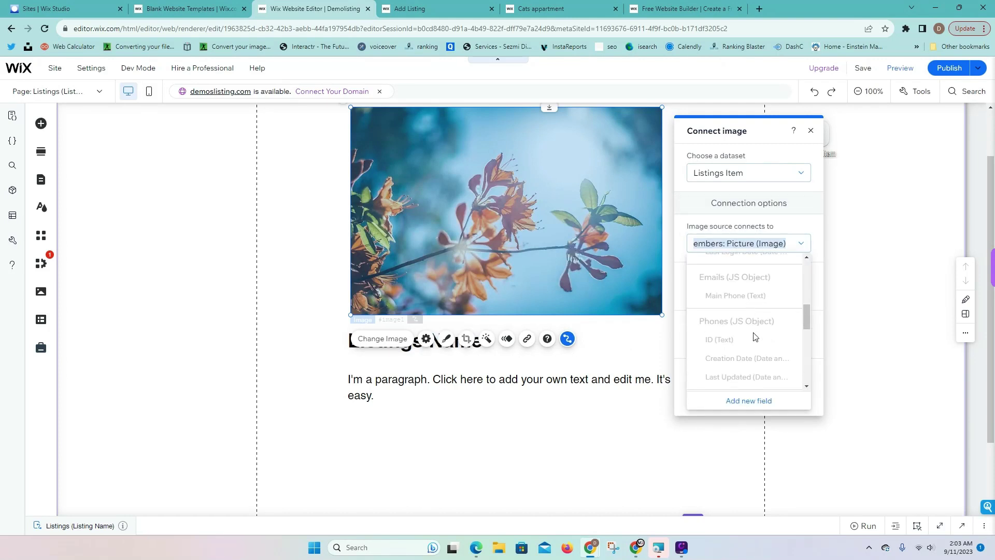
scroll(754, 336, down, 3)
click(746, 325)
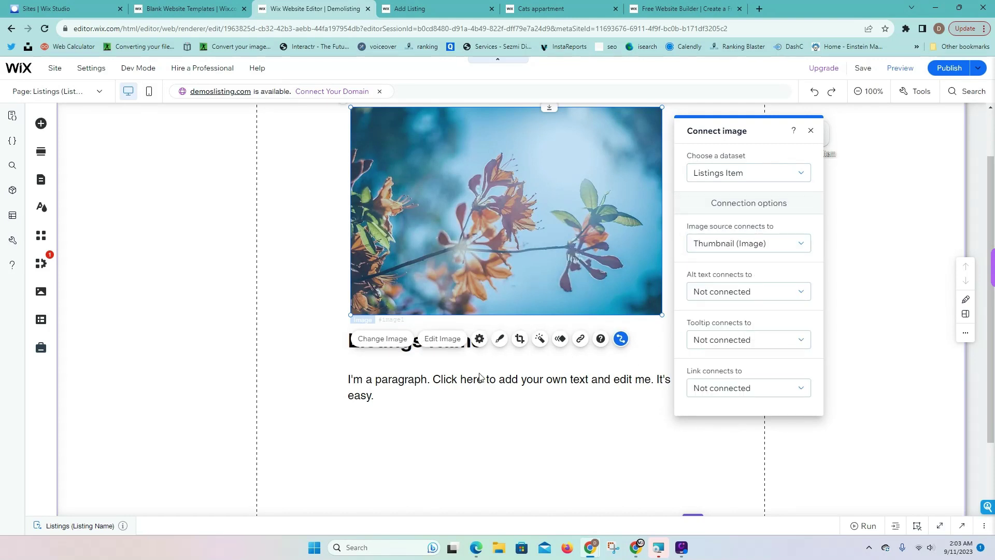
click(479, 377)
Bind the Listings Name heading's text to the Listing Name field
click(461, 338)
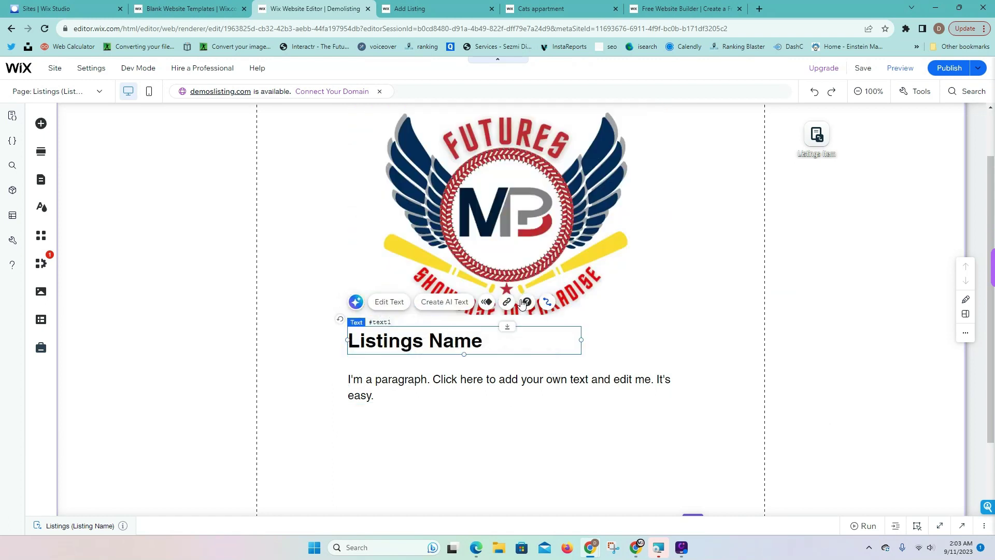
click(545, 302)
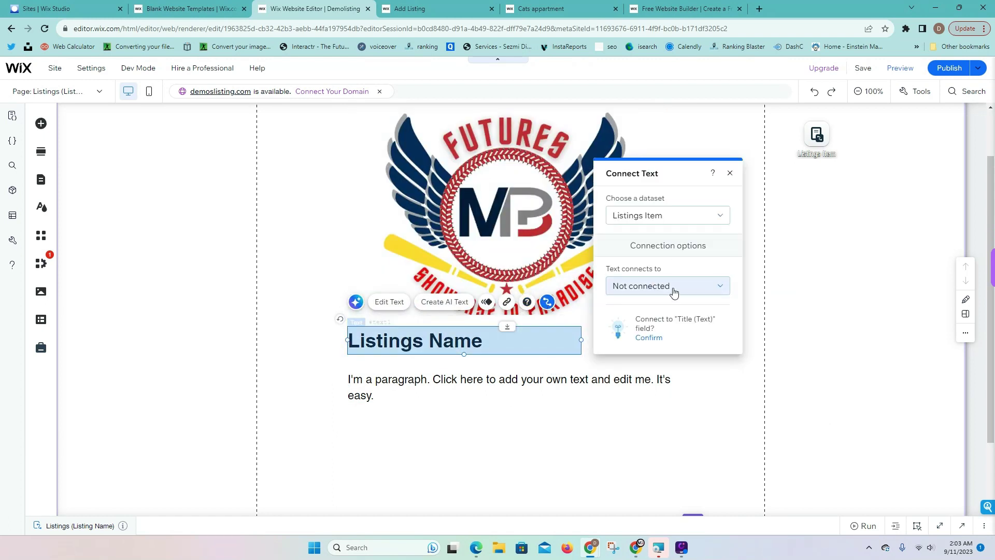
click(674, 285)
scroll(675, 259, down, 2)
scroll(675, 254, down, 5)
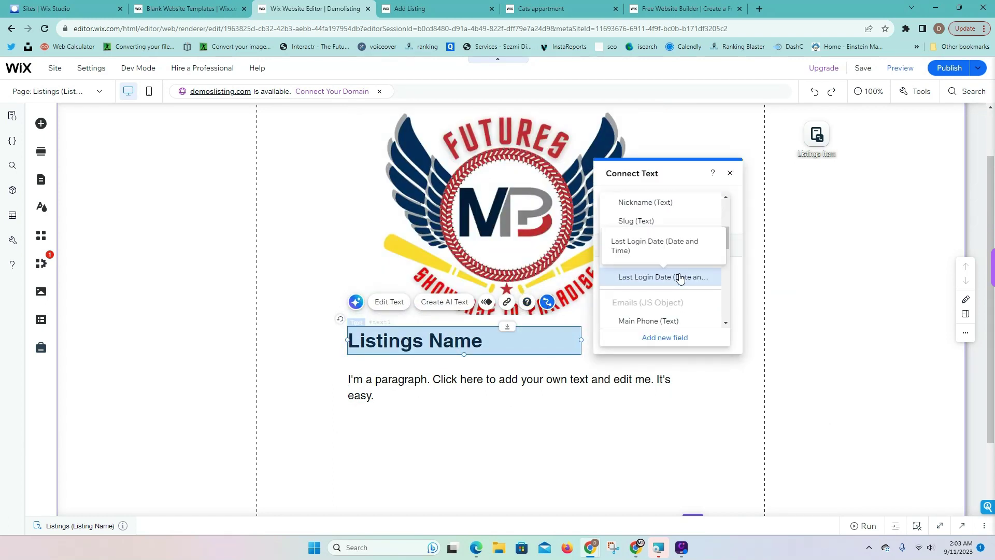
click(677, 274)
Bind the paragraph's text to the Description field, showing the HR assistant description
click(552, 380)
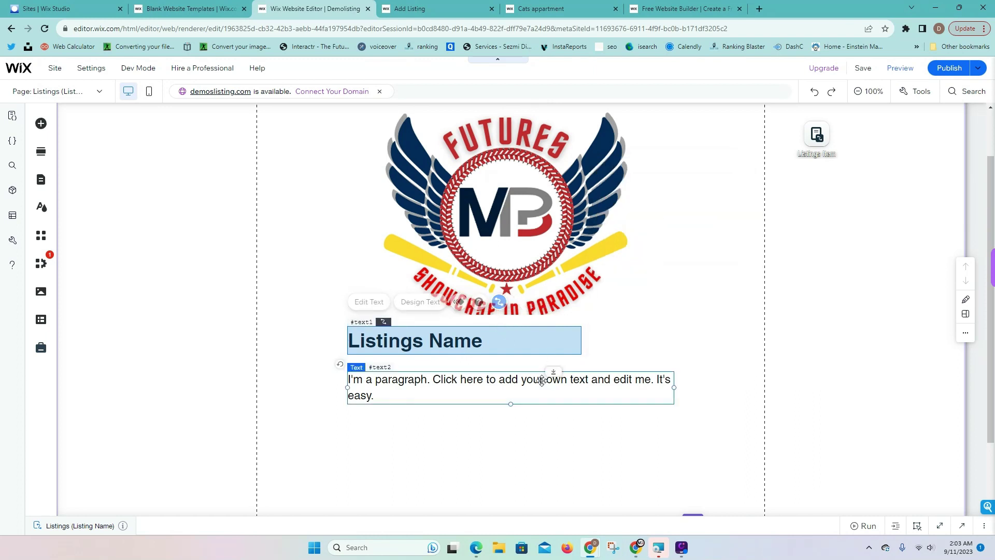
click(547, 347)
click(752, 337)
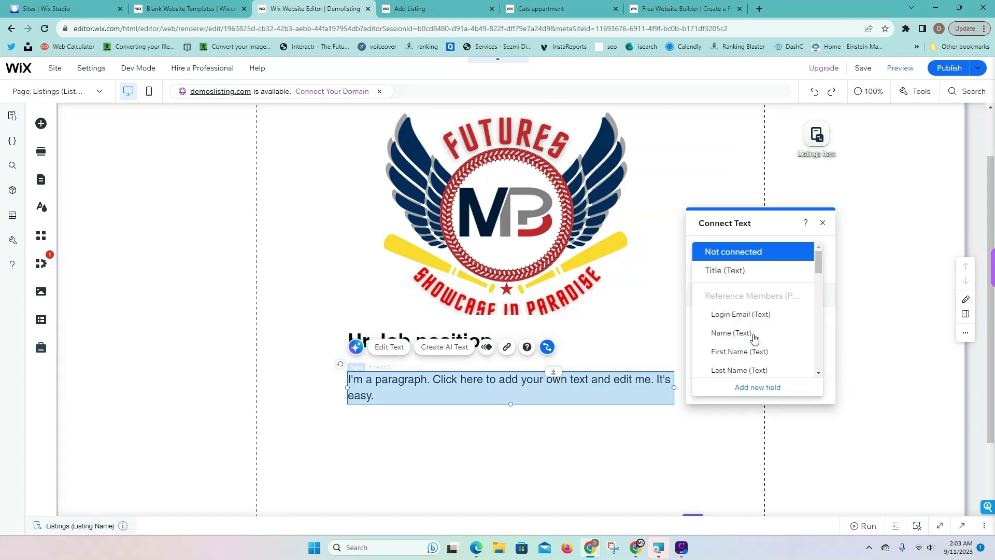
scroll(752, 342, down, 6)
scroll(752, 348, down, 2)
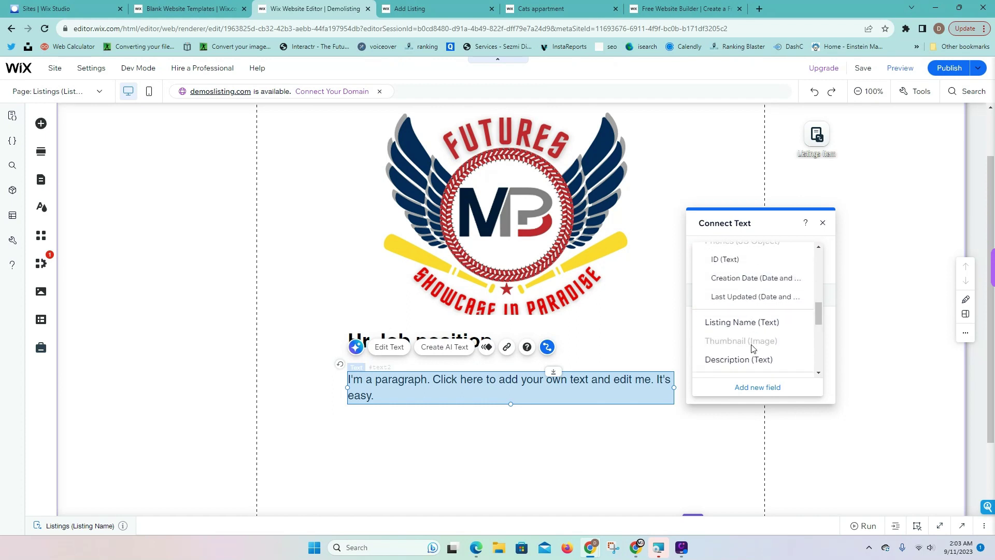
click(756, 358)
click(854, 255)
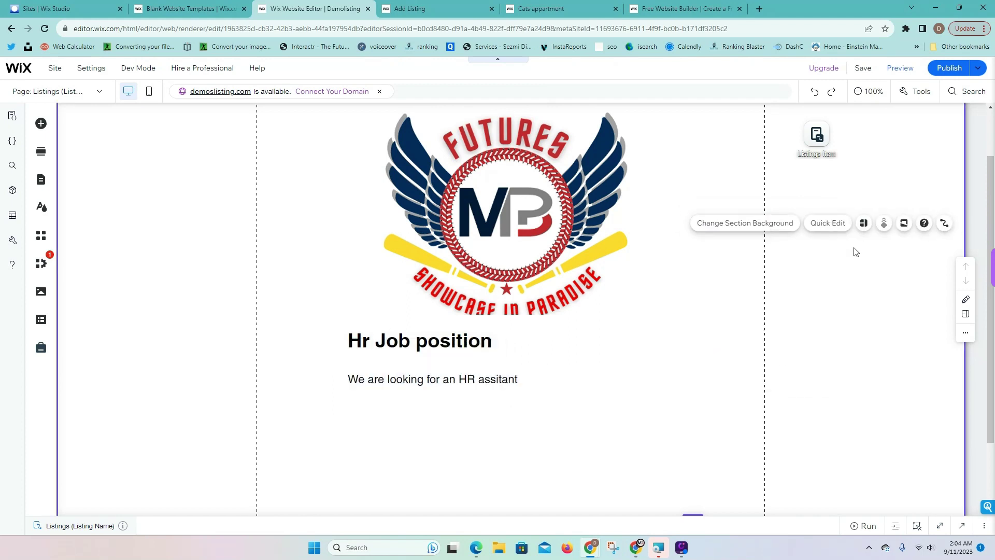
scroll(740, 288, up, 2)
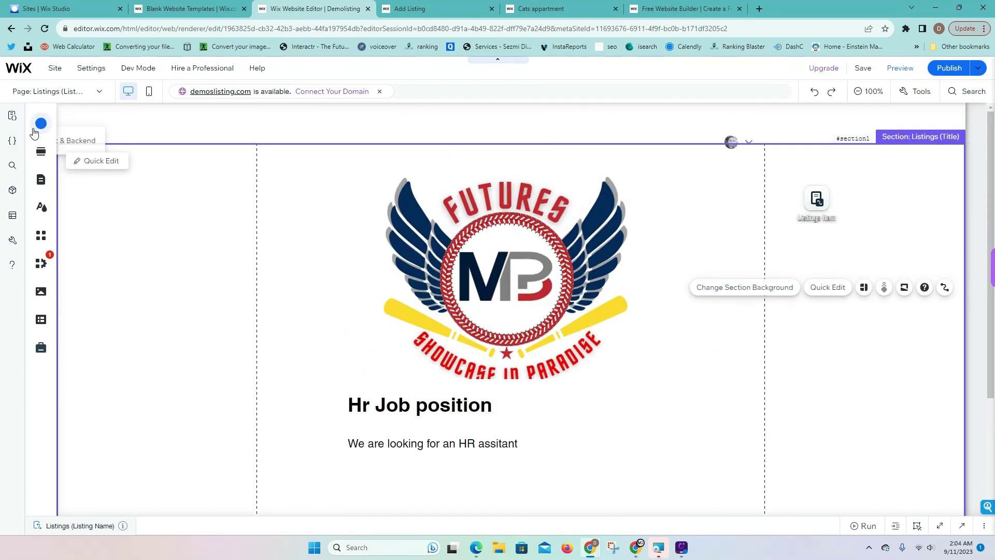
Drag a horizontal menu element into the page header
click(41, 125)
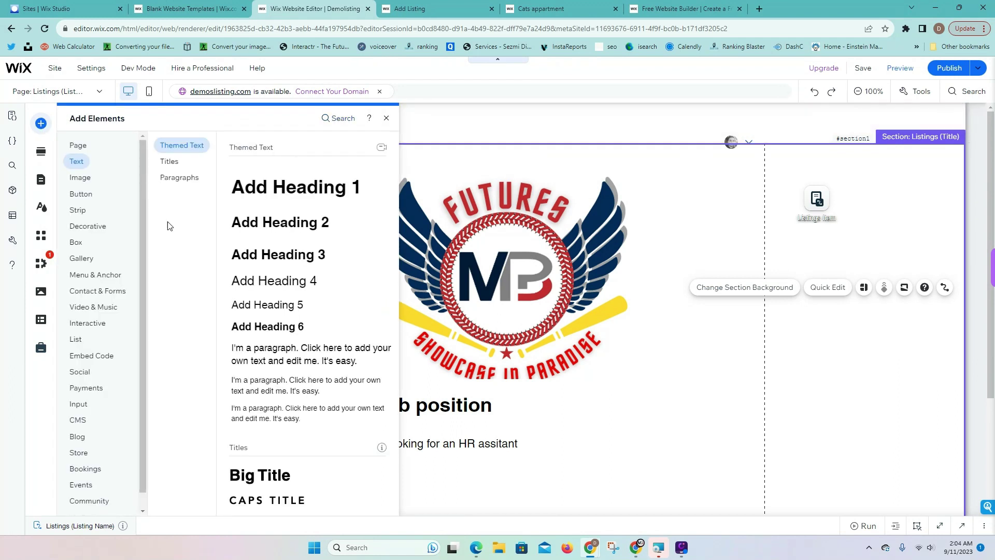
click(80, 194)
click(83, 274)
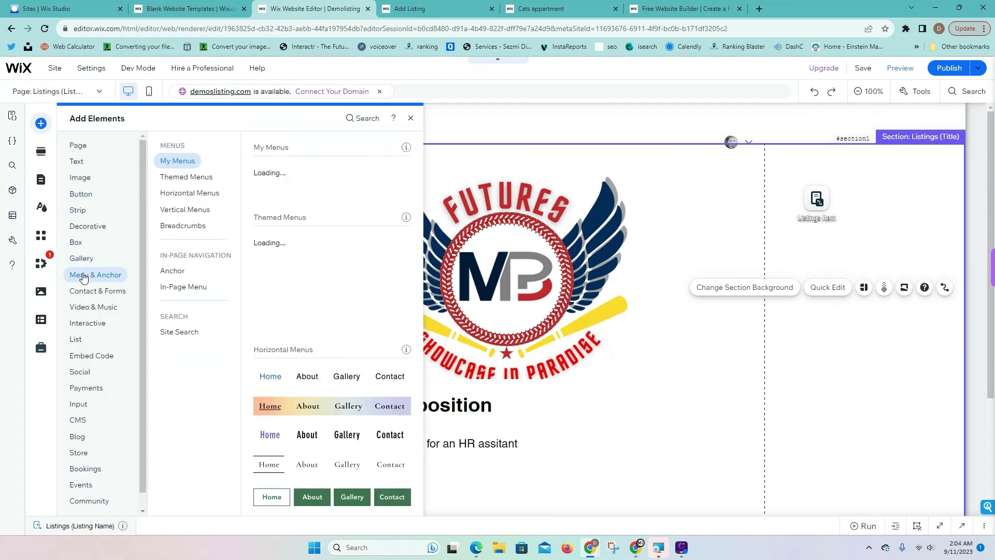
drag(308, 186, 474, 134)
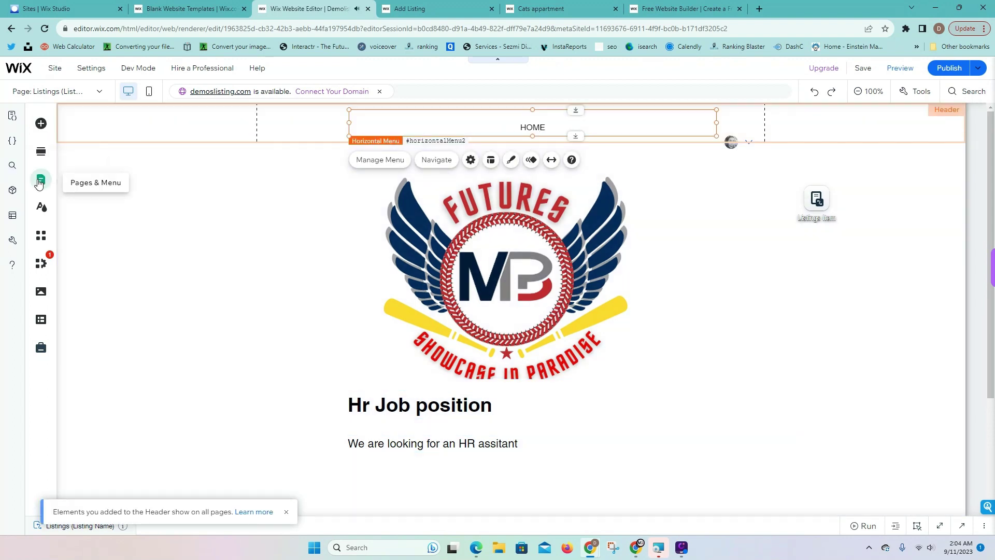
Add a site menu link to the Listings (All) page named ALL JOBS
click(40, 181)
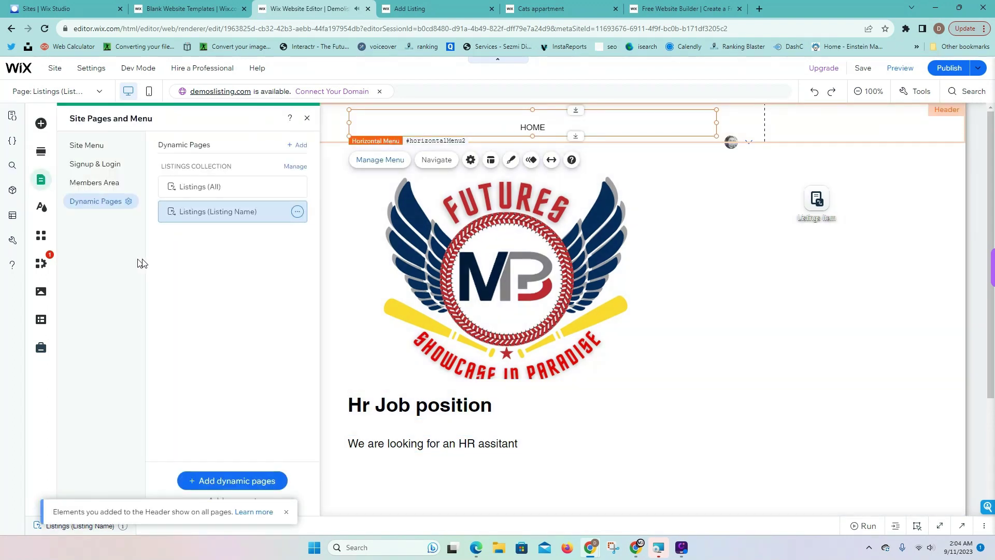
click(78, 145)
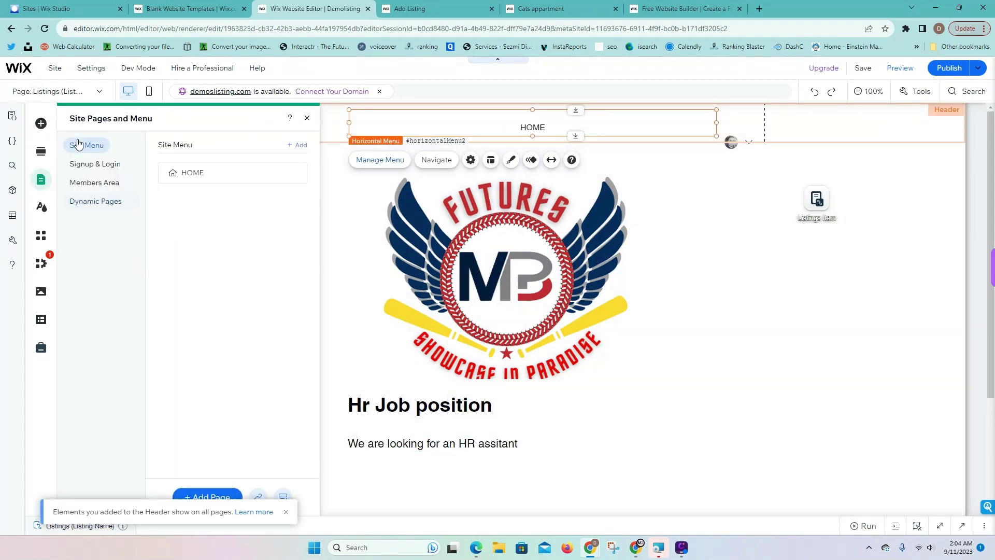
click(263, 497)
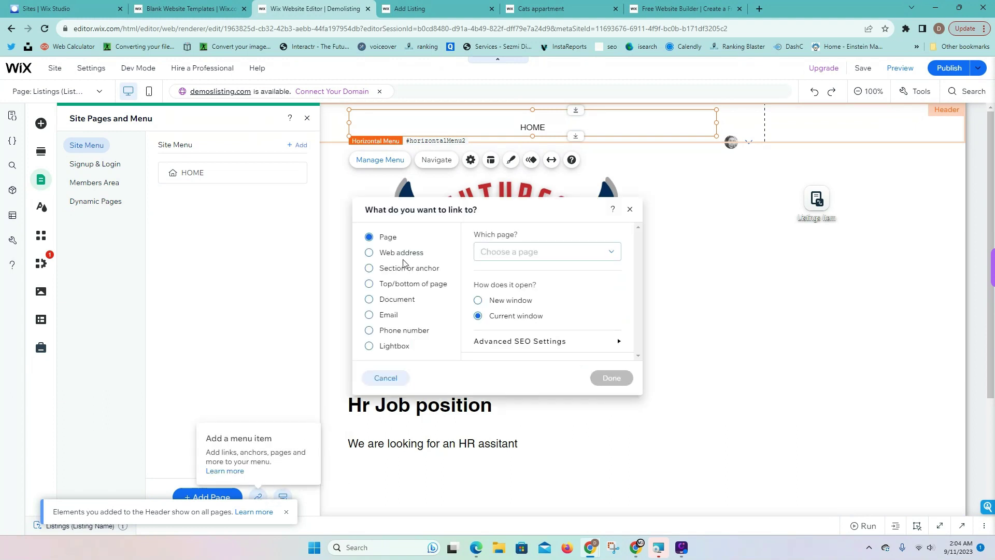
click(500, 251)
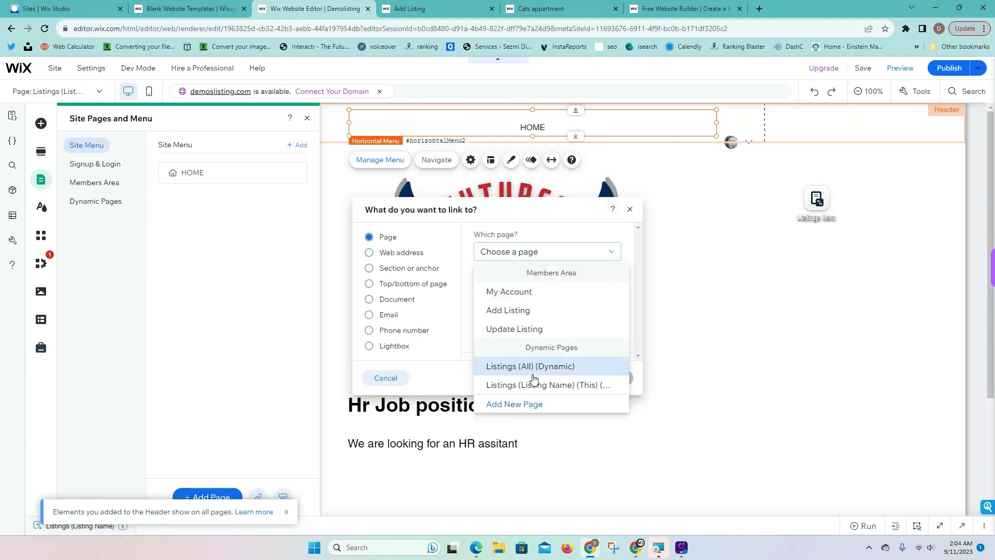
click(532, 368)
click(612, 379)
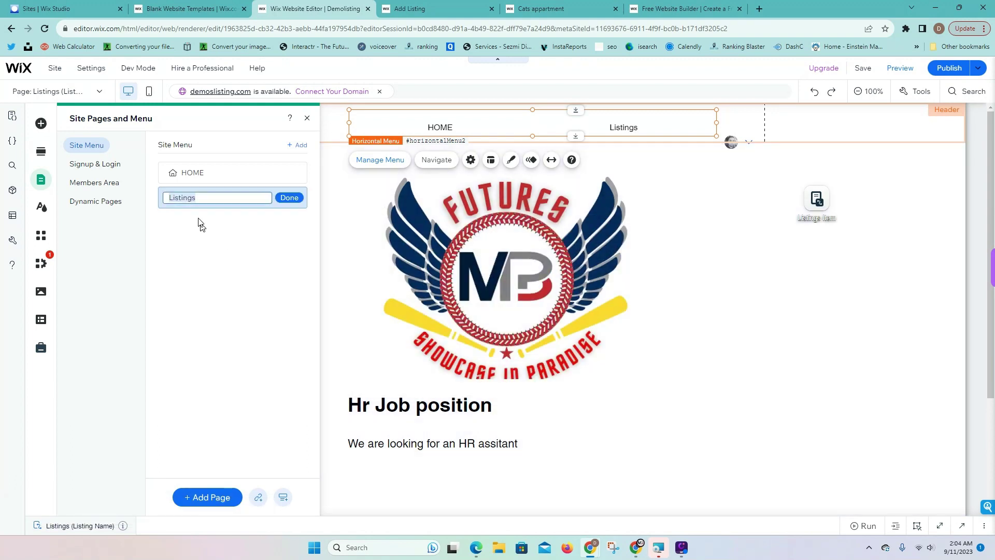
text(ALL JOBS)
click(289, 197)
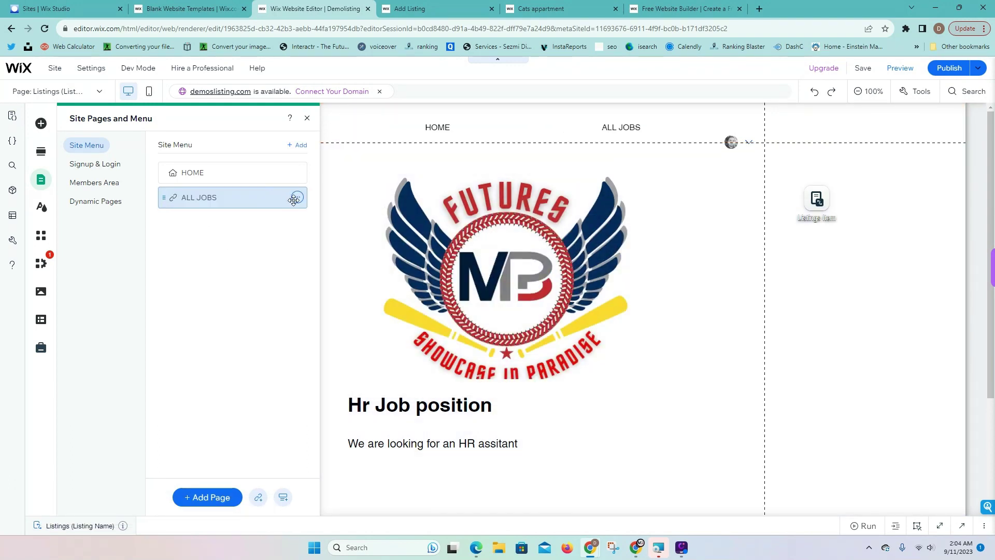
mouse_move(944, 74)
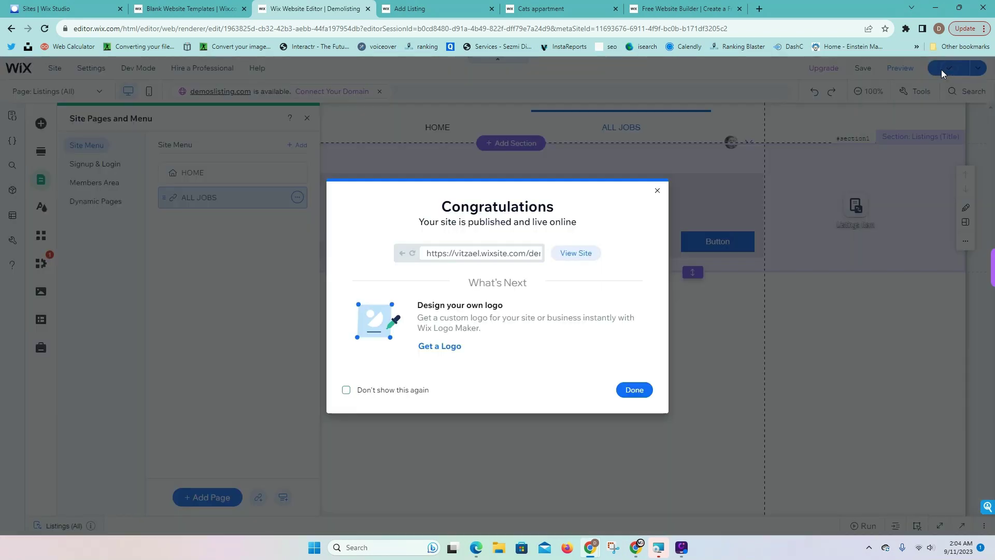
View the live site's ALL JOBS page showing the Hr Job listing, then return to the editor
click(576, 253)
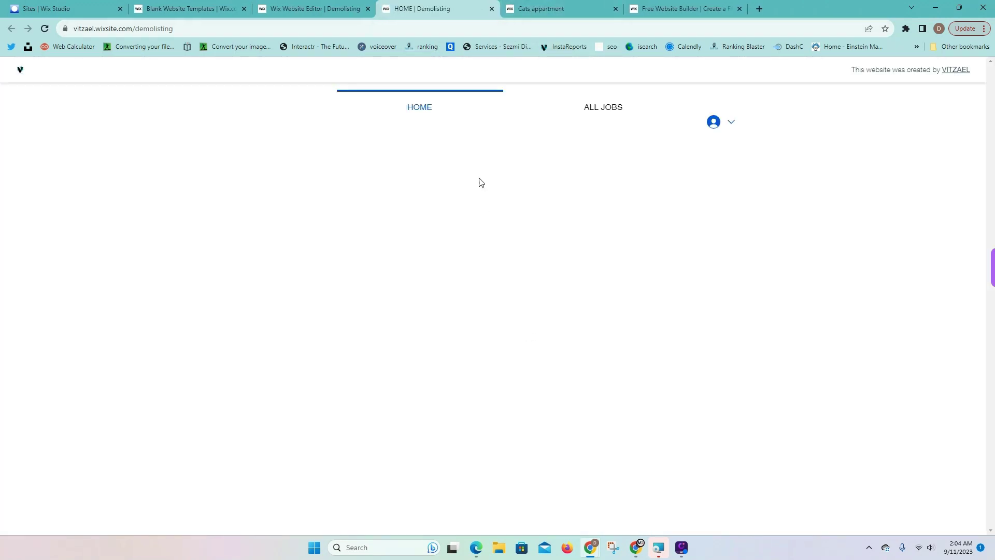
click(589, 115)
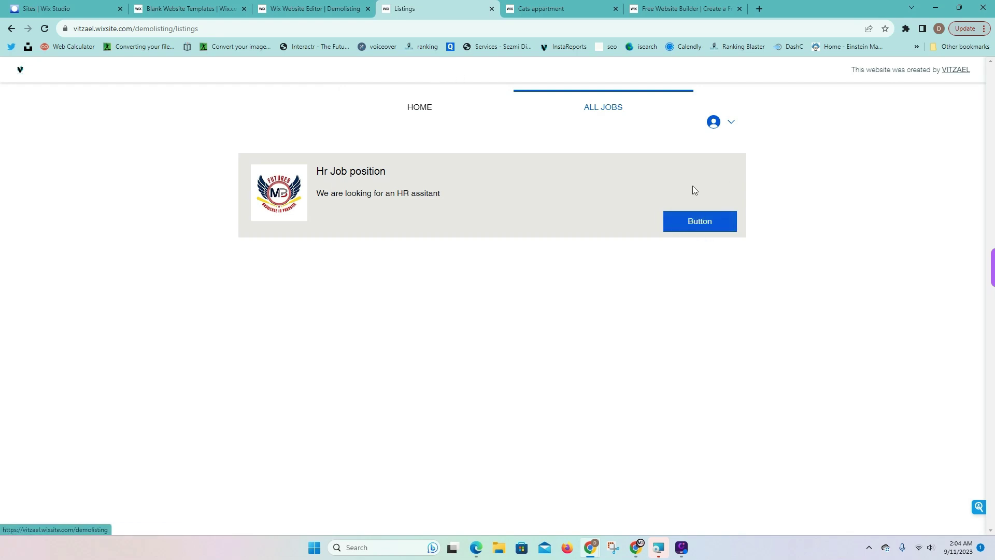
click(329, 12)
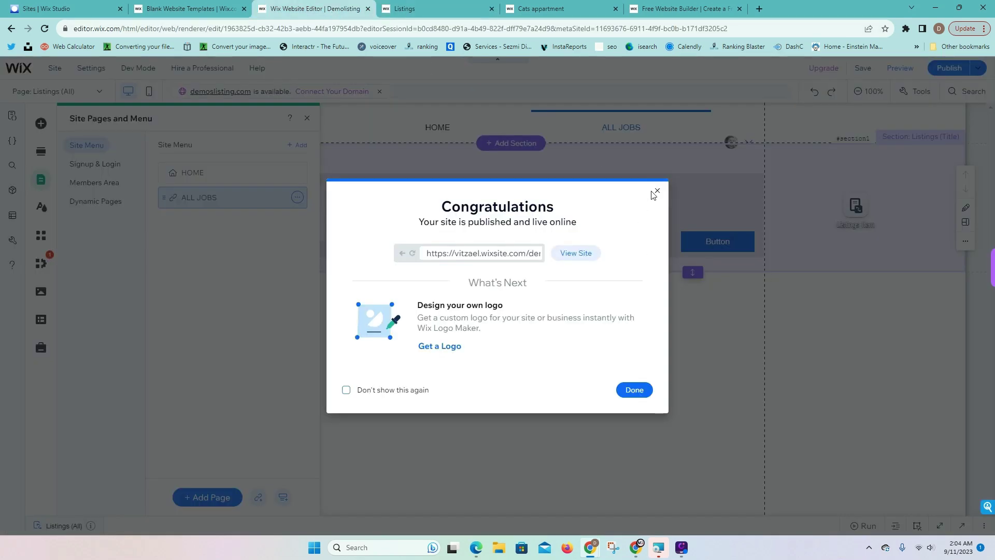
Rename the job card's repeater button to DETAILS, republish, and return to the live listings tab
click(656, 191)
click(715, 242)
click(714, 241)
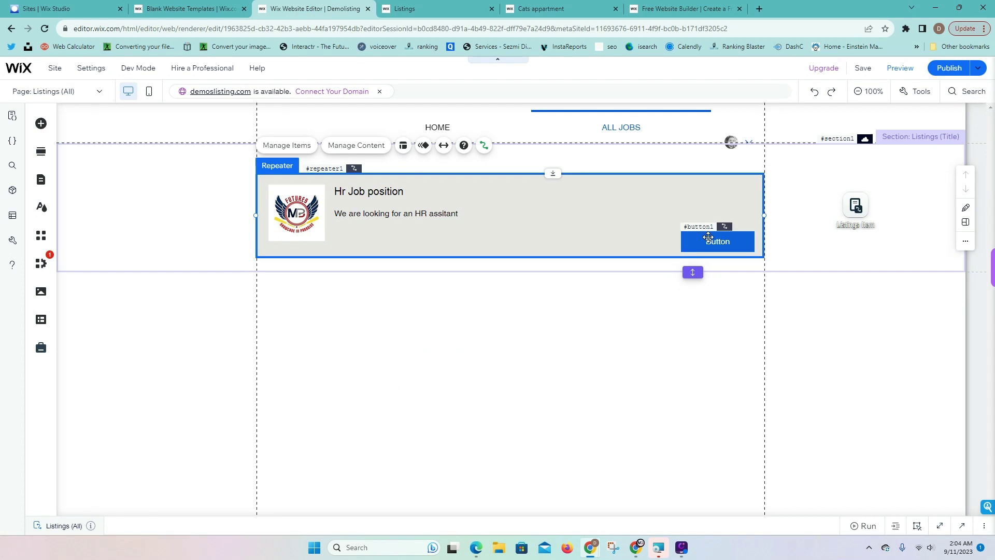
click(707, 236)
click(712, 206)
text(DETAILS)
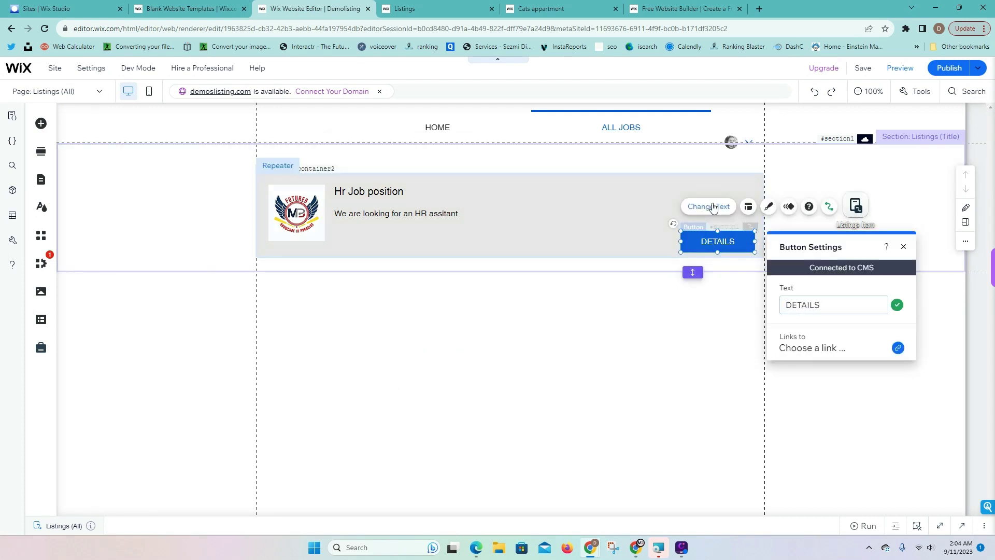
click(712, 206)
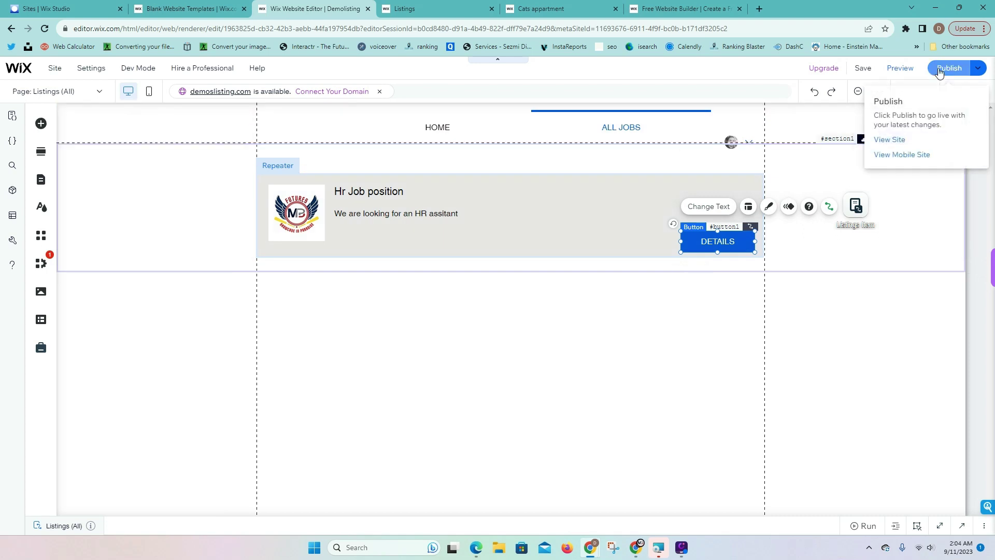
click(948, 68)
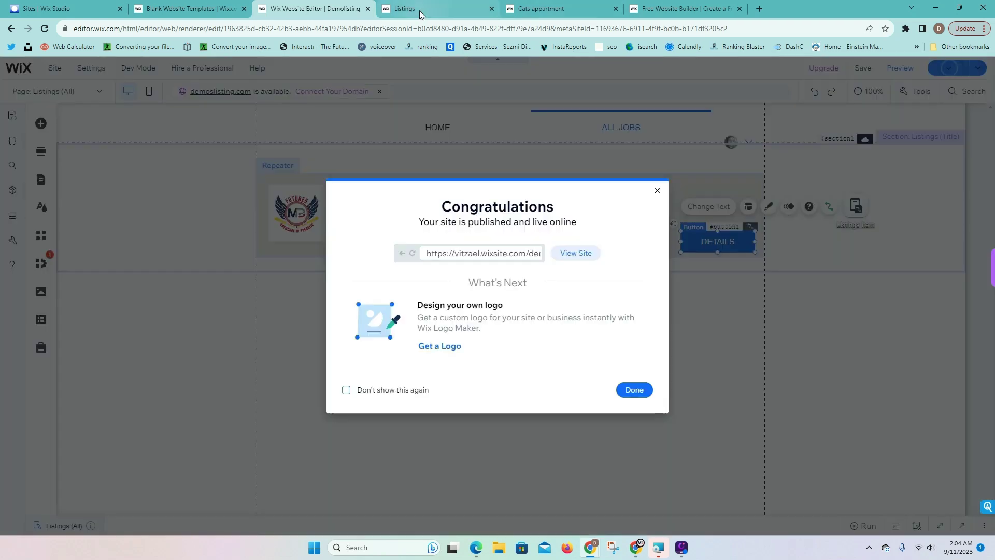
click(407, 10)
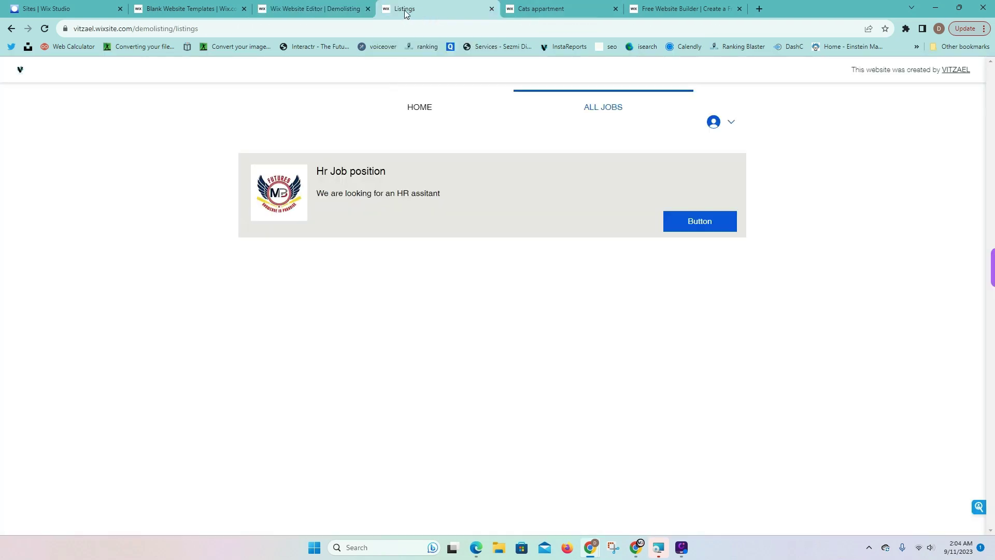
Reload the live listings, open the Hr Job details, then go to Update Listing via the account menu
click(45, 29)
click(701, 230)
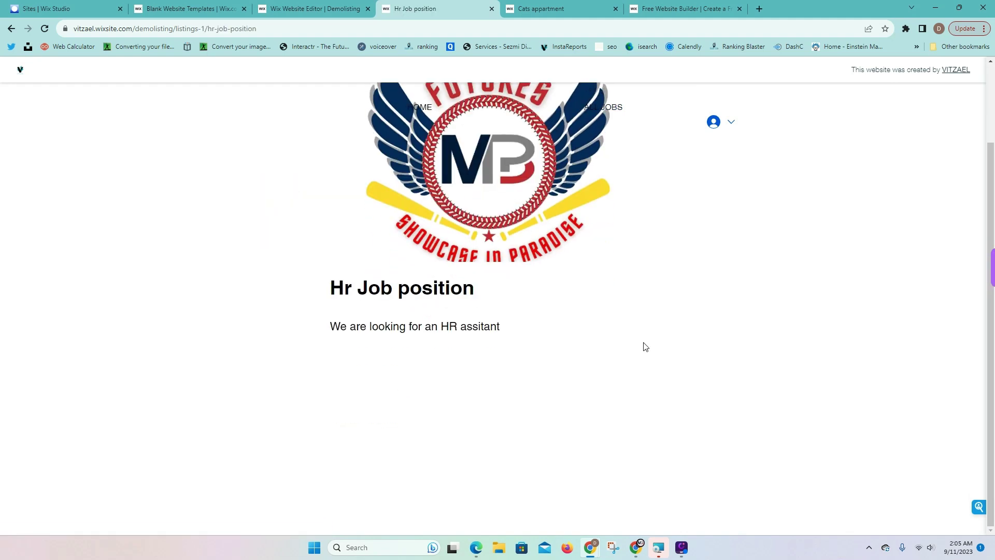
drag(358, 288, 522, 291)
click(470, 317)
drag(449, 326, 526, 333)
scroll(526, 334, up, 2)
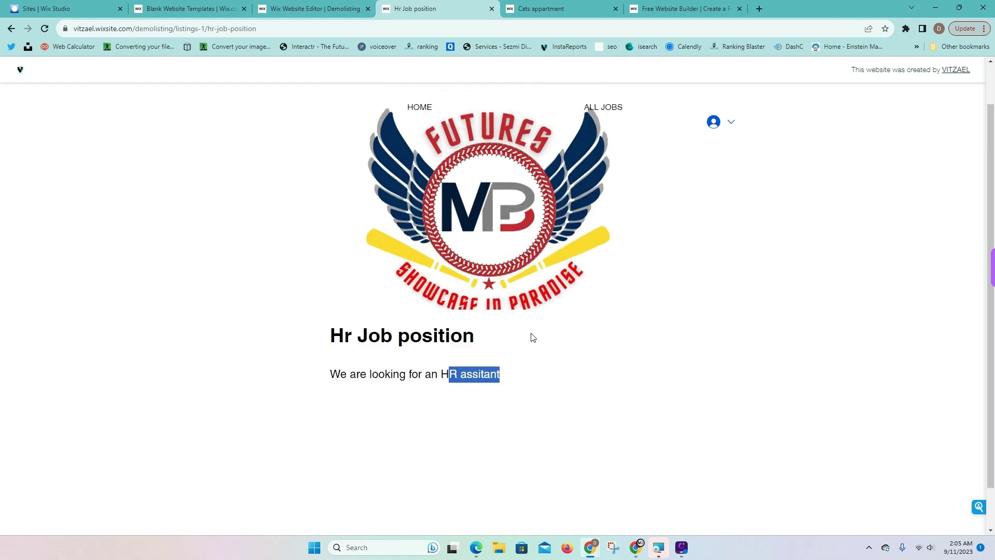
click(732, 124)
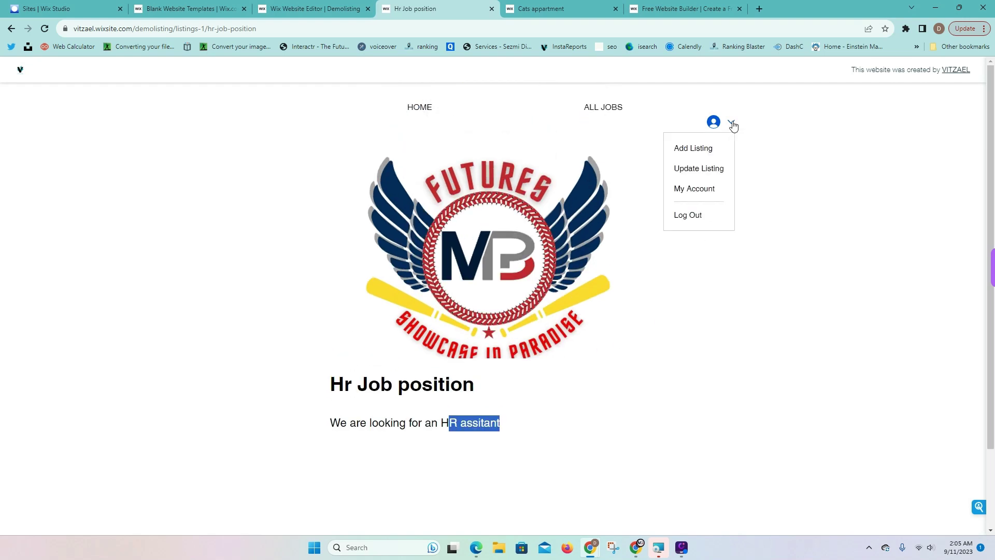
click(699, 169)
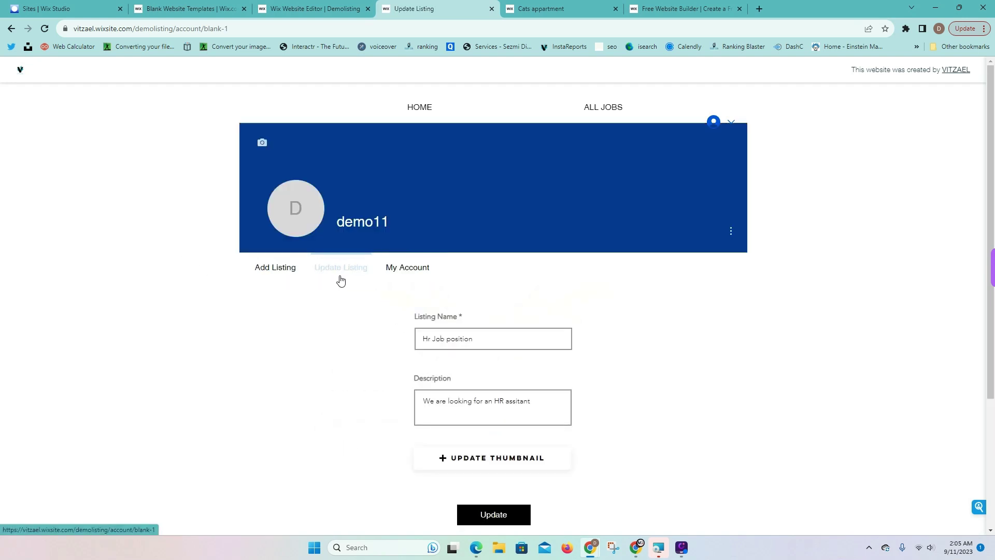
Update the listing to 'Secretary position', description 'We are hiring', with secure.png as thumbnail
scroll(479, 360, down, 3)
click(526, 161)
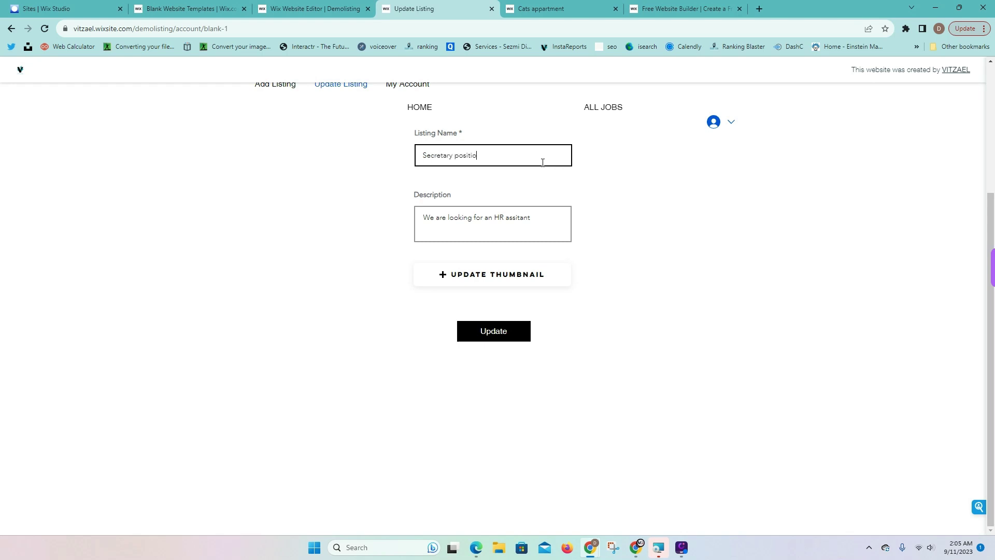
drag(555, 216, 347, 187)
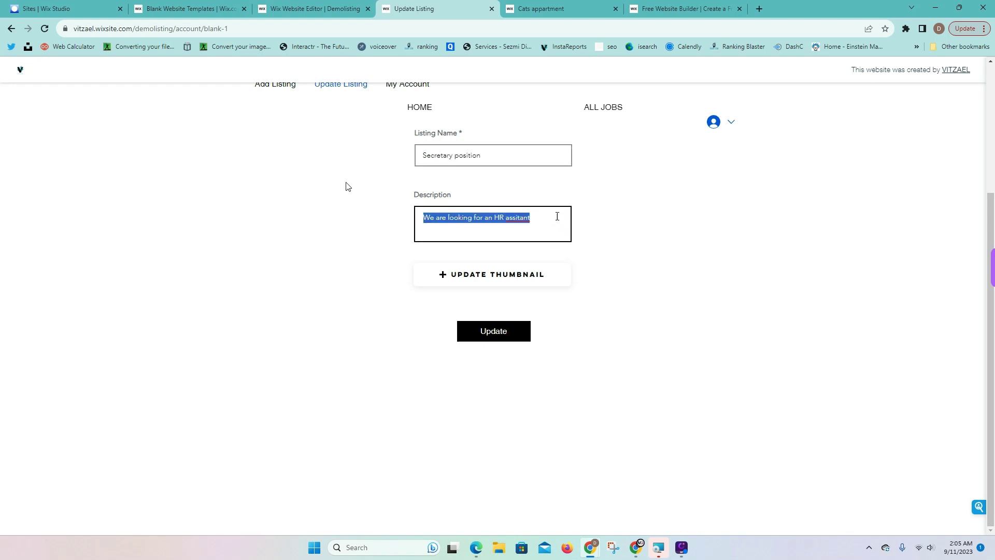
text(We are hiring)
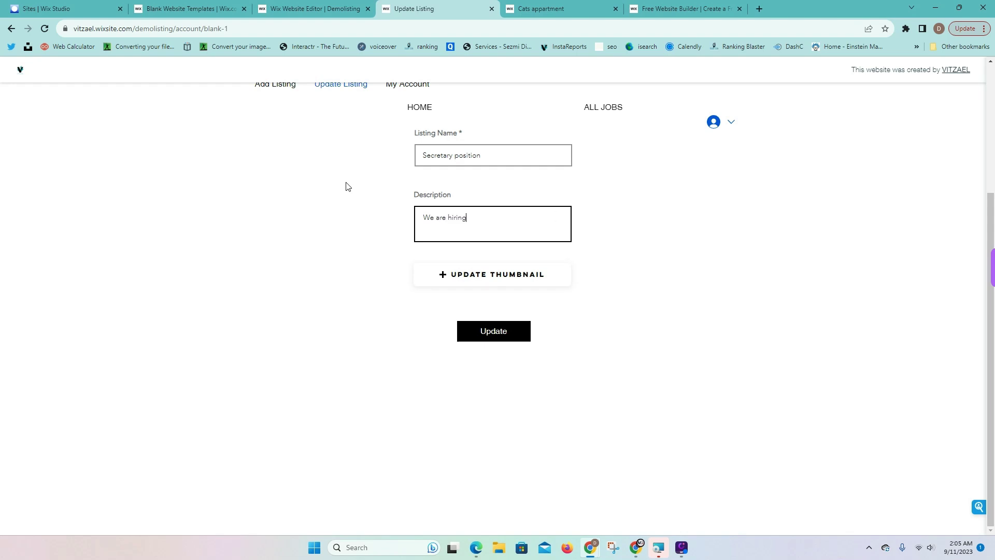
click(439, 272)
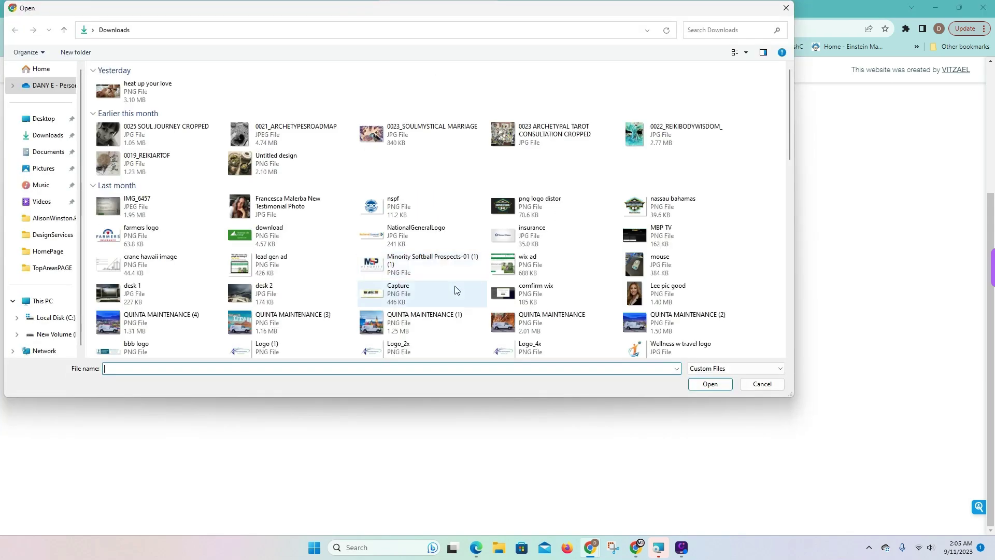
scroll(449, 300, down, 5)
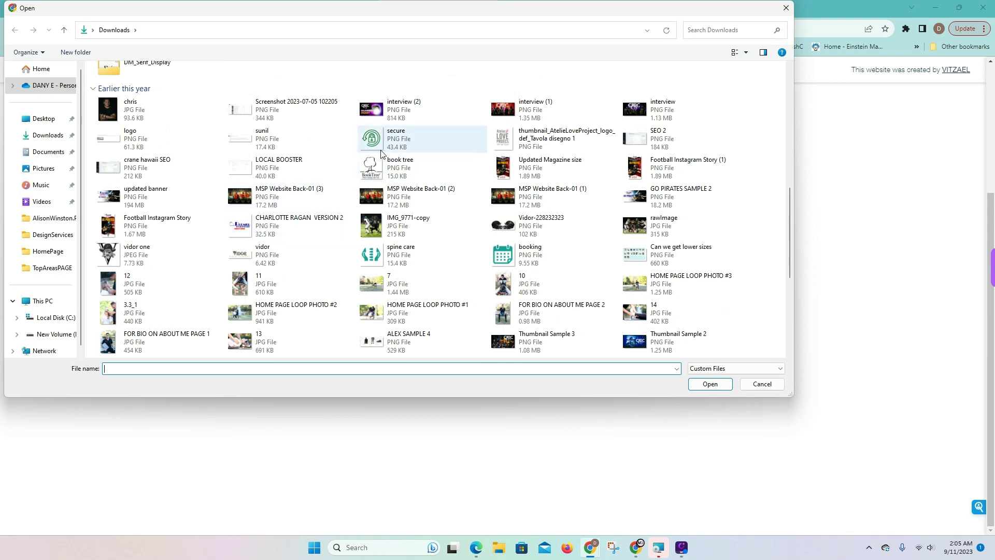
click(409, 138)
click(701, 384)
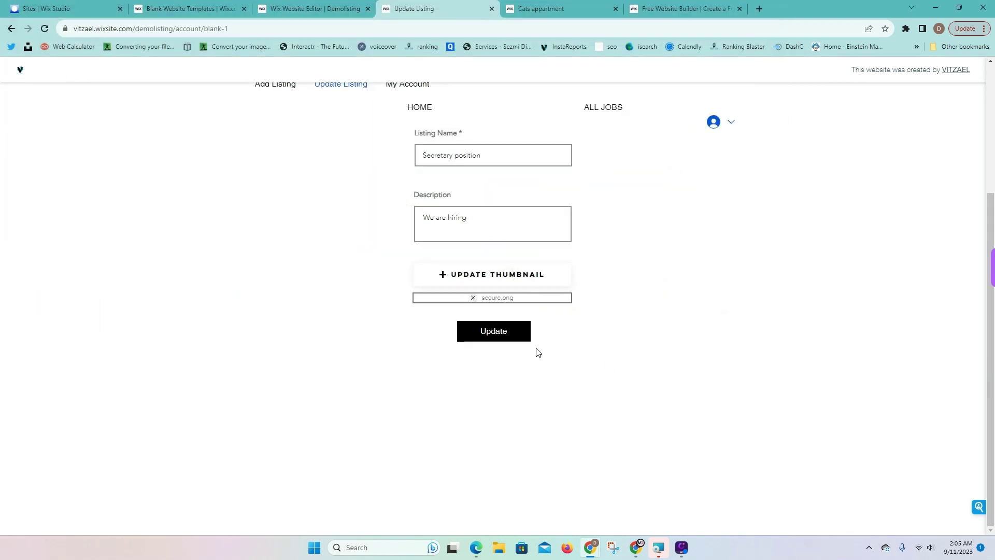
click(513, 337)
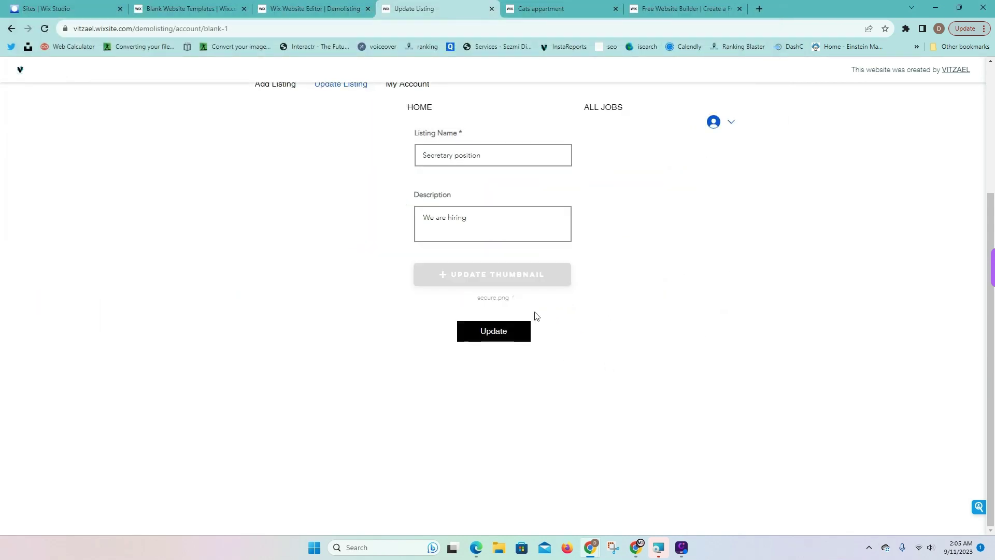
Open the Secretary position details from ALL JOBS, then log out of the member account
scroll(578, 316, up, 2)
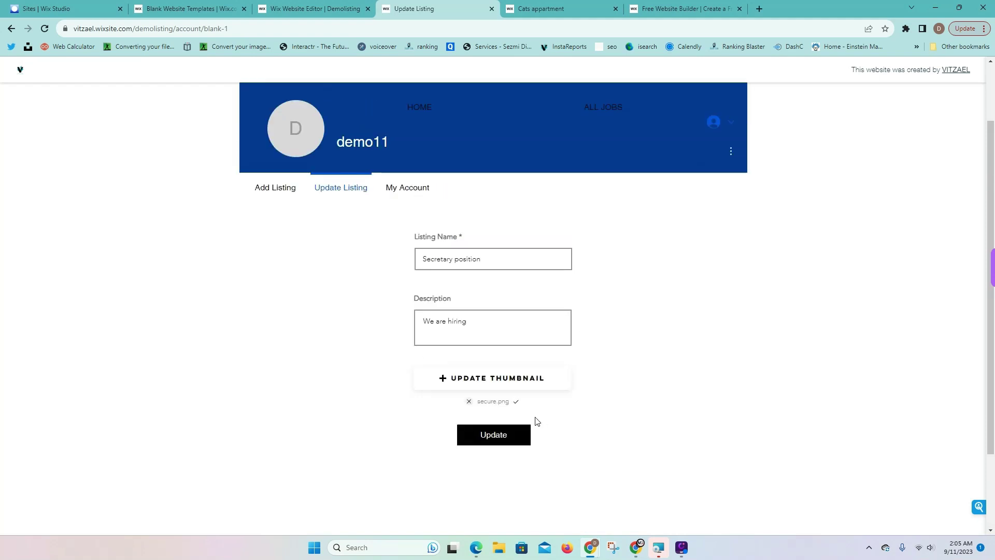
scroll(487, 156, up, 2)
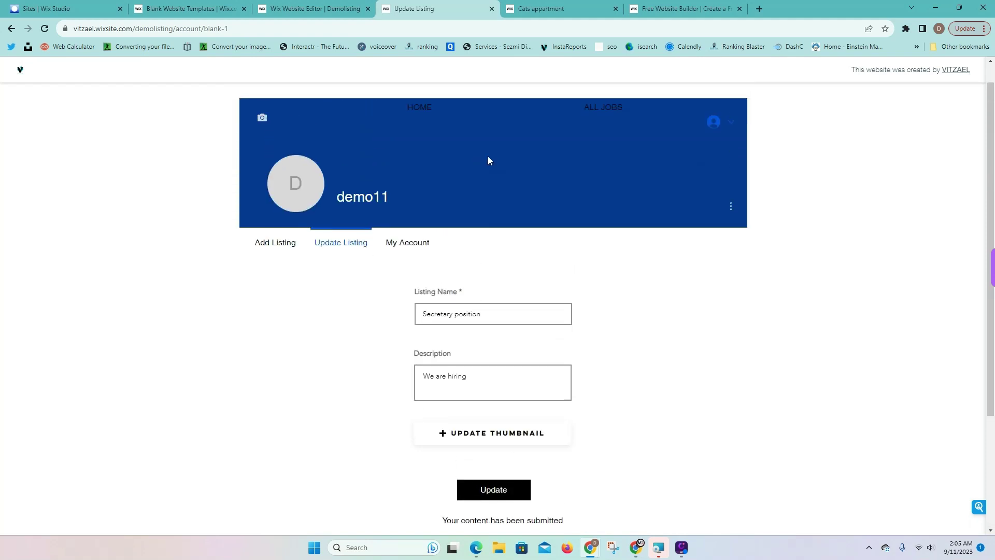
click(607, 111)
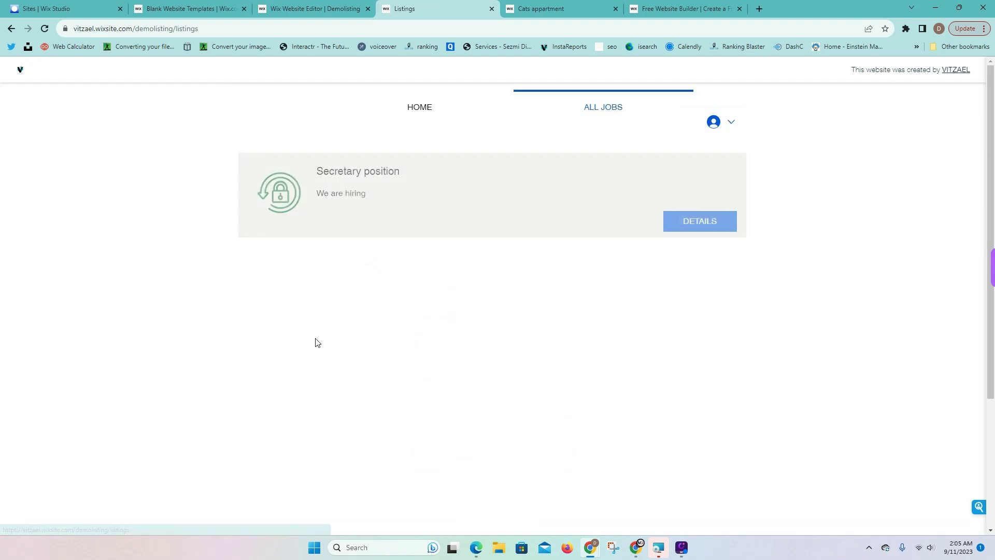
click(726, 233)
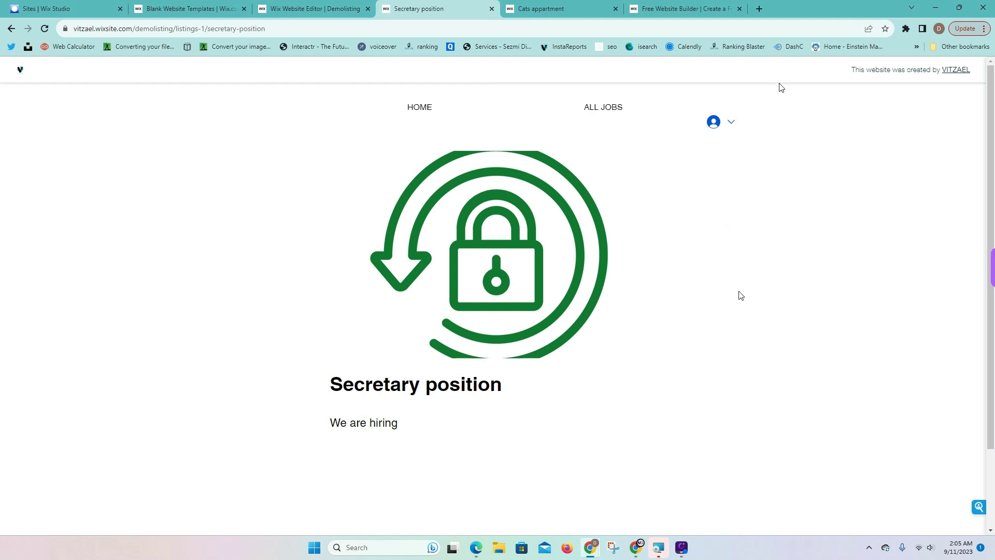
click(729, 125)
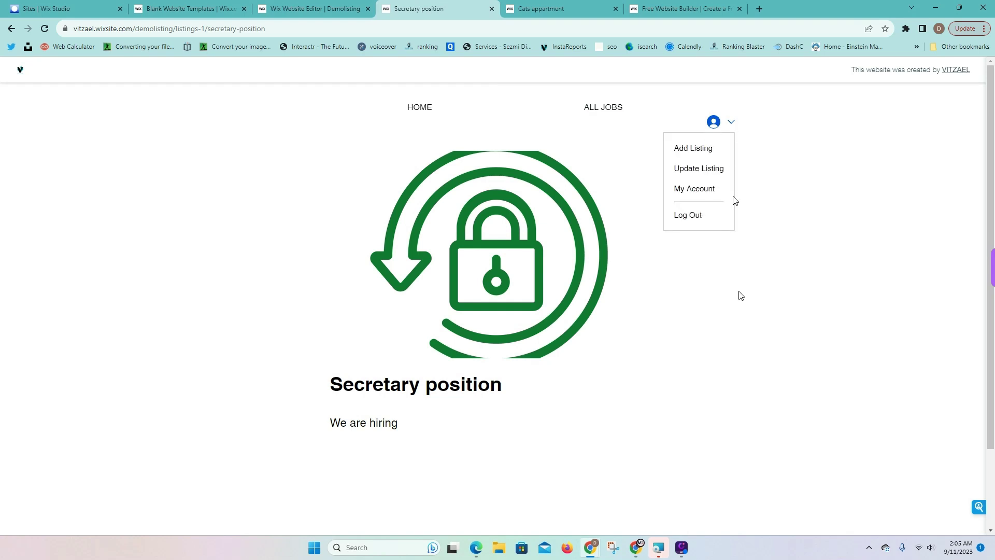
click(695, 216)
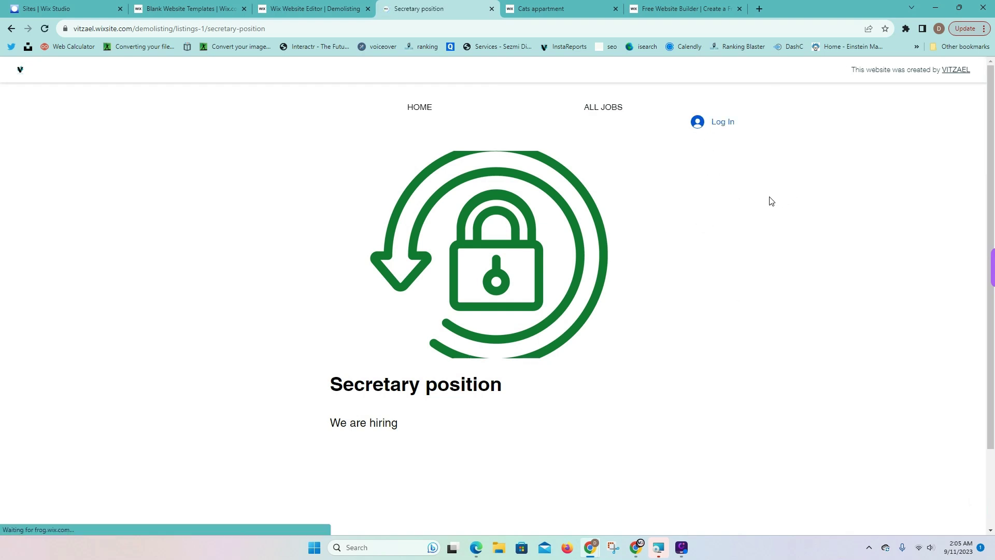
Sign up as a new member with a Gmail address and password, passing the reCAPTCHA check
click(722, 122)
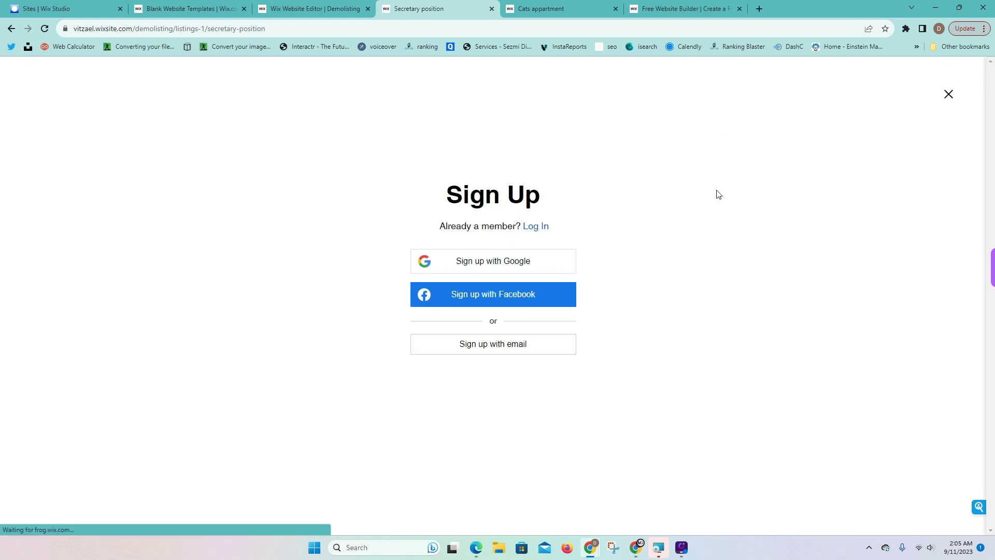
click(468, 342)
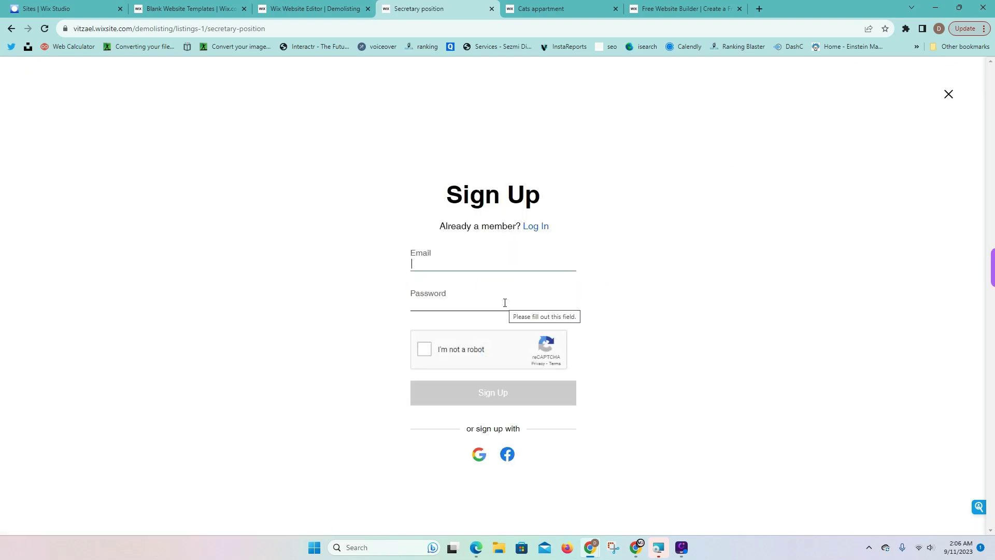
click(505, 302)
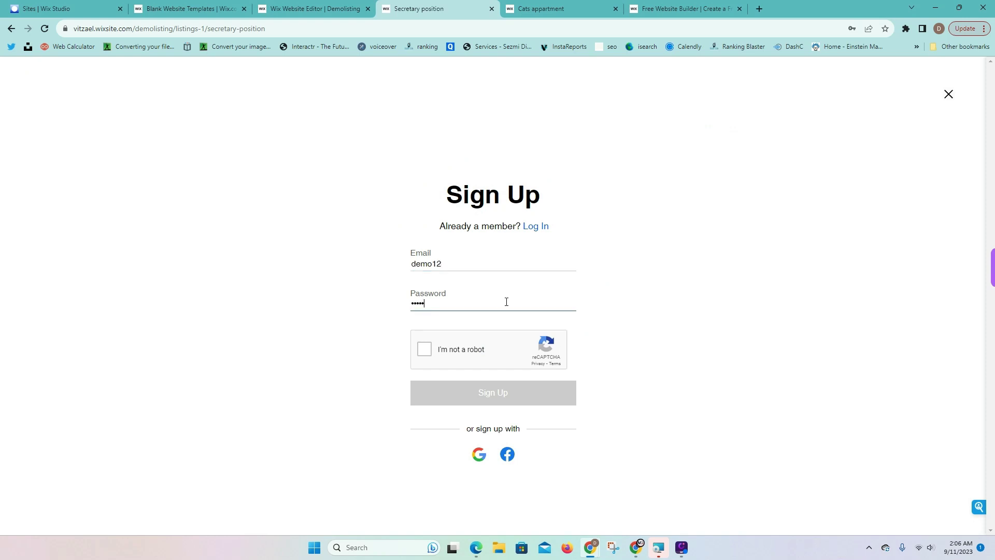
click(447, 348)
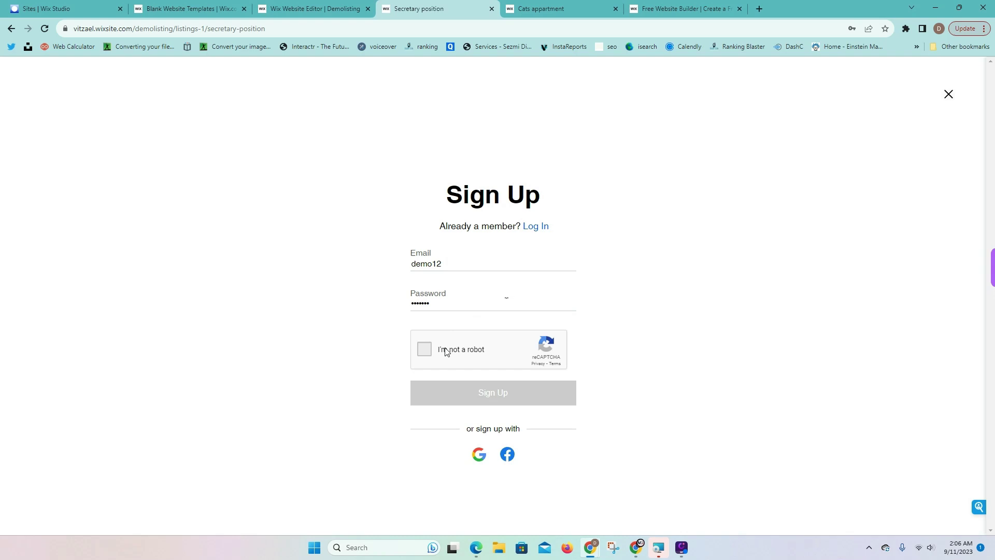
click(495, 398)
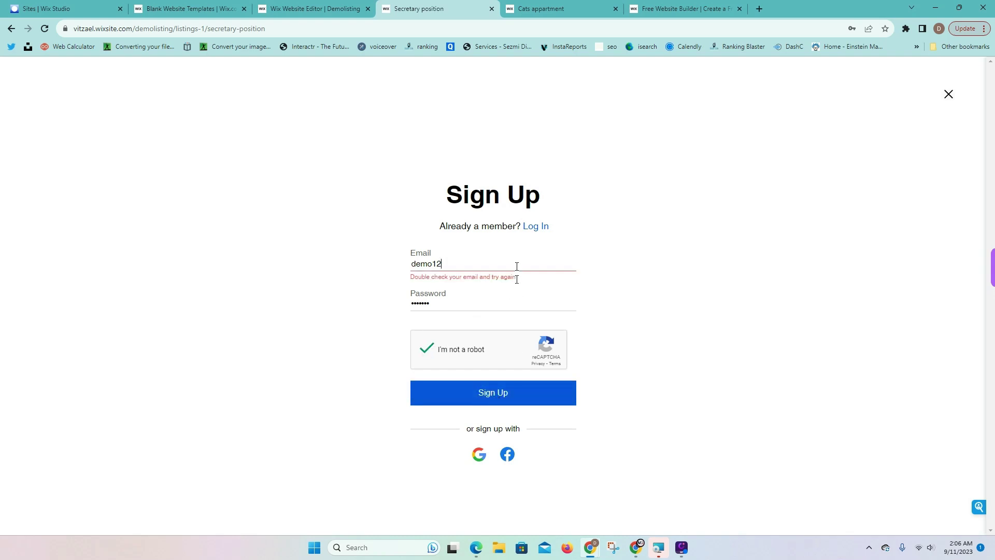
text(@gmail.com)
click(529, 394)
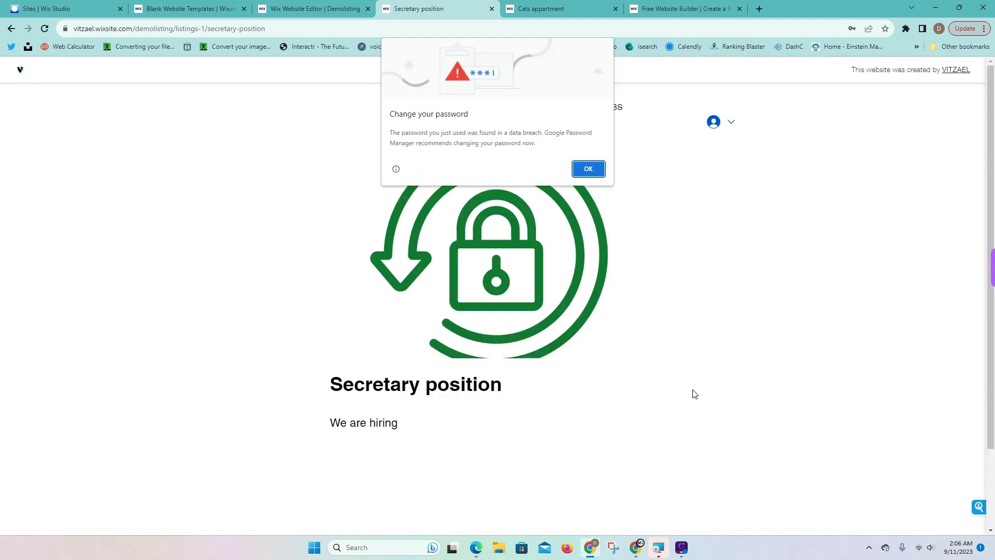
Dismiss the browser password warning and open the Add Listing form from the account menu
click(589, 168)
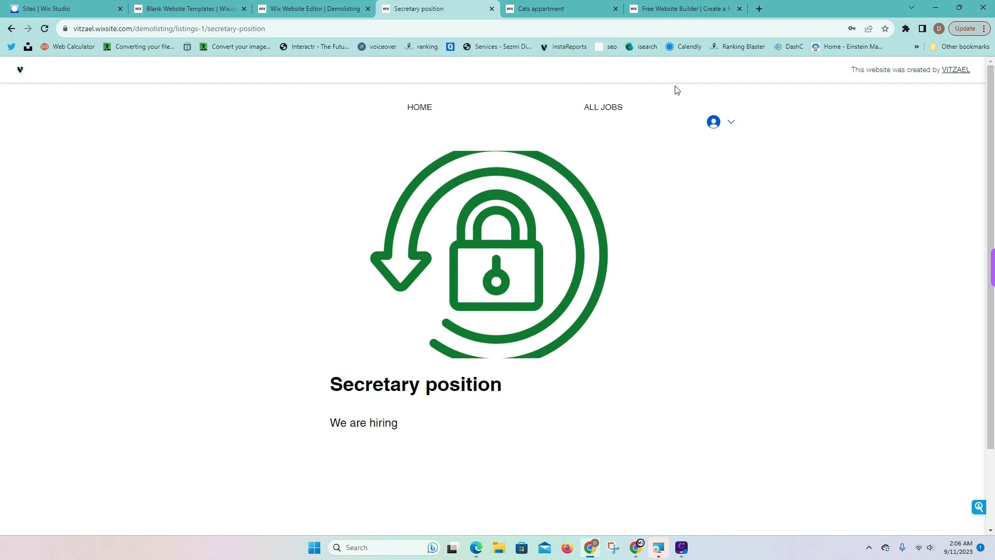
click(732, 122)
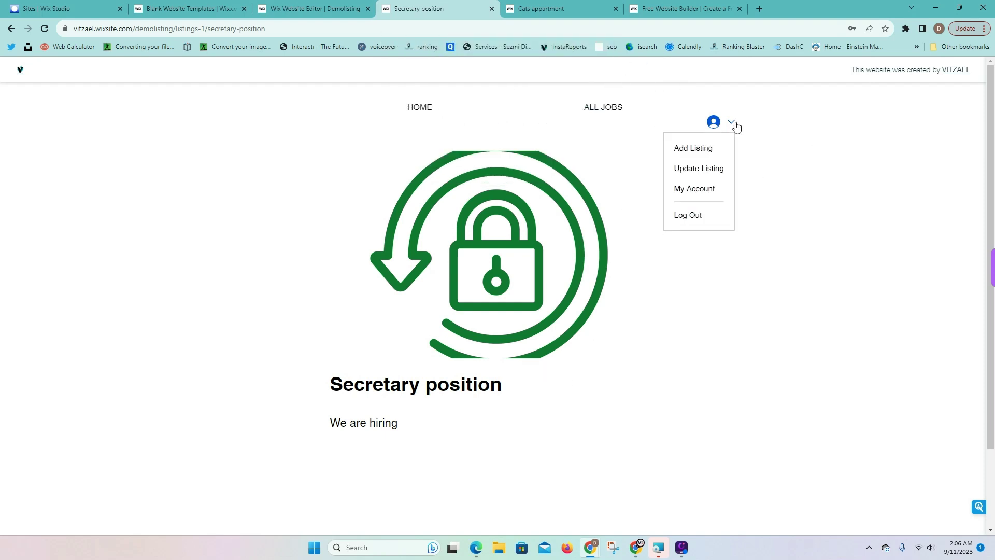
click(704, 149)
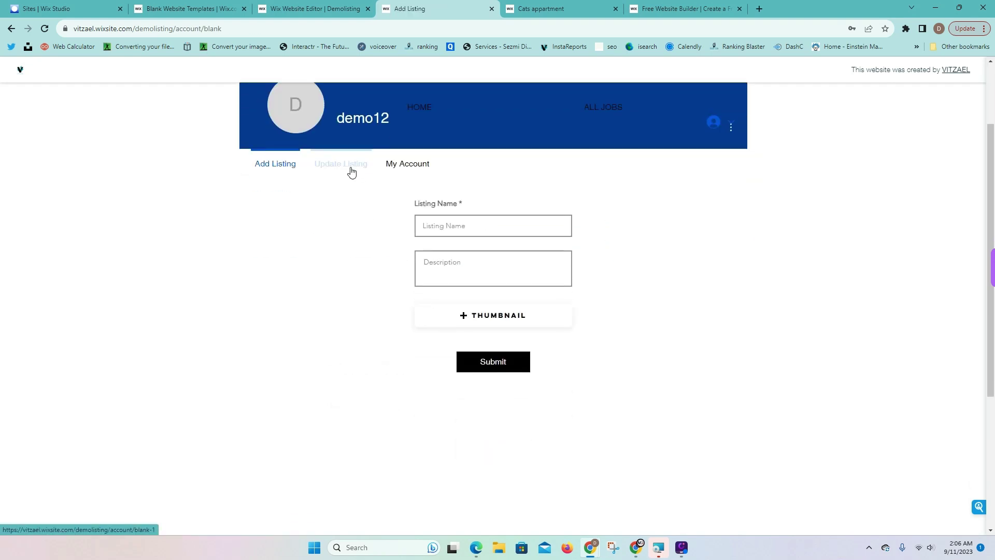
click(351, 171)
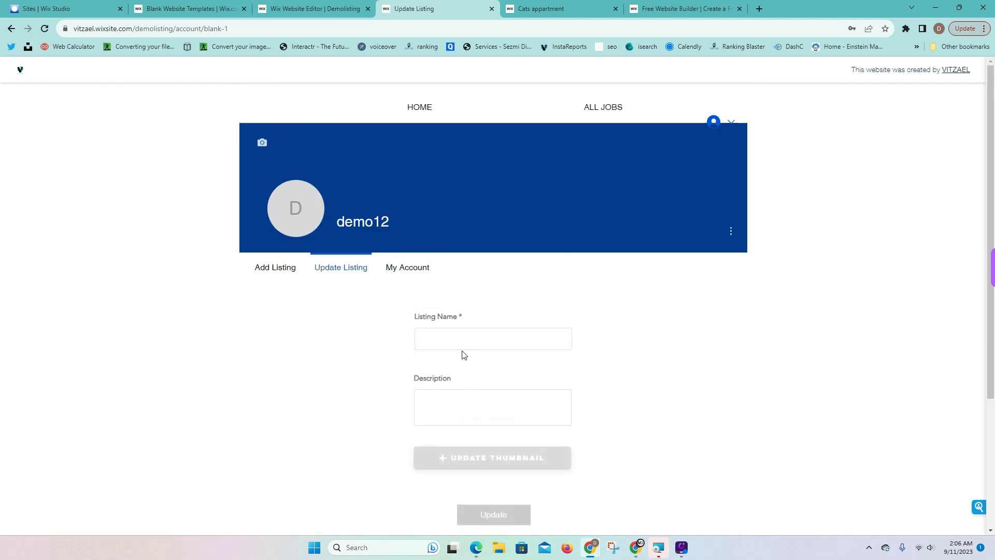
click(281, 266)
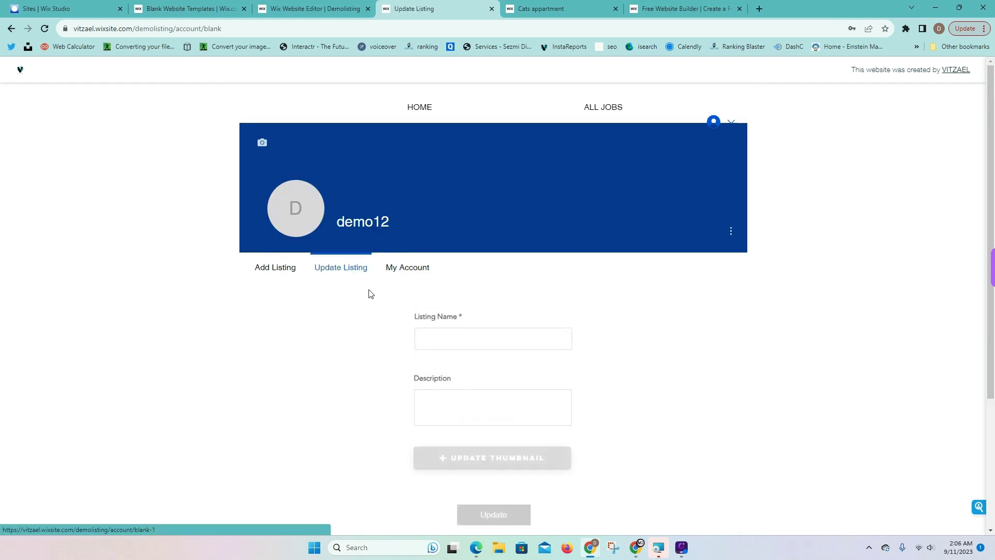
Enter listing name 'Manager Position' and description 'Restaurant manager position'
click(496, 314)
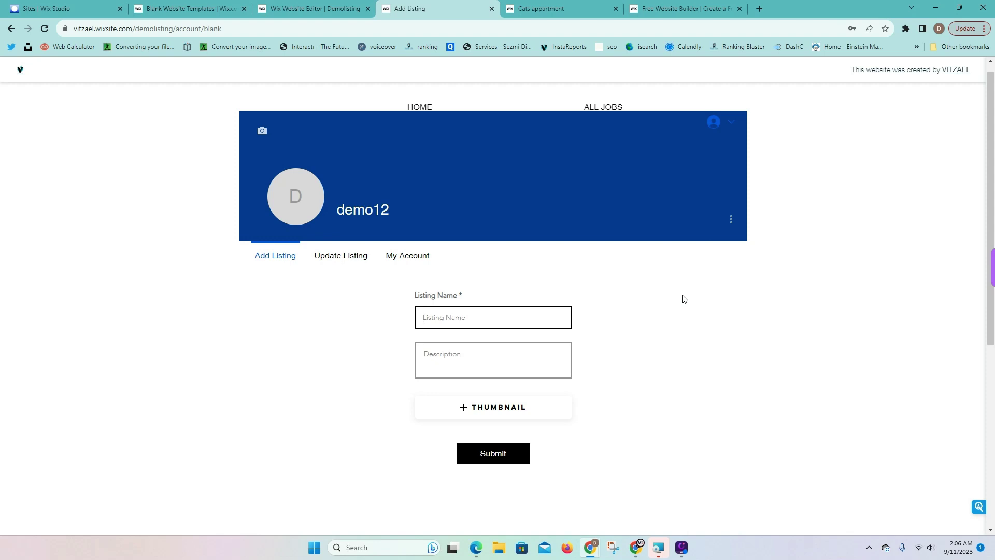
text(Manager Position)
click(434, 359)
text(Restaurant manager position)
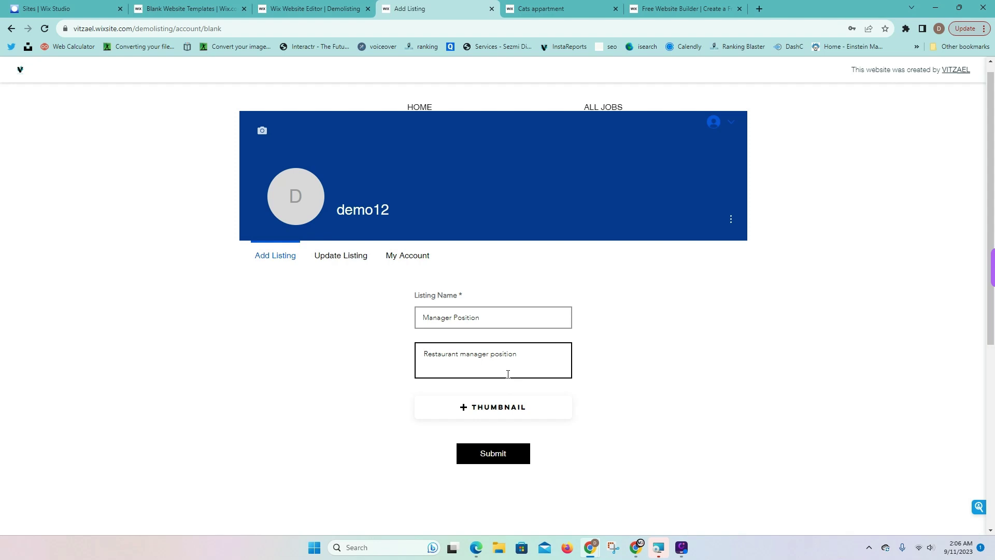
click(508, 407)
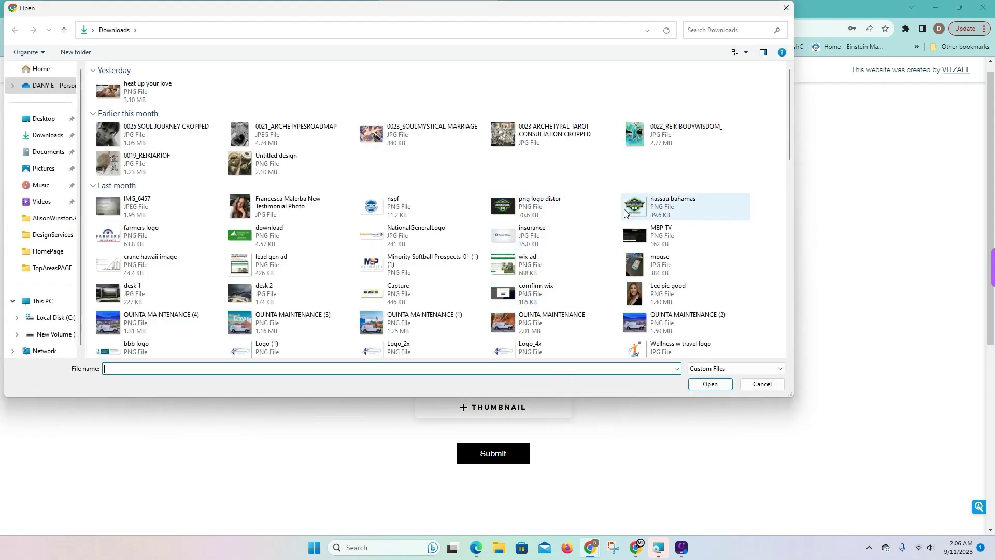
Attach the wellness image as thumbnail and submit the Manager Position listing
scroll(207, 275, down, 2)
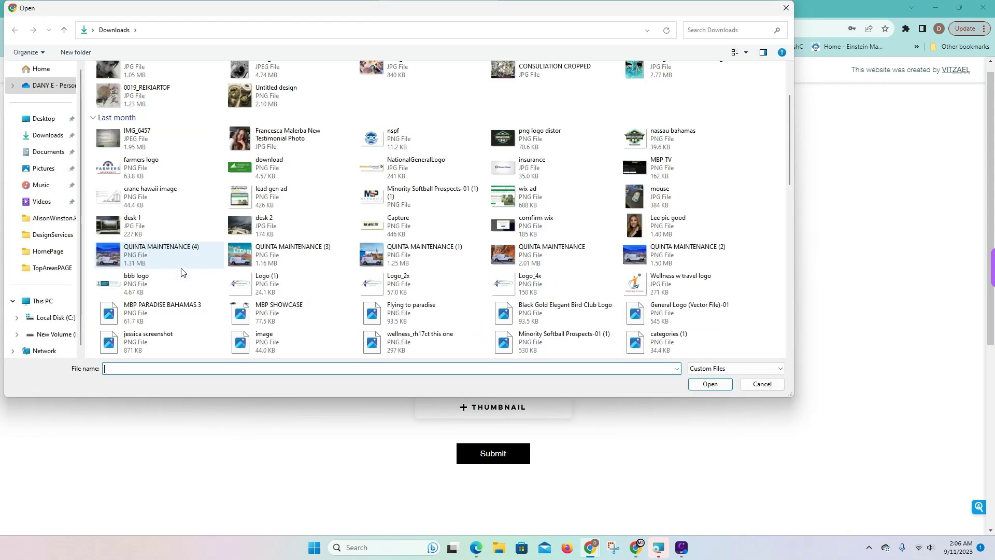
scroll(424, 315, down, 2)
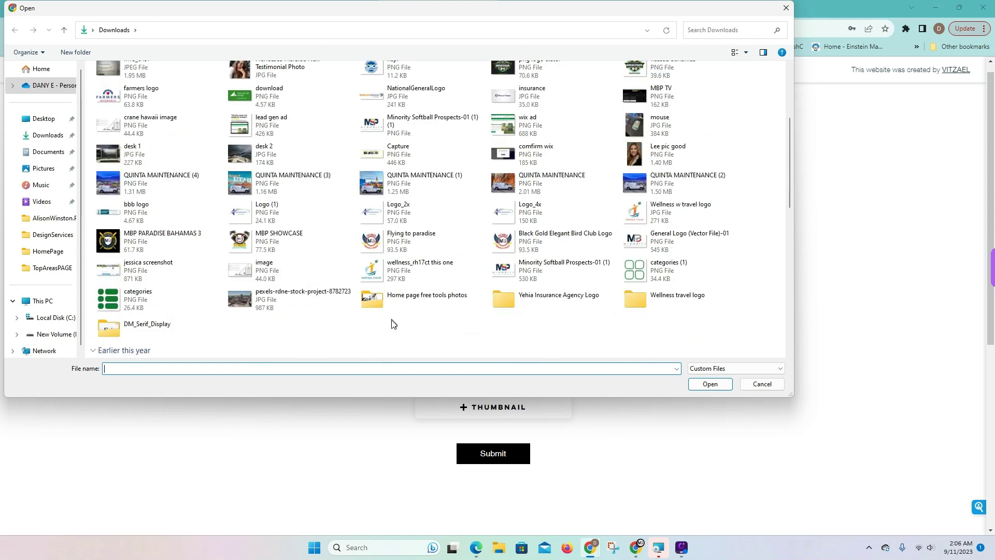
click(388, 270)
click(725, 388)
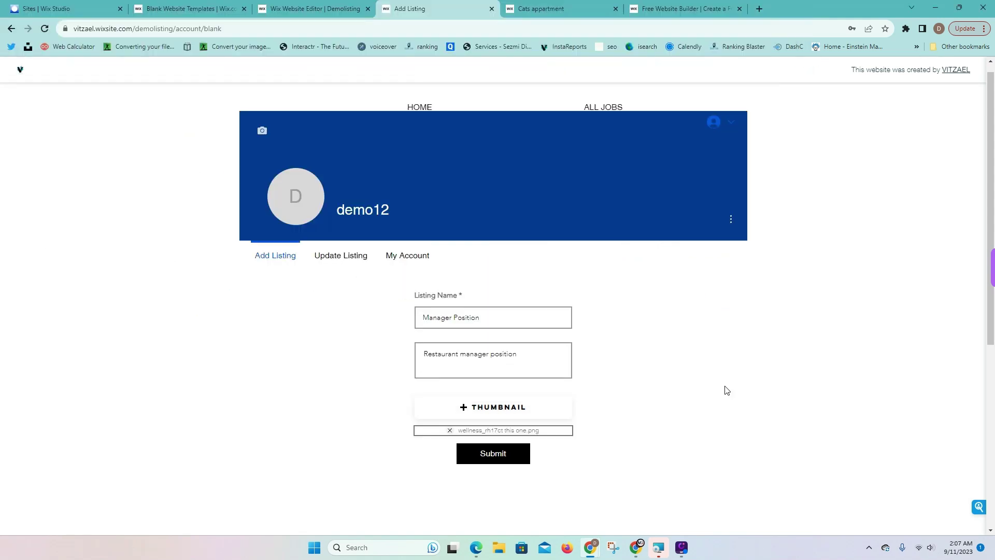
click(502, 455)
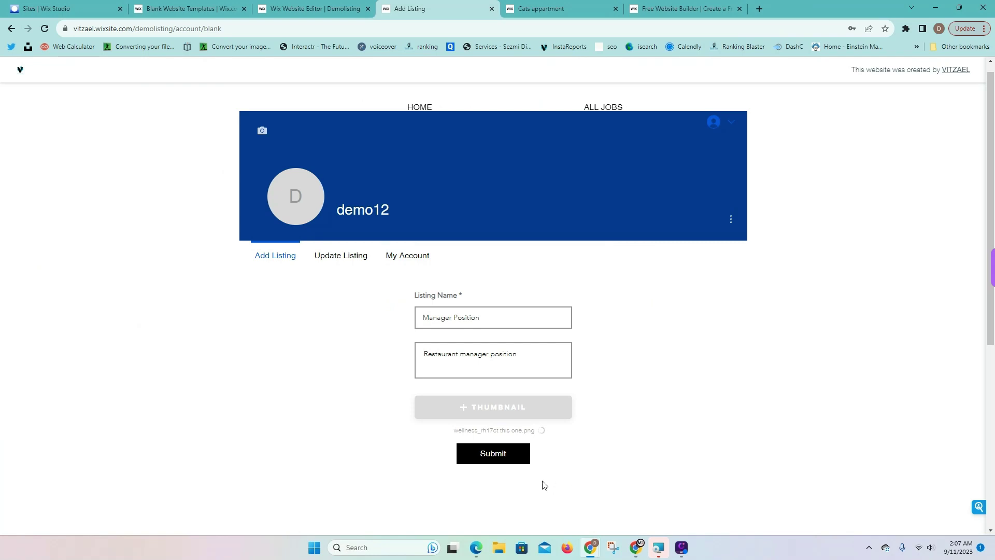
Go to the ALL JOBS listings page, which shows only the Secretary position
scroll(543, 485, down, 2)
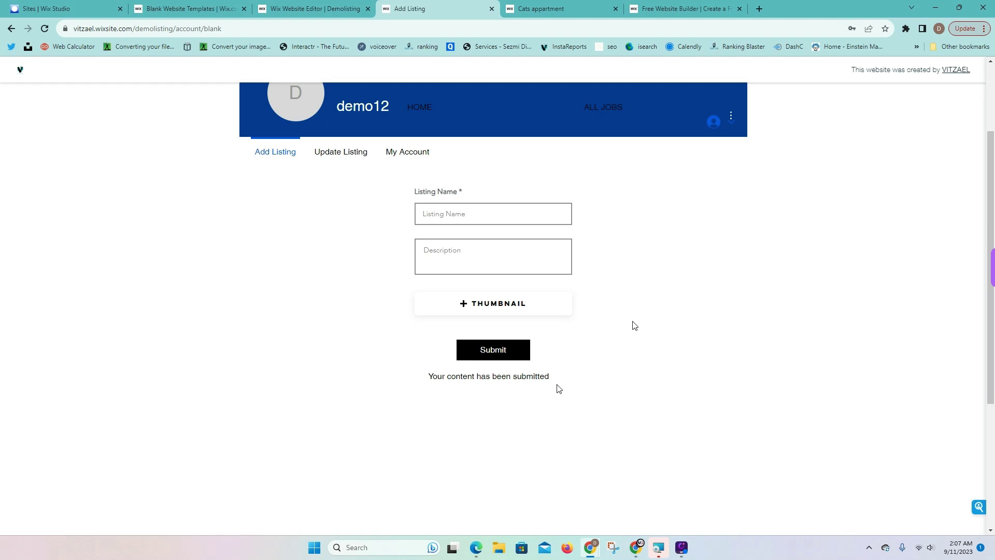
scroll(676, 307, up, 2)
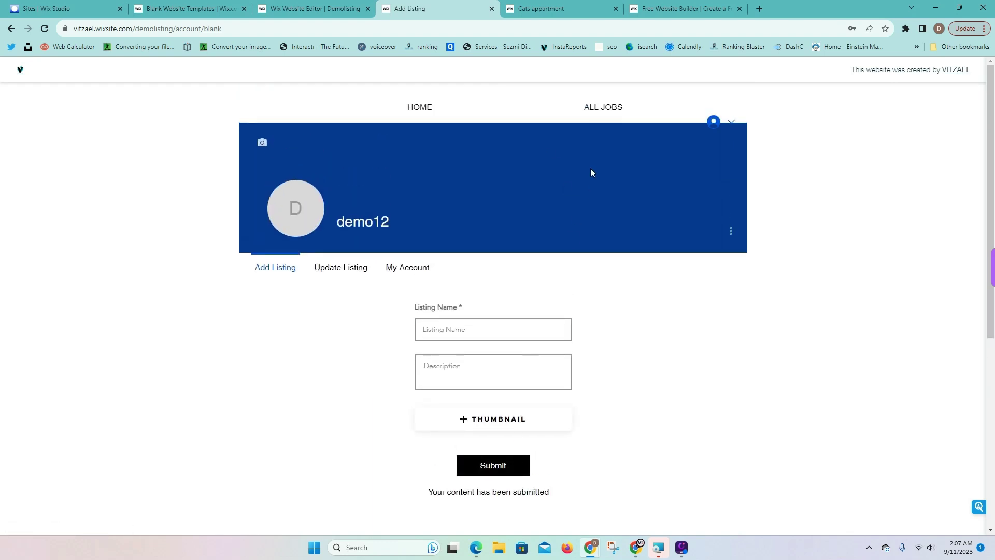
click(608, 106)
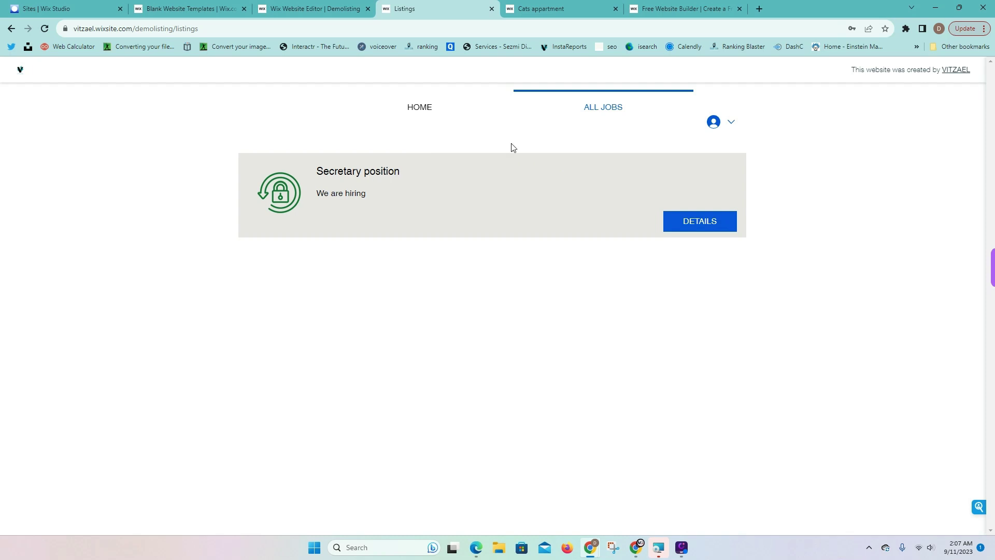
Set the Listings dataset's maximum items displayed to 20 and drag the listings section taller
click(324, 8)
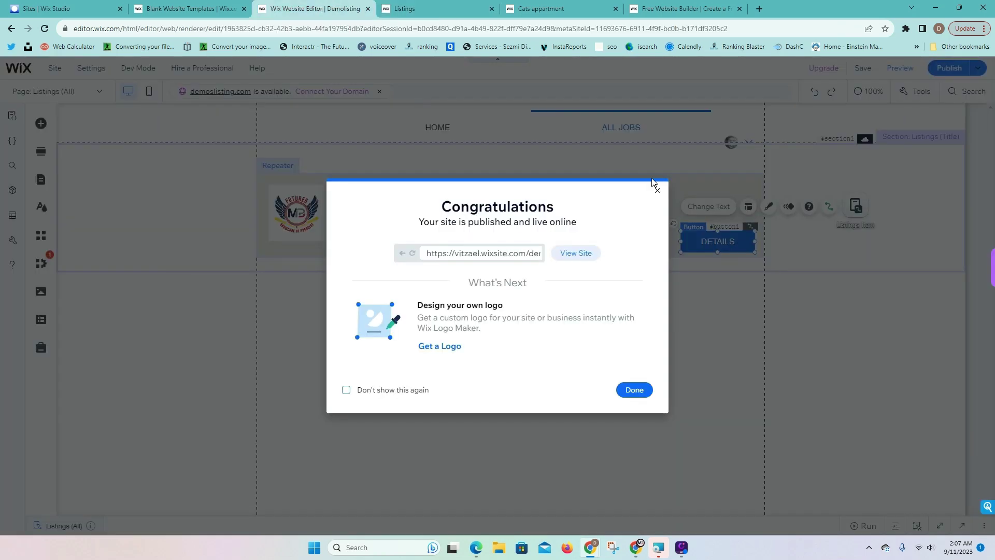
click(657, 189)
click(854, 206)
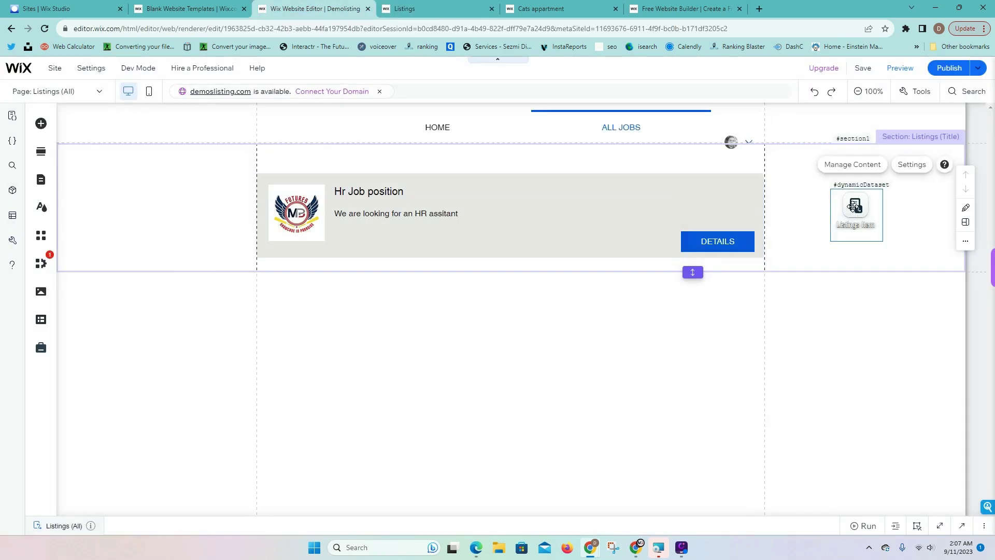
click(912, 166)
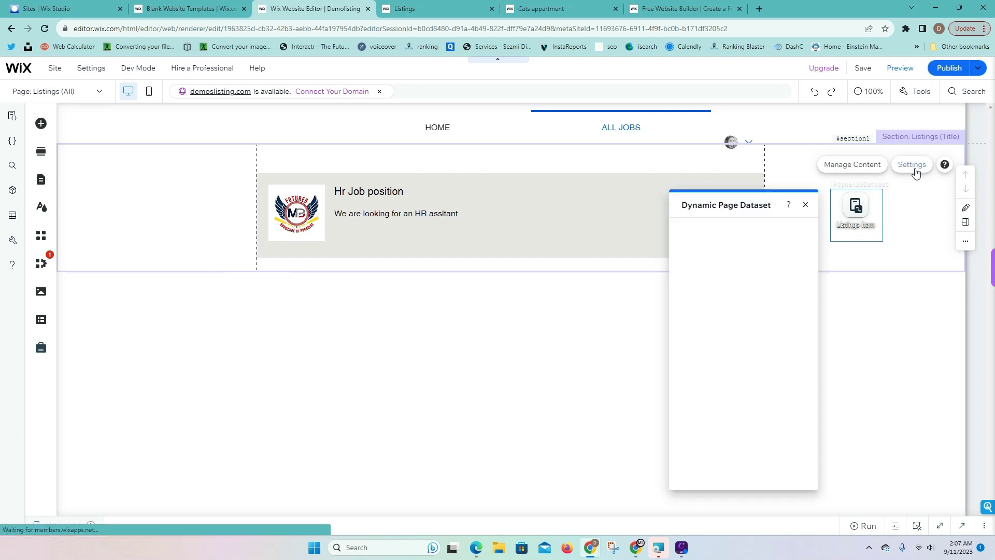
click(708, 390)
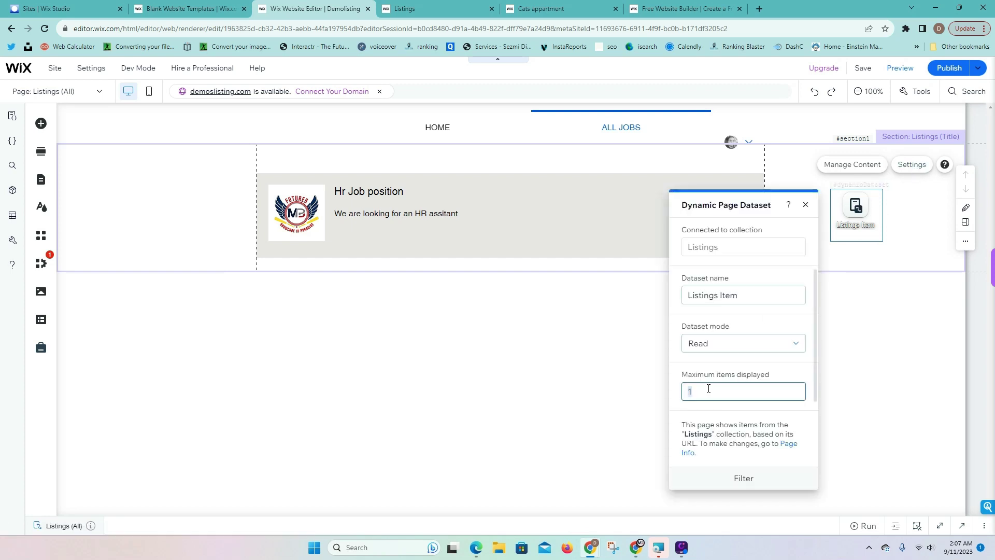
text(2)
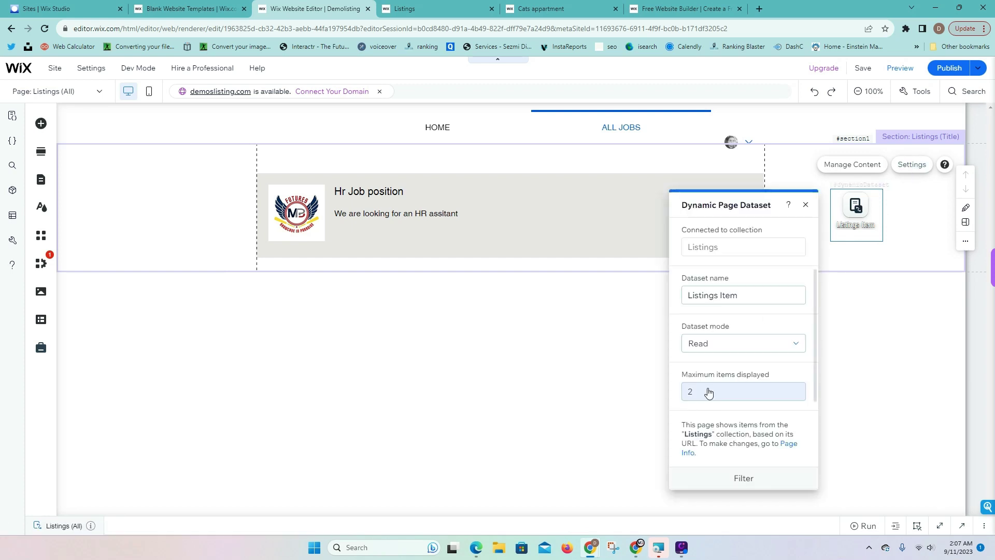
click(708, 390)
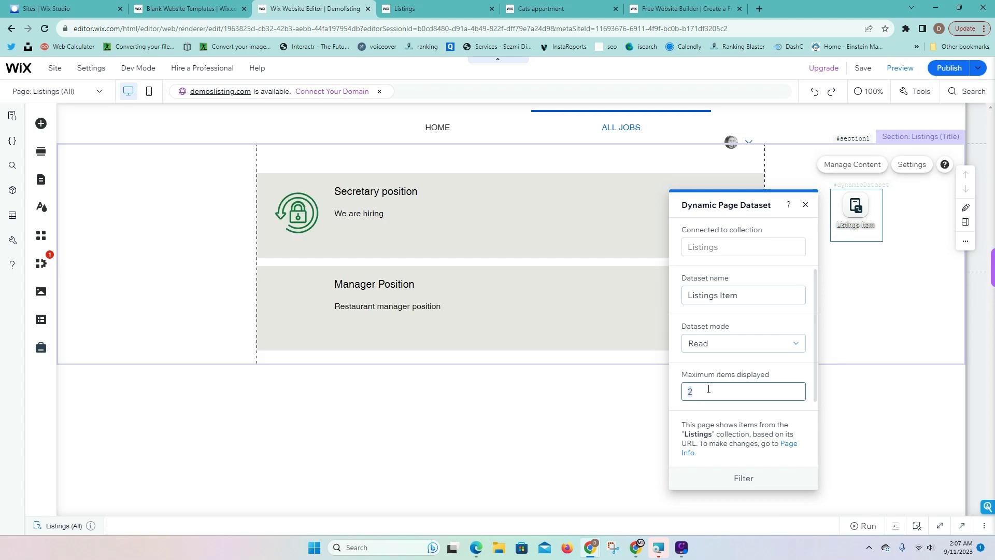
text(20)
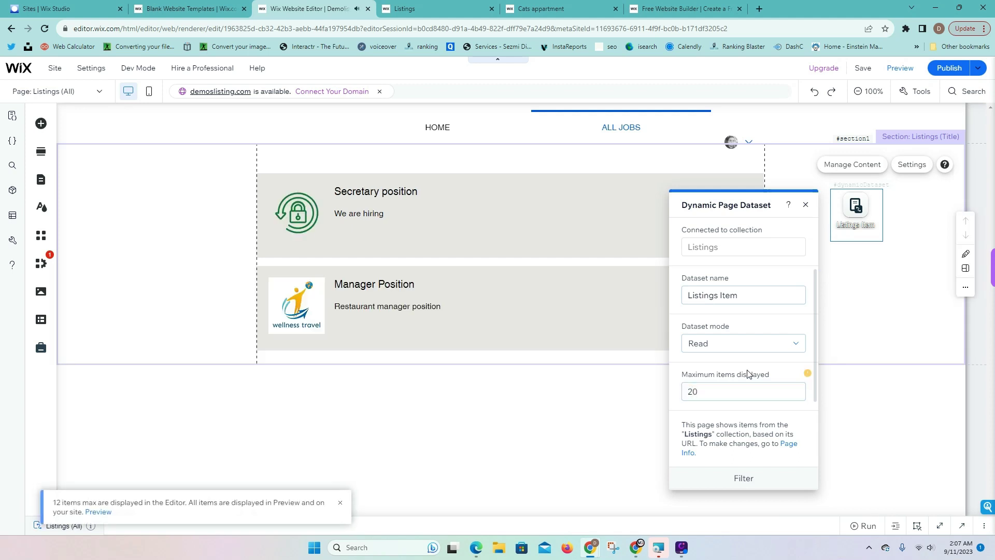
click(605, 405)
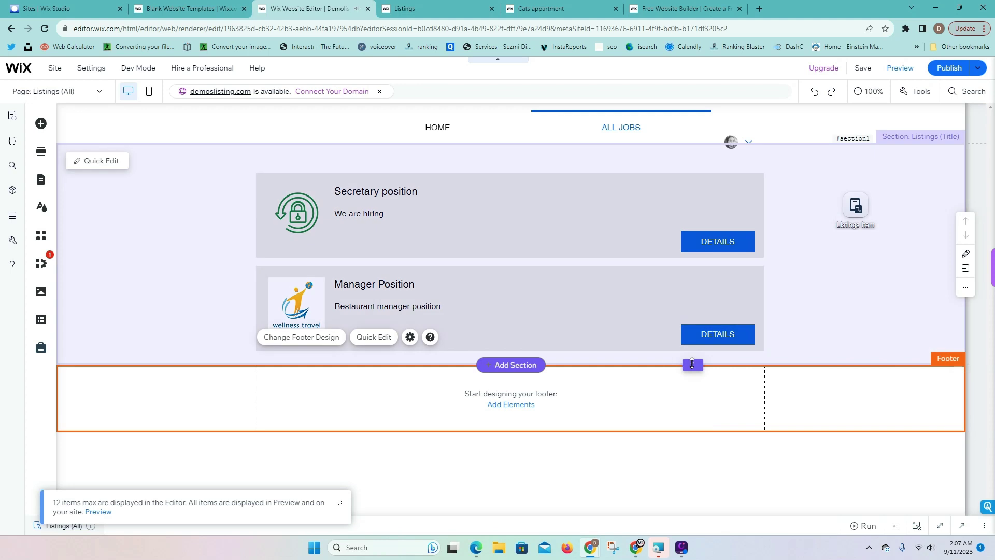
drag(691, 364, 701, 440)
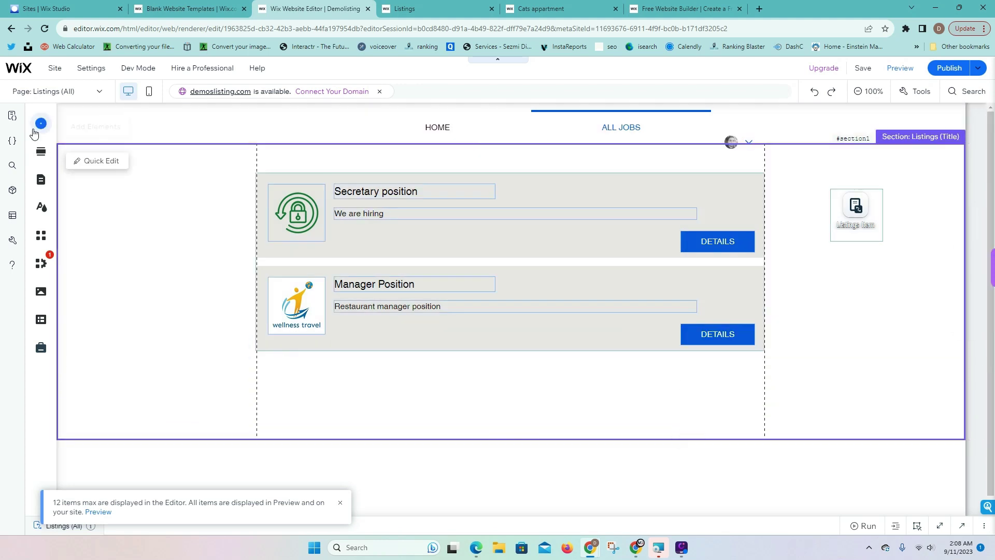
Place a black button below the job listings labelled Load More
click(41, 124)
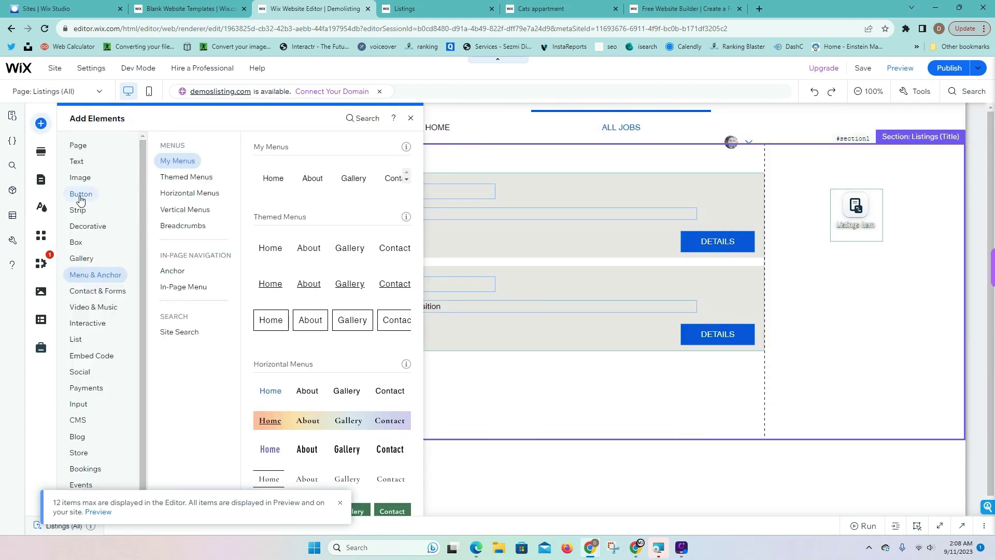
click(81, 194)
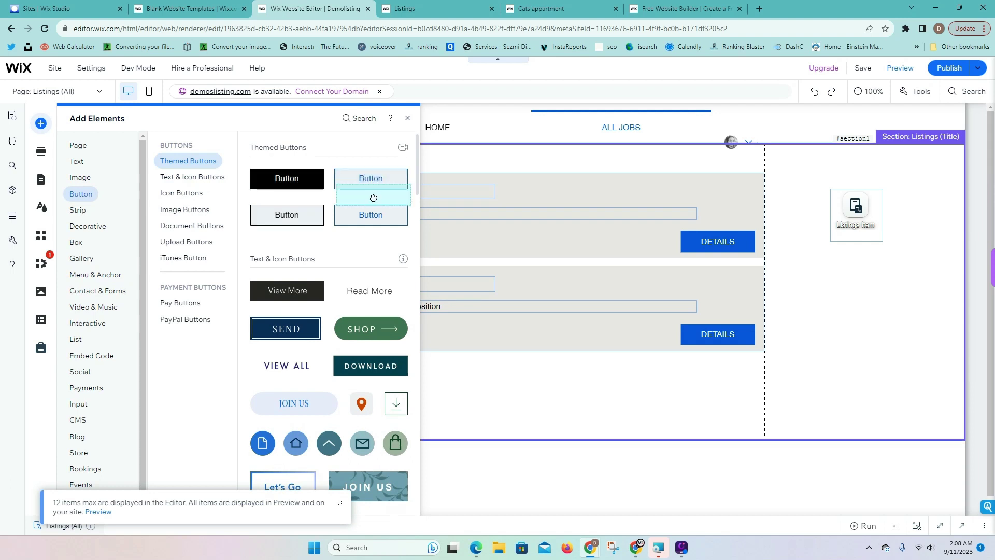
drag(315, 182, 513, 393)
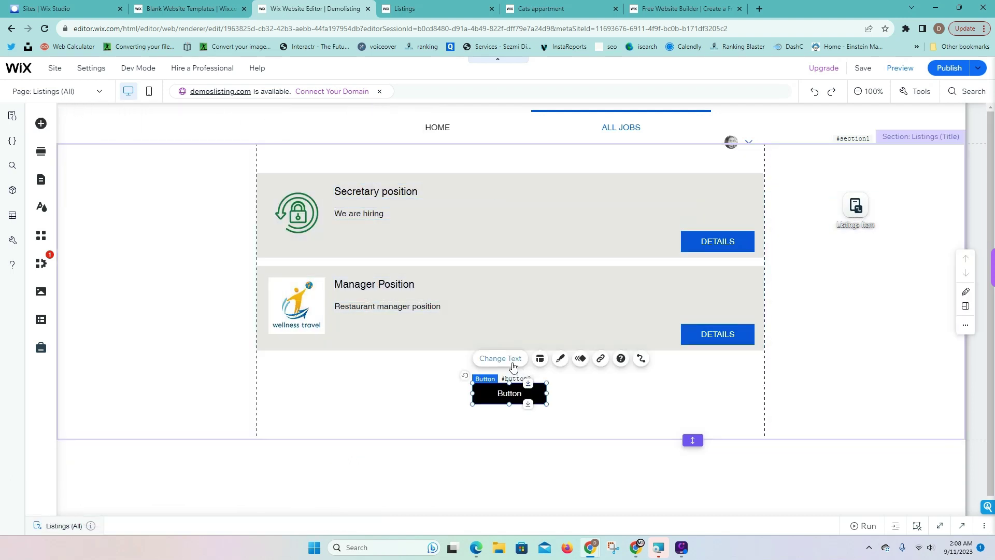
click(512, 364)
text(Load More)
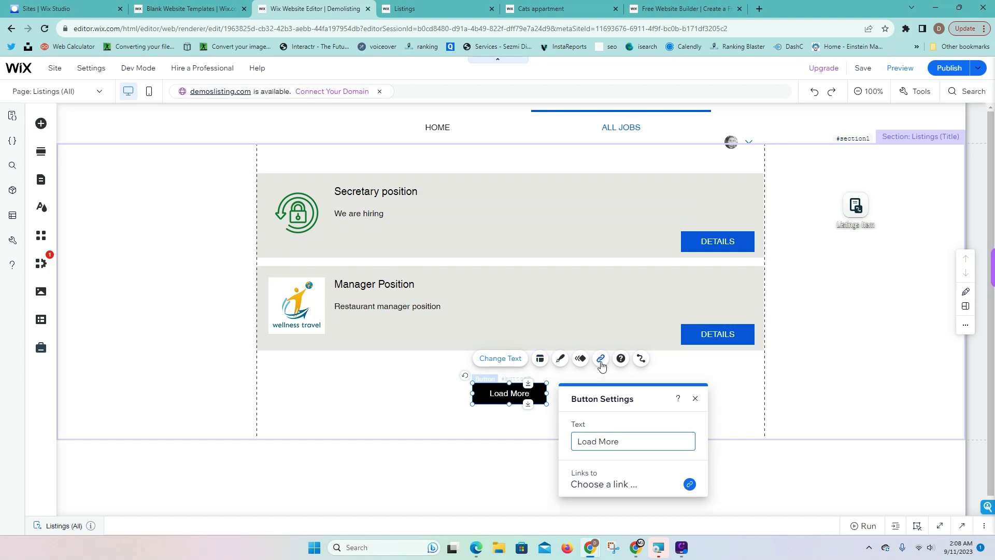
click(645, 369)
Connect the Load More button's click action to Load more, then publish the site
click(539, 389)
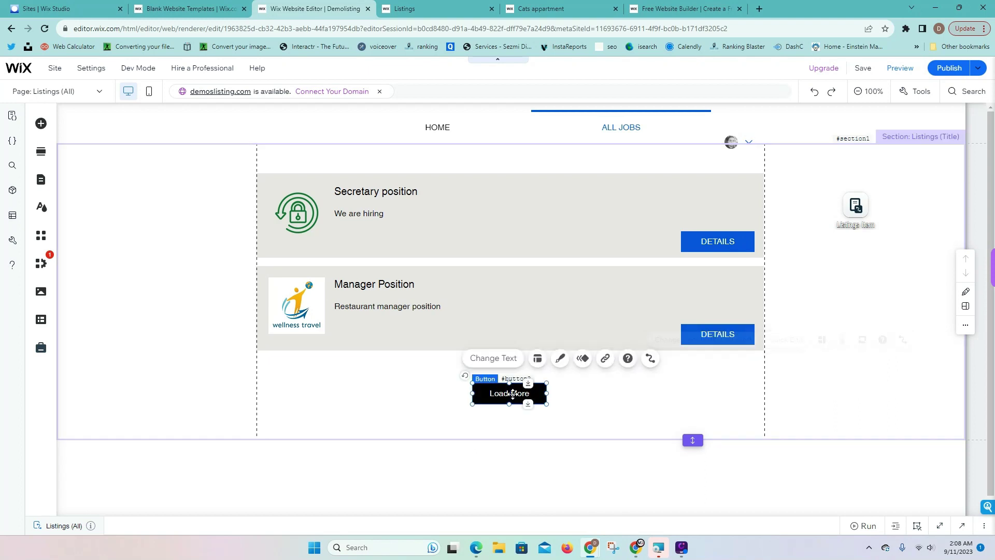
click(641, 358)
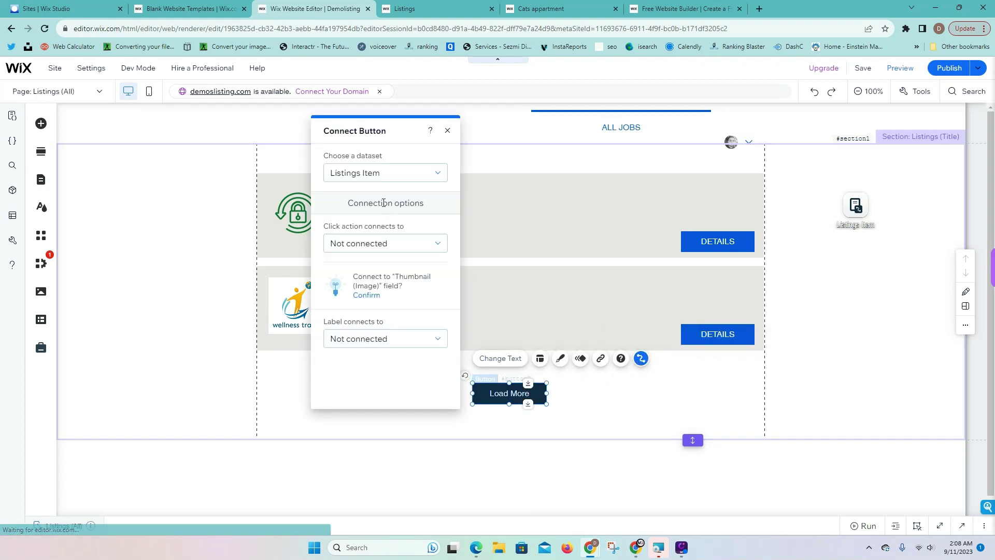
click(381, 246)
click(346, 320)
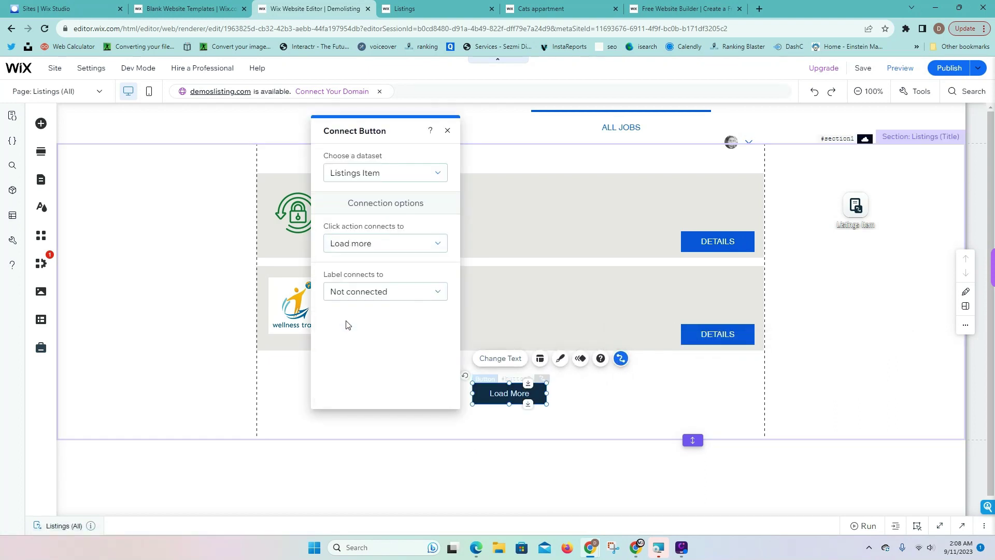
click(639, 394)
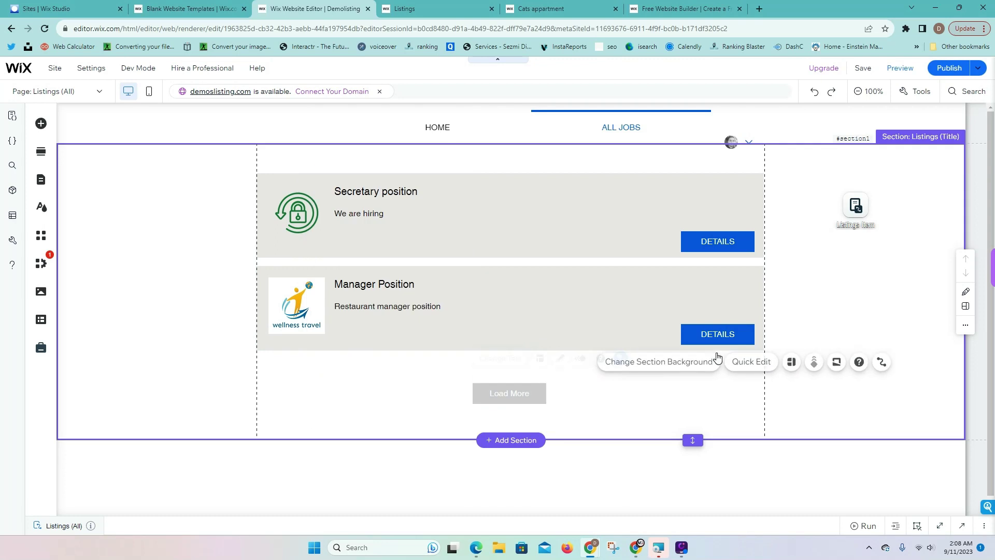
click(953, 72)
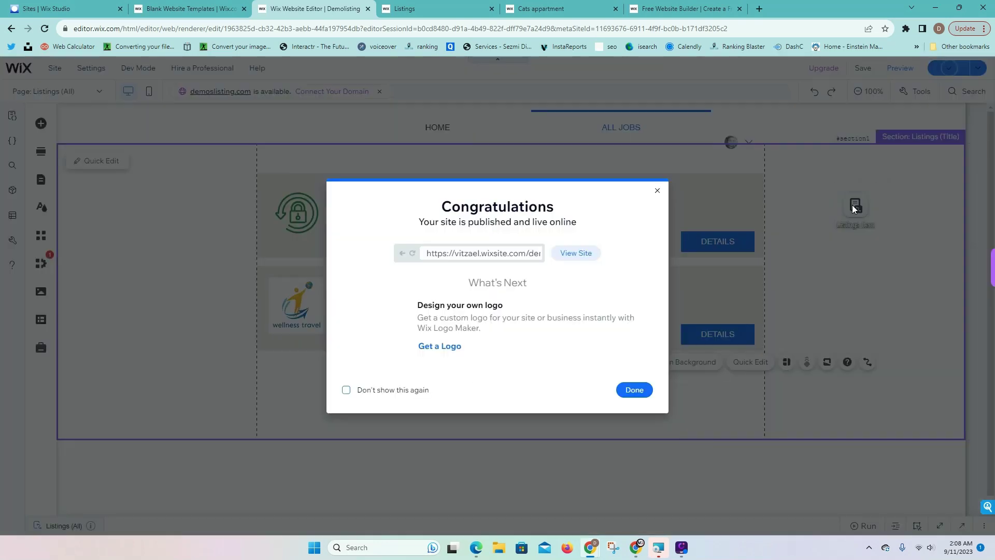
Reopen the Listings dataset settings to recheck the 20-item display limit
click(855, 206)
click(853, 206)
click(911, 164)
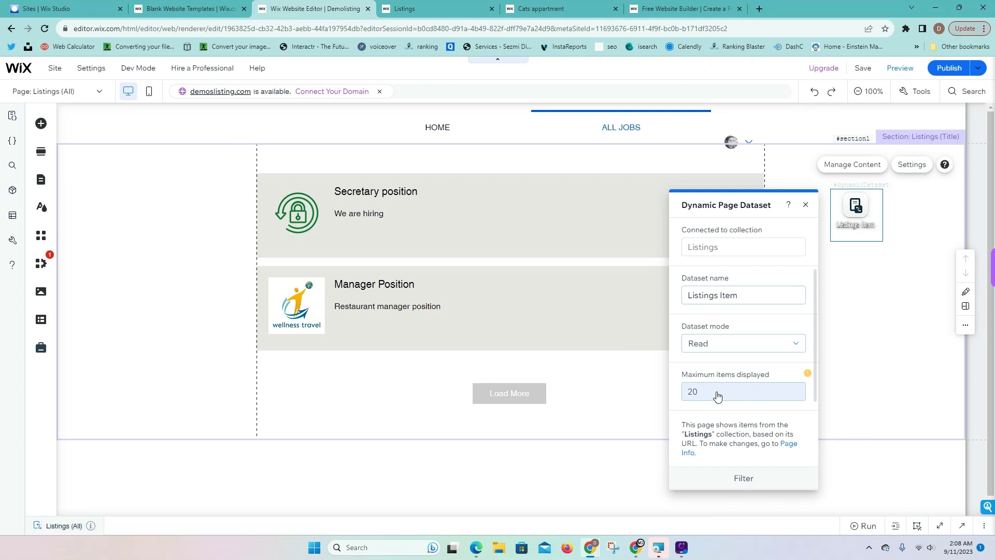
mouse_move(807, 380)
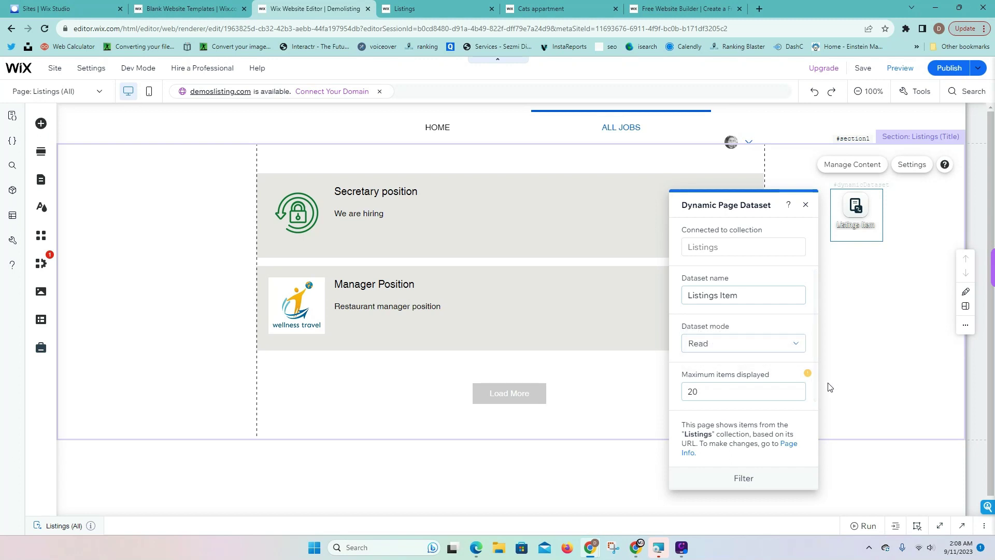
scroll(784, 386, down, 2)
scroll(784, 388, down, 1)
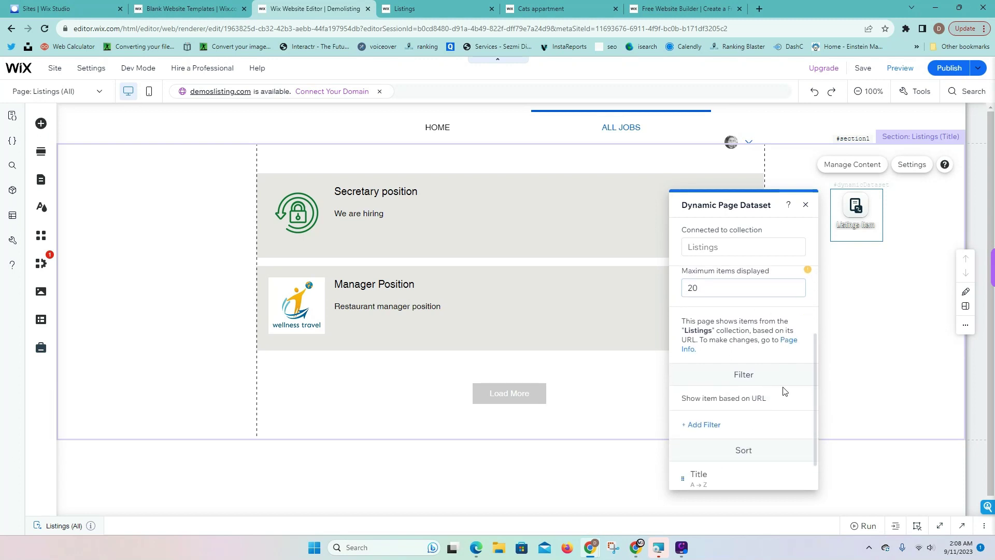
scroll(705, 333, up, 1)
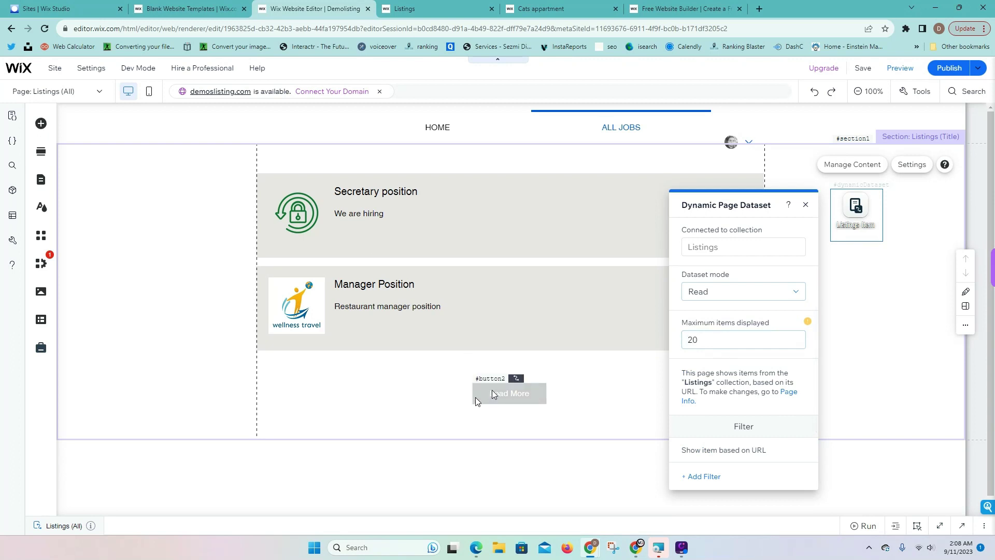
Reload the live ALL JOBS page, view the Manager Position details, then return to the listings
click(415, 8)
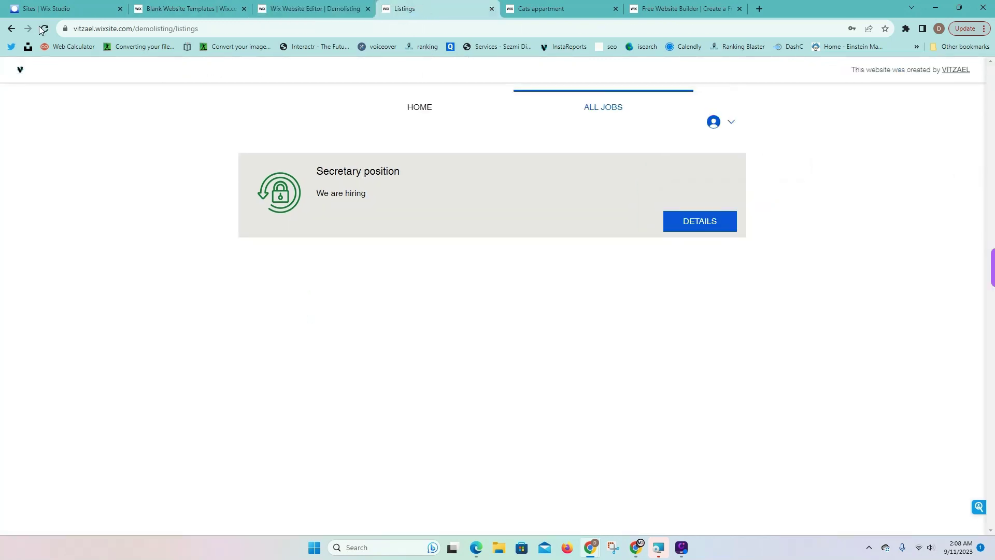
click(45, 28)
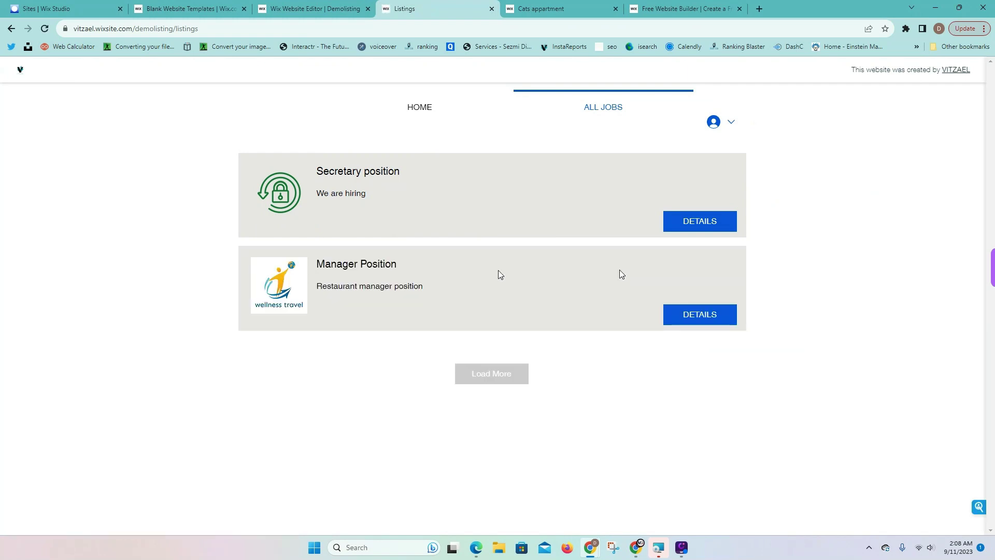
click(713, 317)
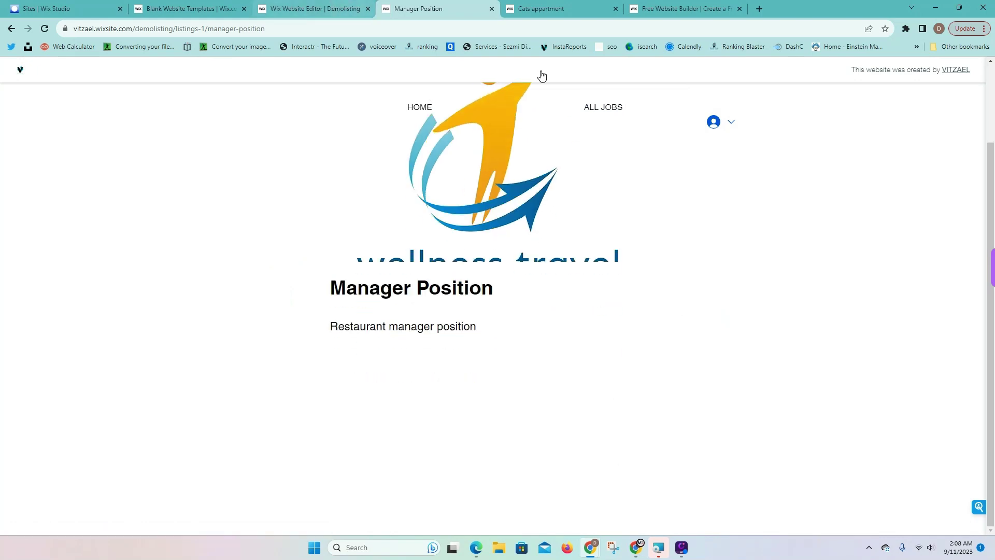
click(605, 108)
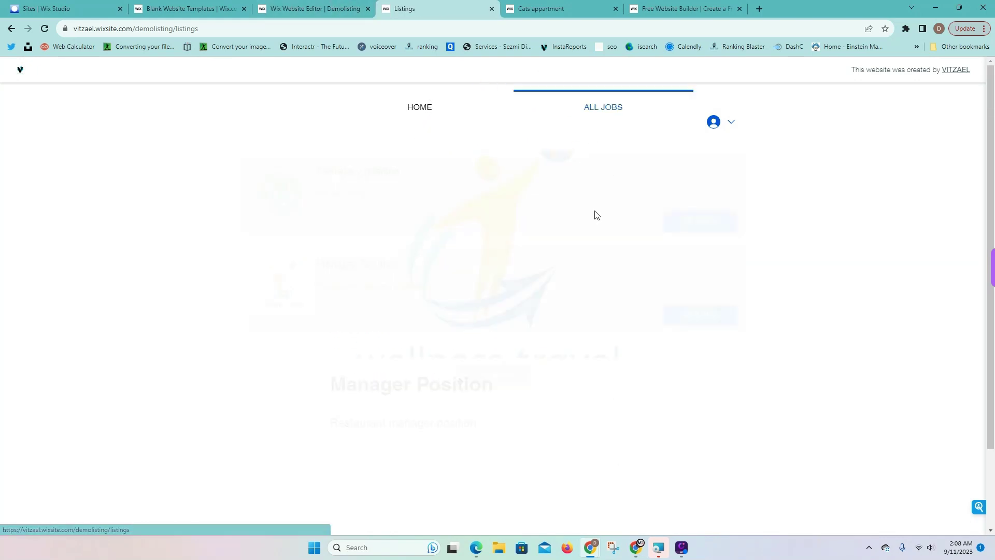
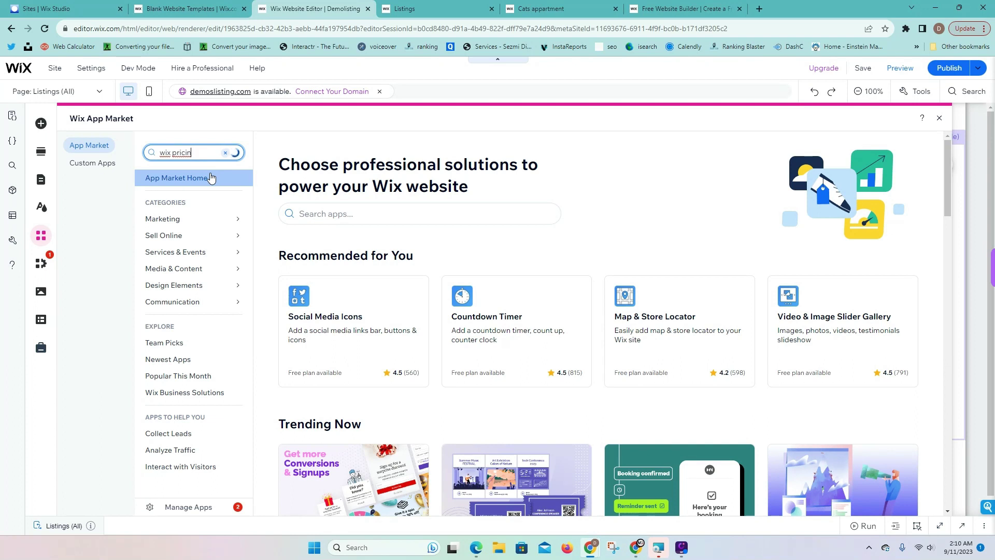
Add the Wix Pricing Plans app with its Beginner, Pro and VIP plans and open Manage Plans
text(g)
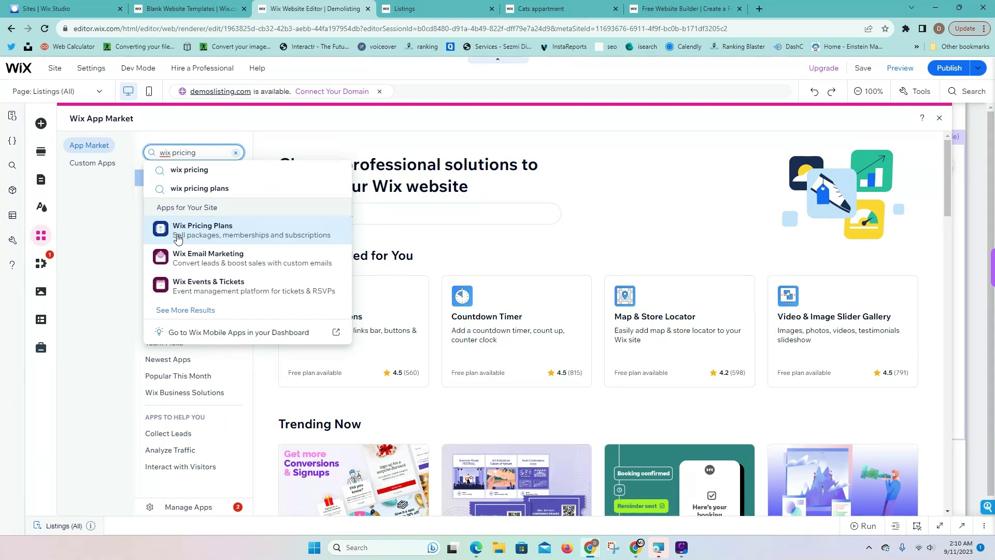
click(177, 239)
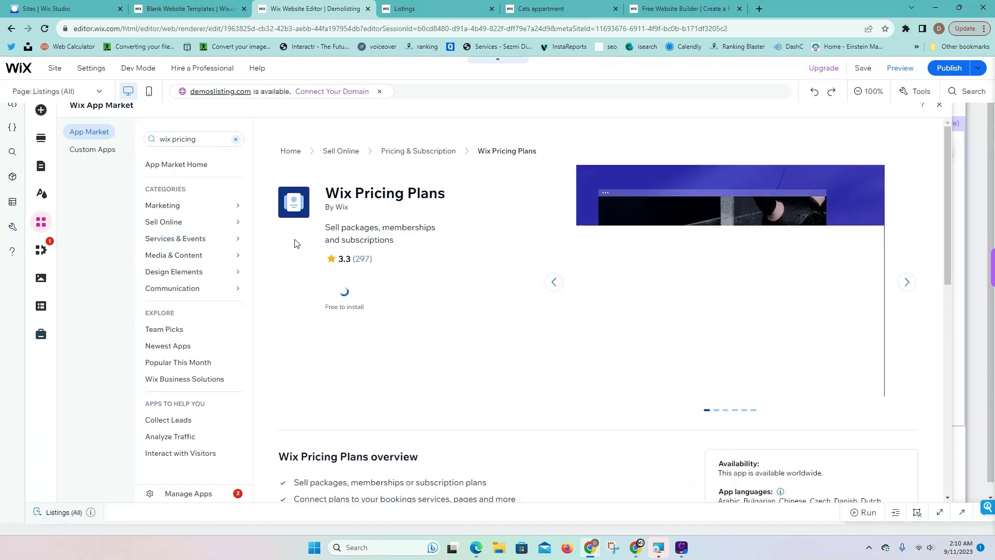
click(377, 303)
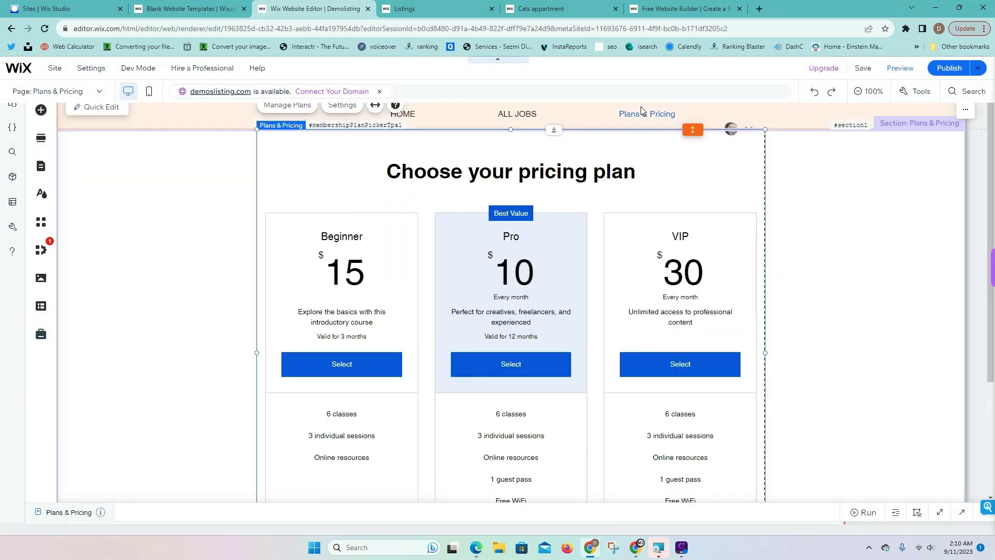
scroll(523, 217, down, 1)
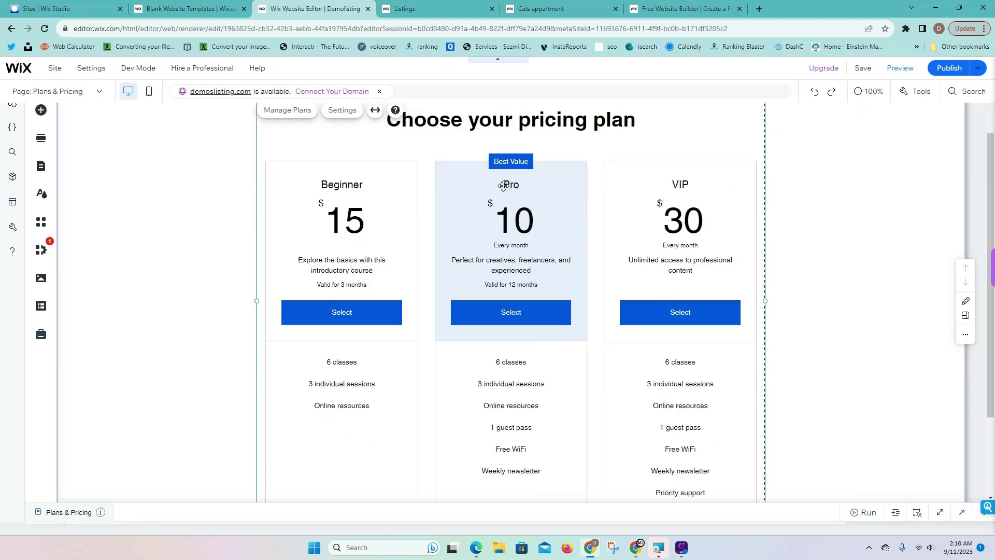
scroll(422, 199, up, 1)
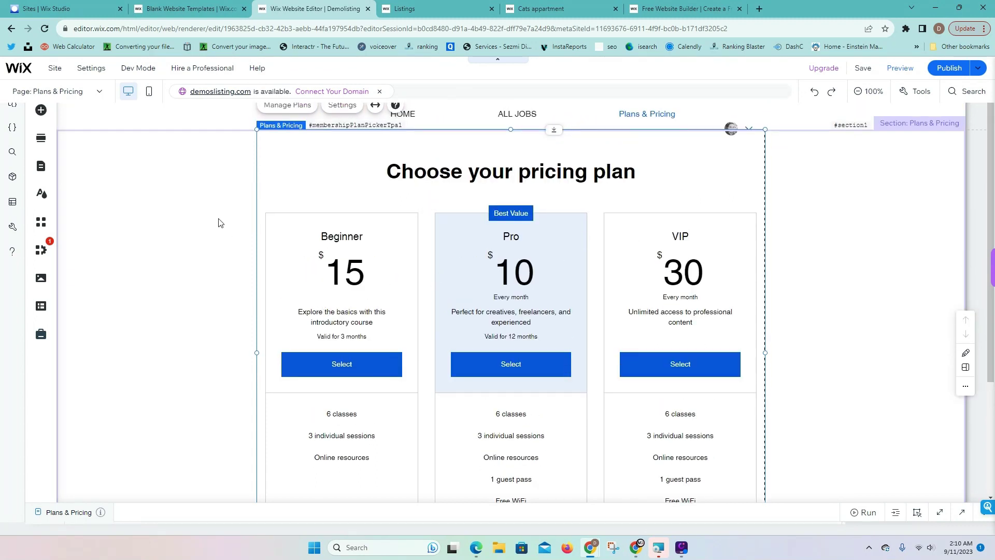
click(294, 107)
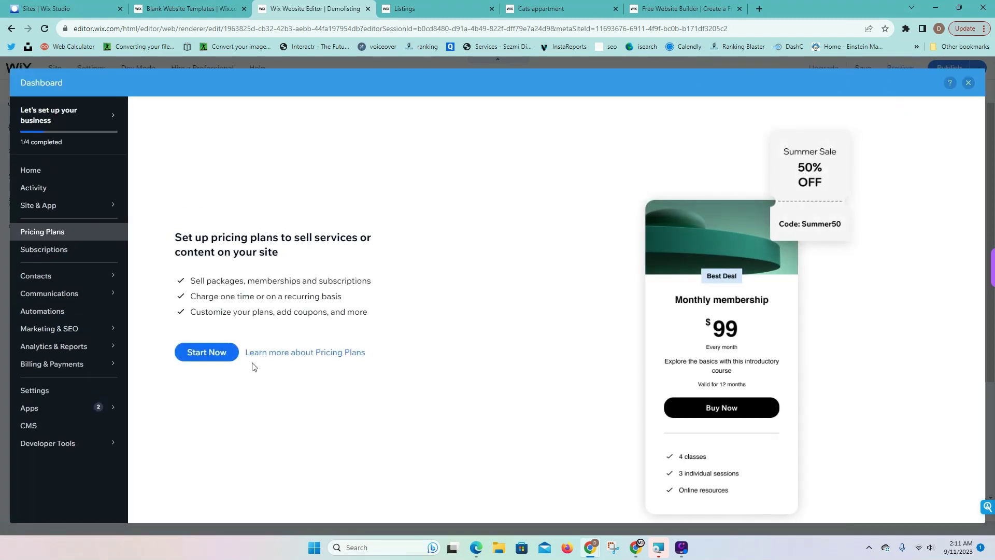
Start a new pricing plan named Basic with the description 'upload 1 image'
click(202, 354)
click(578, 294)
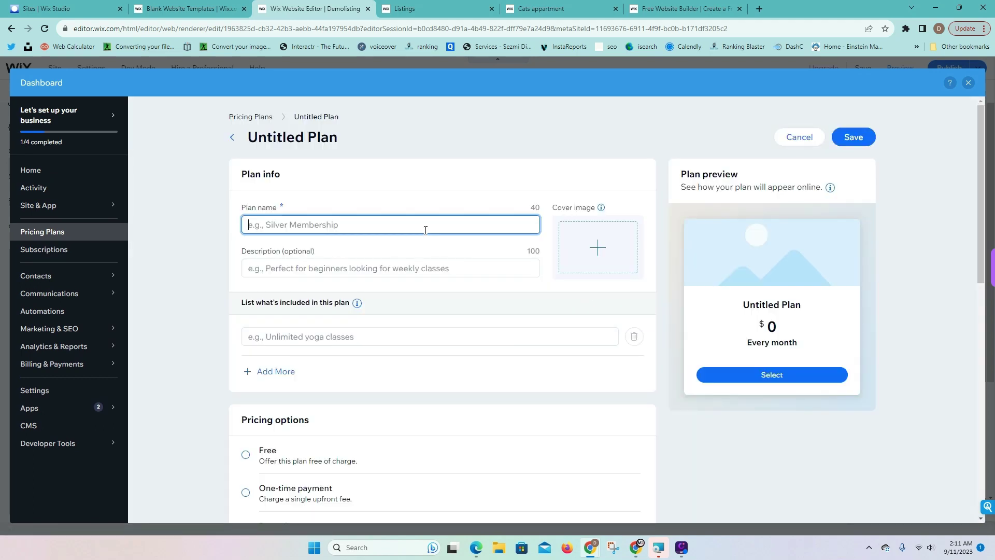
text(Basic)
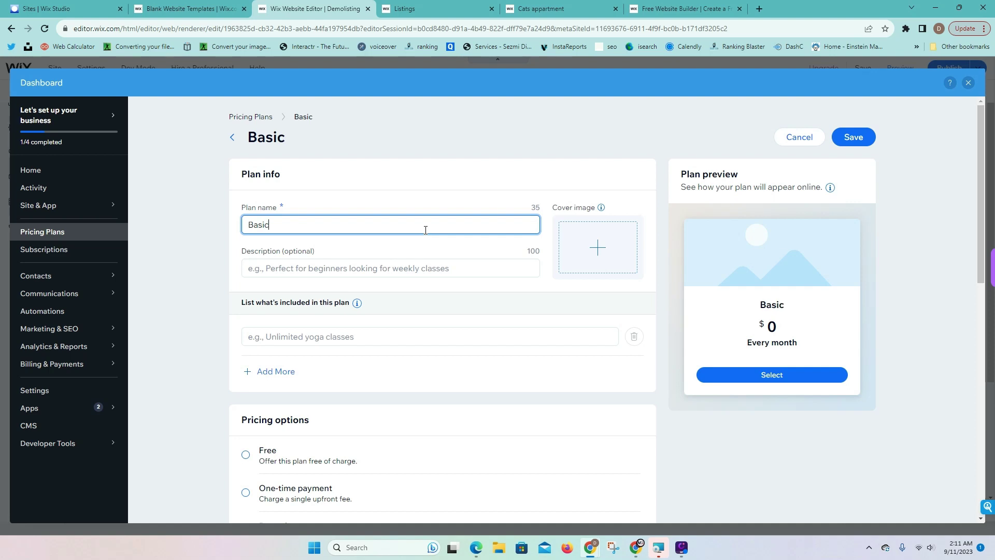
click(418, 269)
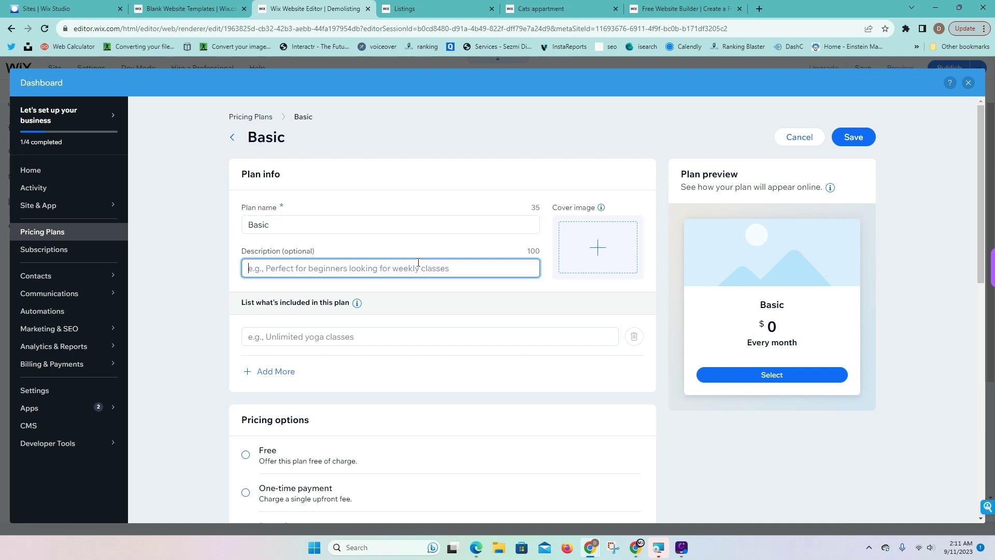
text(uplo)
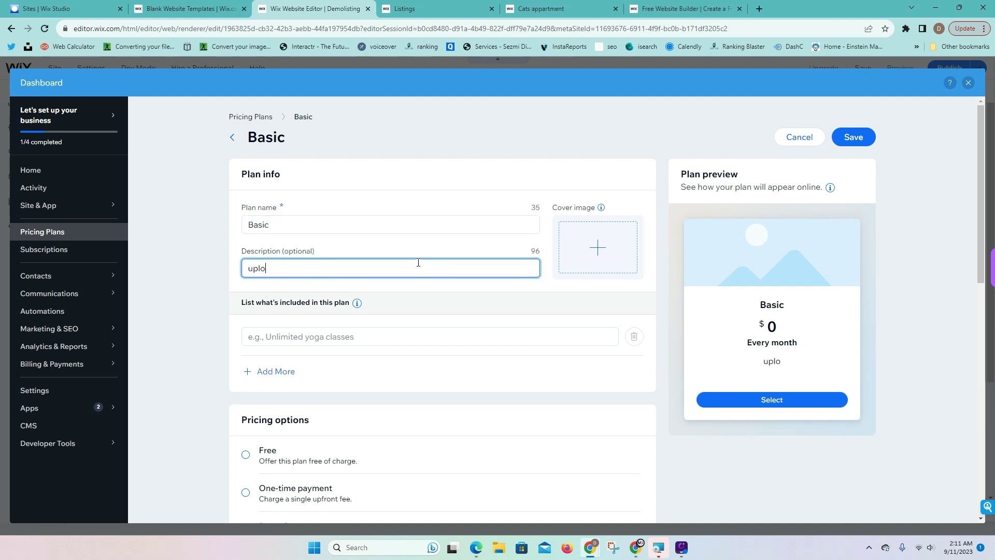
text(ad 1  image)
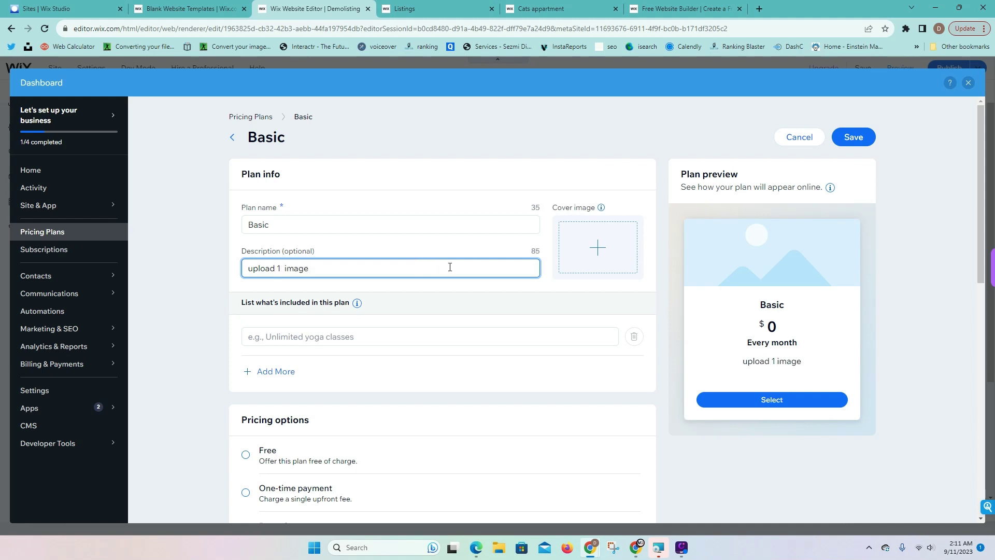
Make the Basic plan free, lasting until canceled, and save it
scroll(450, 267, down, 3)
click(246, 299)
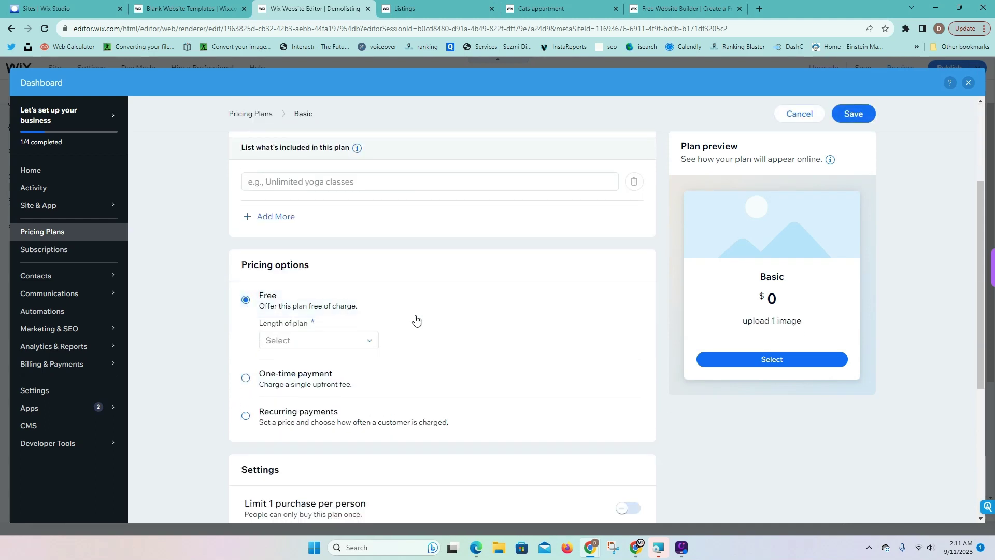
click(345, 344)
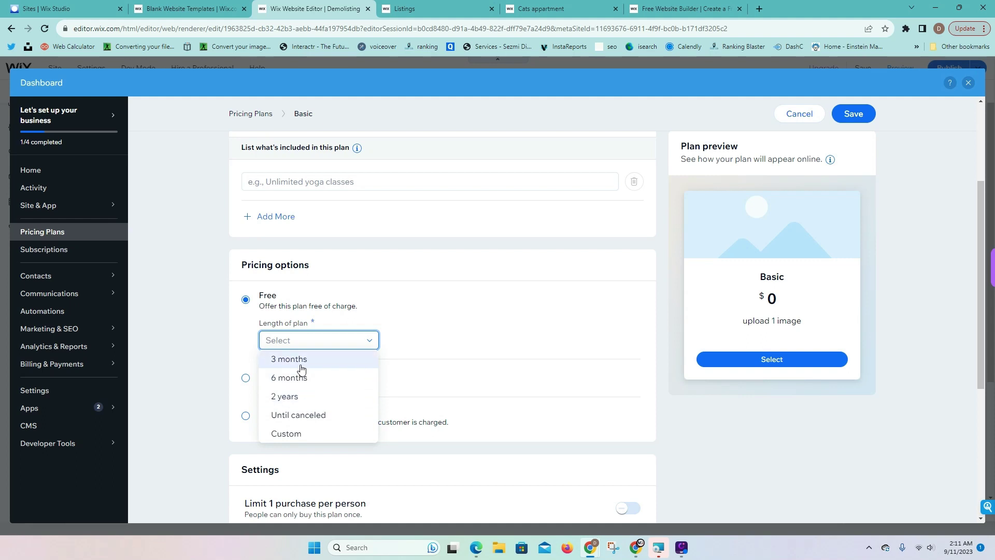
click(313, 417)
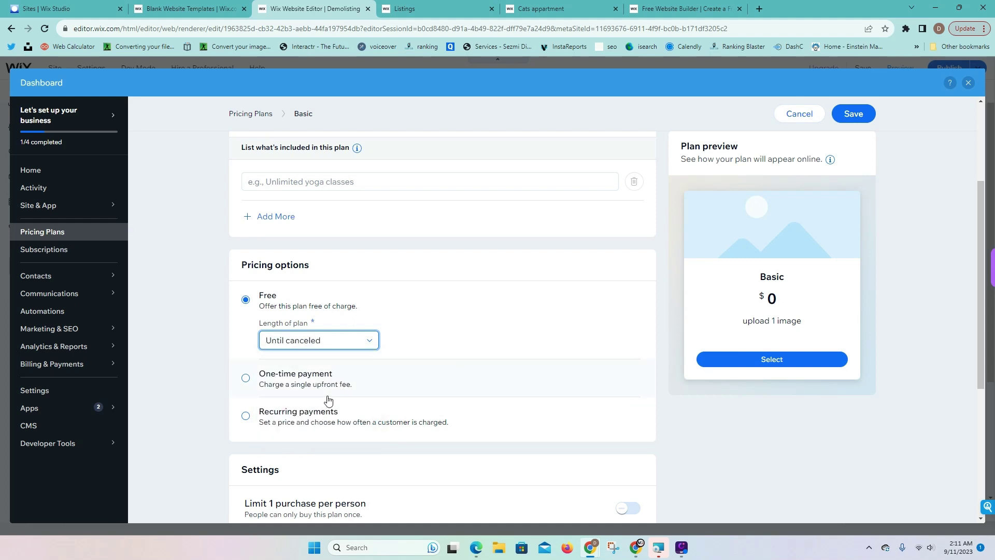
scroll(328, 399, down, 4)
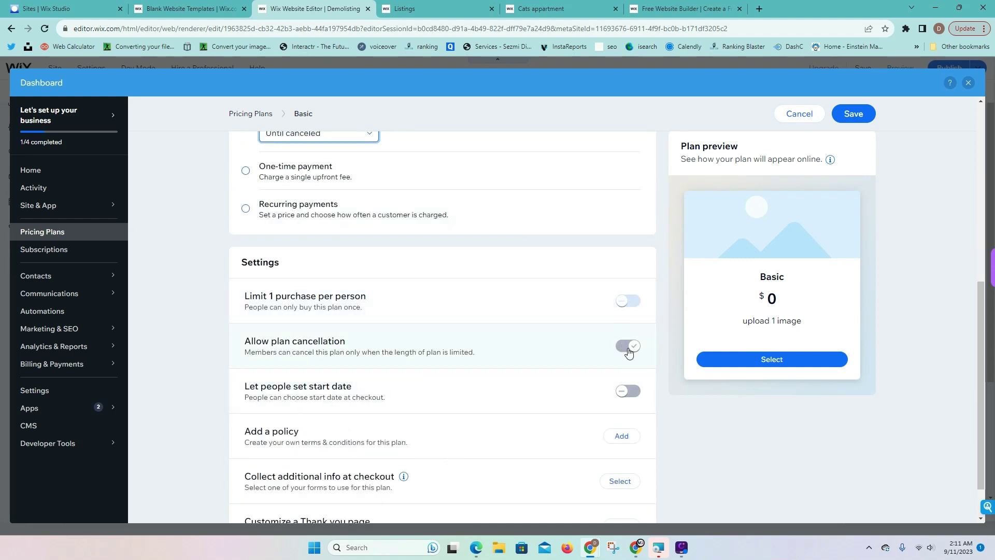
click(850, 113)
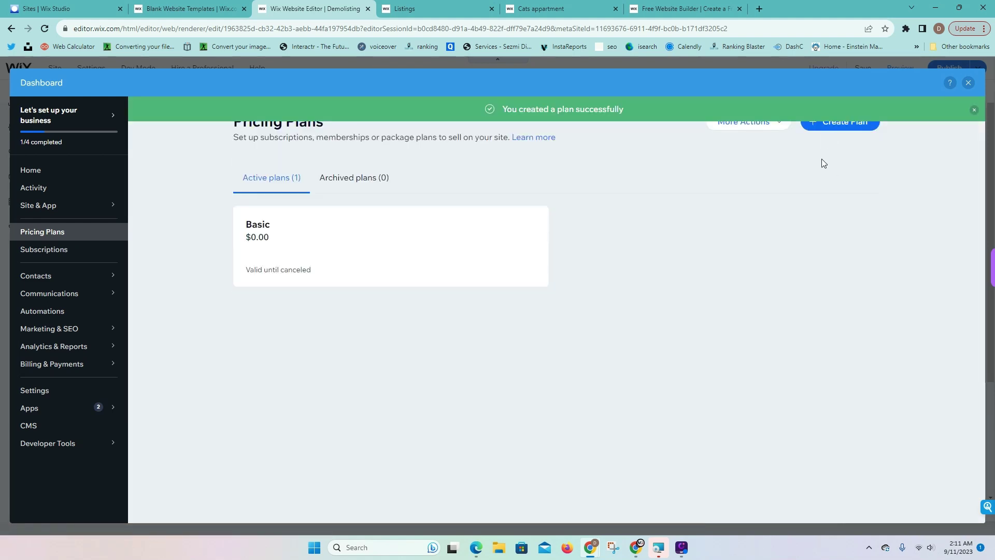
click(841, 123)
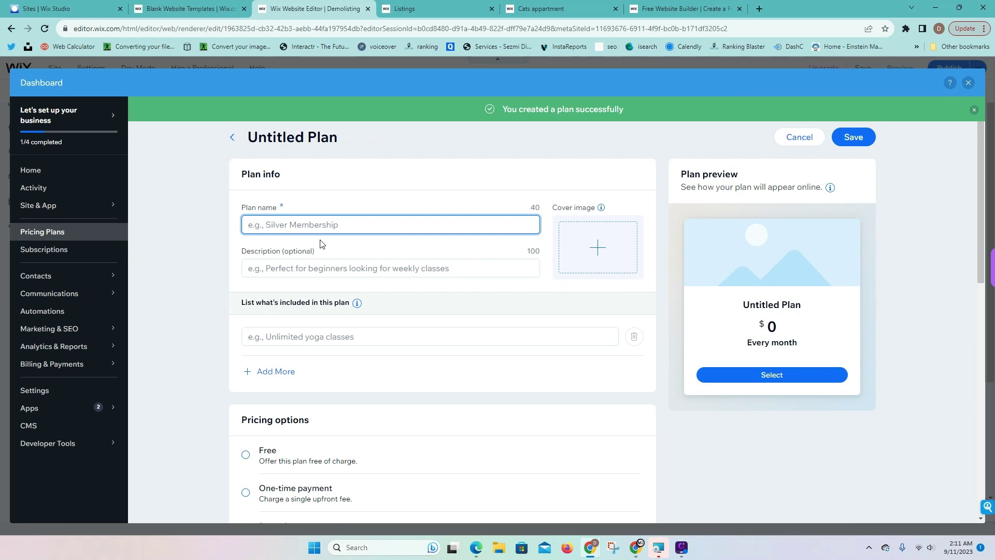
Name the second plan Vip with the description 'Upload up to 12 images'
text(Vip)
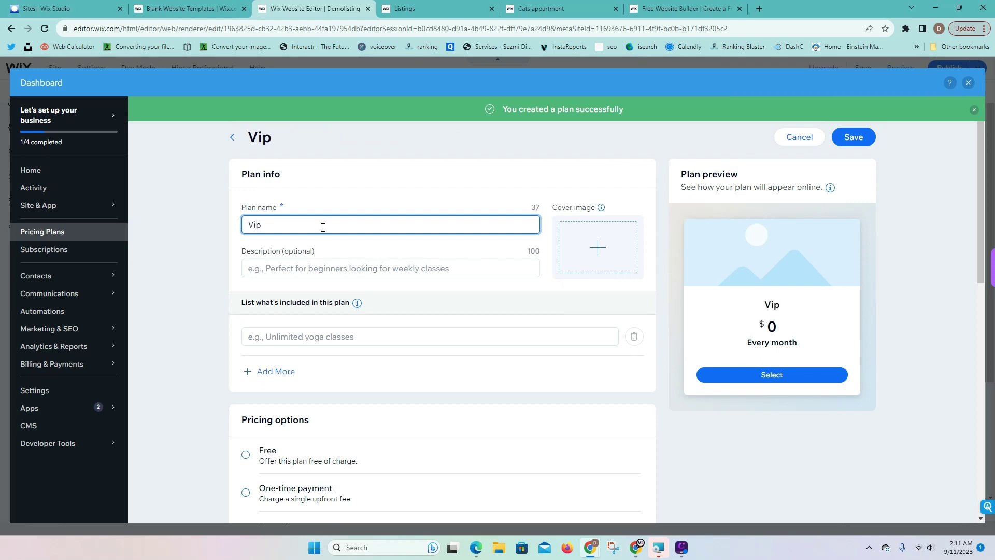
click(267, 273)
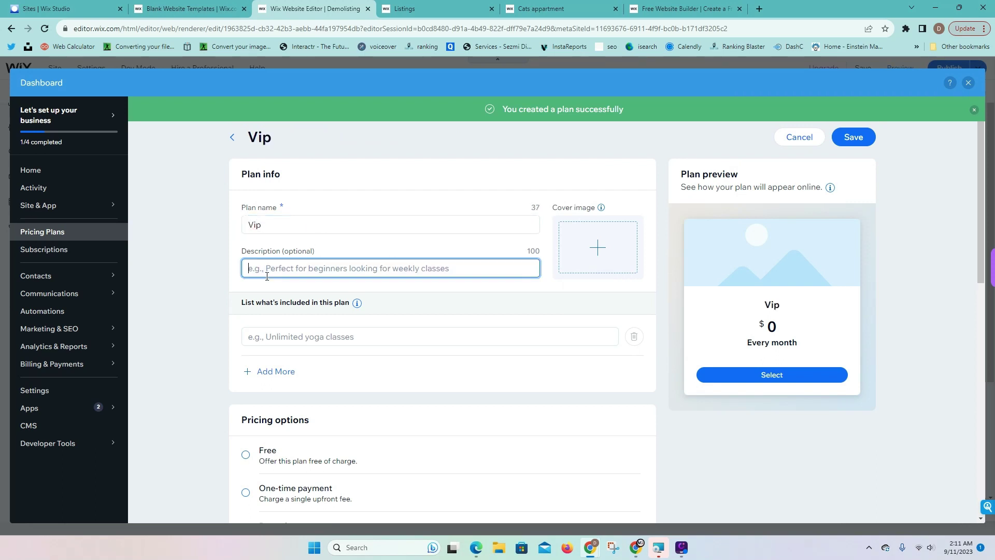
text(Upload u)
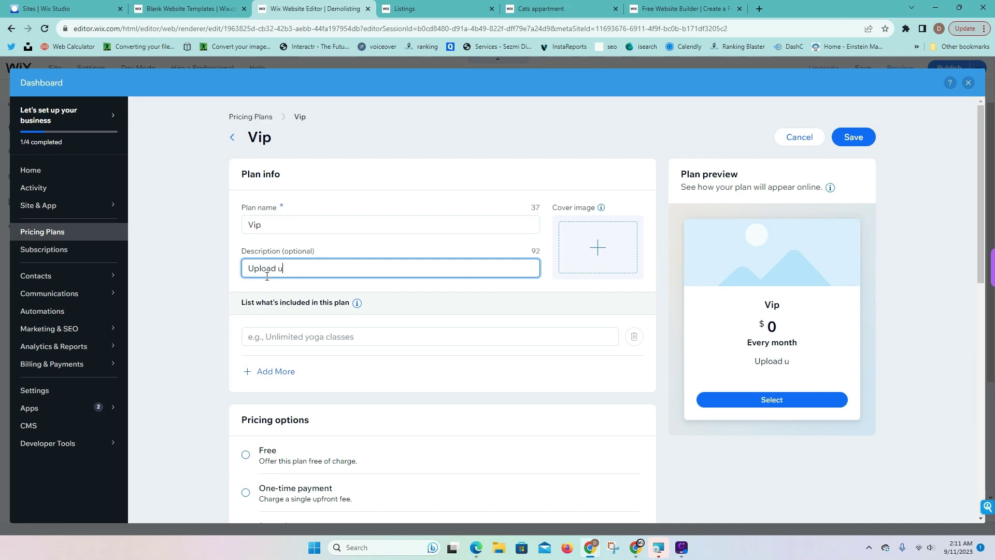
text(p to 12 images)
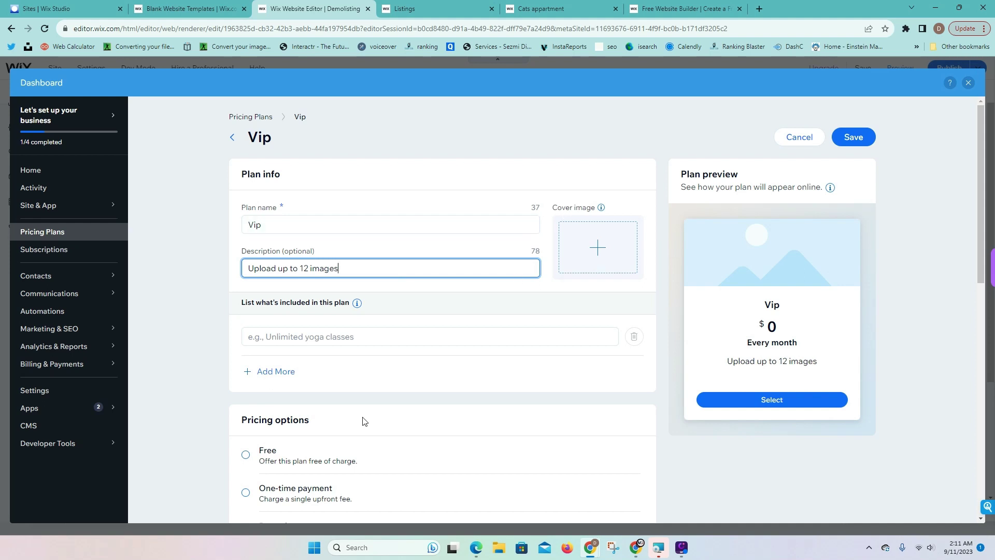
scroll(363, 420, down, 3)
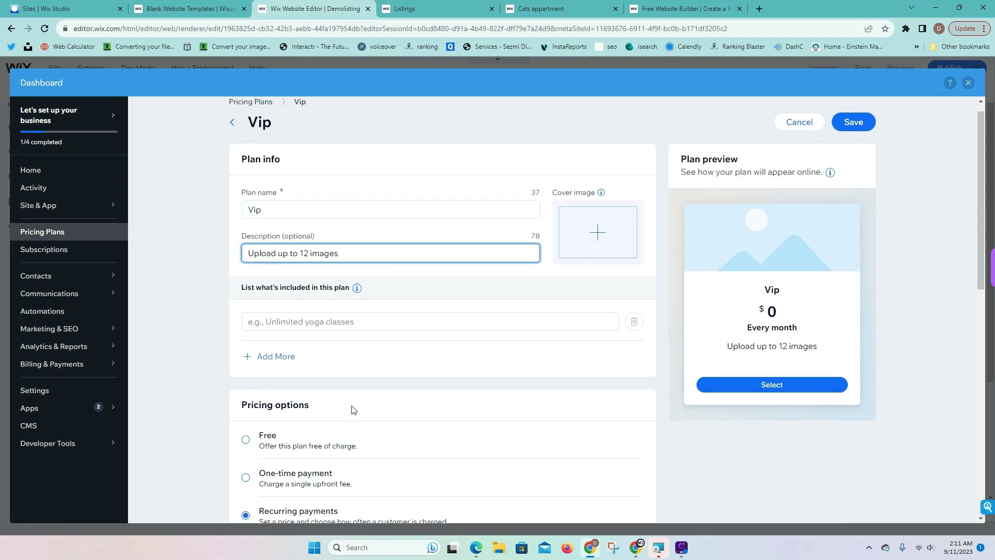
Price the Vip plan at $50, billed yearly
mouse_move(285, 397)
click(305, 420)
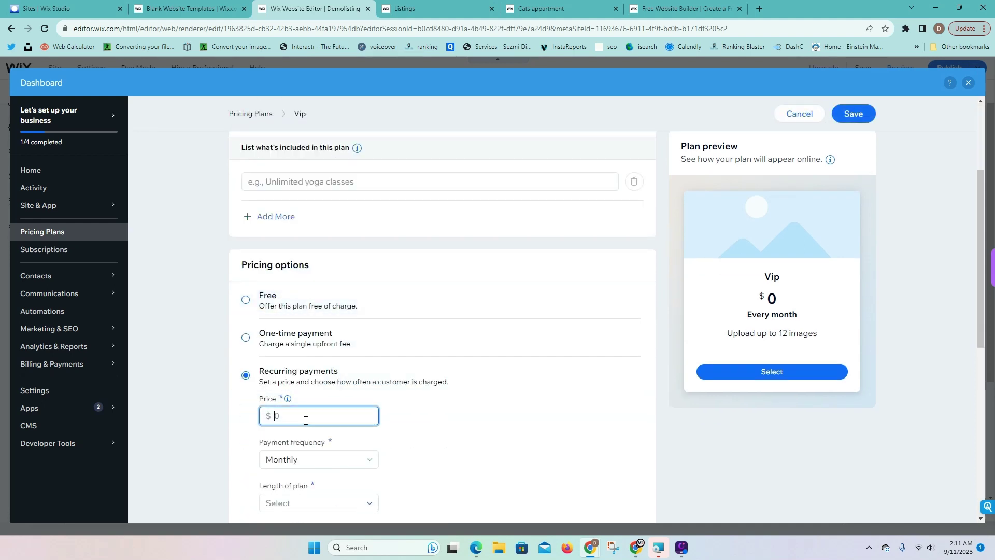
text(50)
click(332, 465)
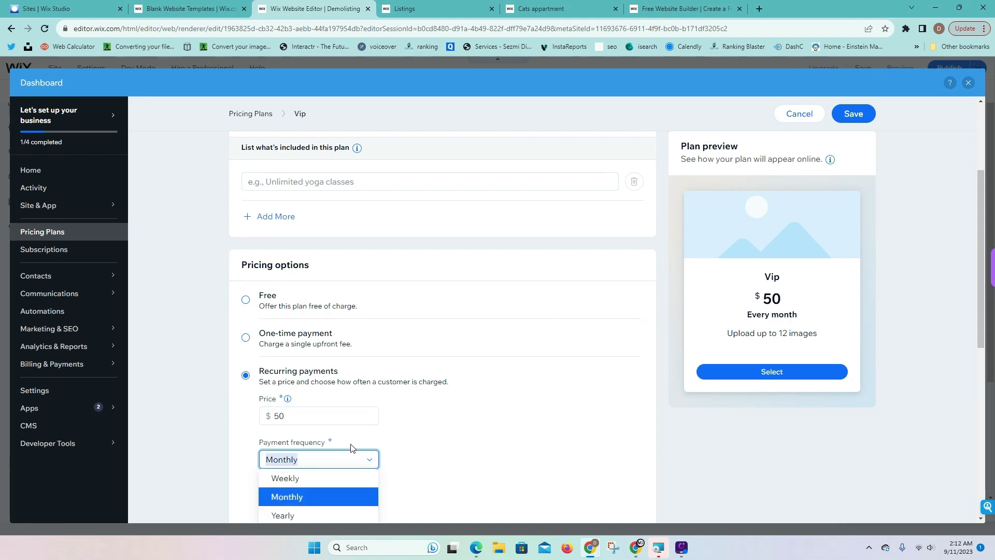
click(329, 516)
scroll(492, 469, down, 2)
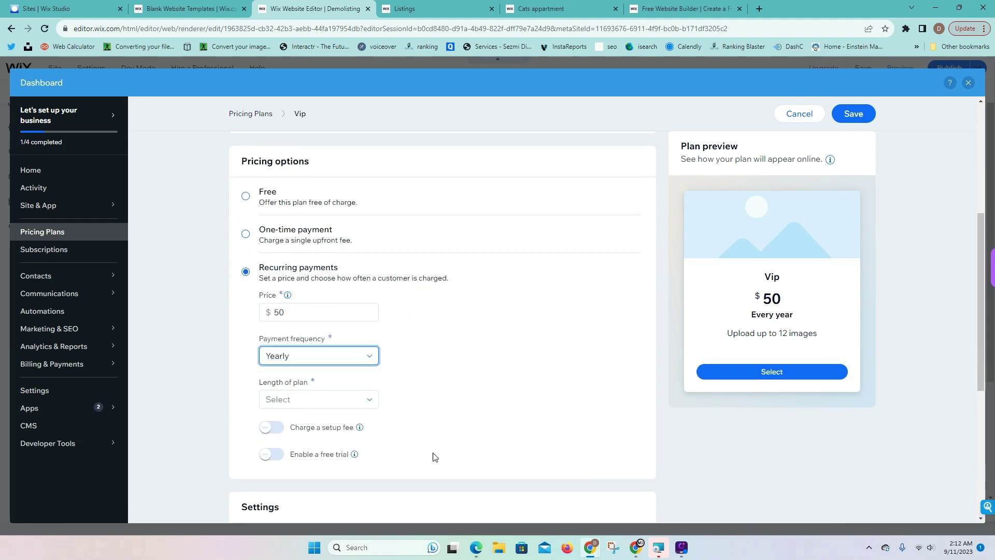
scroll(378, 386, down, 1)
Set the Vip plan's length to until canceled and save it
mouse_move(363, 375)
click(370, 348)
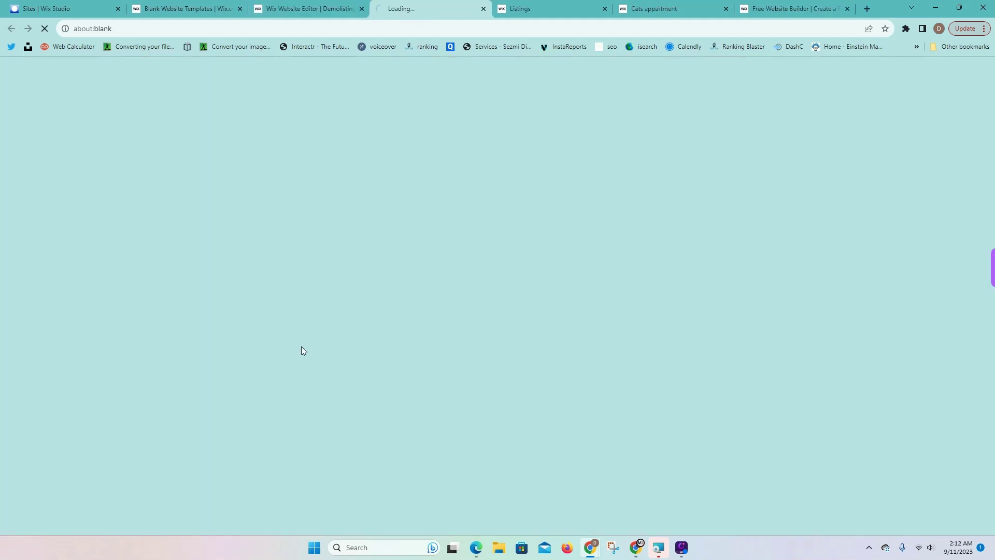
click(483, 9)
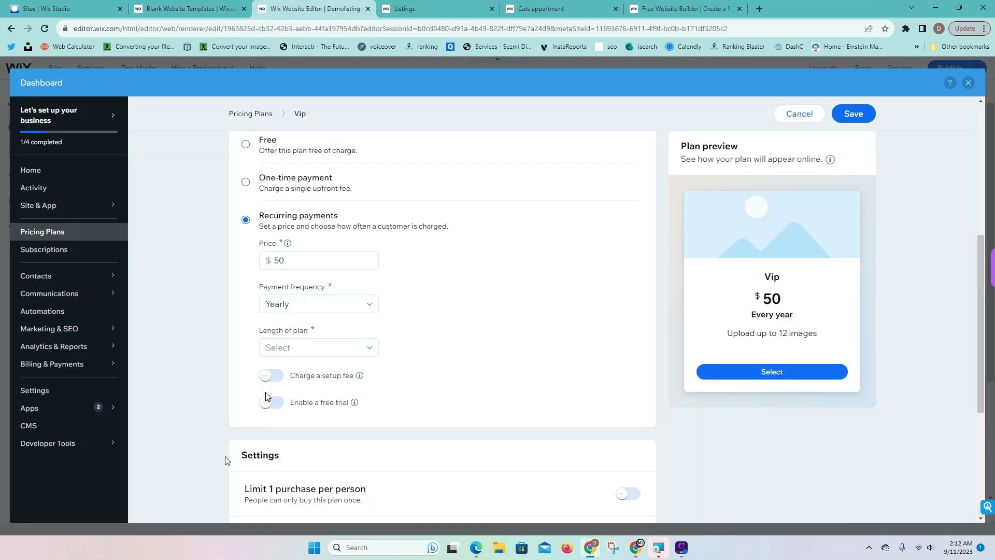
click(289, 346)
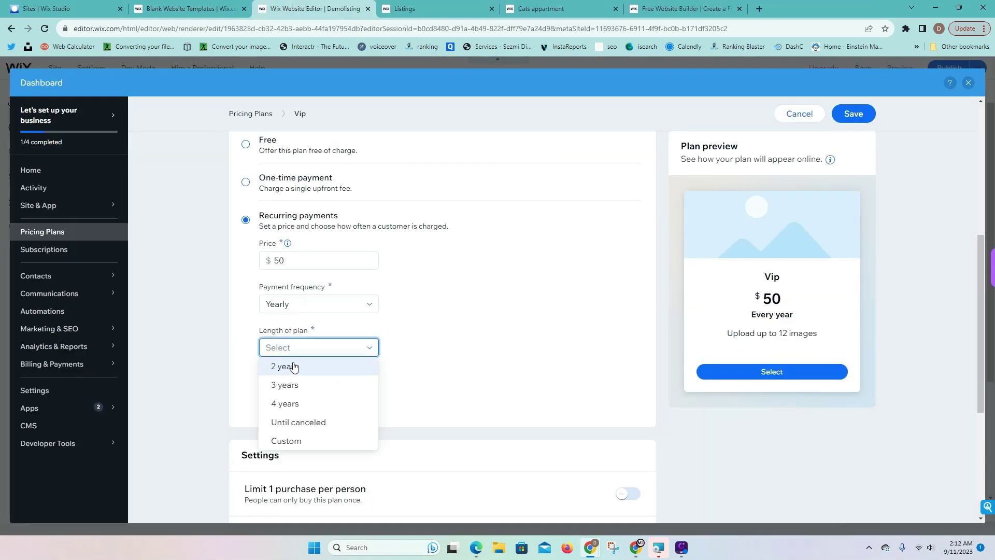
click(301, 424)
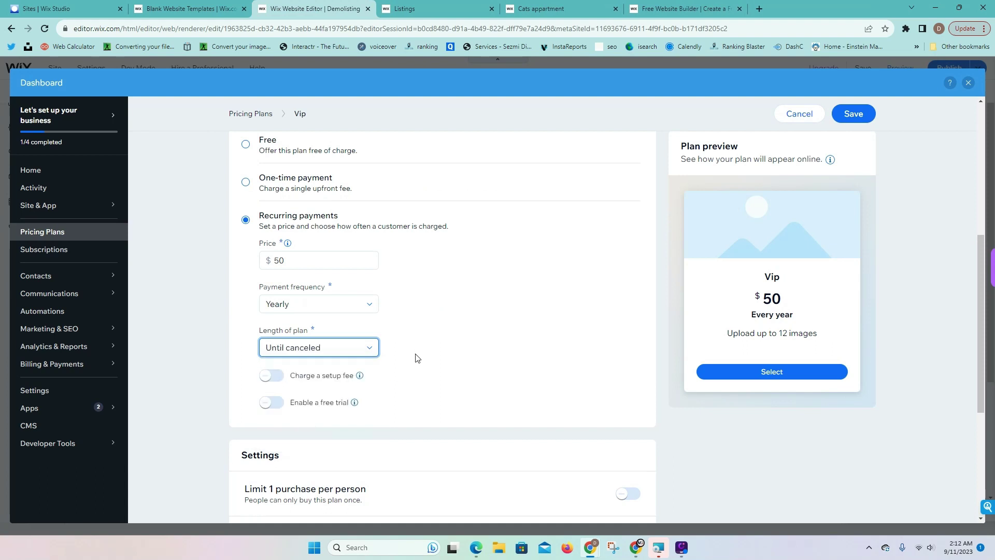
click(856, 113)
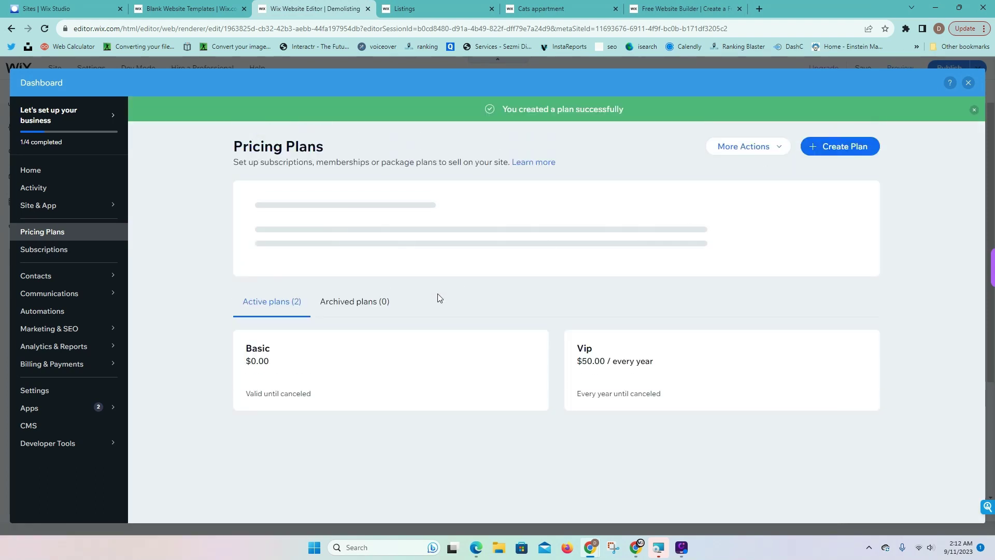
Open the Members Area Add Listing page and duplicate its Thumbnail upload button
click(968, 83)
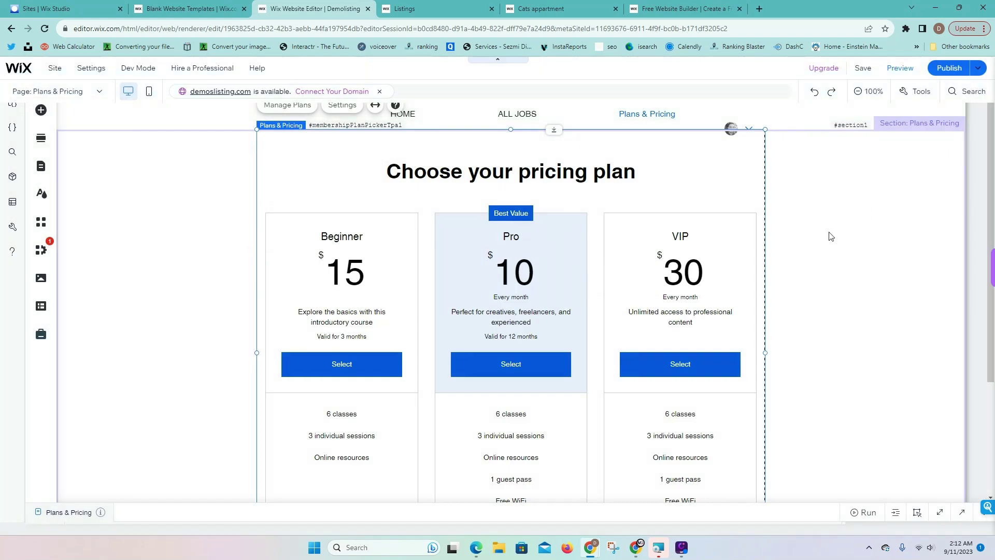
click(42, 176)
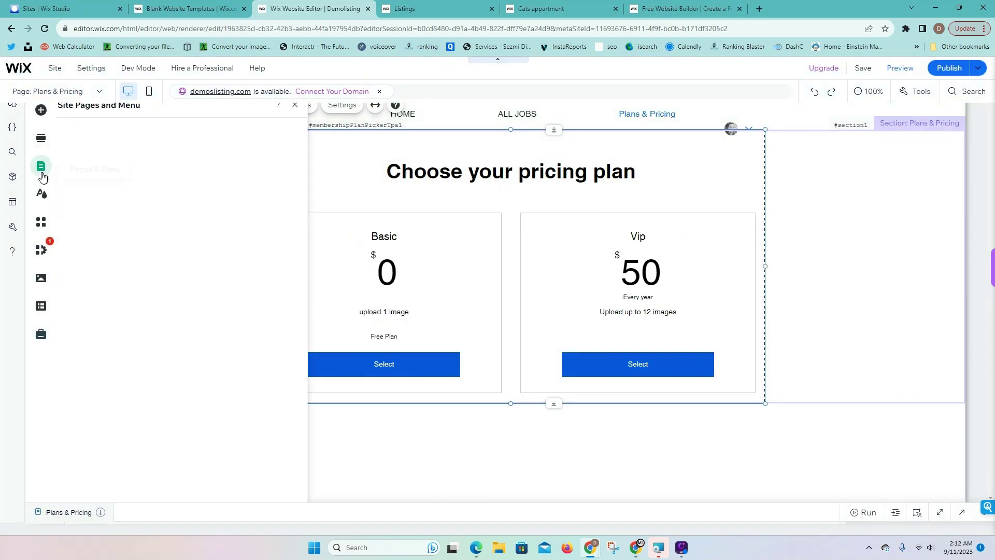
click(83, 169)
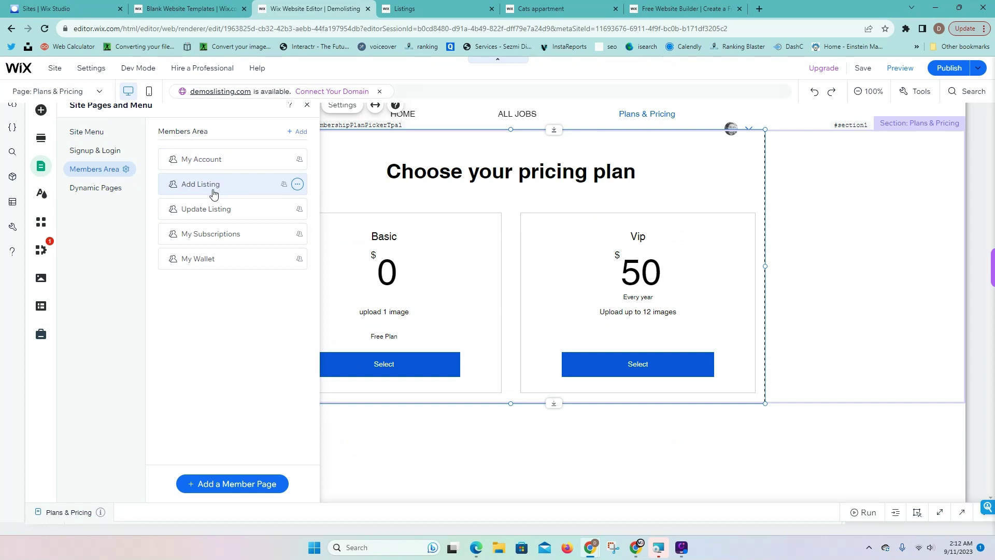
click(198, 185)
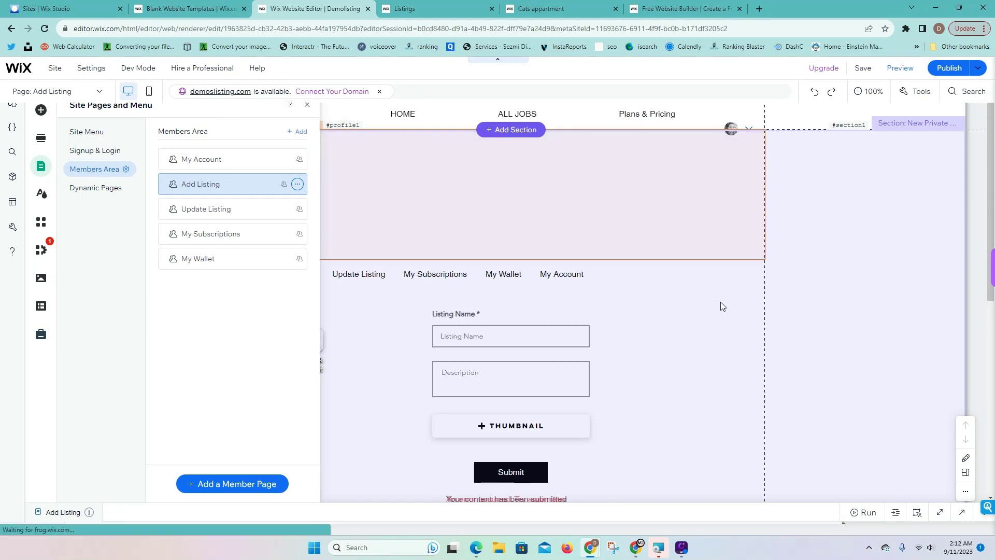
scroll(652, 325, down, 2)
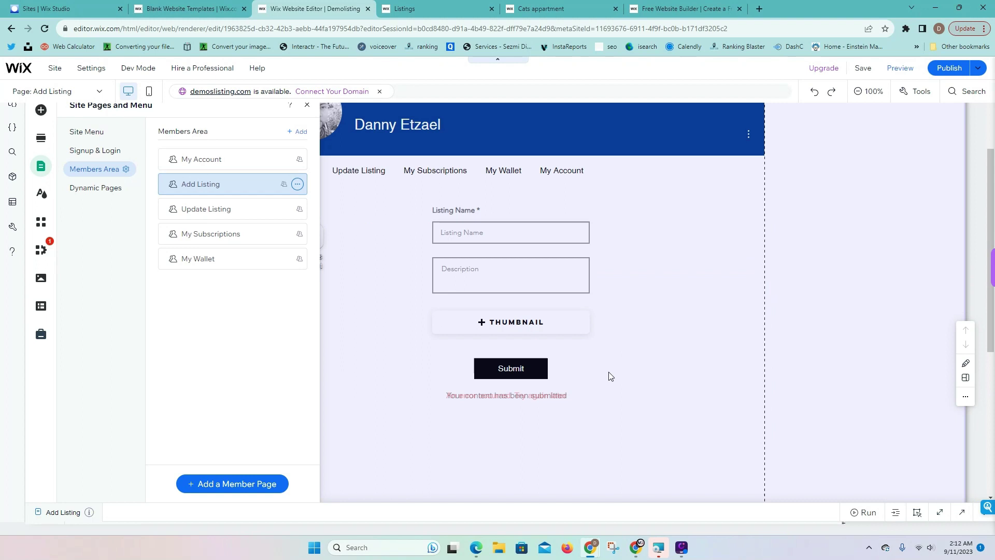
click(561, 342)
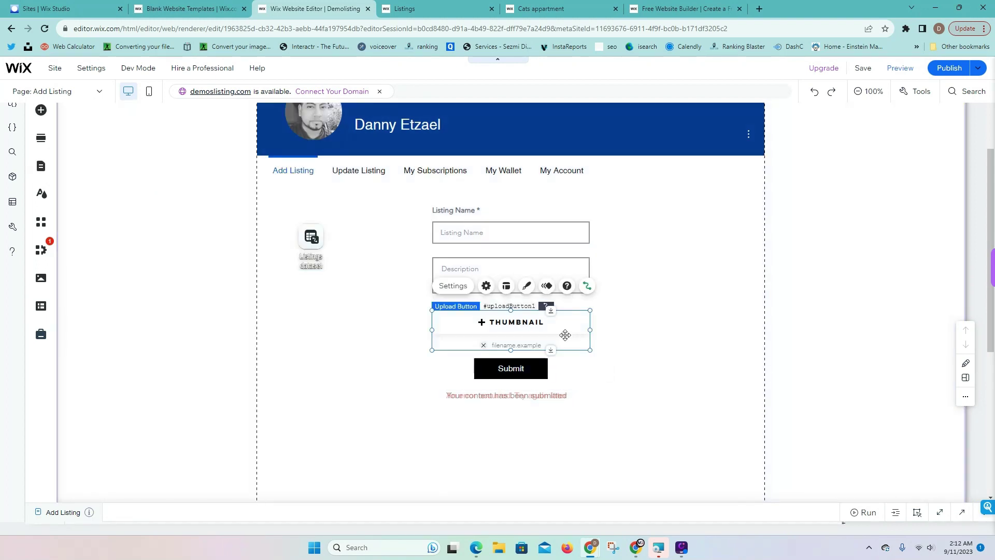
right_click(568, 330)
click(597, 294)
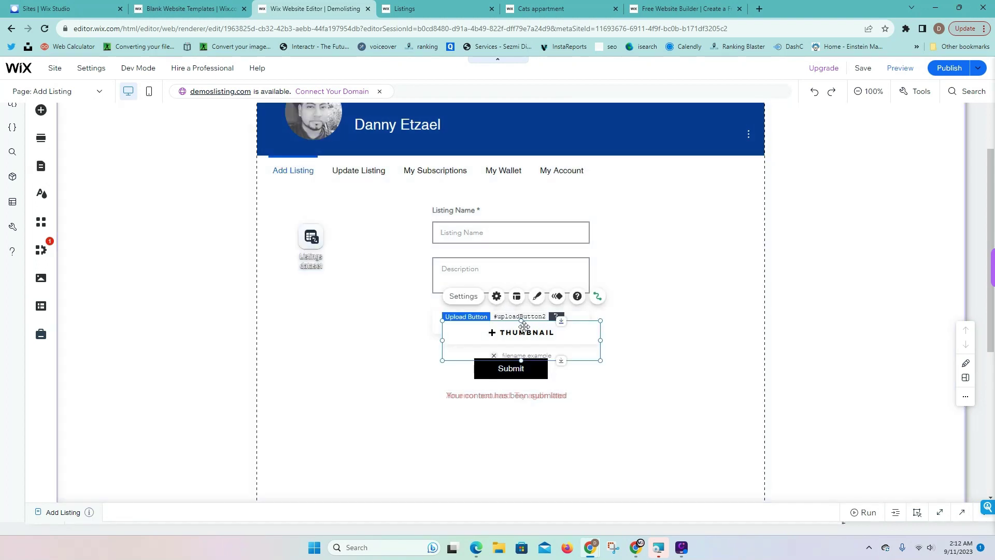
drag(673, 323, 701, 331)
Set the copied upload button's maximum number of files to 12
click(598, 340)
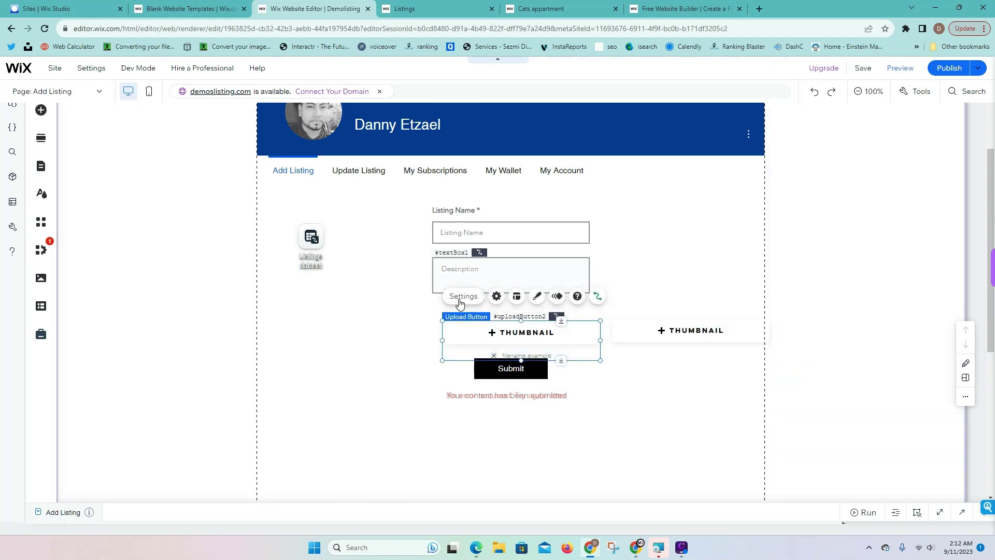
click(462, 295)
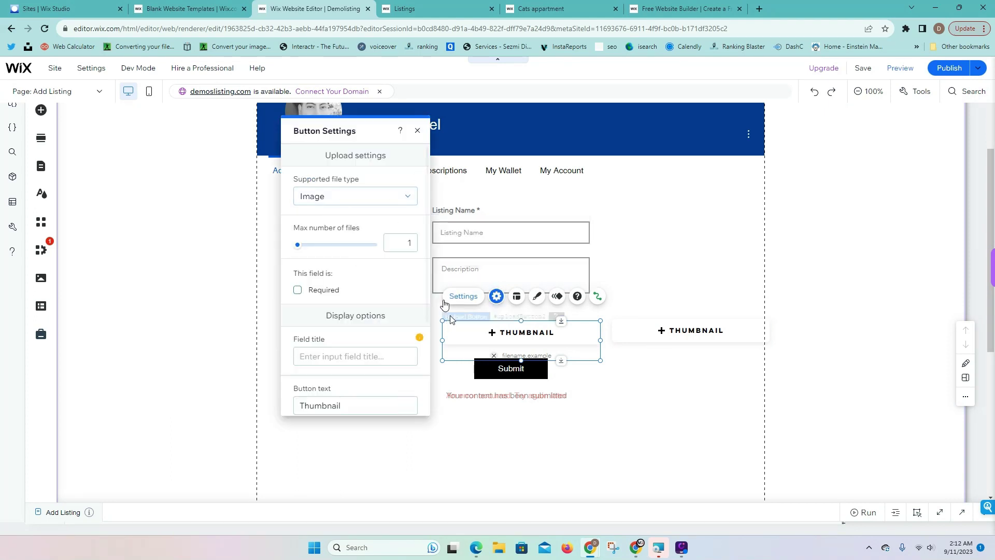
click(725, 329)
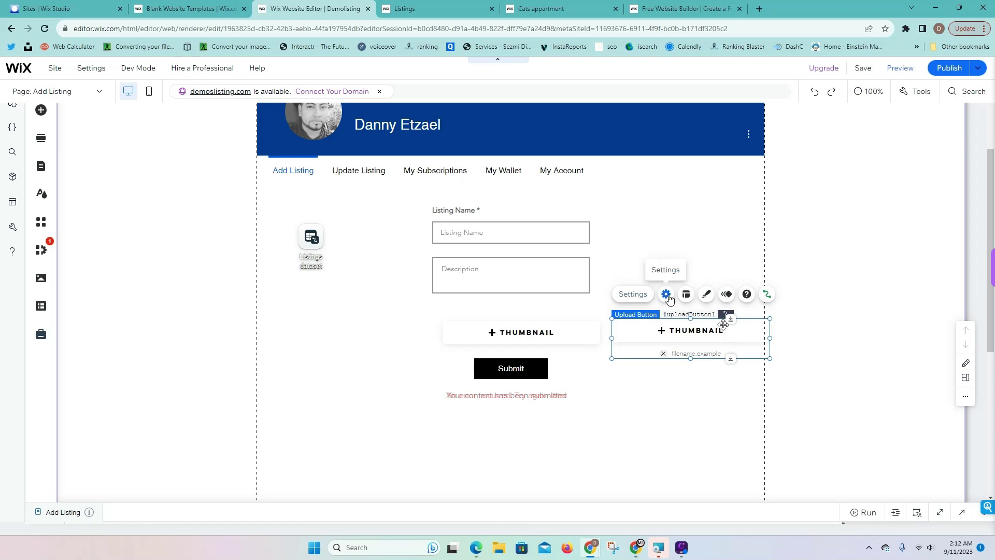
click(664, 293)
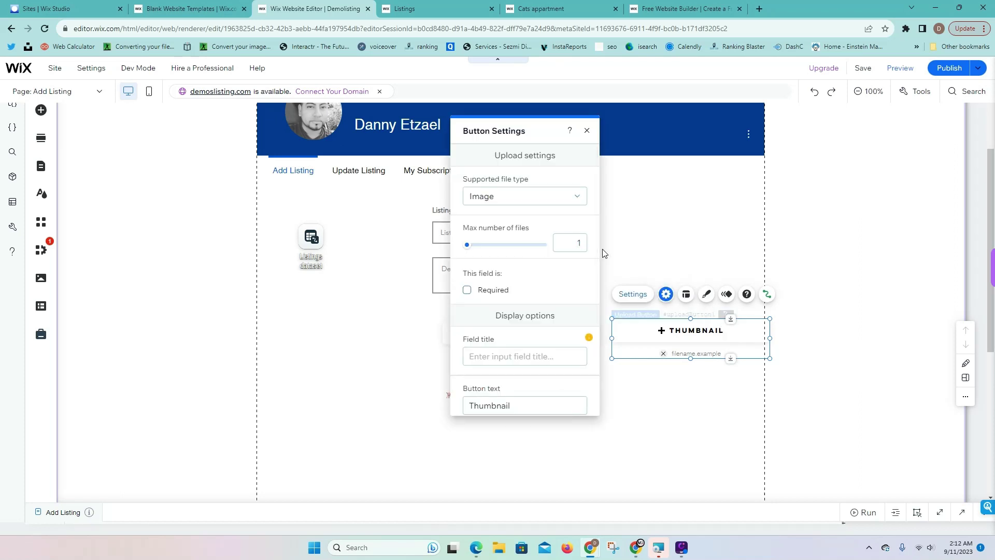
click(584, 245)
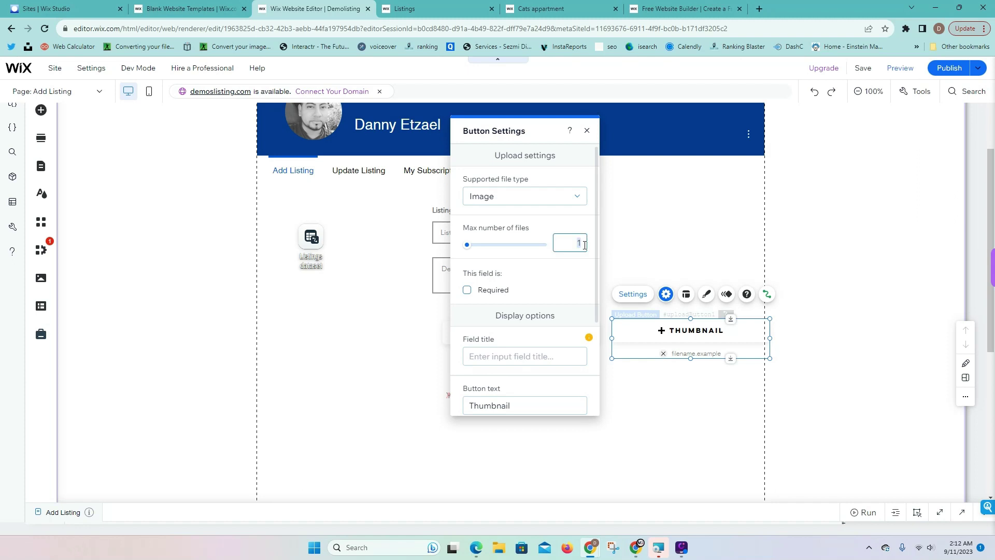
drag(485, 250, 497, 248)
drag(500, 250, 495, 249)
click(633, 226)
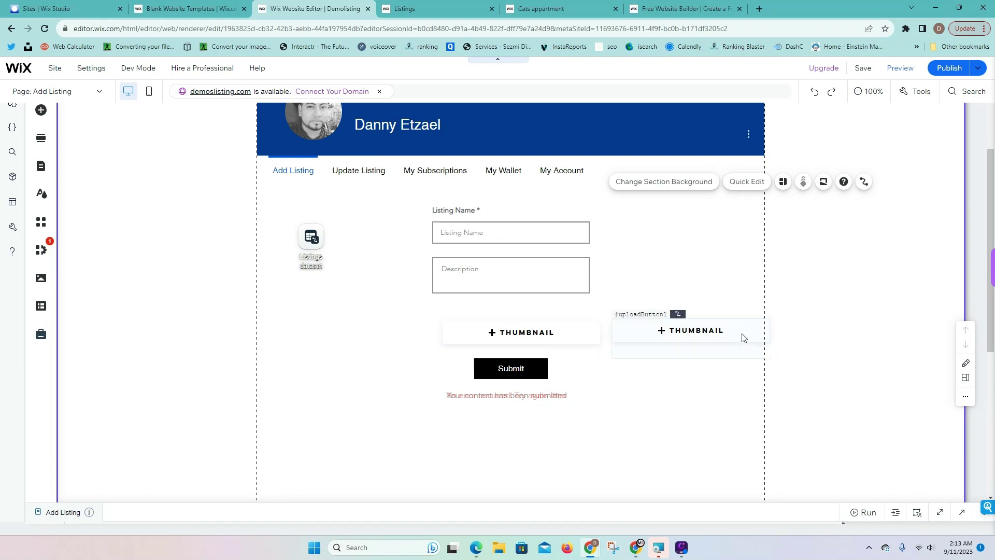
Place the copied upload button directly over the original Thumbnail button
drag(744, 338, 561, 324)
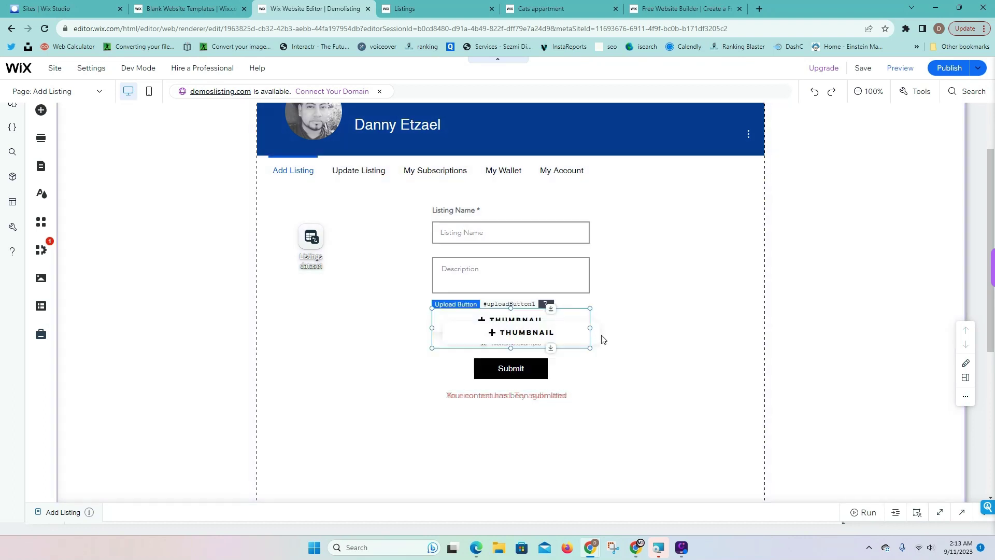
click(594, 332)
mouse_move(591, 338)
mouse_down()
mouse_move(595, 347)
mouse_move(580, 337)
mouse_up()
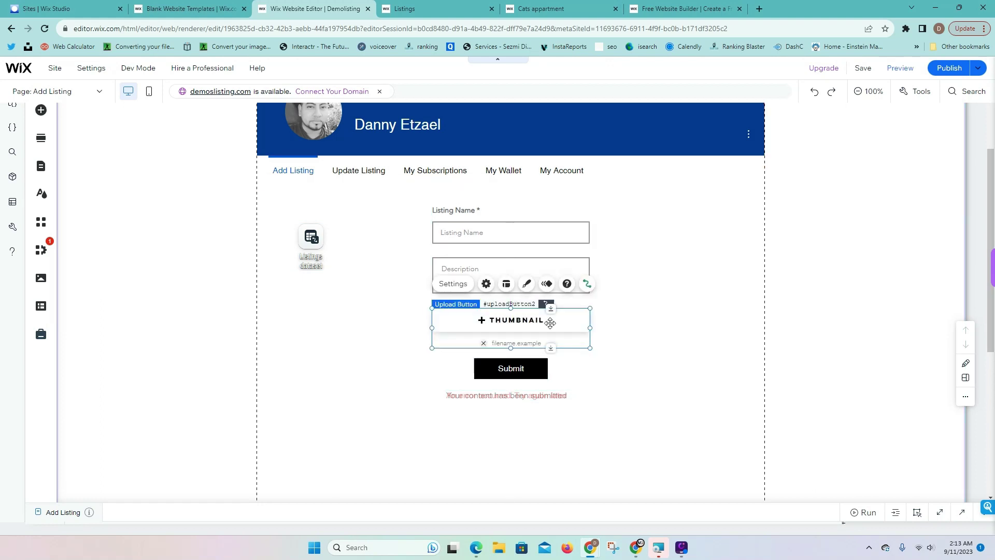
Shrink the code panel and move the top upload button back beside the form
click(962, 512)
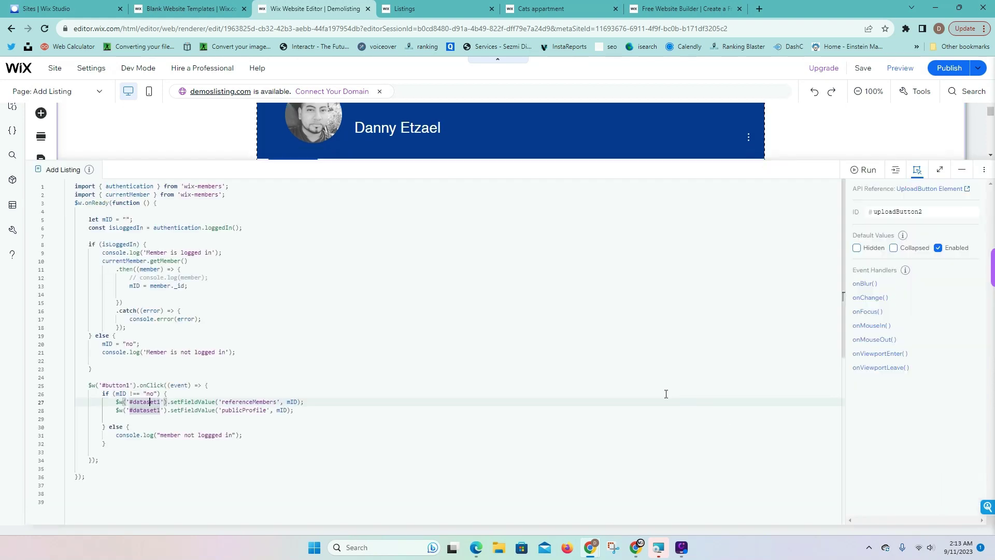
drag(776, 157, 766, 342)
drag(562, 322, 744, 309)
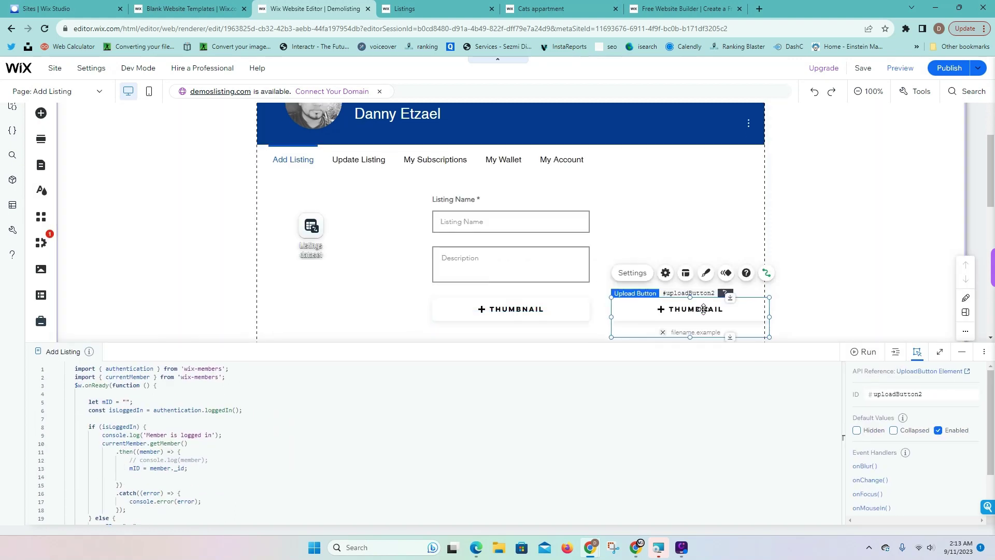
click(638, 273)
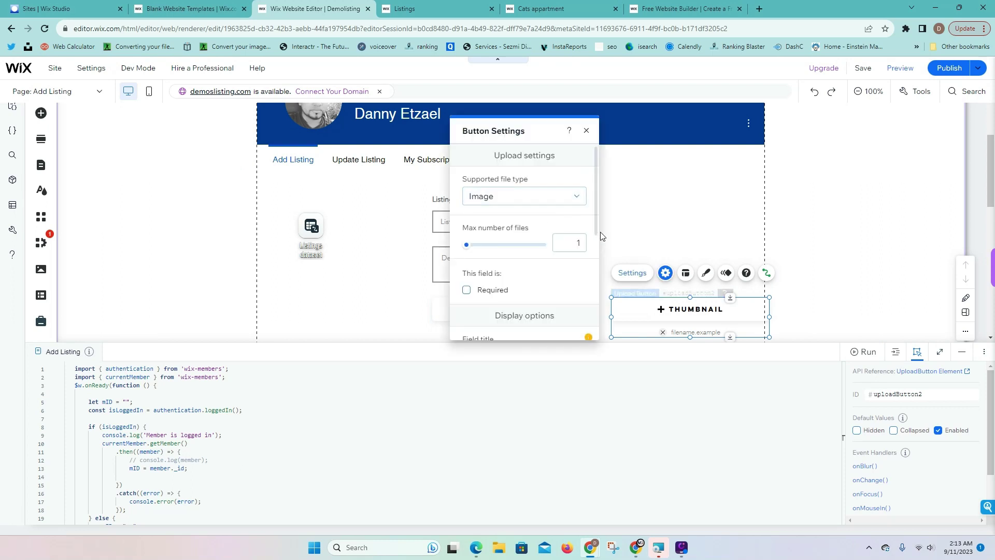
click(680, 232)
Give the left 12-file upload button the ID vipThumbnail12
click(537, 319)
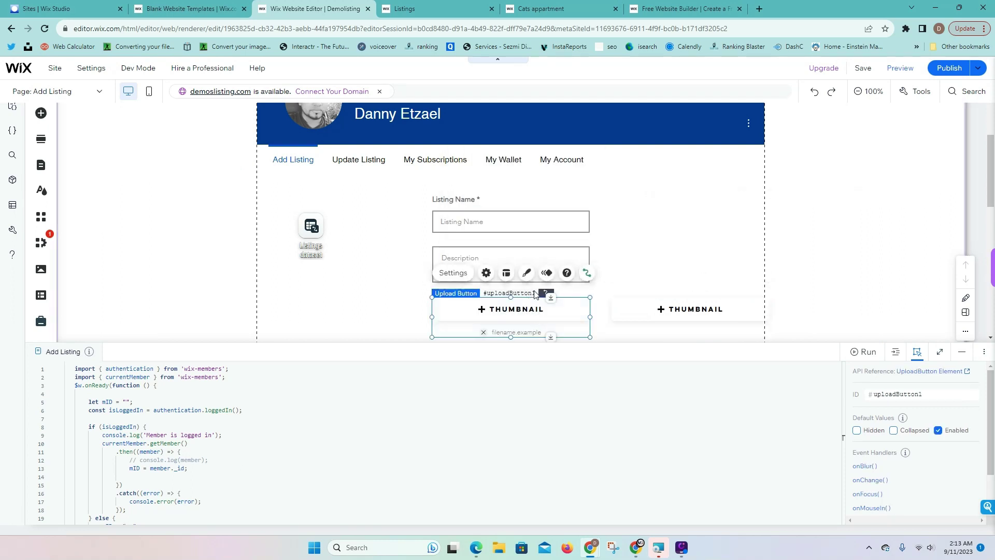
click(460, 278)
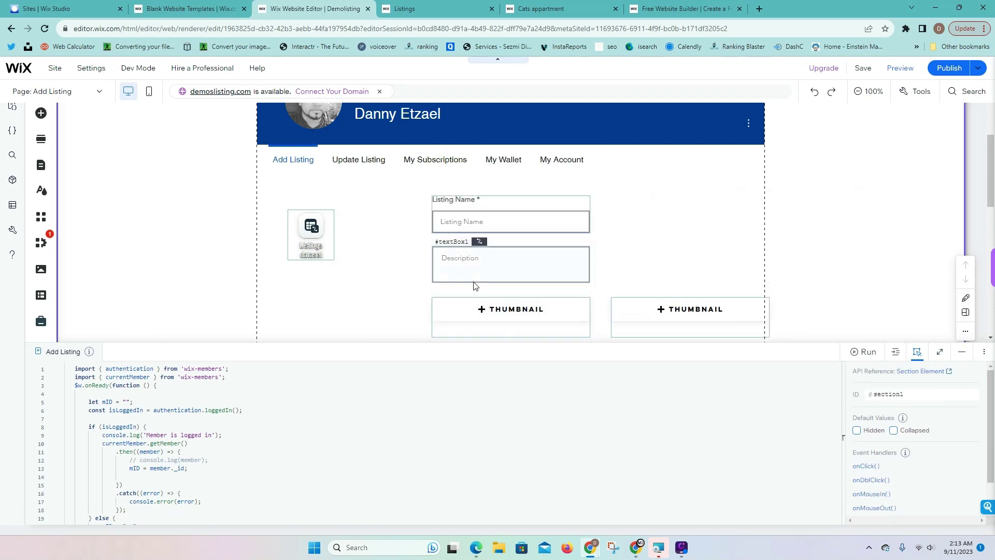
click(466, 303)
click(464, 278)
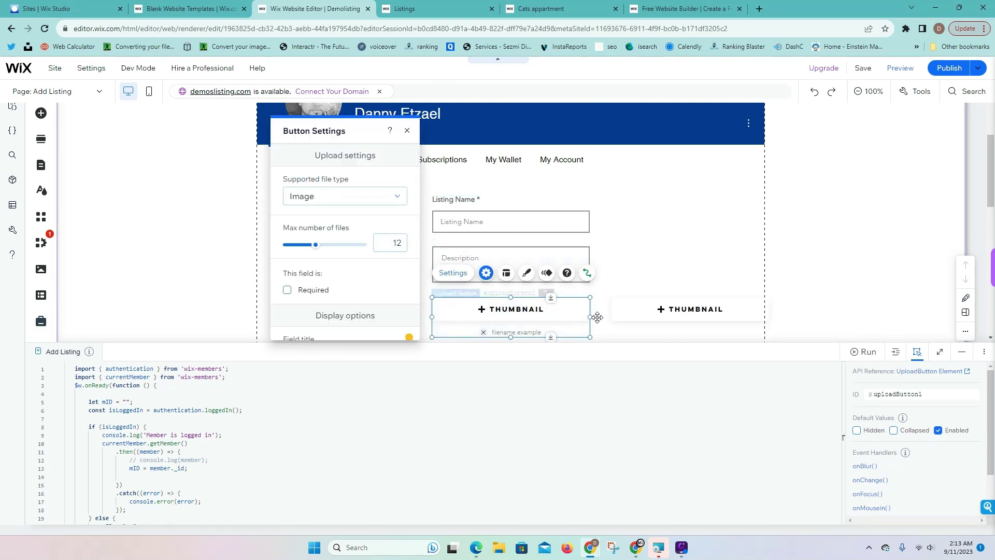
click(927, 393)
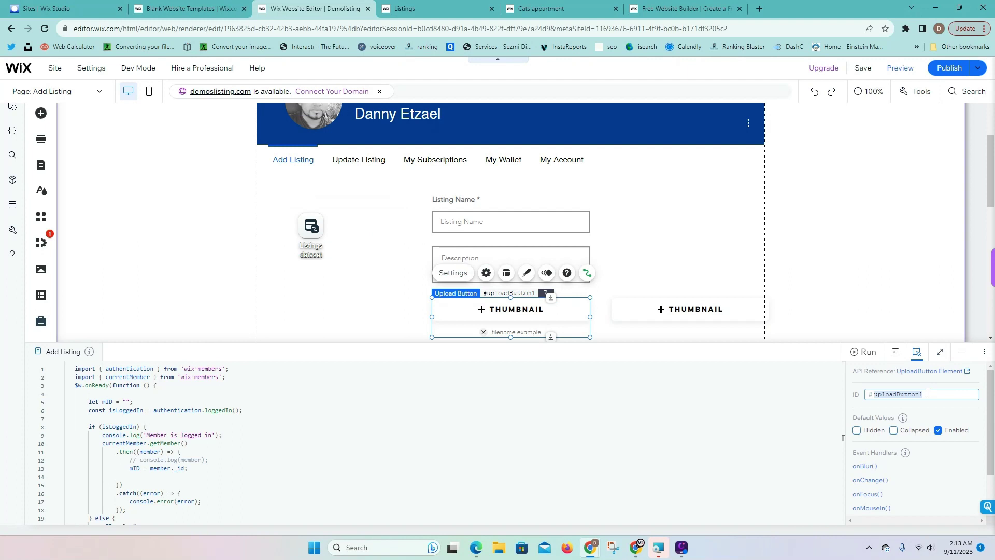
text(vipThumbnail12)
click(964, 385)
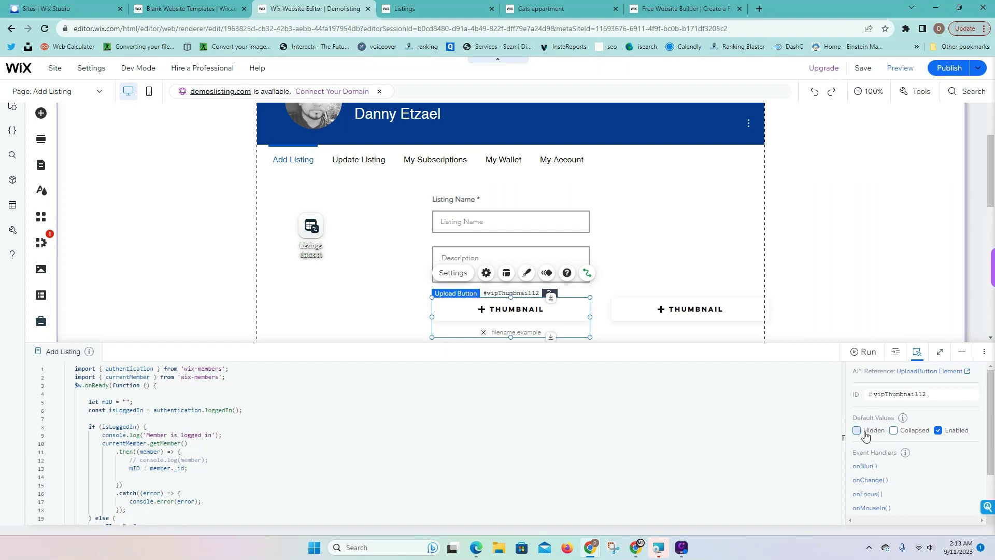
Delete the VIP upload button in the form and move the second upload button below Description
scroll(469, 471, down, 6)
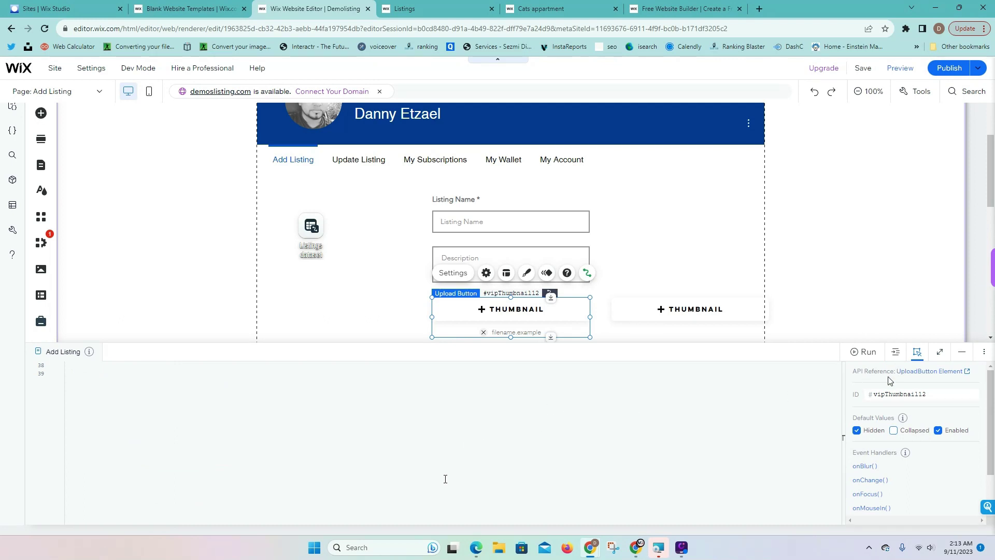
click(962, 351)
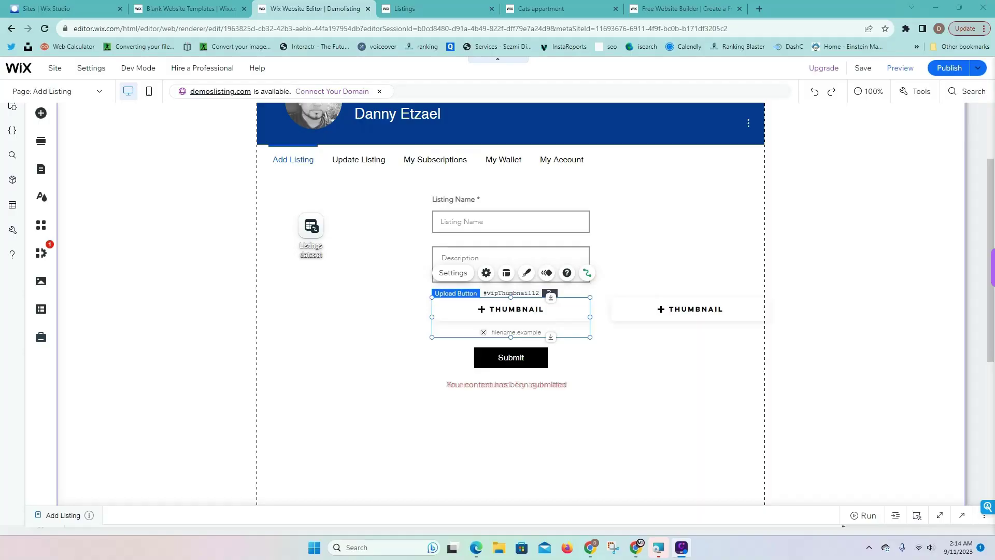
click(596, 356)
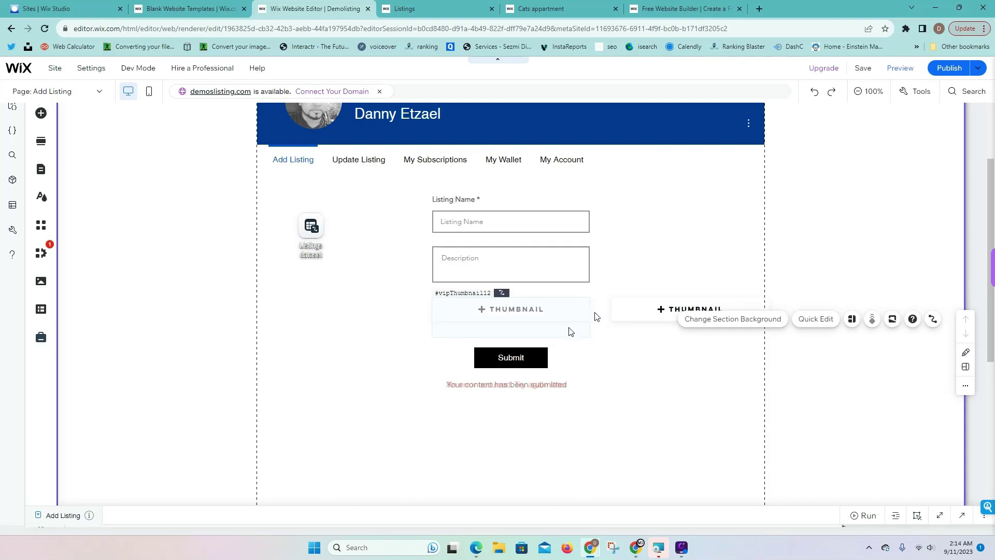
click(664, 311)
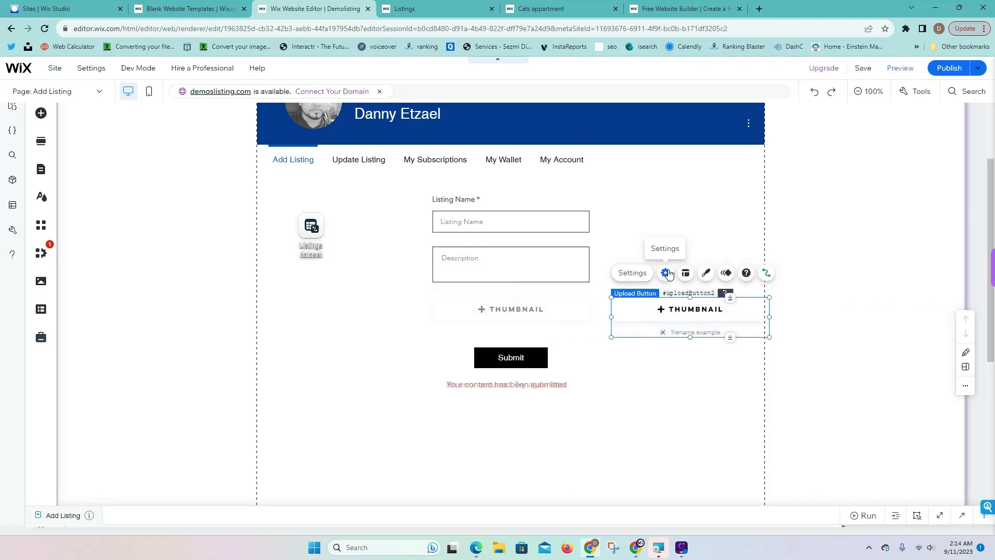
click(666, 272)
click(689, 352)
click(539, 325)
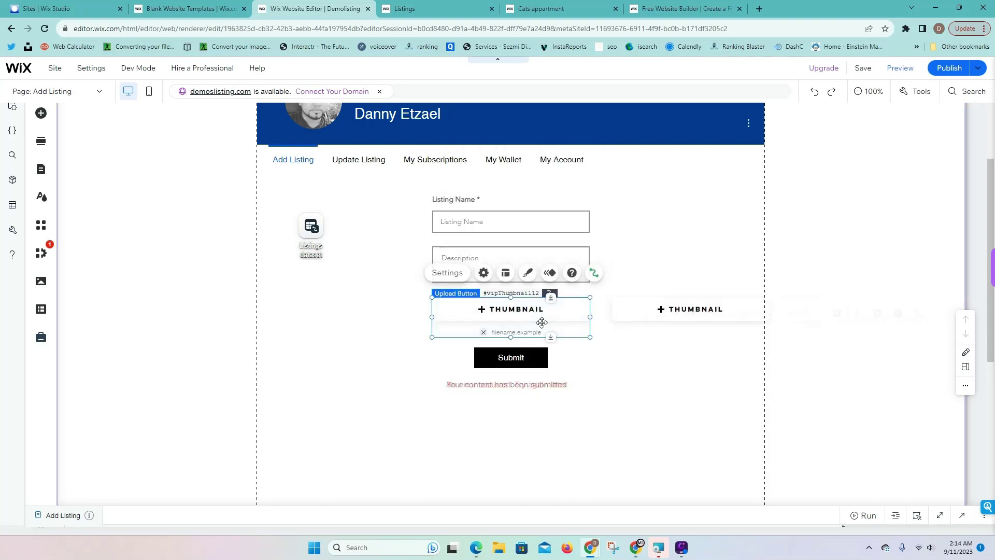
key(Delete)
drag(654, 325, 509, 307)
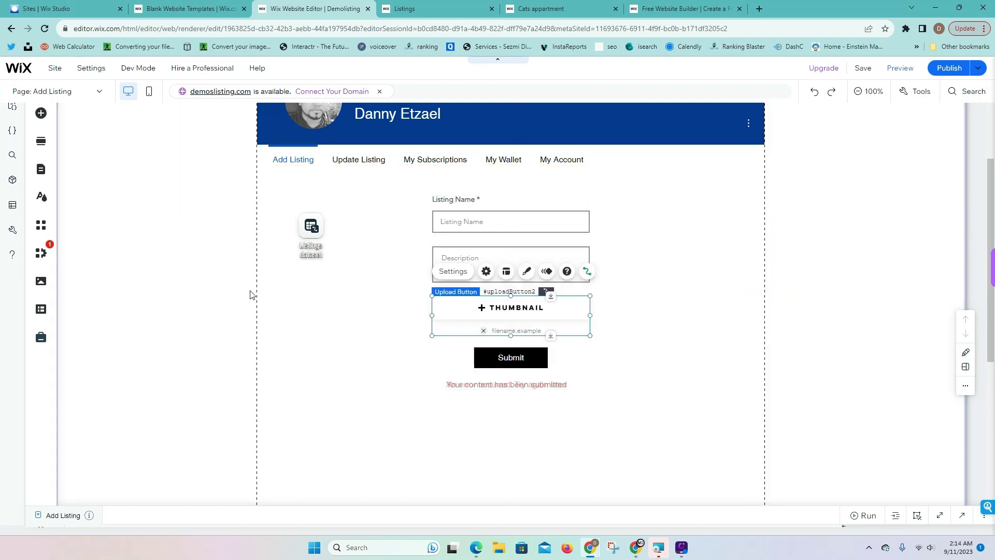
click(41, 169)
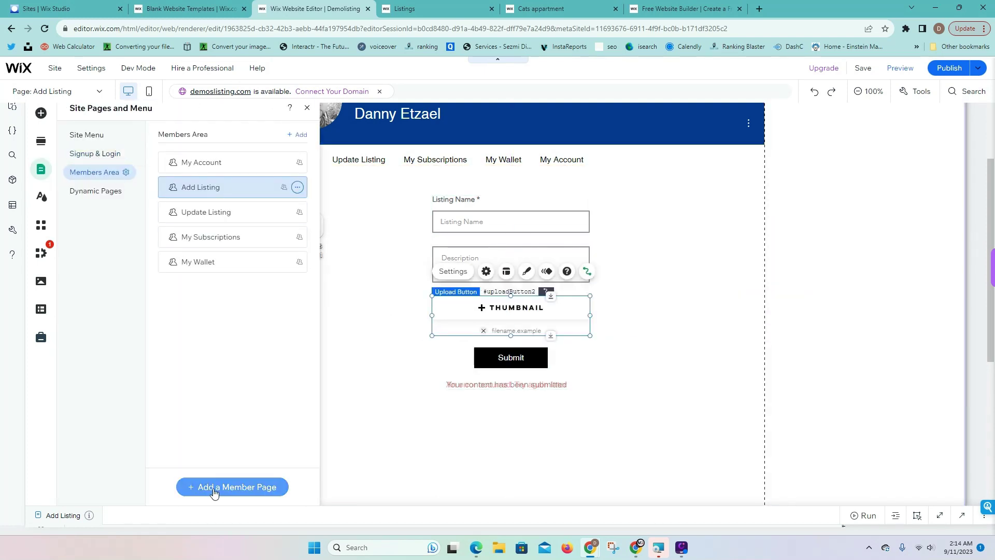
Add a custom private member page and rename it VIP
click(213, 488)
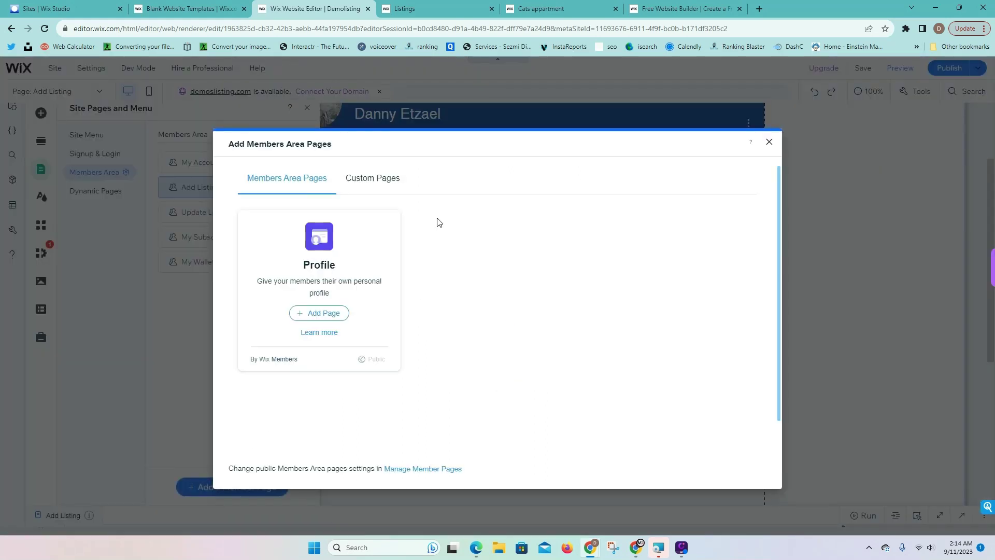
click(387, 180)
click(497, 313)
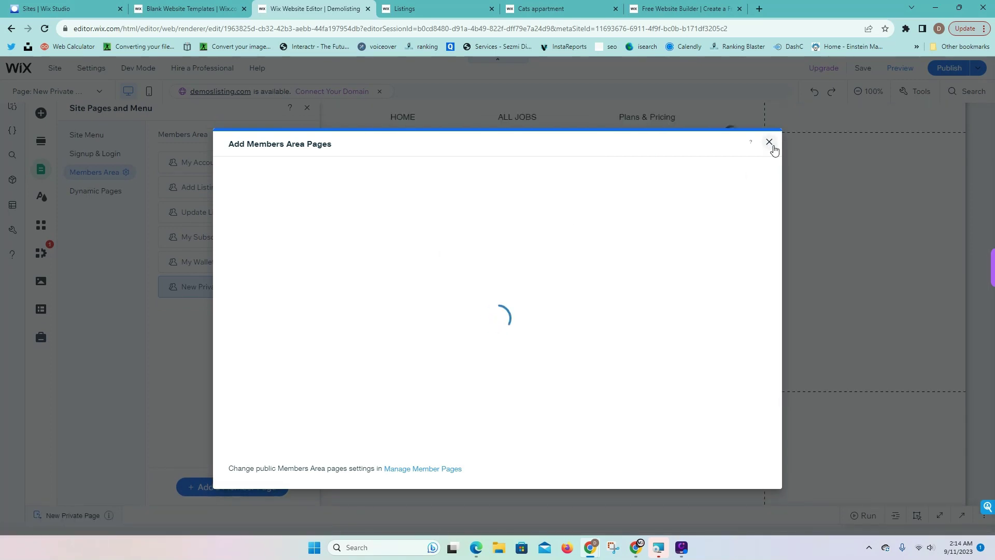
click(770, 143)
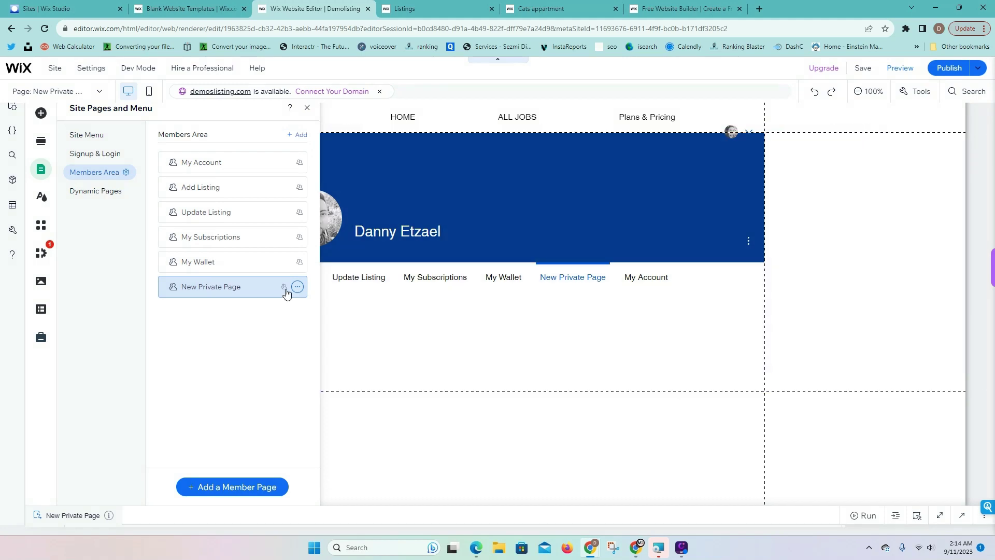
click(297, 286)
click(337, 298)
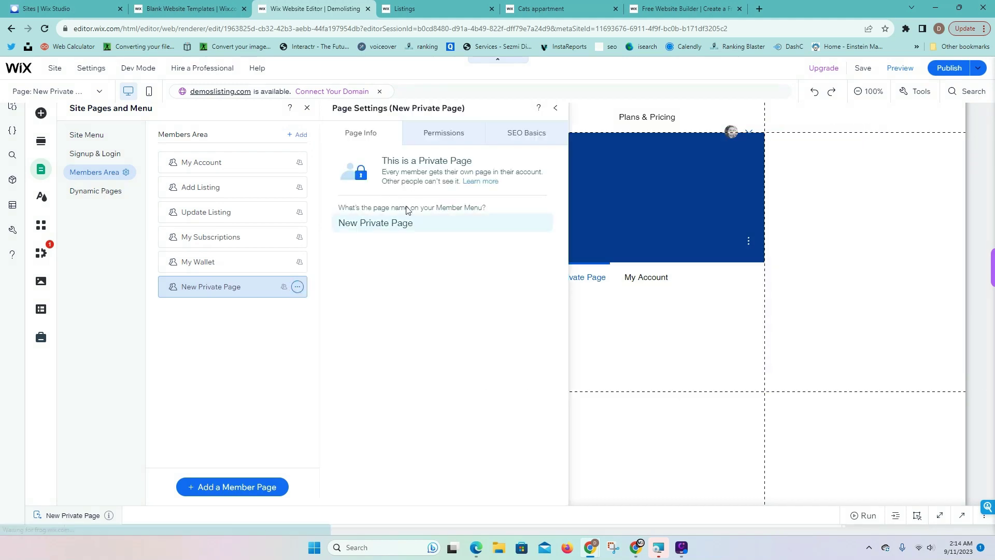
key(ctrl+a)
text(VIP)
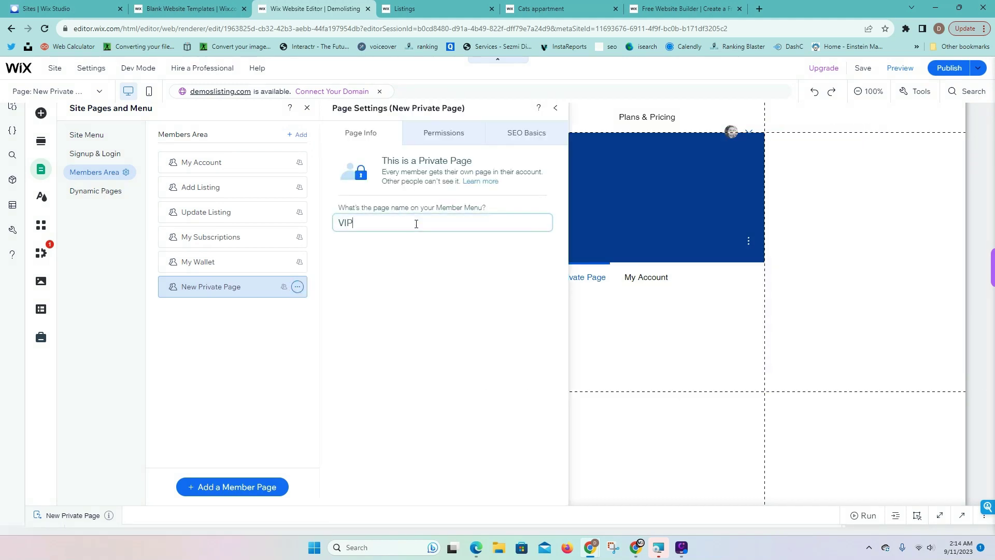
Restrict the VIP page's permissions to members on the Vip pricing plan
click(439, 132)
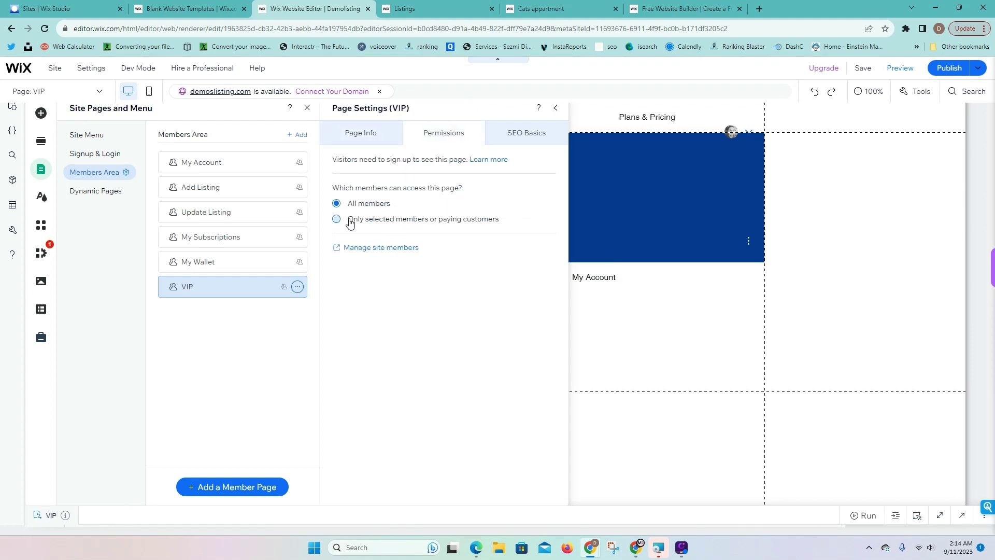
click(350, 222)
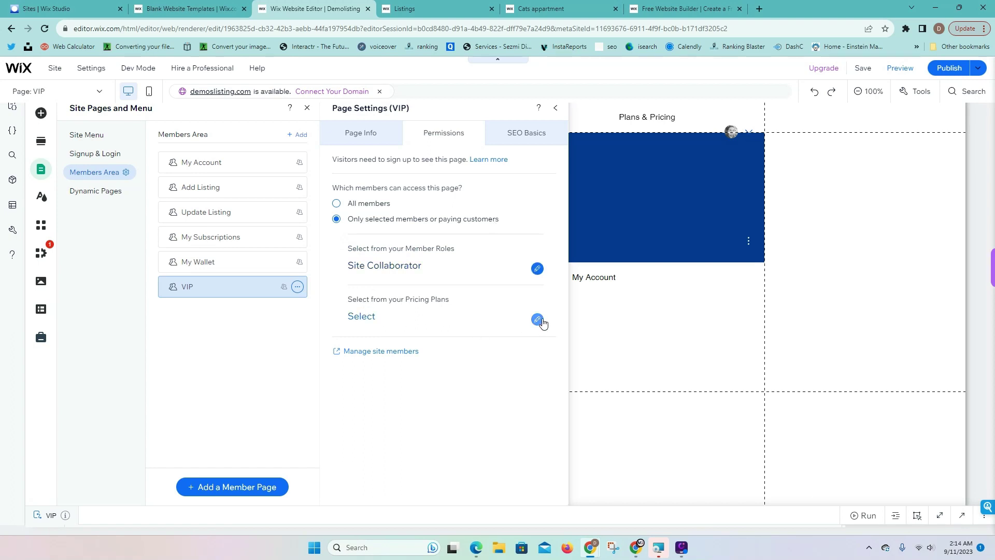
click(537, 320)
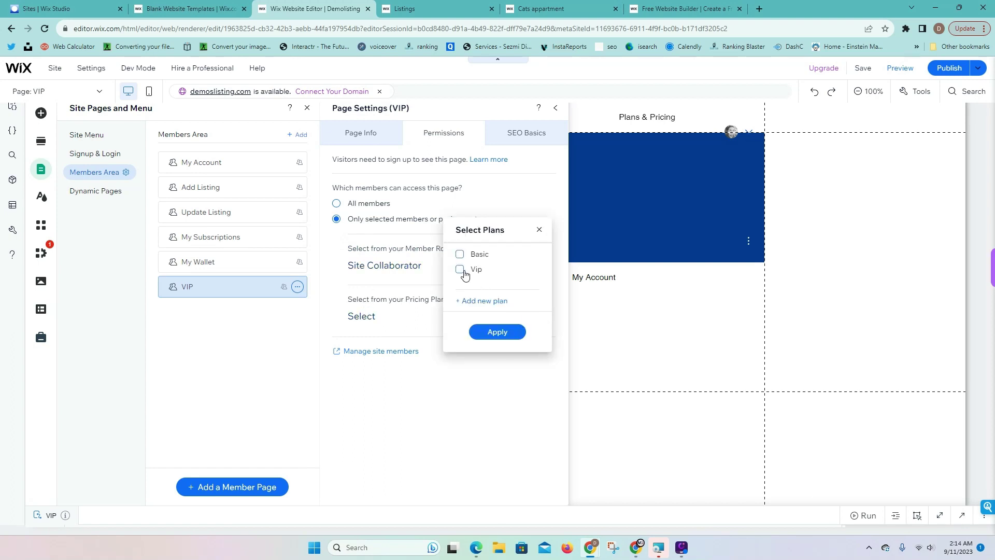
click(461, 269)
click(494, 331)
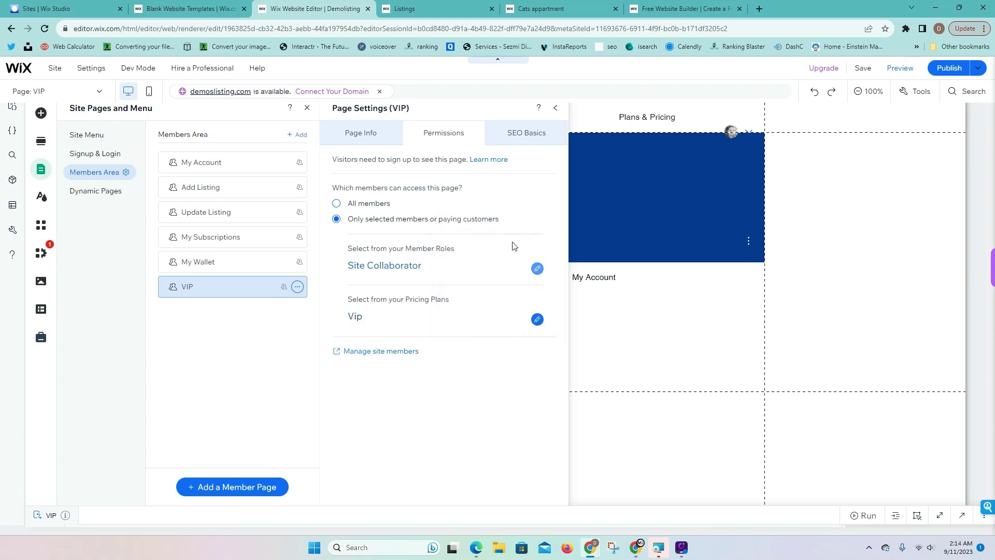
click(555, 108)
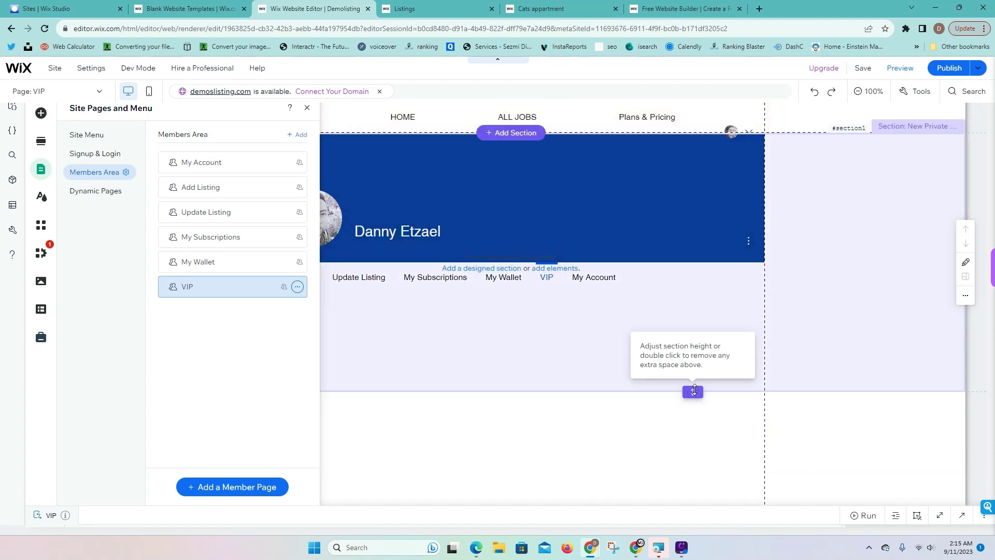
Drag the VIP page's empty section taller and publish the site to its wixsite.com address
drag(692, 391, 706, 501)
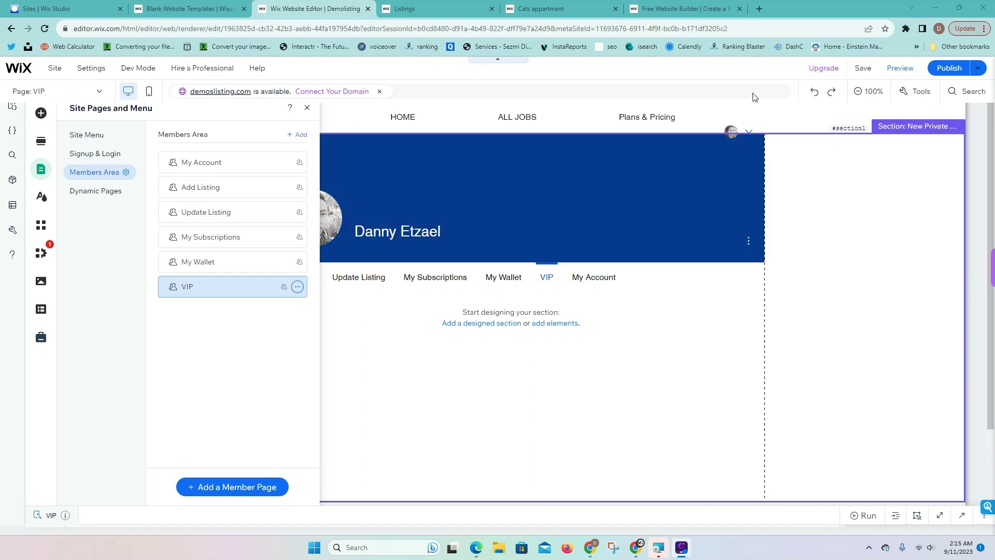
click(949, 68)
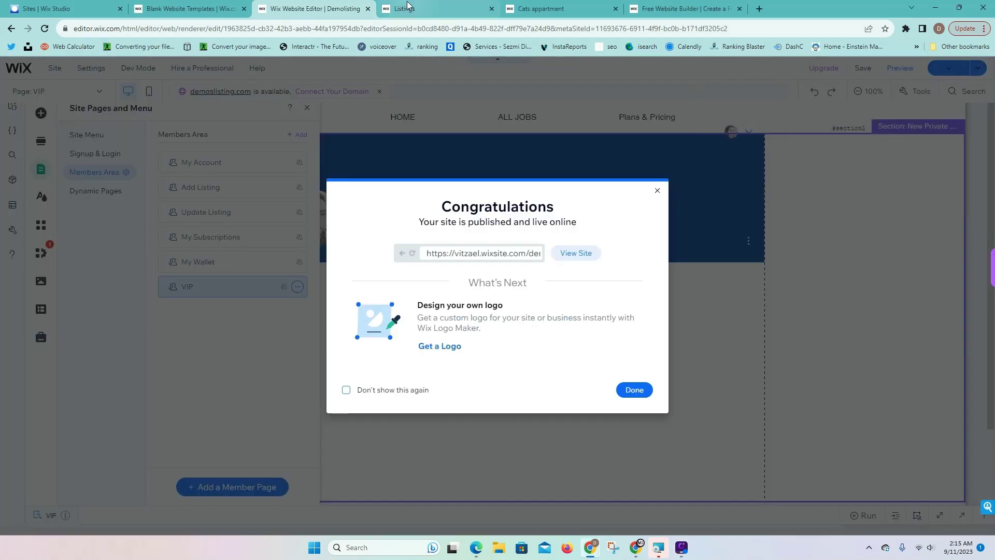
click(407, 6)
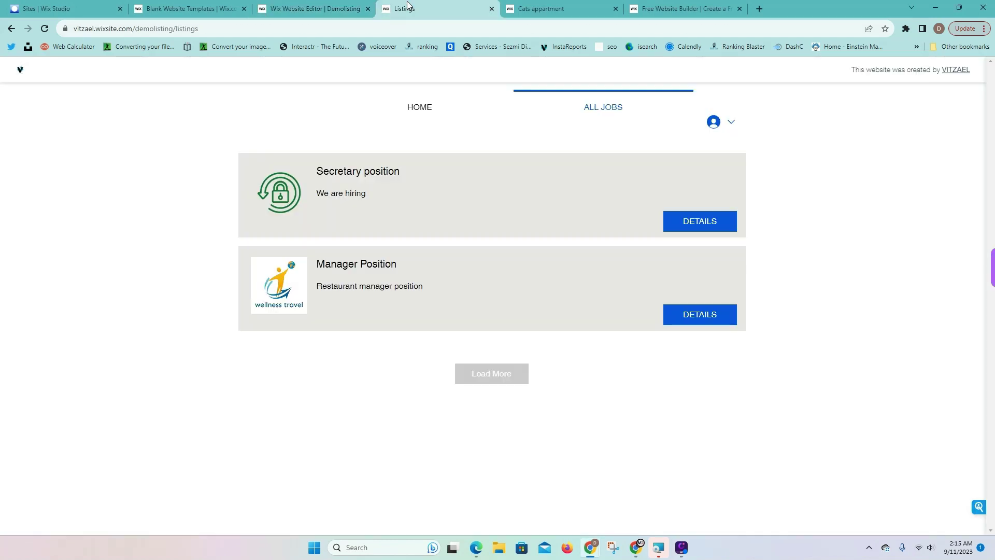
Reload the live site, open the Secretary listing details, and view the $50 yearly Vip plan
click(45, 29)
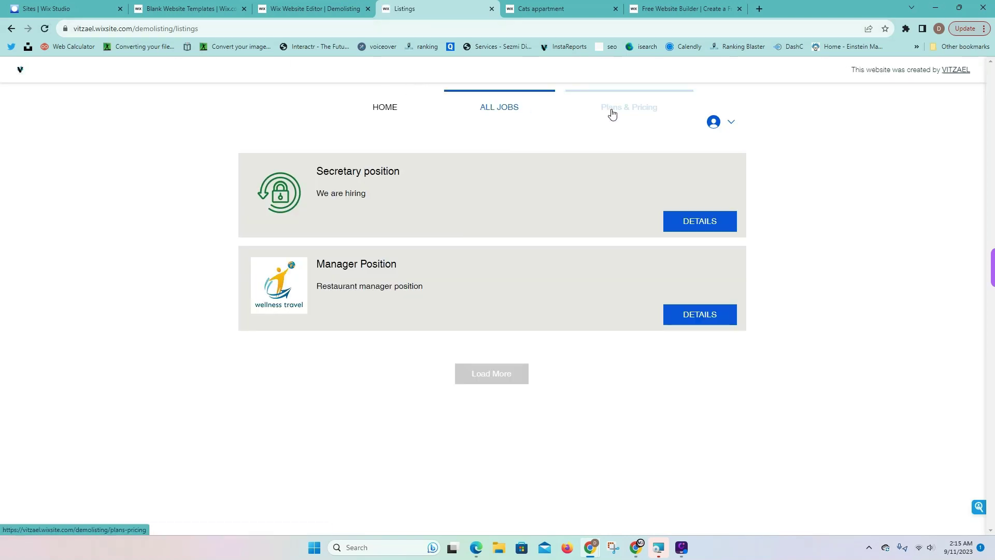
click(728, 124)
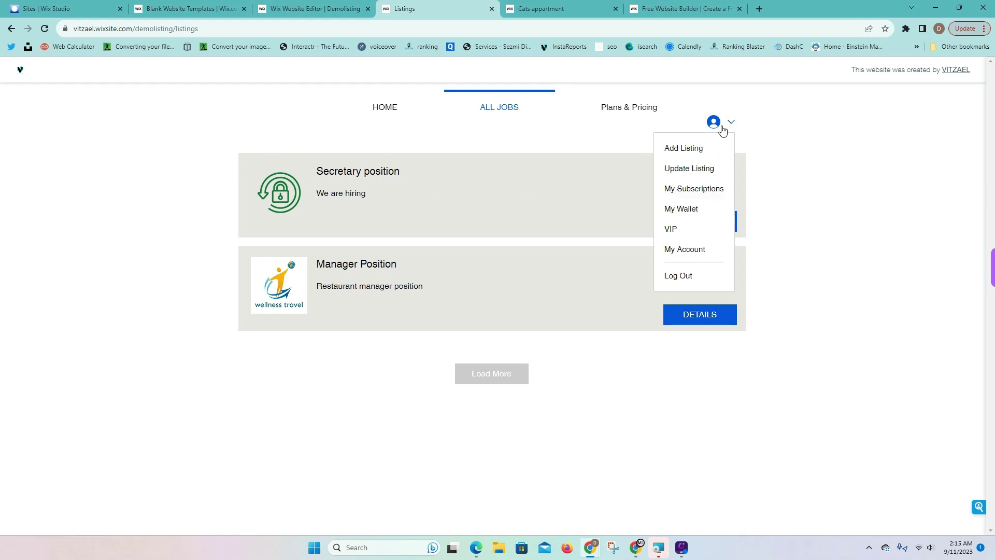
click(675, 232)
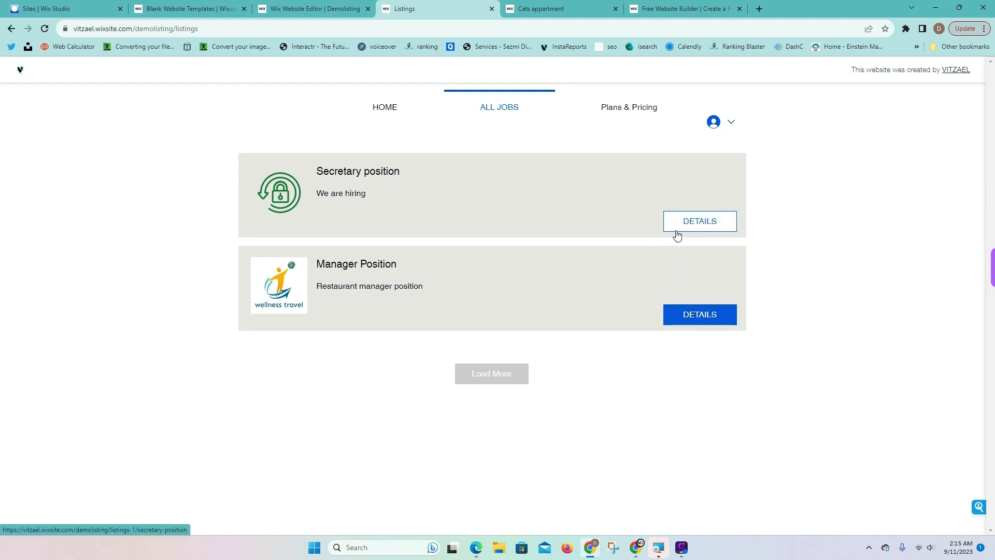
click(677, 233)
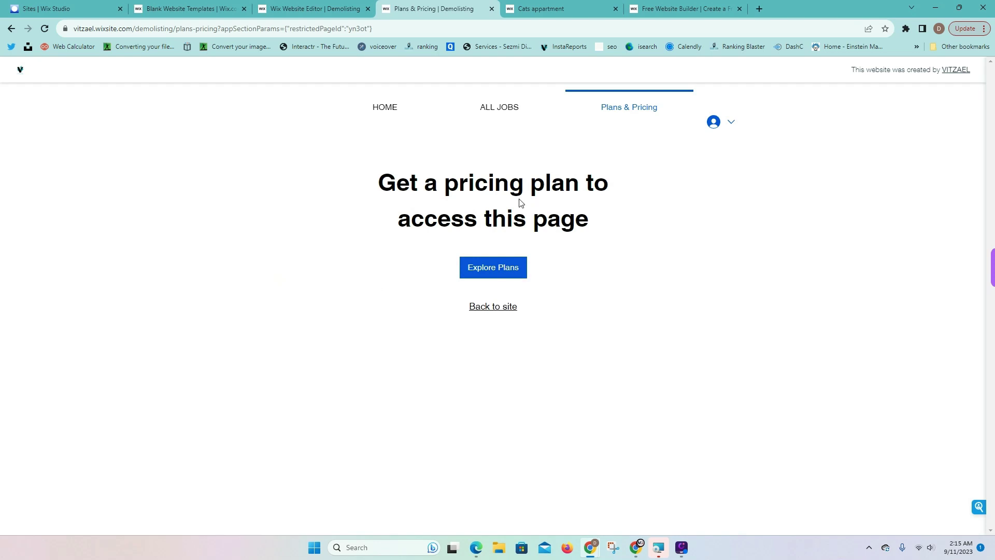
click(503, 270)
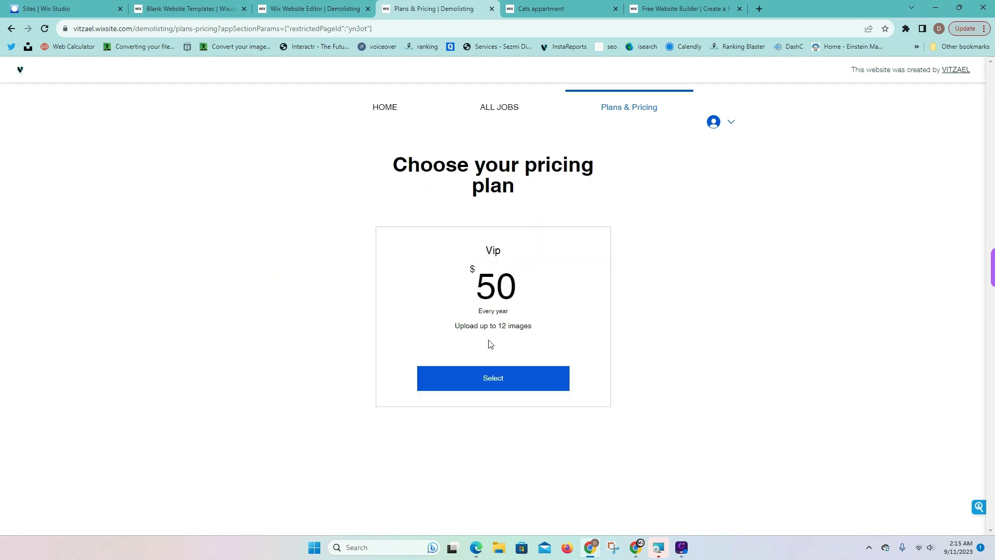
drag(502, 251, 479, 251)
click(730, 124)
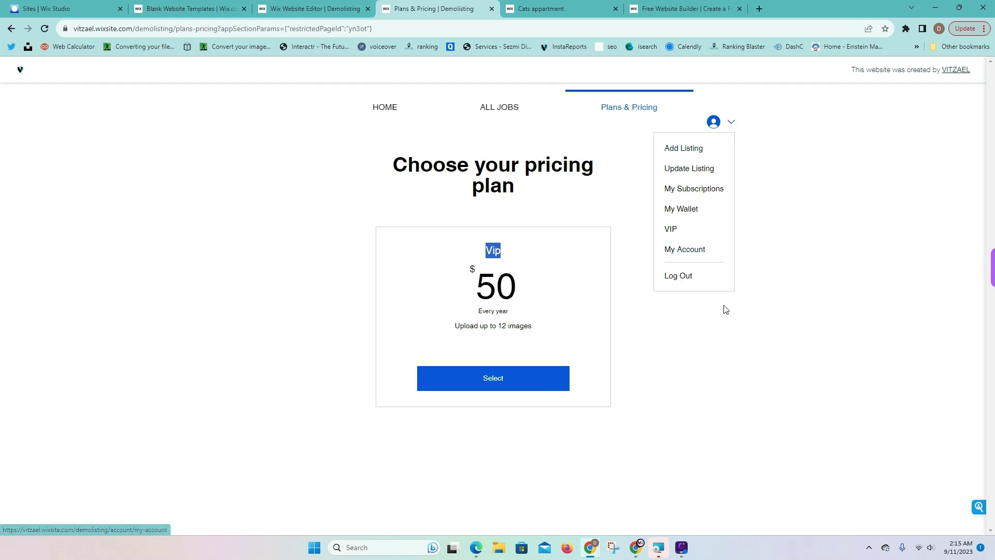
click(745, 333)
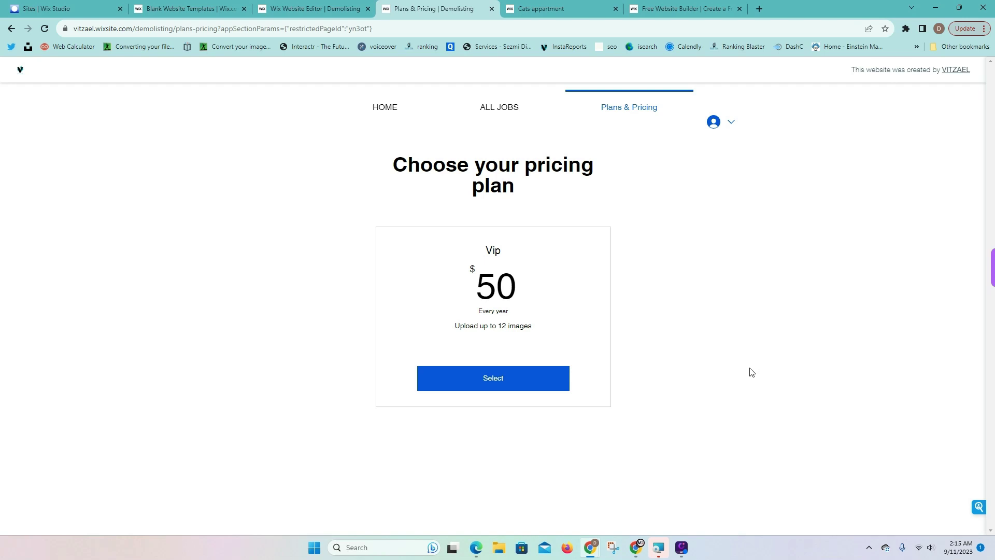